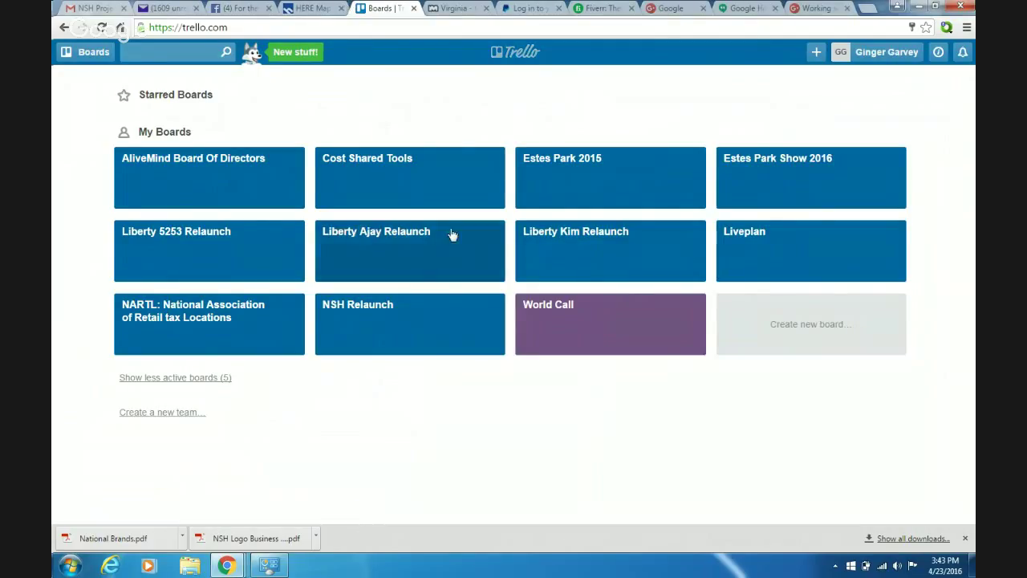
Open the NSH Relaunch board from its tile, then switch to the Estes Park Show 2016 board.
right_click(463, 351)
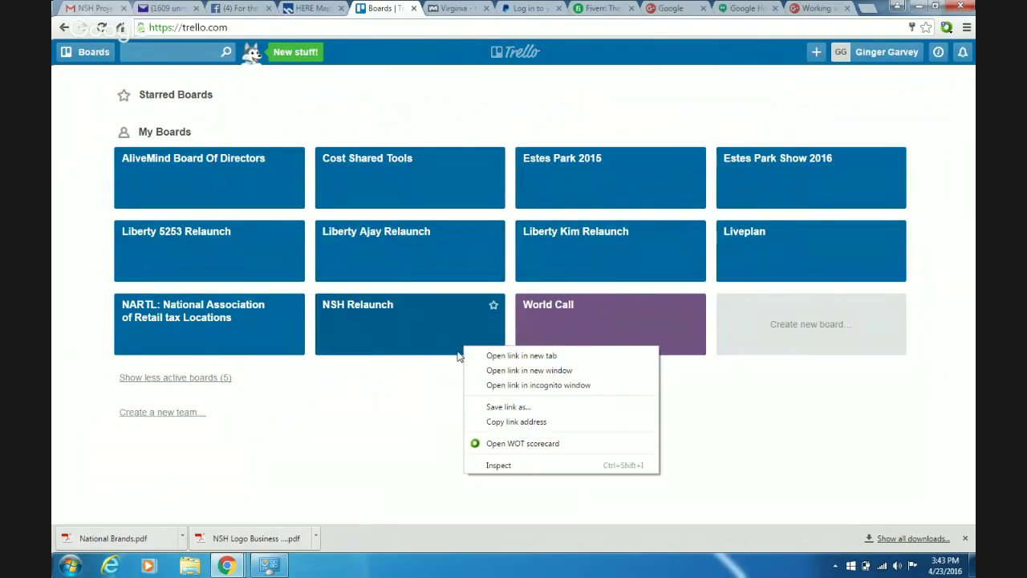
left_click(446, 317)
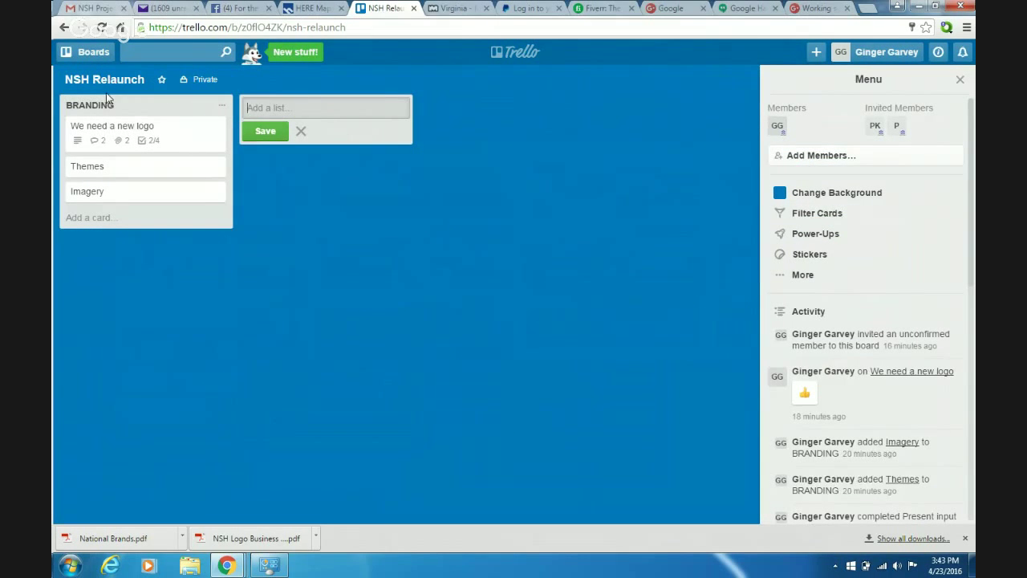
left_click(89, 53)
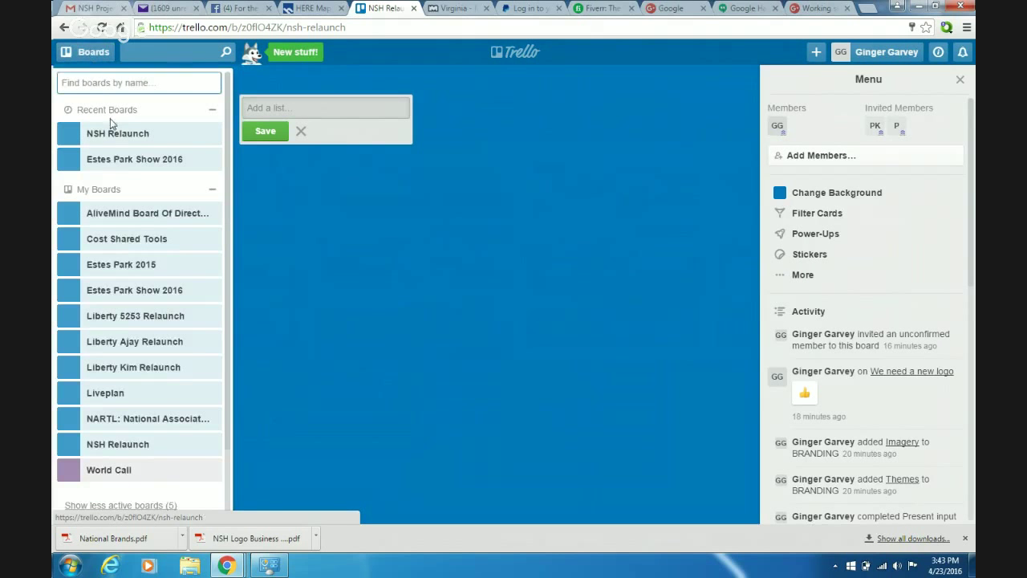
left_click(125, 292)
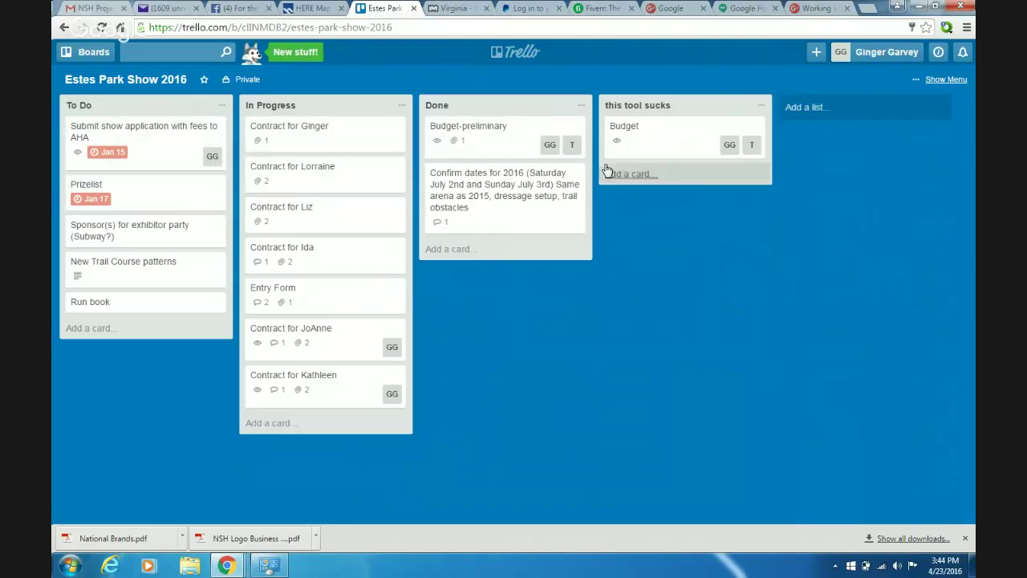
Switch to Liberty 5253 Relaunch and scroll across its Social Media, Staffing, Marketing Team and Tax School lists.
left_click(92, 53)
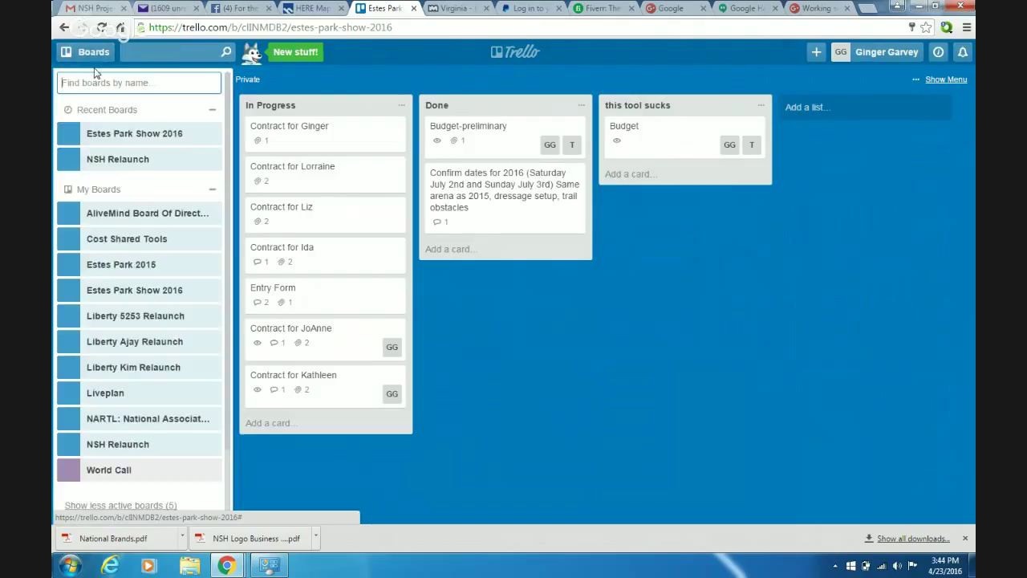
left_click(115, 324)
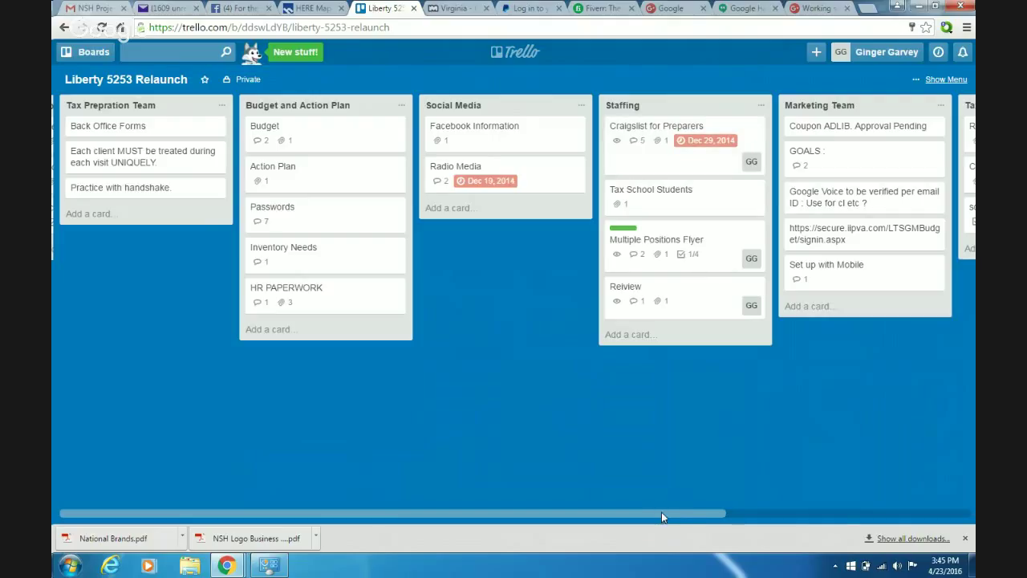
left_click_drag(661, 513, 907, 514)
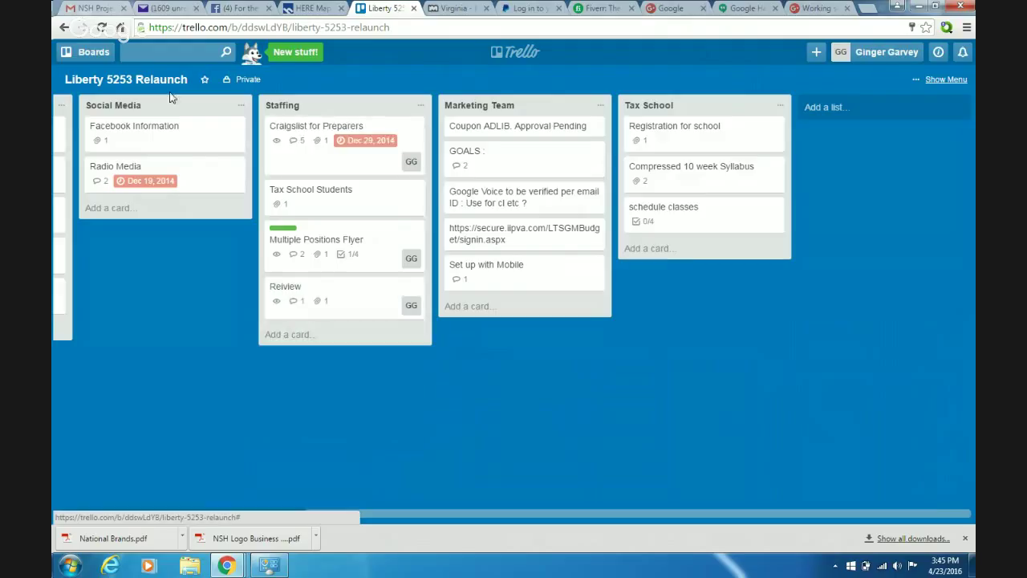
left_click(86, 58)
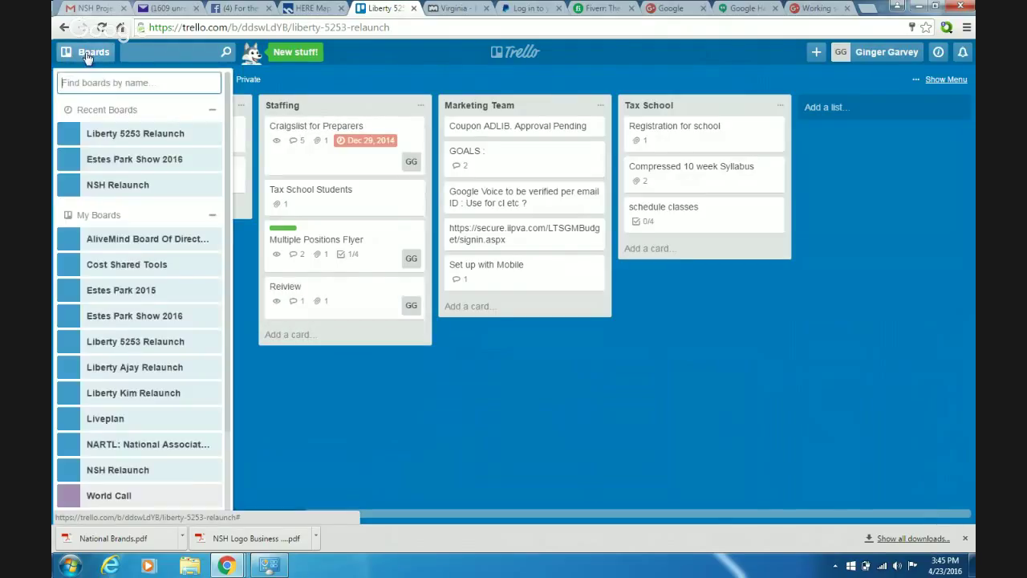
Return to the NSH Relaunch board, glancing at the top ten priorities document in Gmail.
left_click(89, 186)
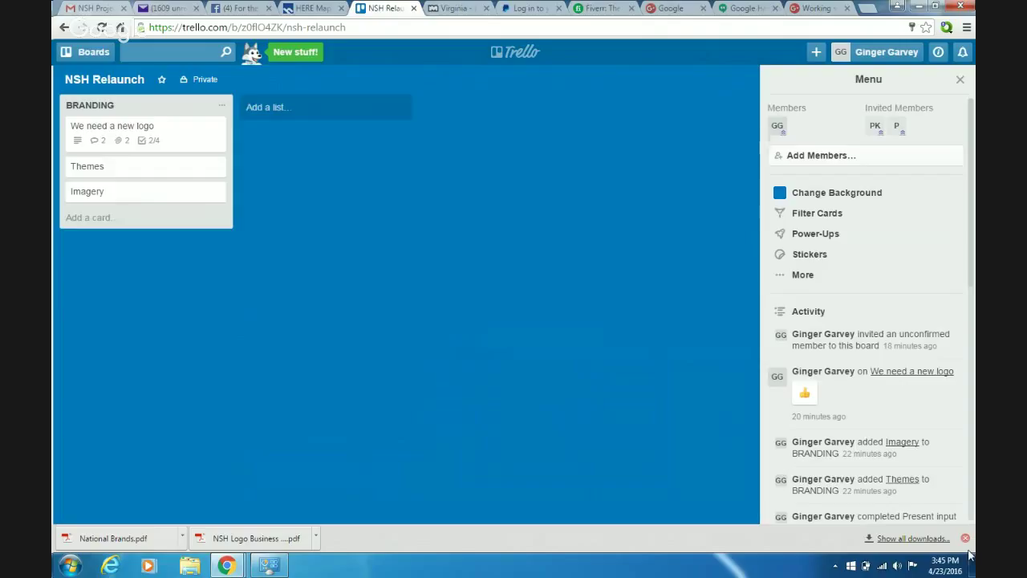
left_click(88, 9)
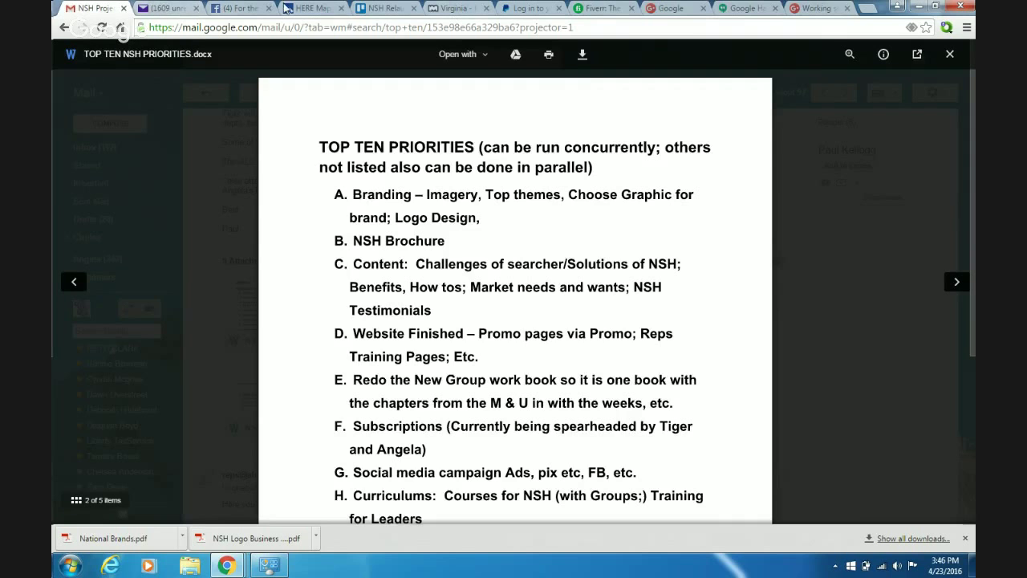
left_click(377, 8)
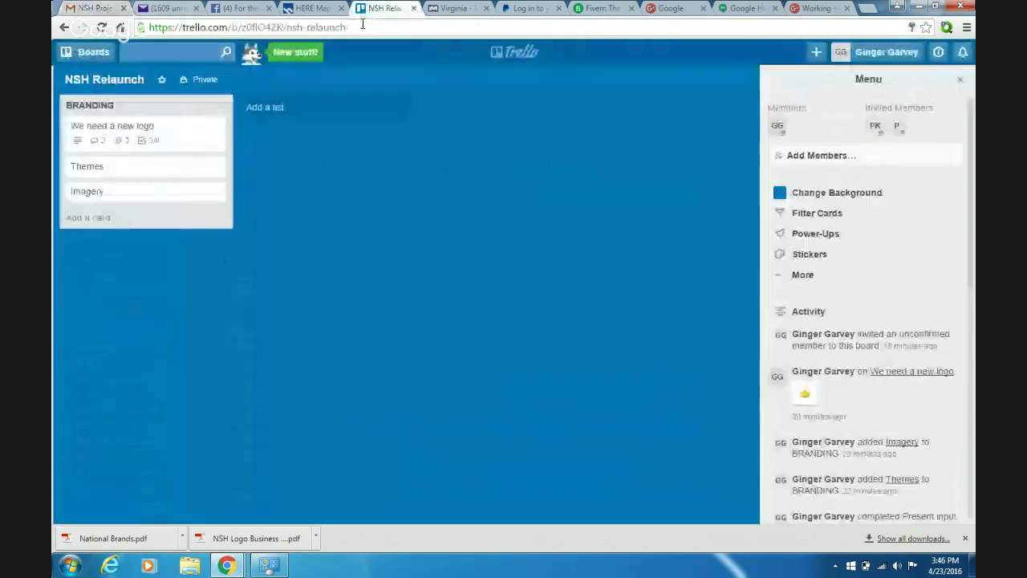
Add an 'NSH Brochure' list to the board and open the 'We need a new logo' card.
left_click(262, 112)
type("NSH Brochure")
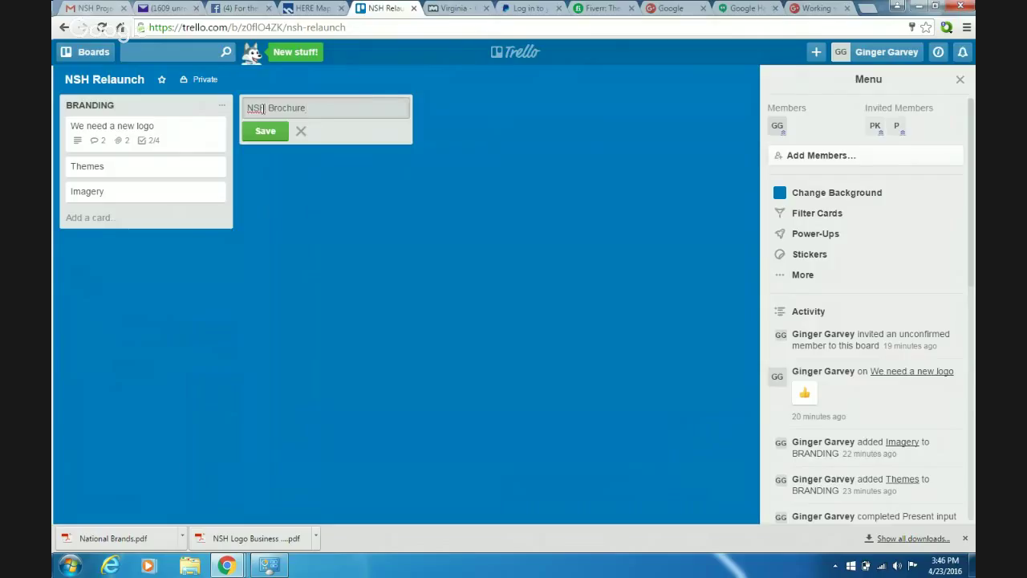
key("Return")
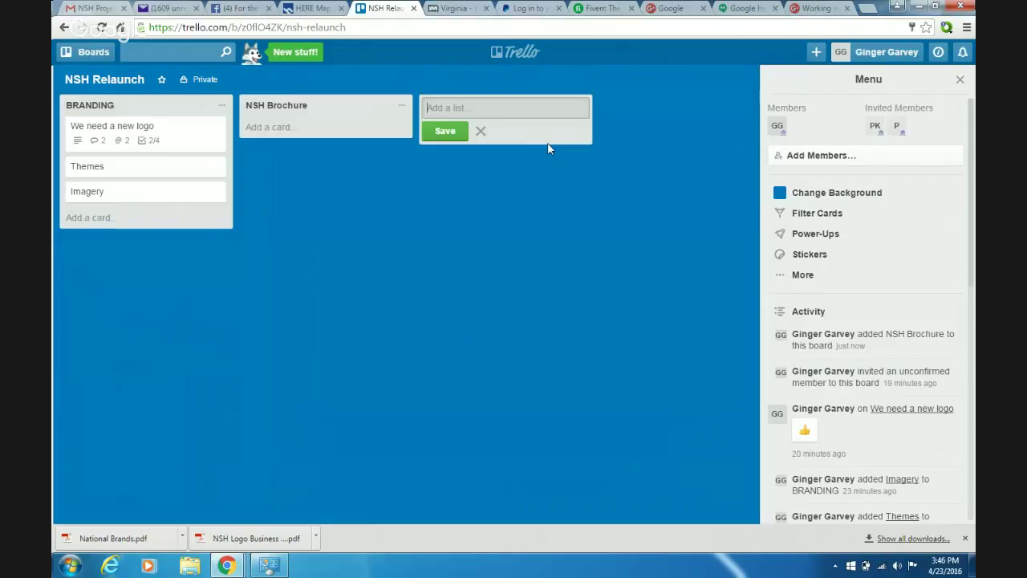
left_click(170, 143)
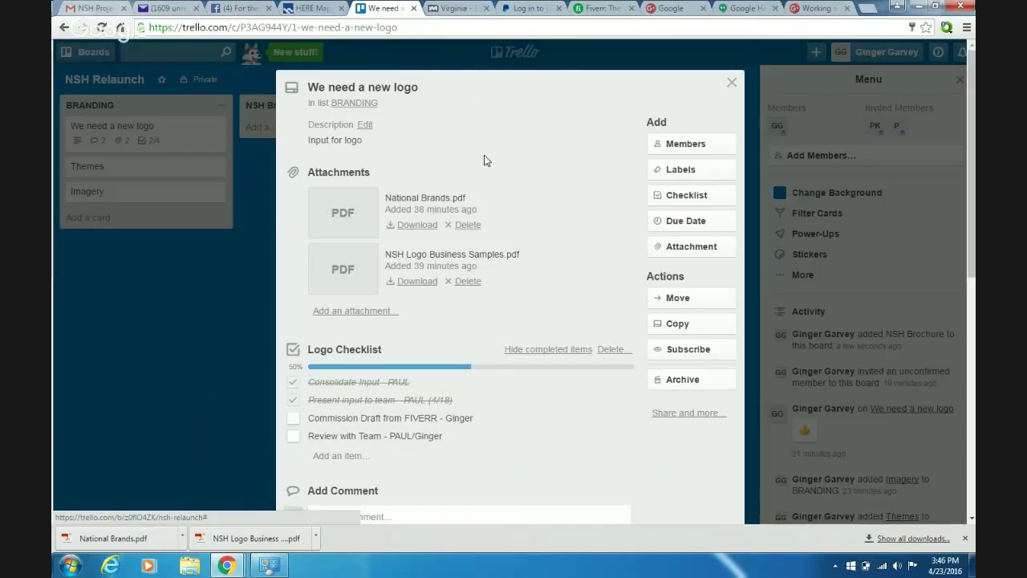
scroll(479, 154, "down", 2)
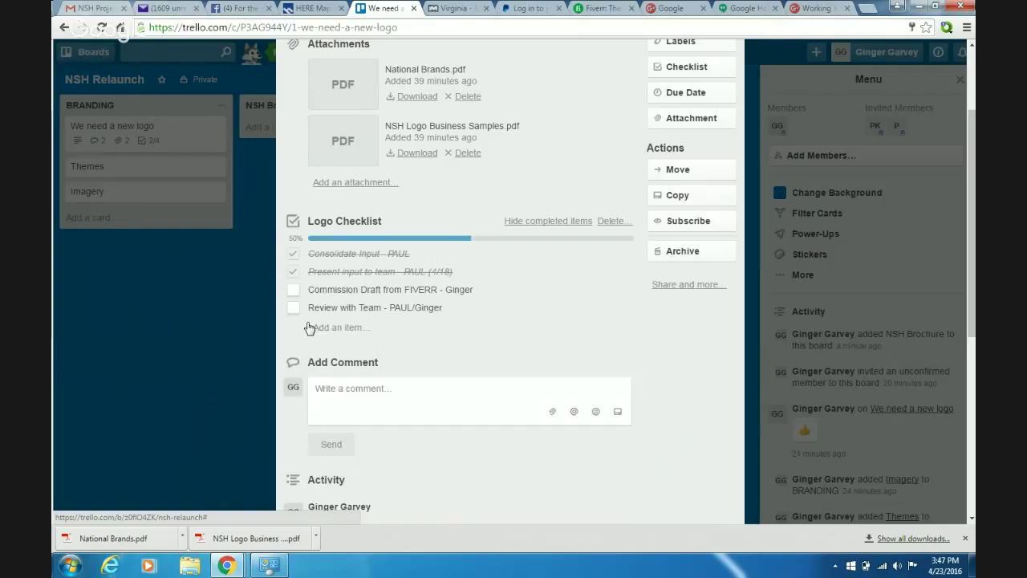
scroll(507, 324, "down", 3)
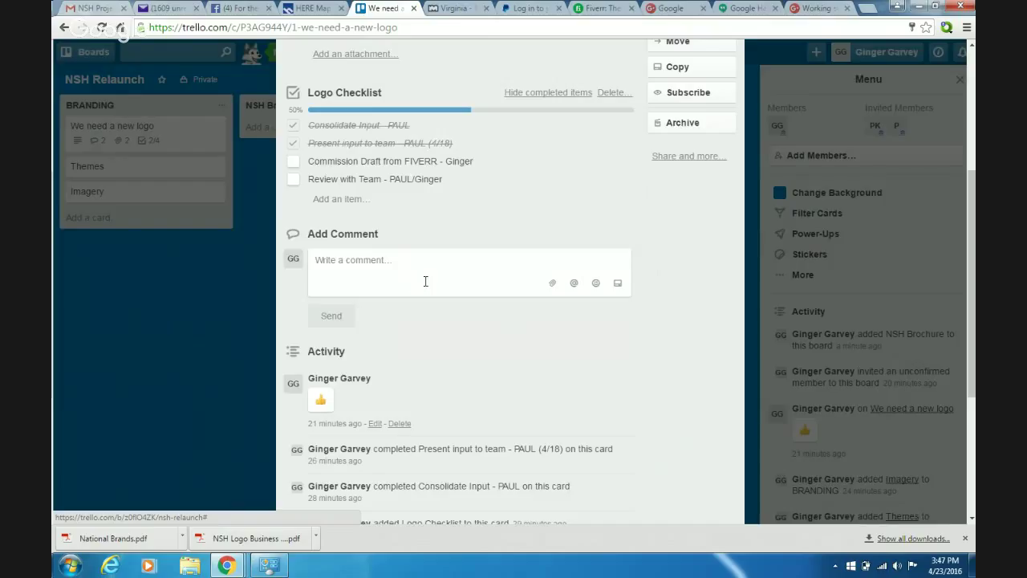
scroll(425, 280, "down", 2)
scroll(425, 283, "down", 2)
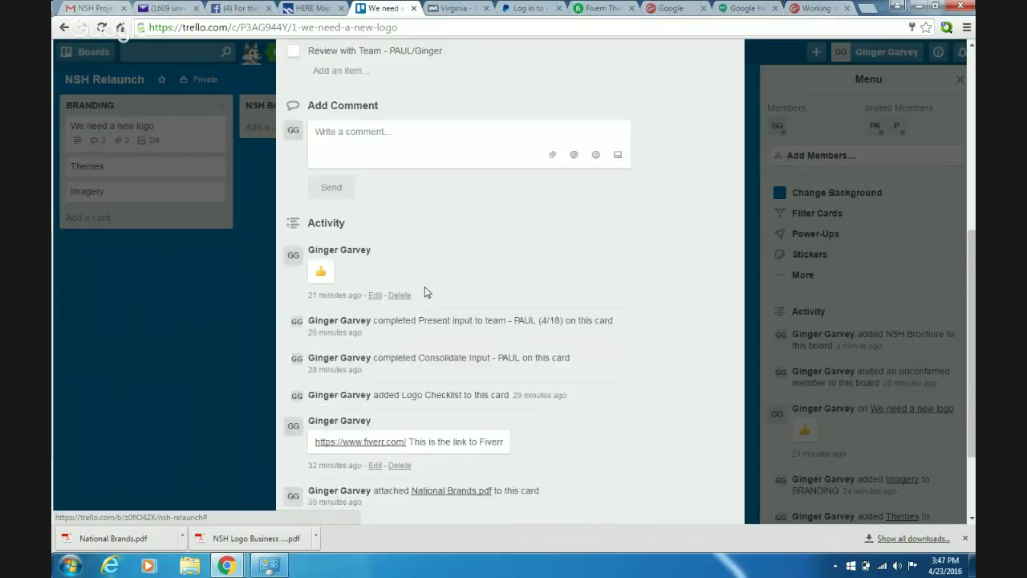
scroll(424, 288, "down", 2)
scroll(425, 288, "down", 2)
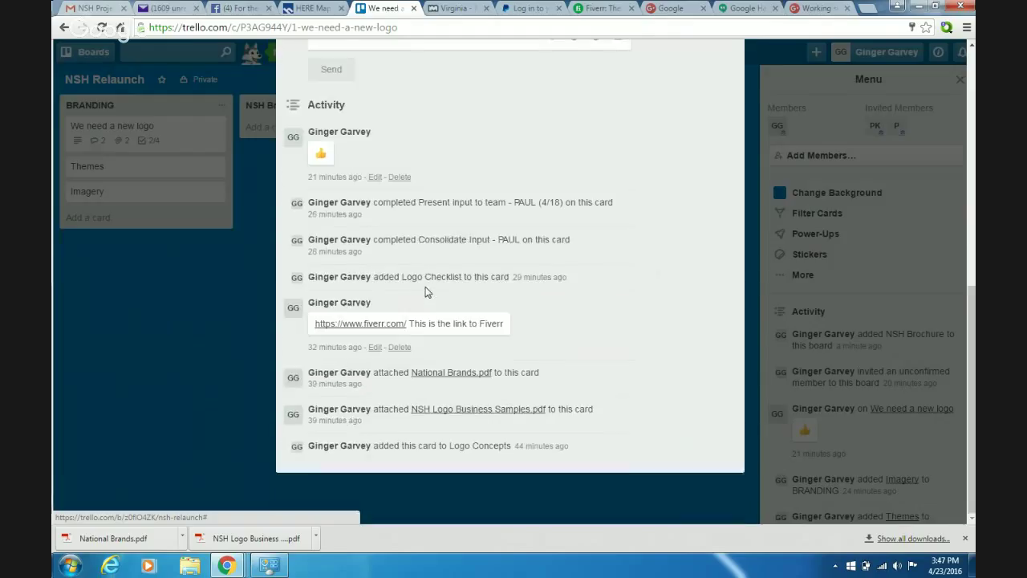
scroll(425, 289, "up", 5)
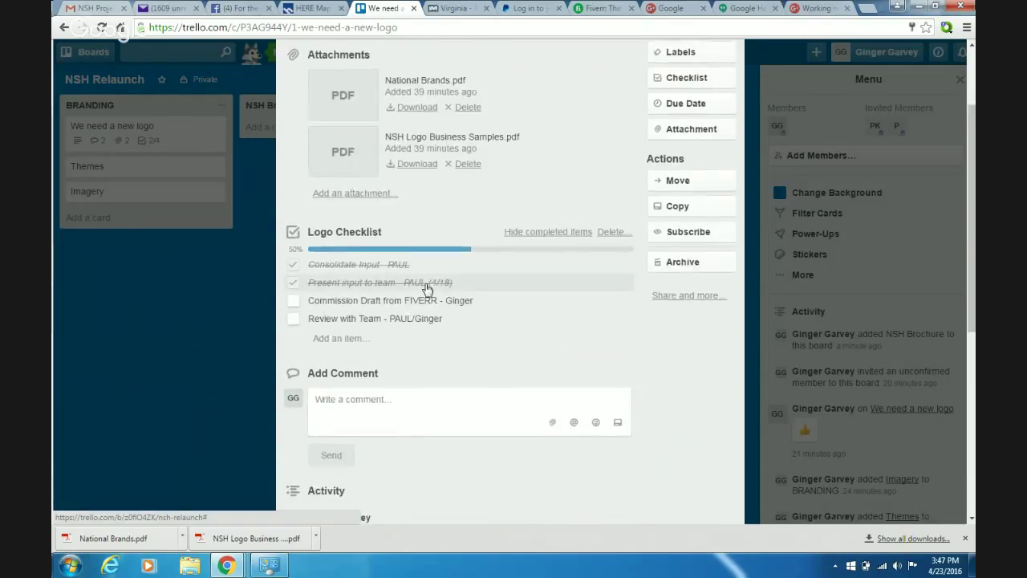
scroll(426, 289, "up", 2)
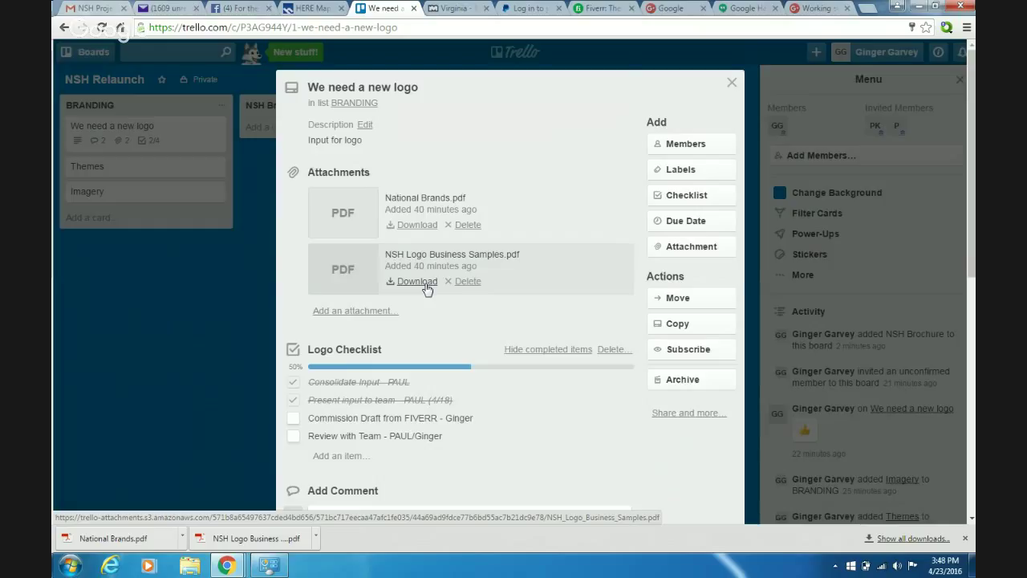
left_click(730, 85)
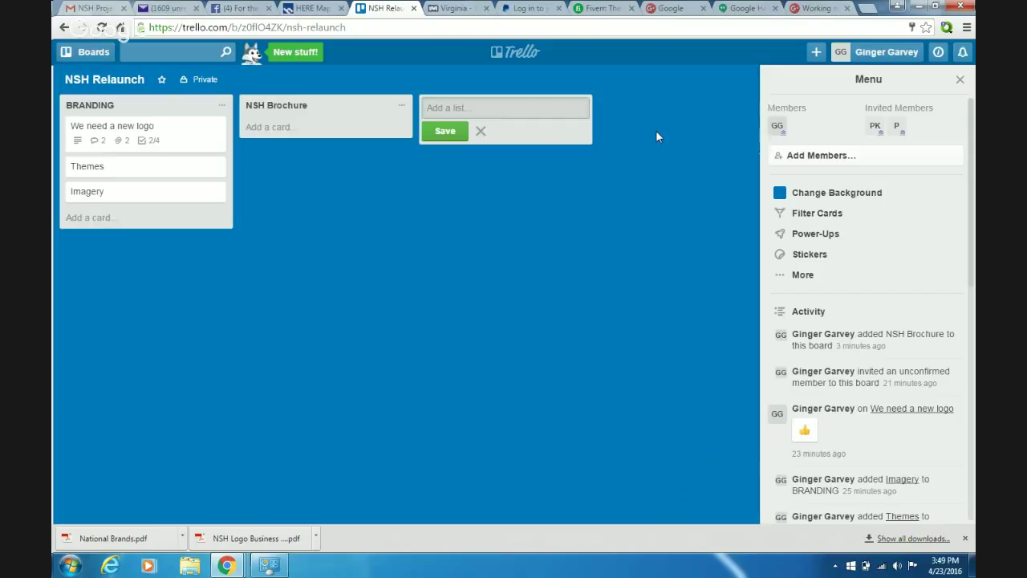
left_click(873, 126)
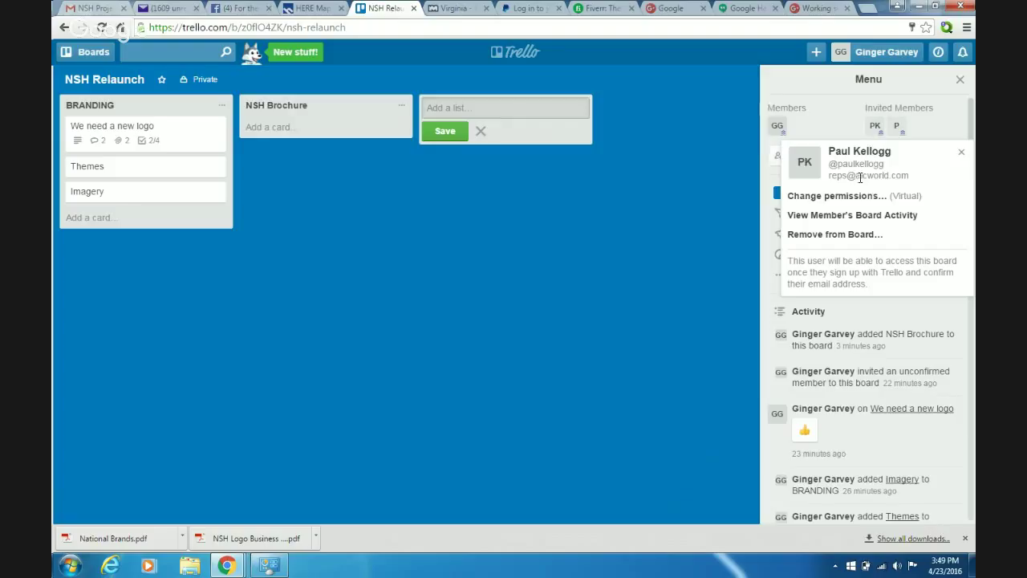
left_click(897, 128)
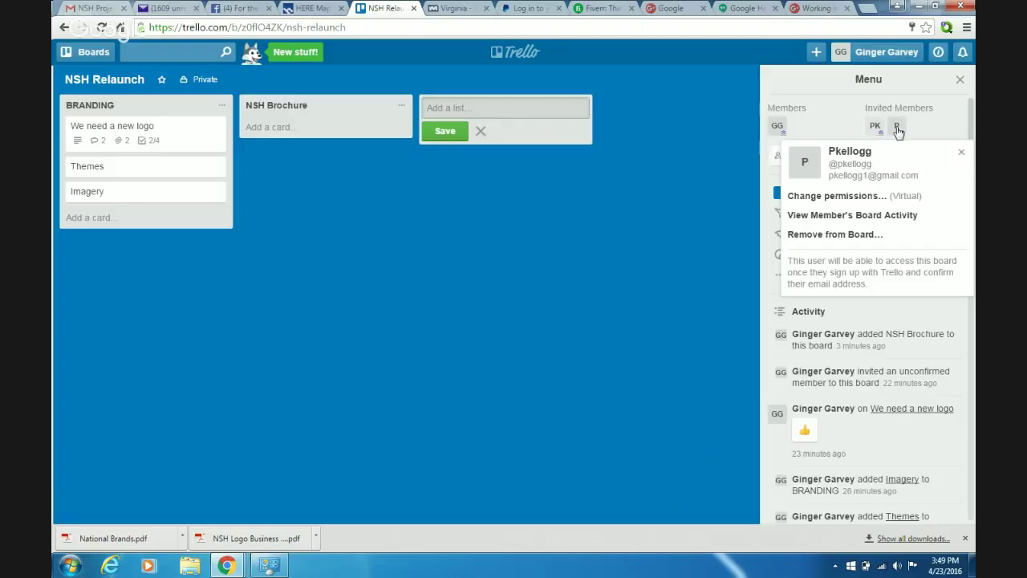
left_click(897, 128)
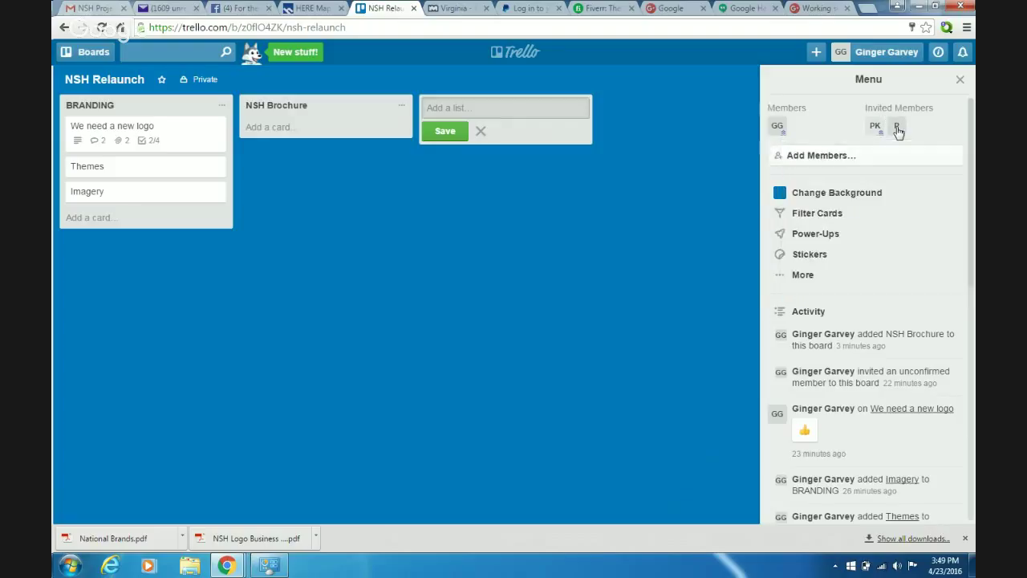
left_click(876, 129)
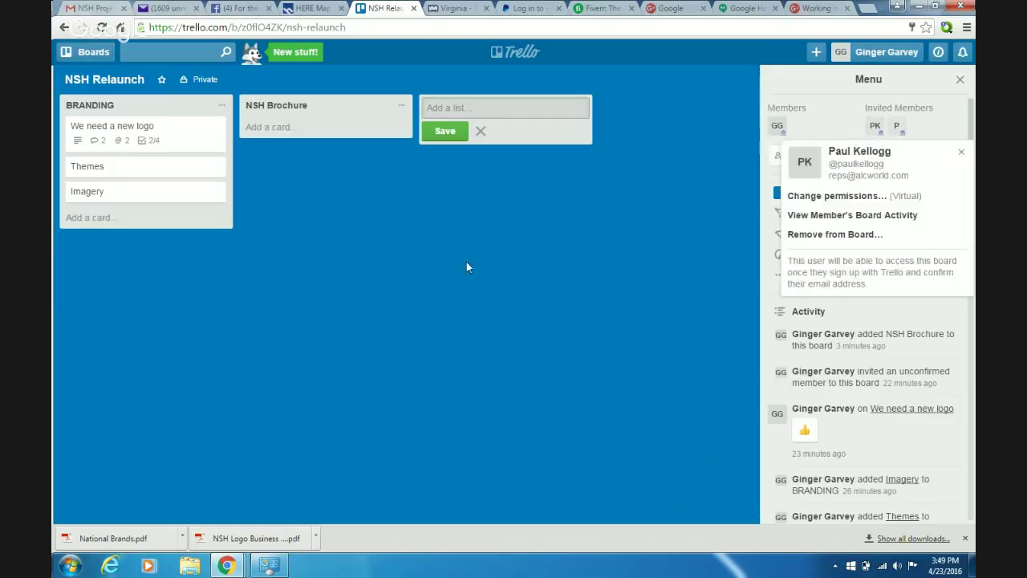
left_click(364, 312)
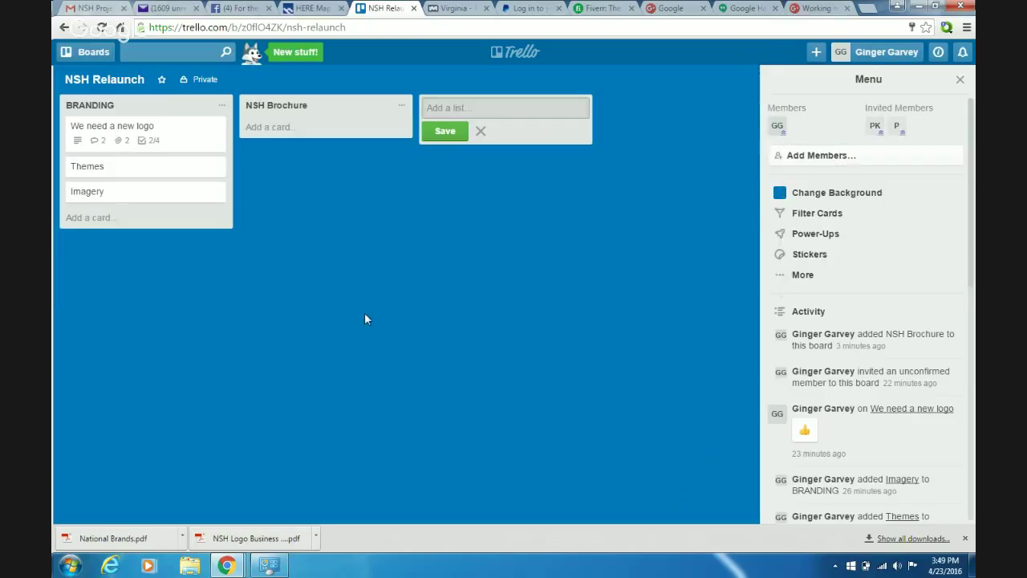
left_click(816, 53)
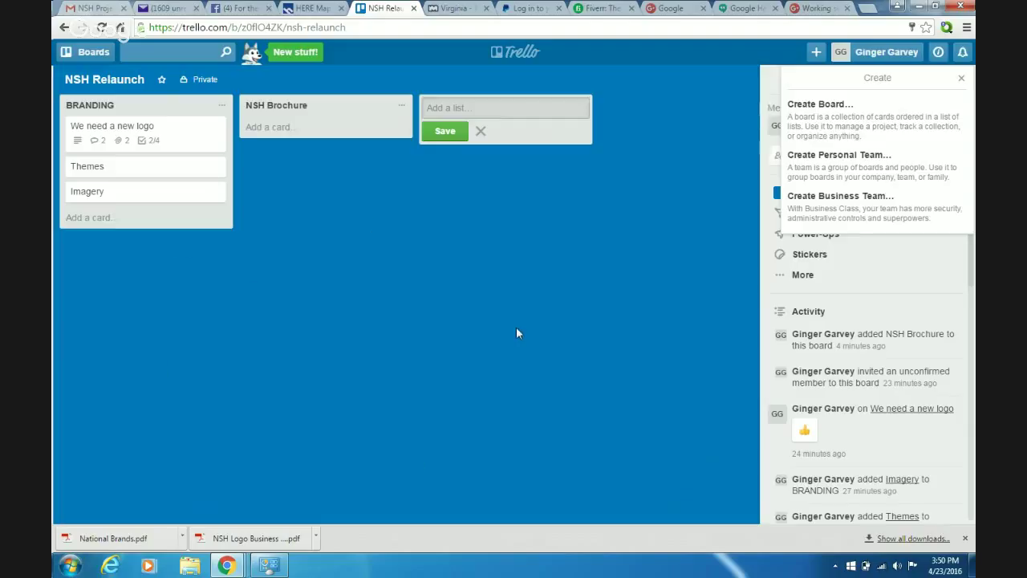
key("Escape")
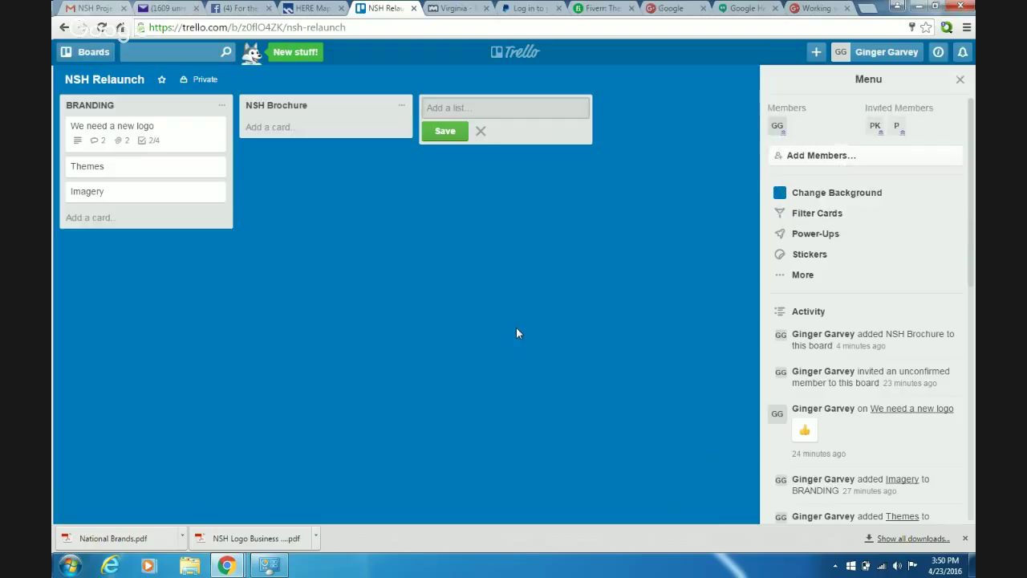
Preview cyan, grey and light green board backgrounds, finally settling on cyan.
left_click(778, 195)
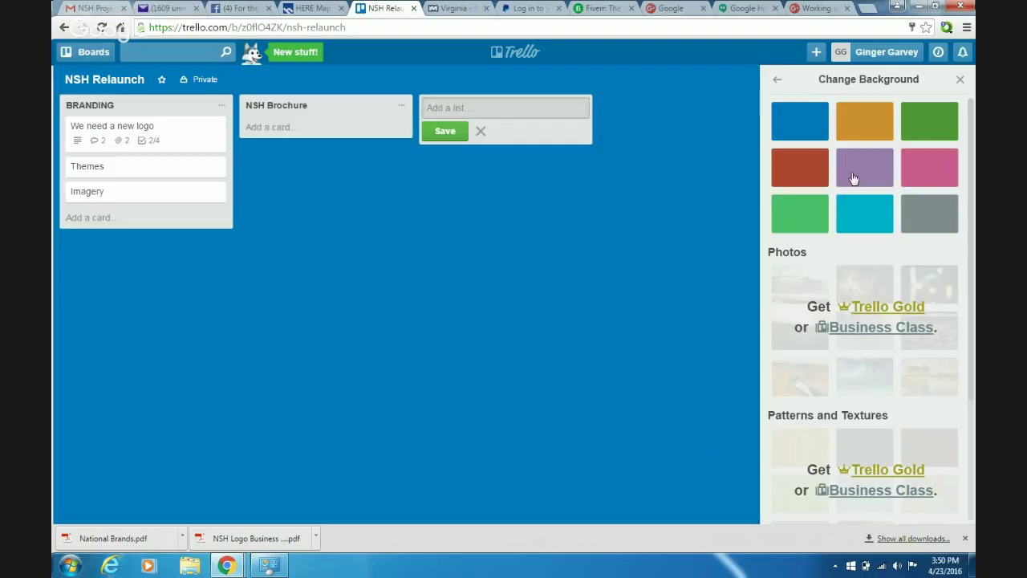
left_click(849, 227)
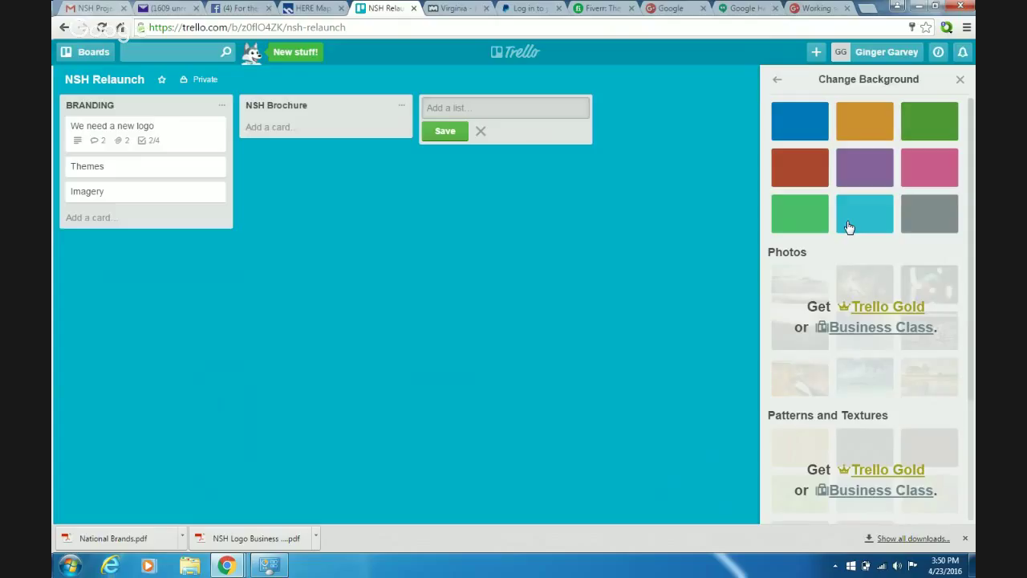
left_click(928, 226)
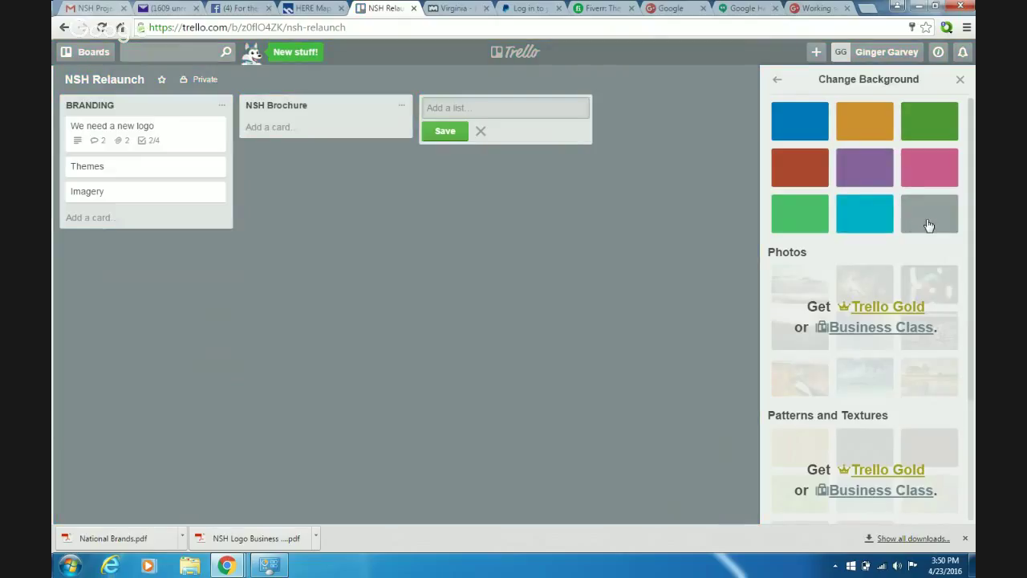
left_click(823, 225)
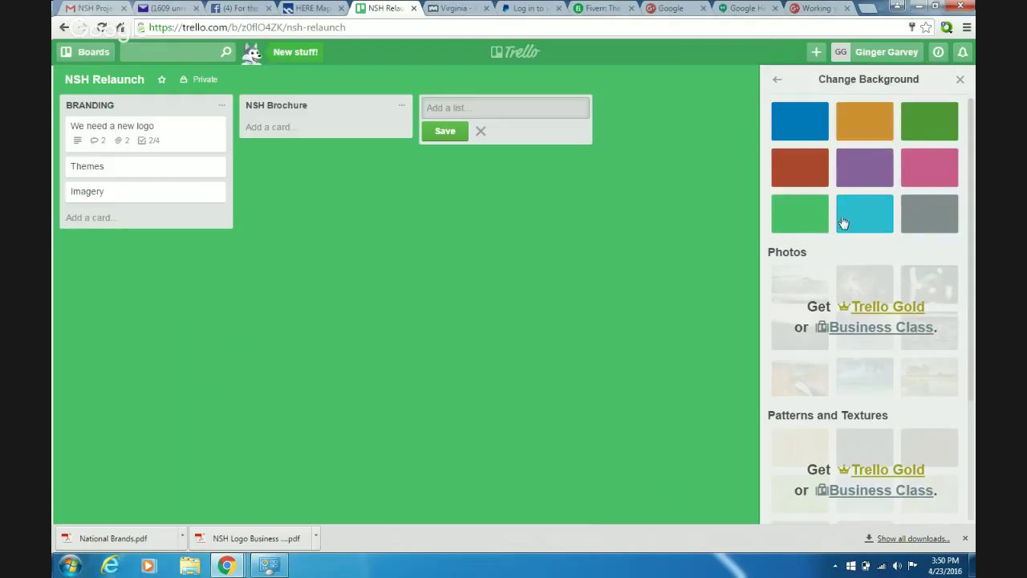
left_click(845, 230)
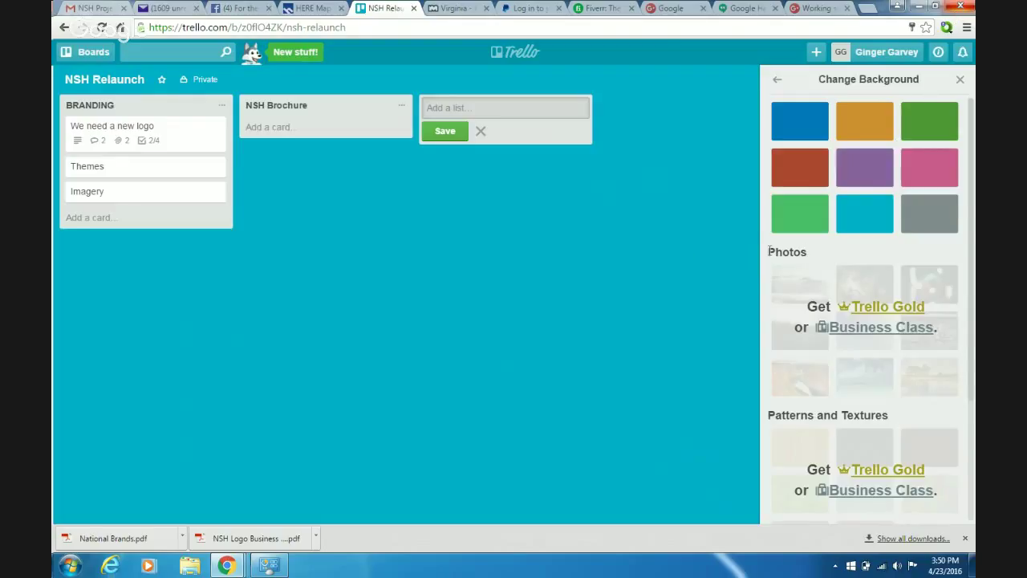
Consulting the priorities email, create the 'Content' and 'Website' lists on the NSH Relaunch board.
left_click(92, 8)
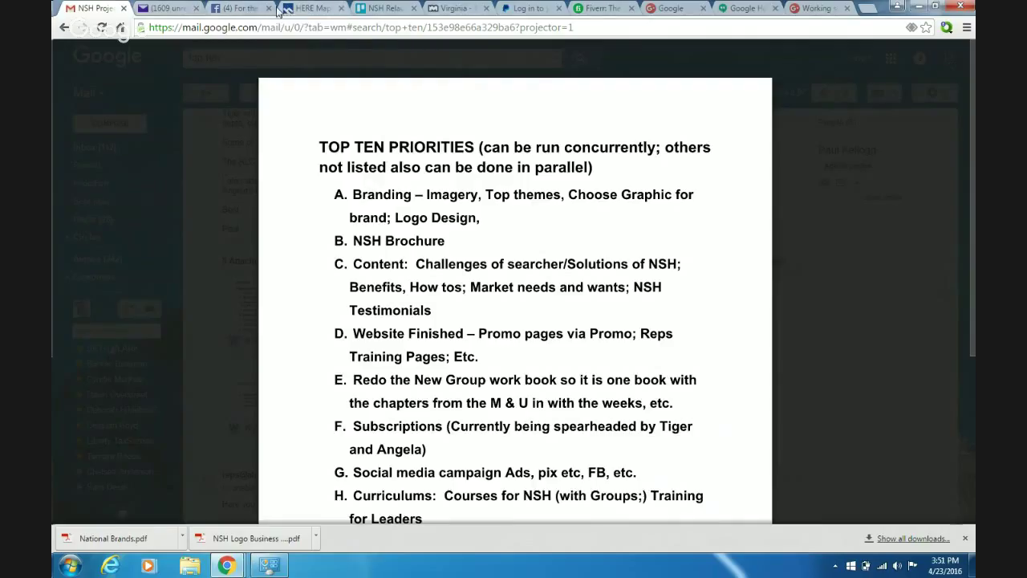
left_click(383, 10)
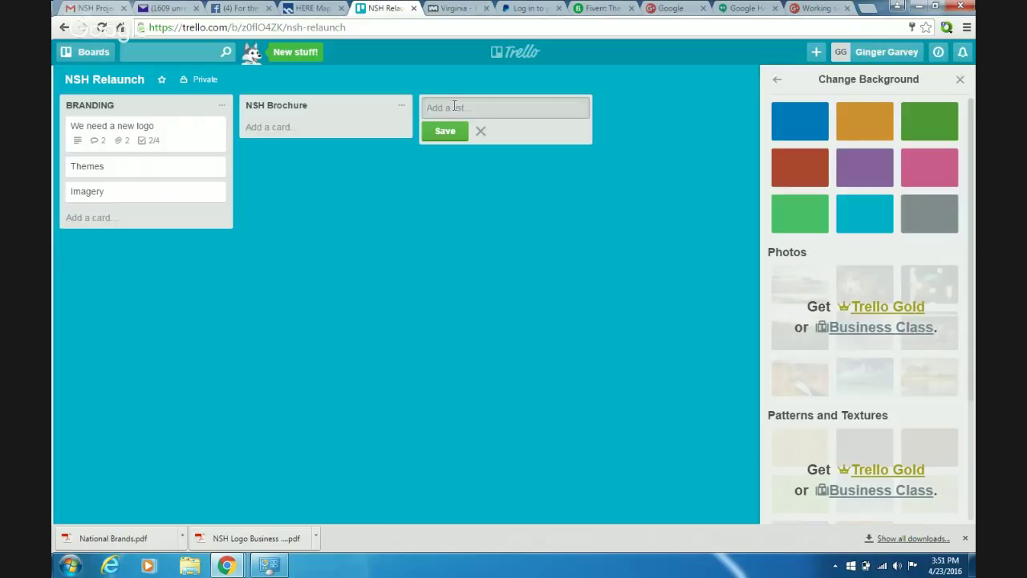
type("Content")
key("Return")
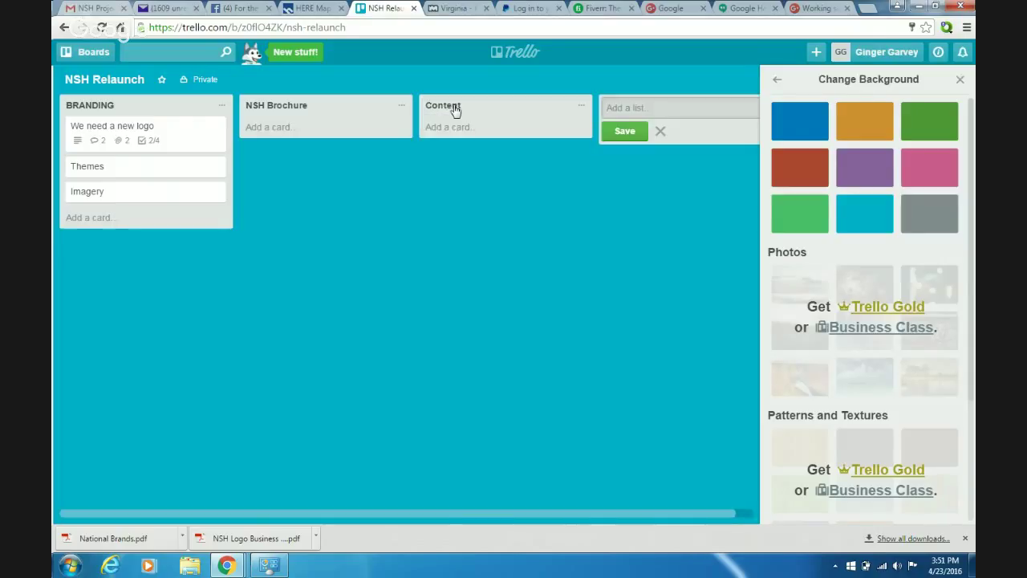
left_click(86, 9)
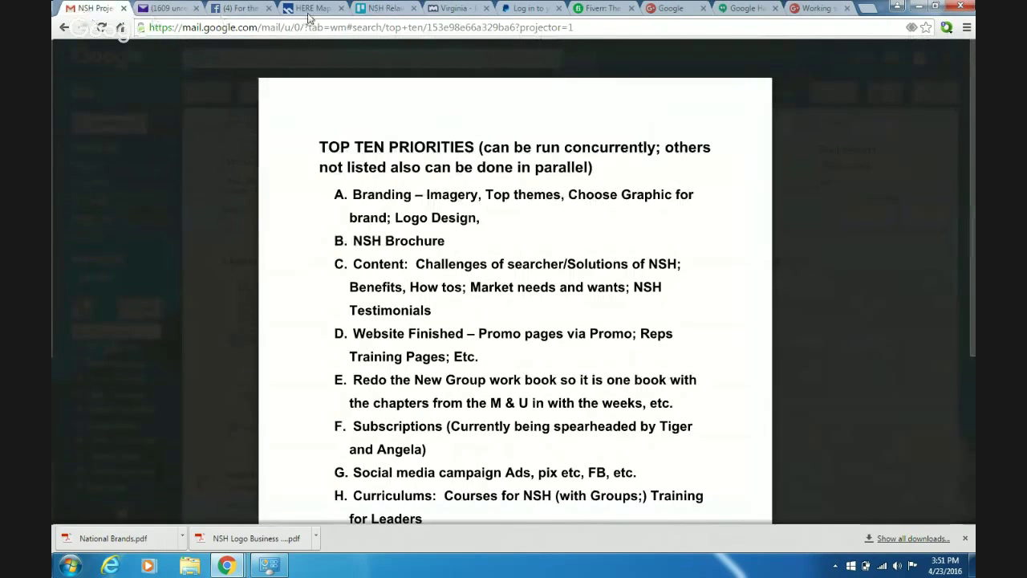
left_click(397, 11)
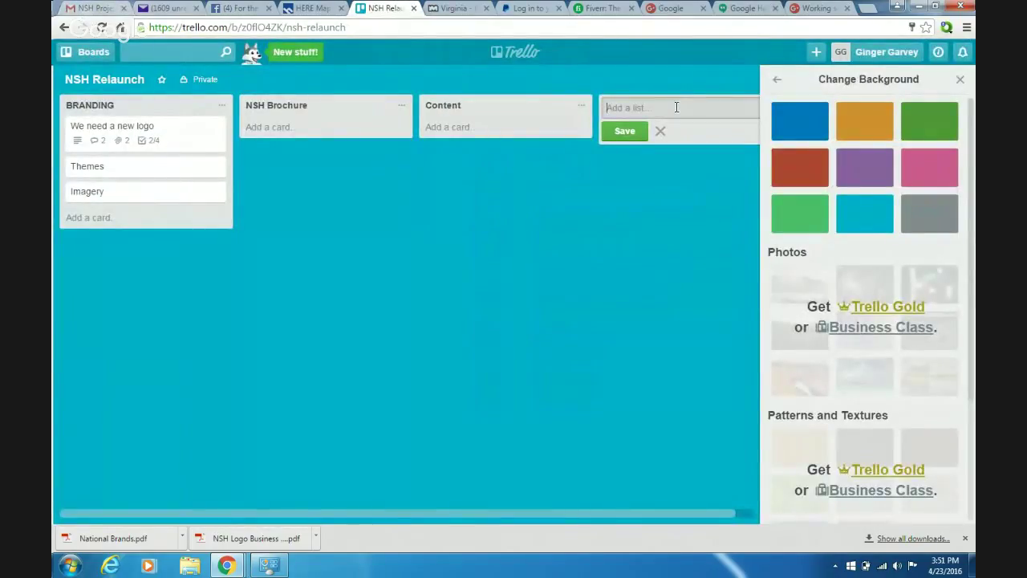
type("Website")
key("Return")
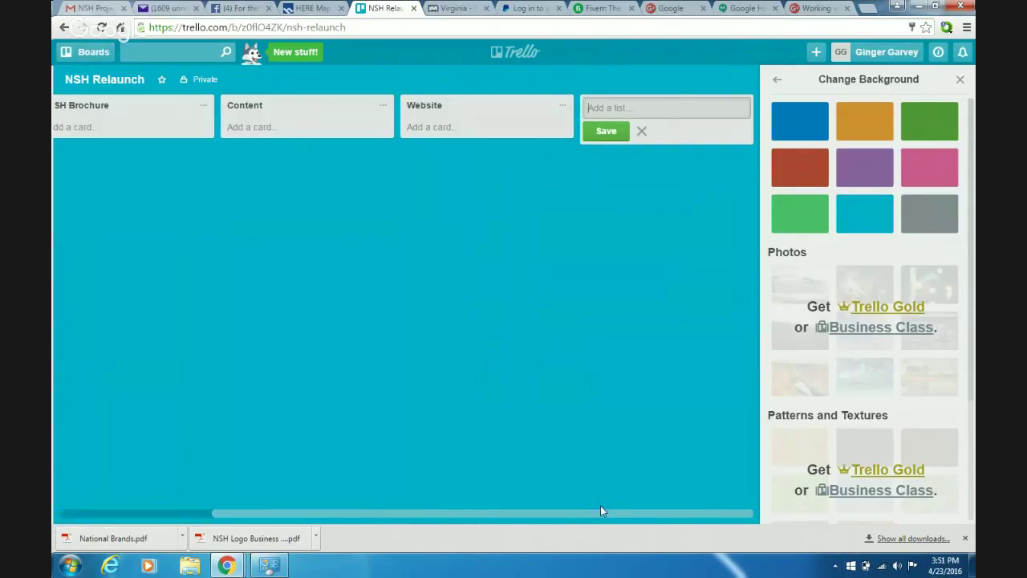
left_click_drag(603, 517, 143, 505)
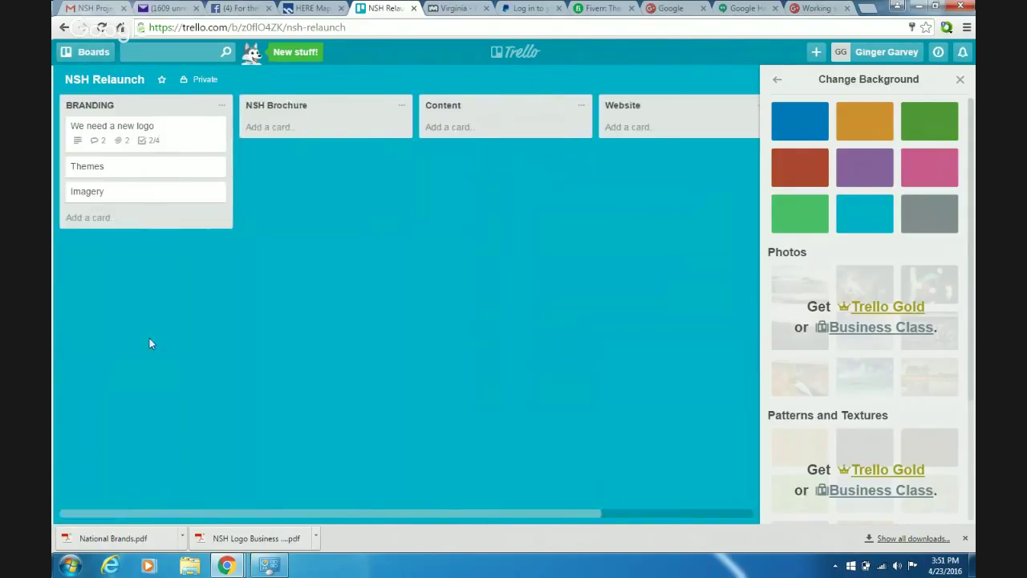
Open the 'We need a new logo' card, post a 'YES!' reply to the teammate's comment, and close it.
left_click(181, 140)
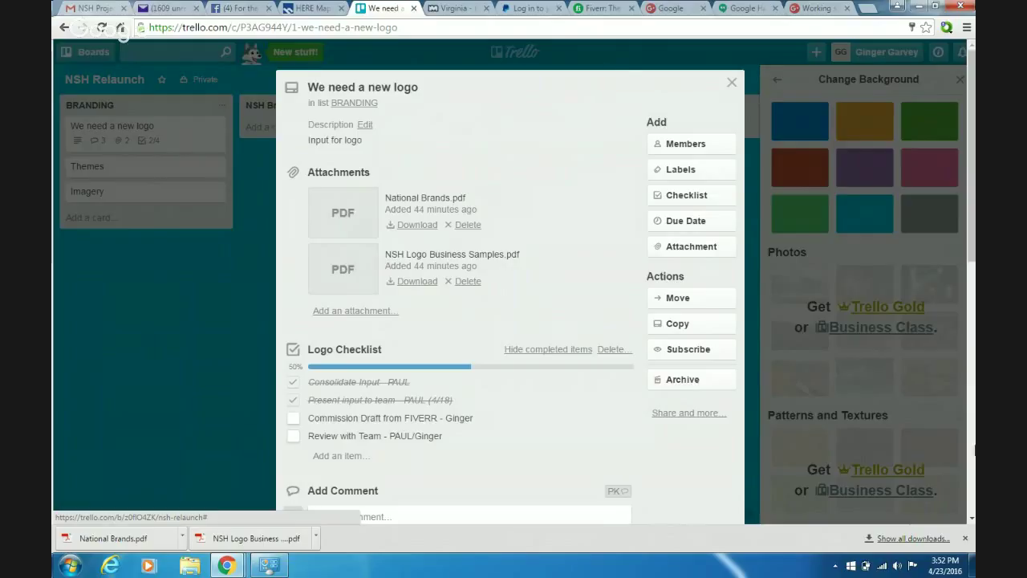
scroll(975, 471, "down", 4)
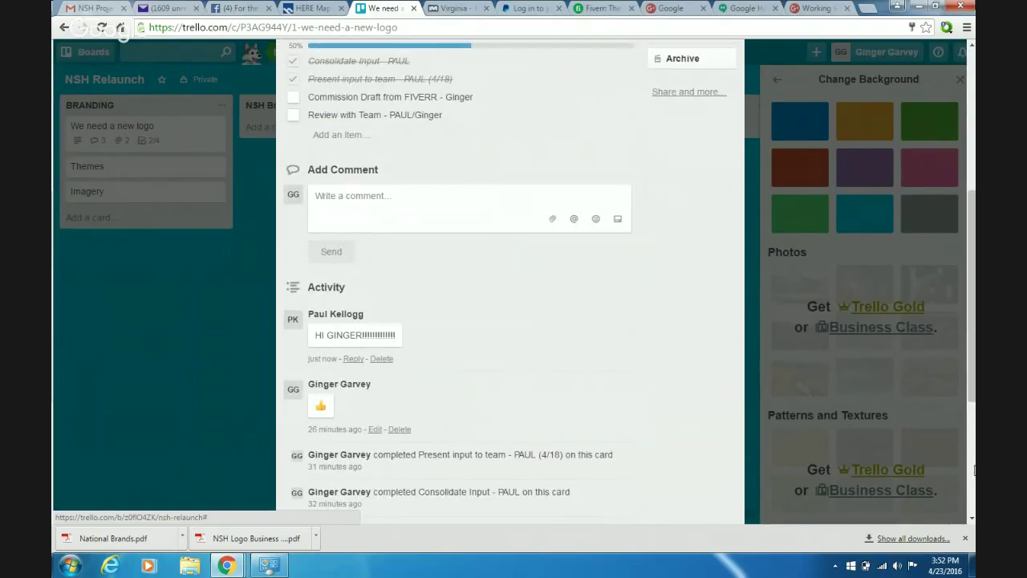
left_click(345, 362)
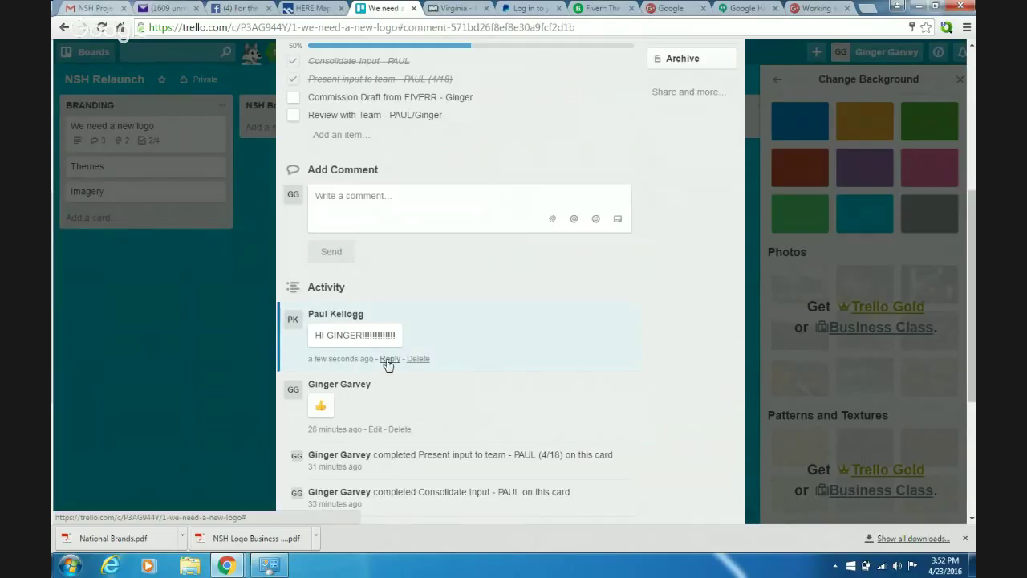
left_click(388, 358)
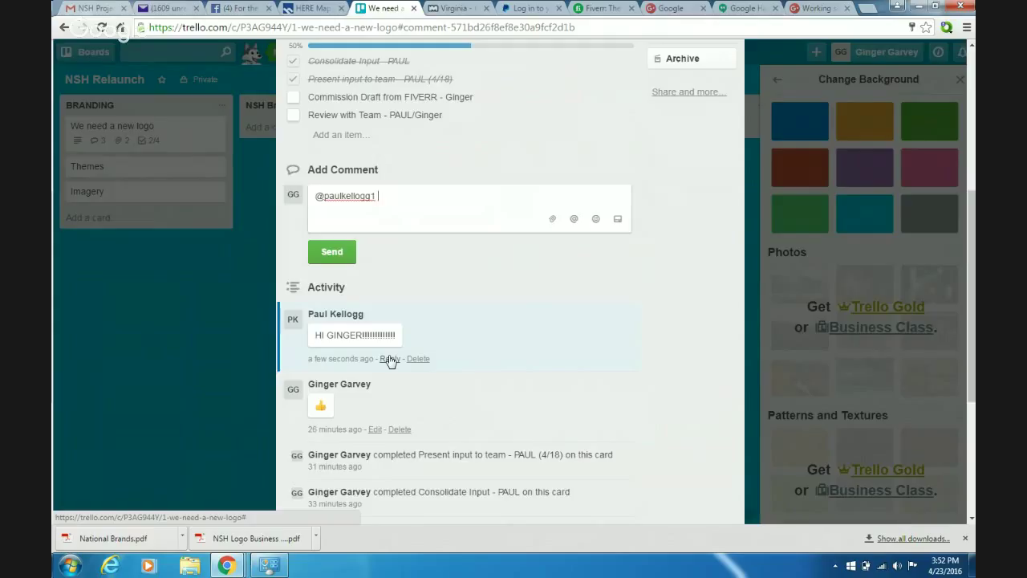
type("YES!")
key("Return")
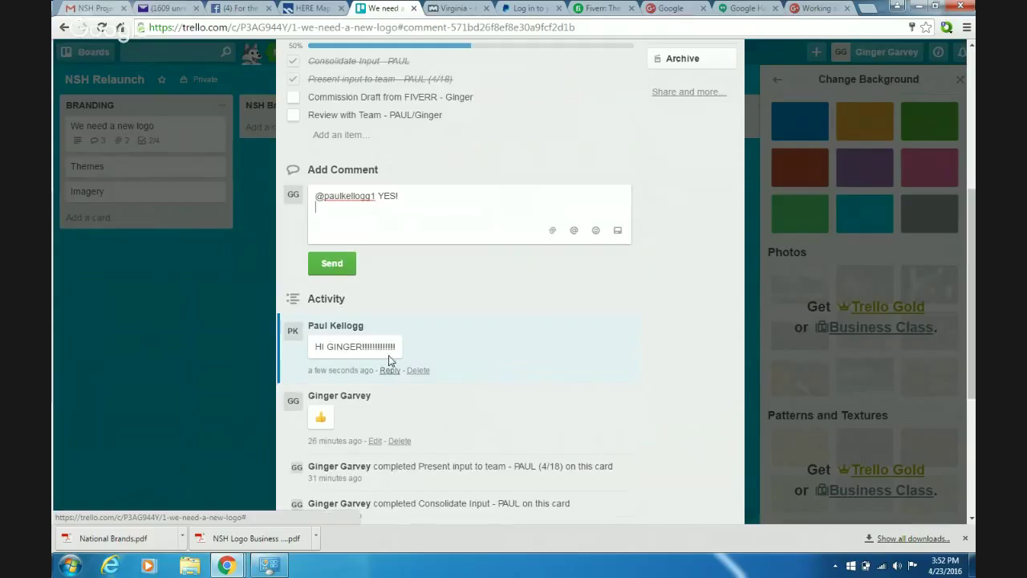
left_click(333, 265)
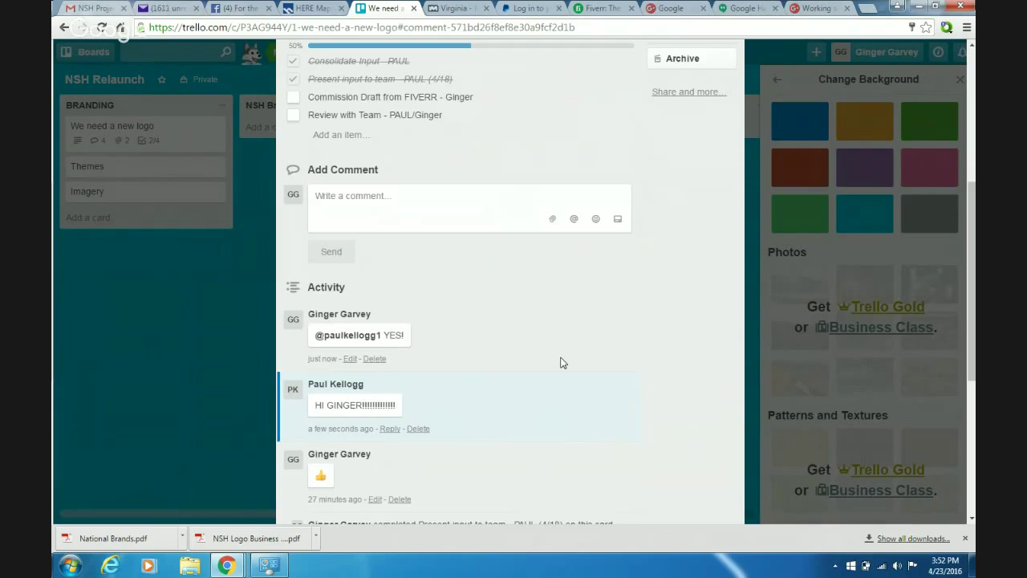
scroll(525, 416, "up", 4)
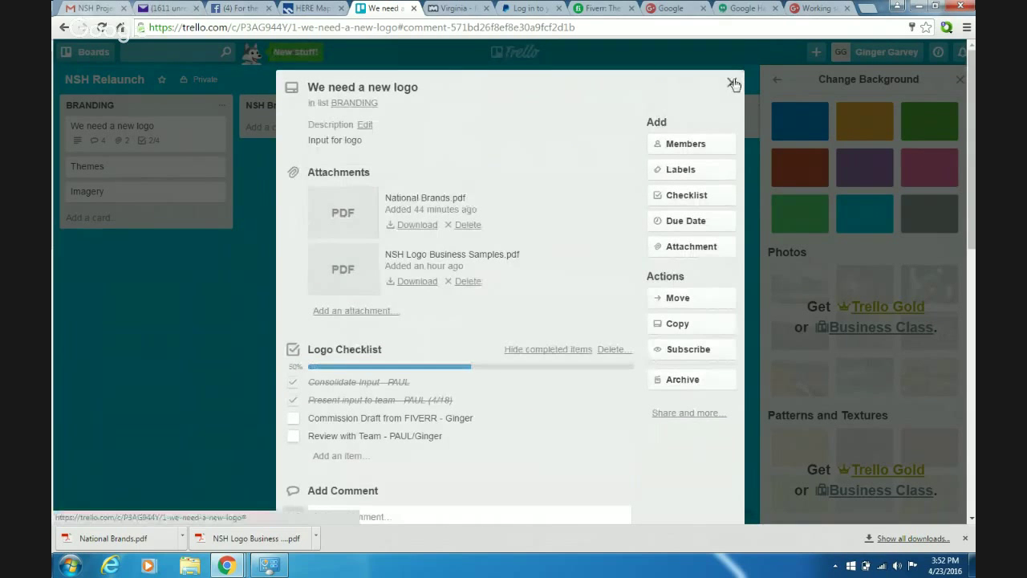
left_click(732, 82)
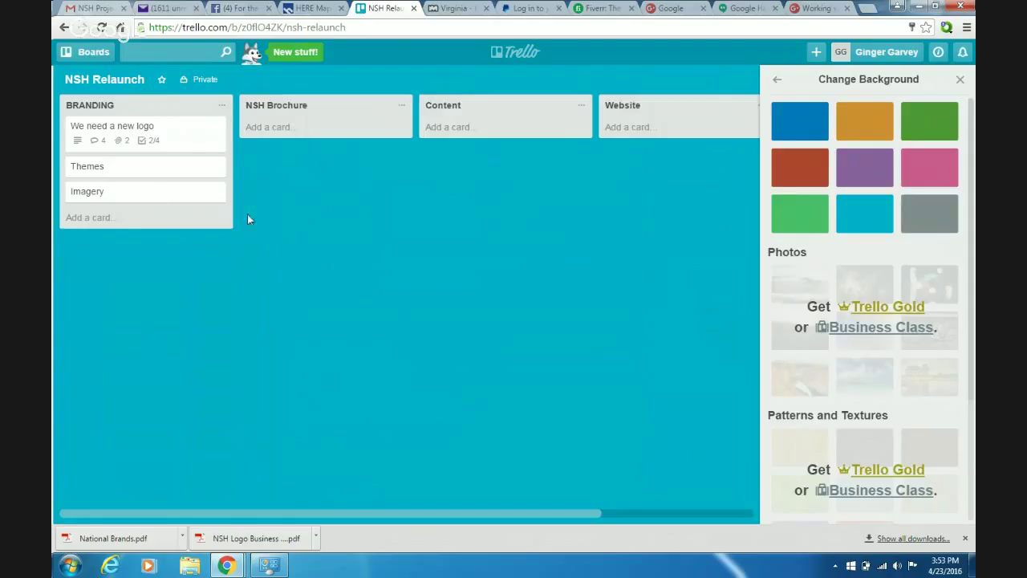
Open the Themes card and save its description: 'Working together to solidify themes in feelings and images'.
left_click(180, 174)
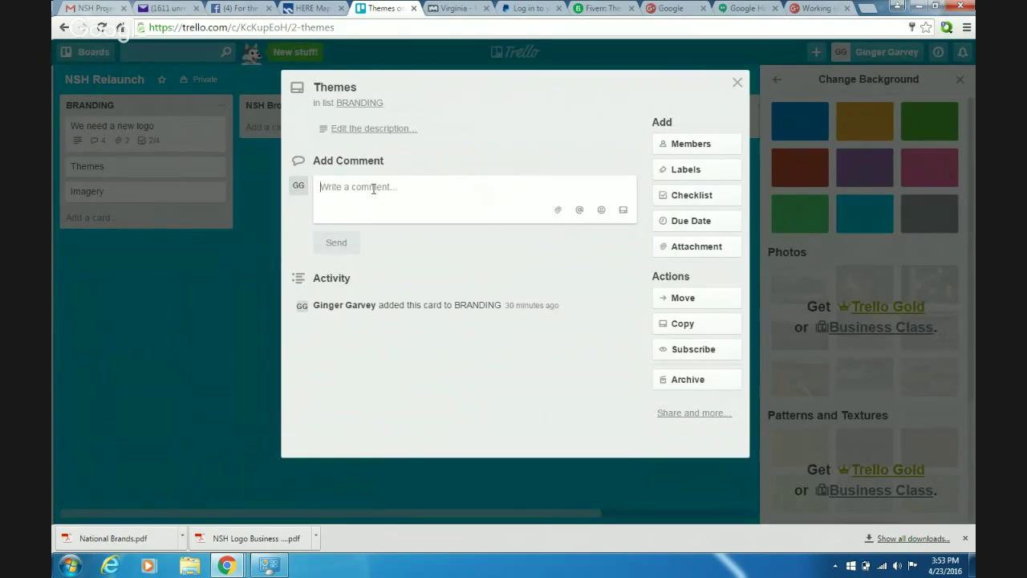
left_click(378, 128)
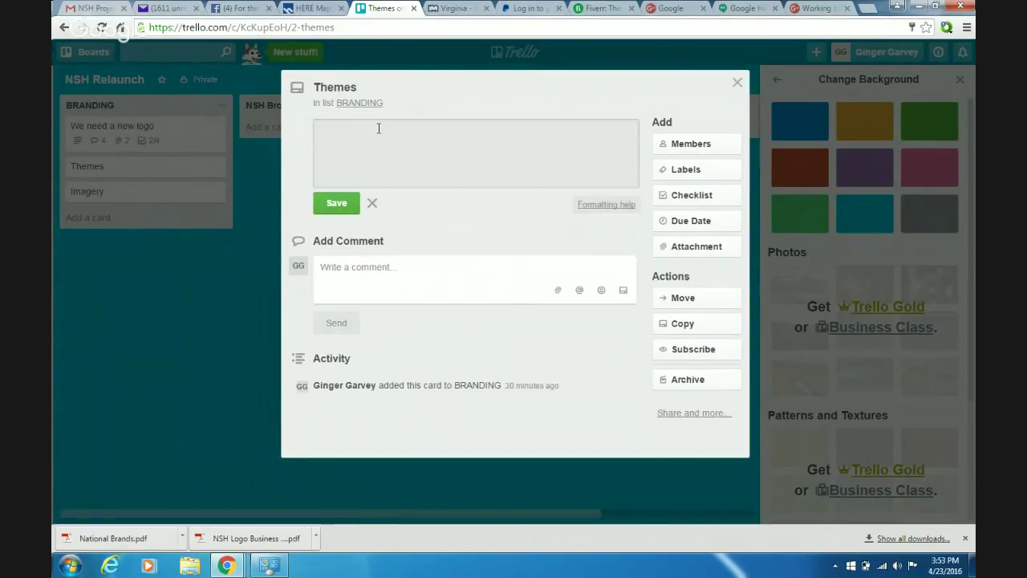
type("Working together to")
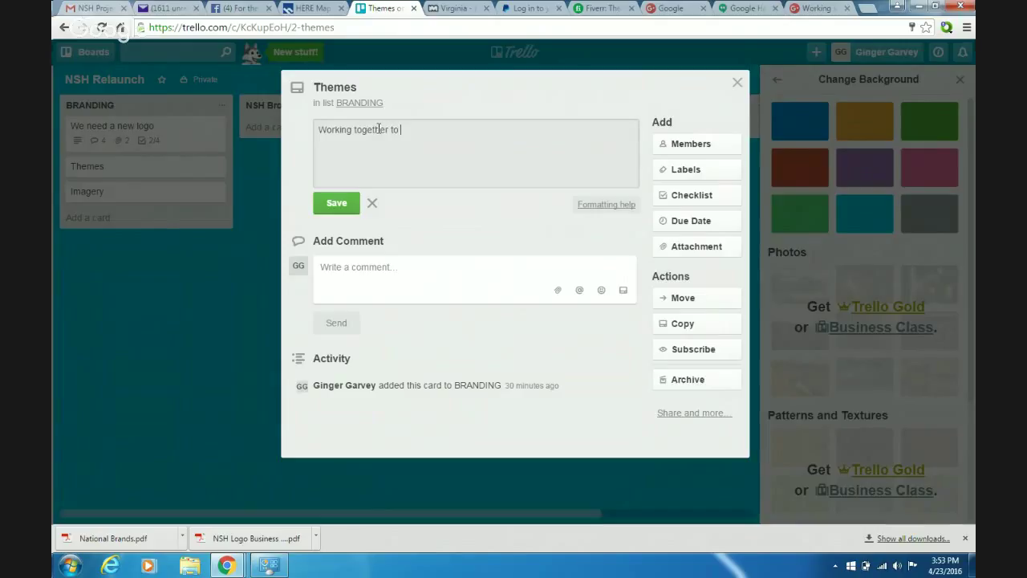
type(" solidify themes")
key("BackSpace")
key("BackSpace")
key("BackSpace")
type("emes and feel")
key("BackSpace")
key("BackSpace")
key("BackSpace")
key("BackSpace")
key("BackSpace")
key("BackSpace")
key("BackSpace")
key("BackSpace")
type("in feelin")
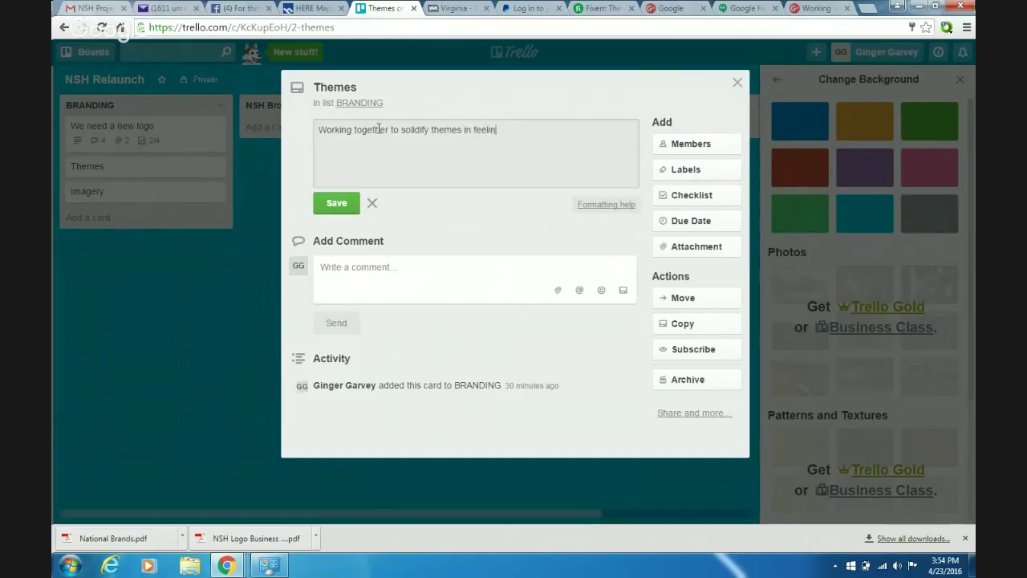
type("gs and images")
left_click(330, 206)
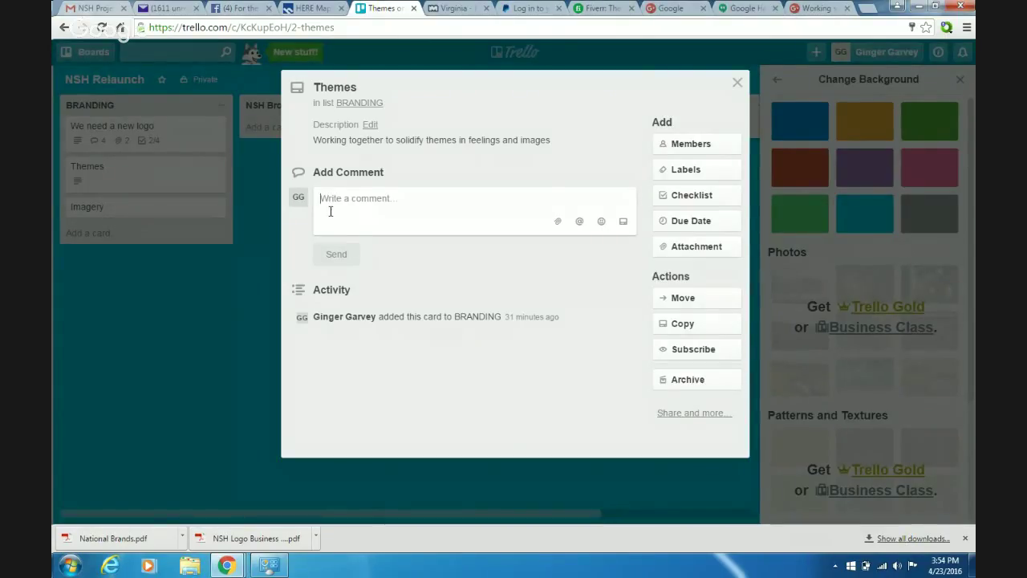
Post a two-line comment: Sun Rays represent reaching out; World silhouette, the spiritual horizon over planet earth.
type("Sun")
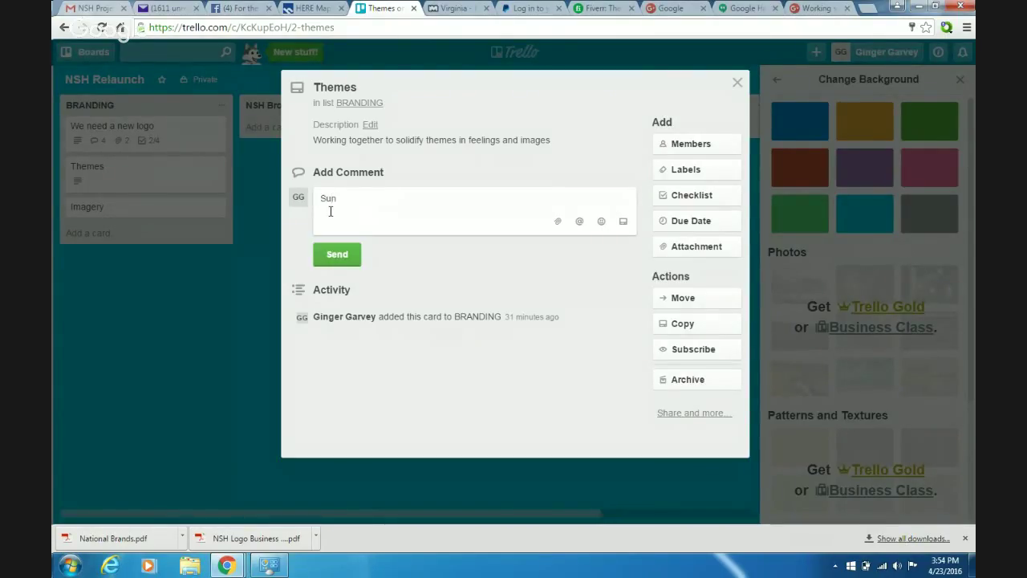
type(" Rays -")
type("Serve to represent ")
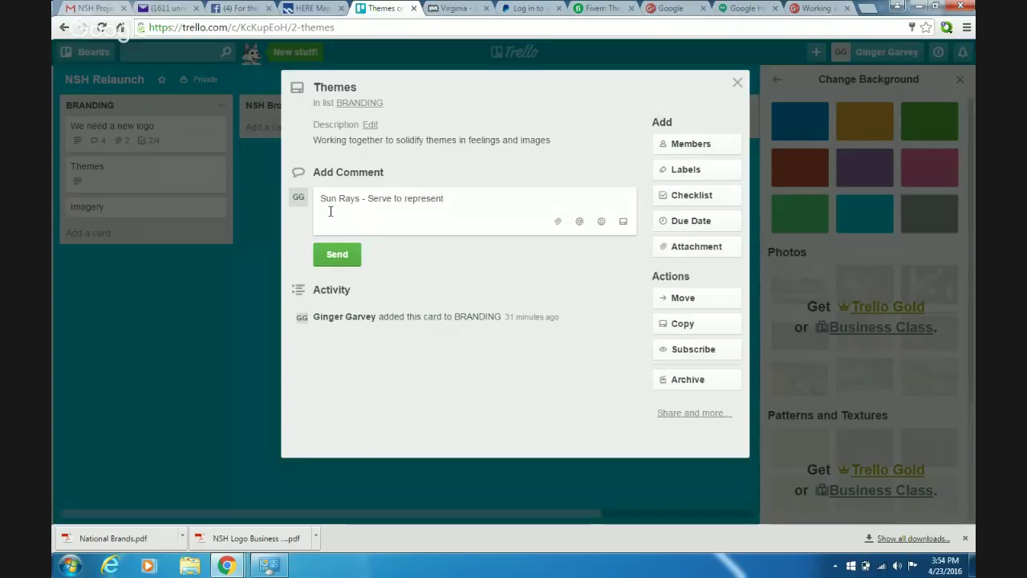
type("reac")
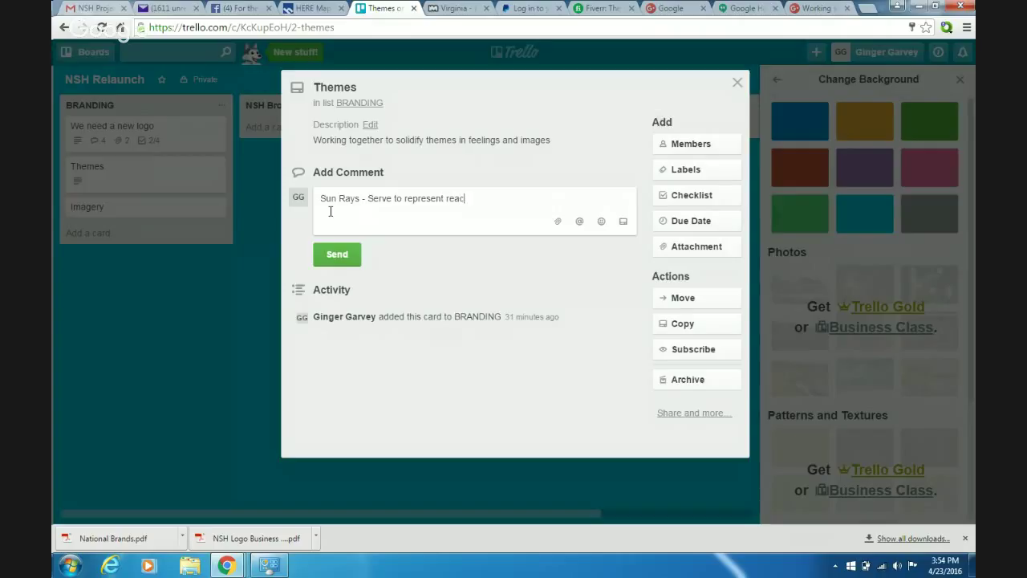
type("hing out and connecting")
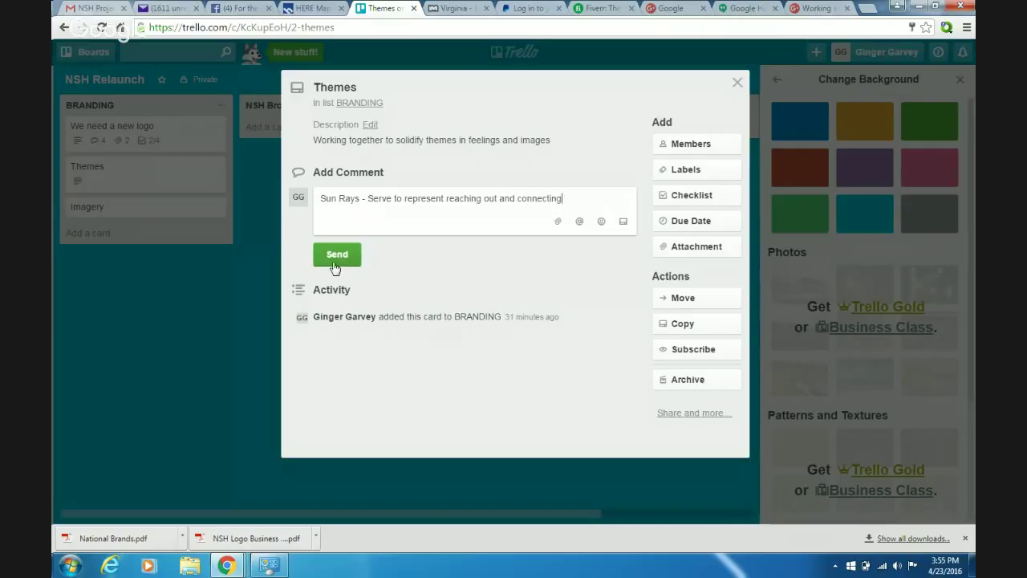
key("Return")
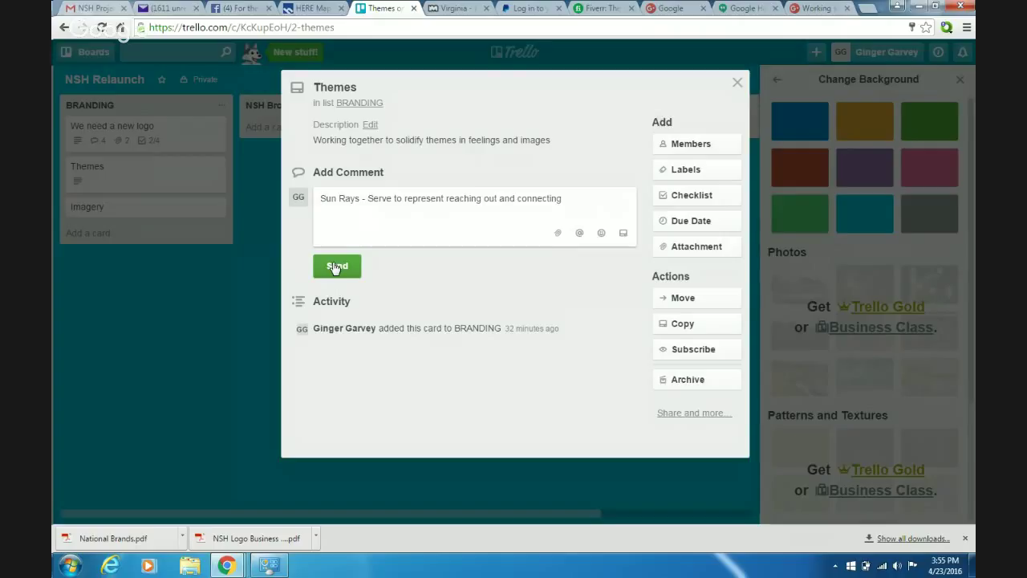
type("World silhouette - plane")
key("BackSpace")
key("BackSpace")
key("BackSpace")
key("BackSpace")
key("BackSpace")
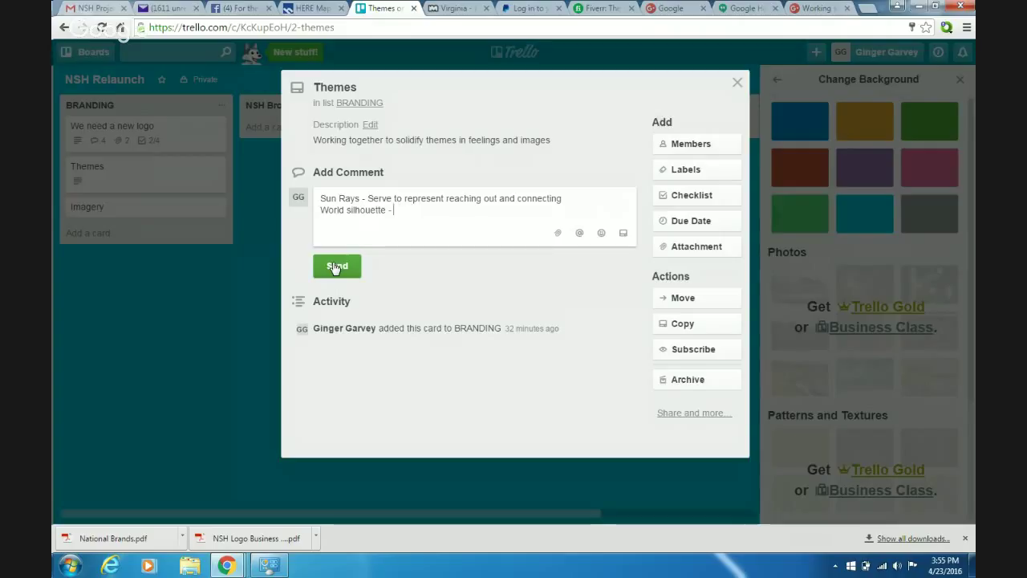
type("the spriti")
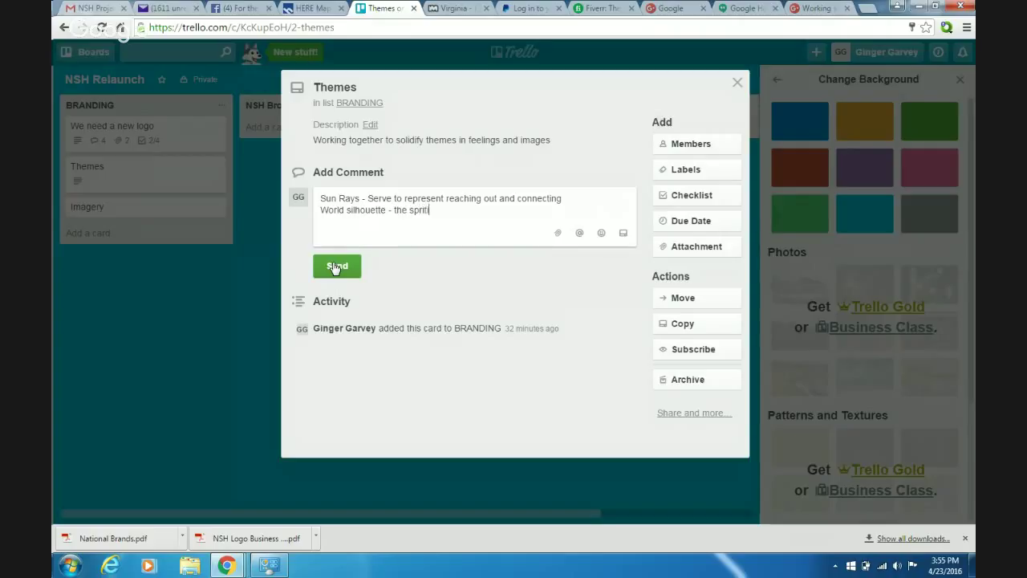
type("ual horizan")
key("BackSpace")
key("BackSpace")
key("BackSpace")
key("BackSpace")
type("zon ovw")
key("BackSpace")
key("BackSpace")
type("ver planet e")
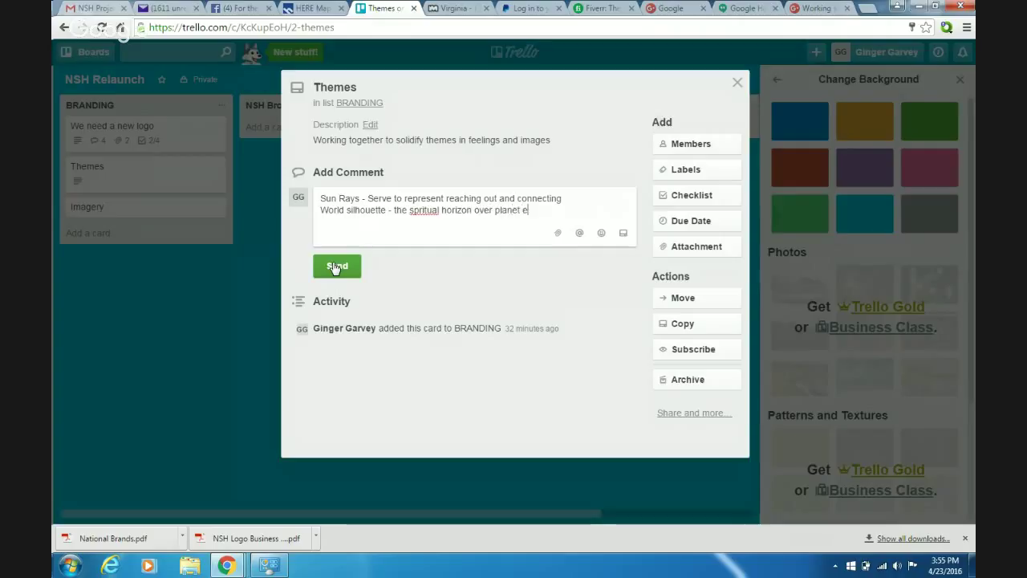
type("ar")
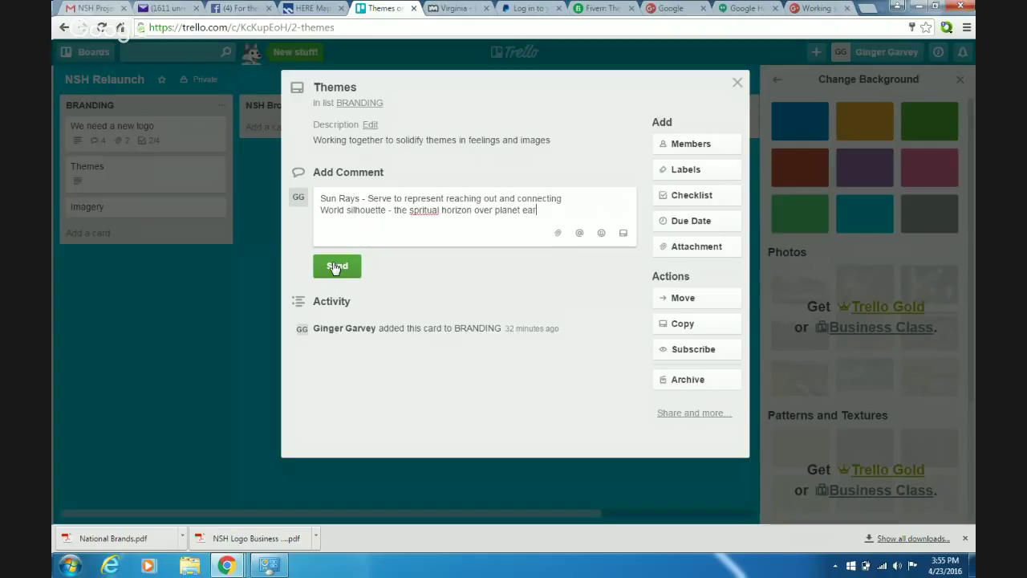
type("th.")
left_click(336, 266)
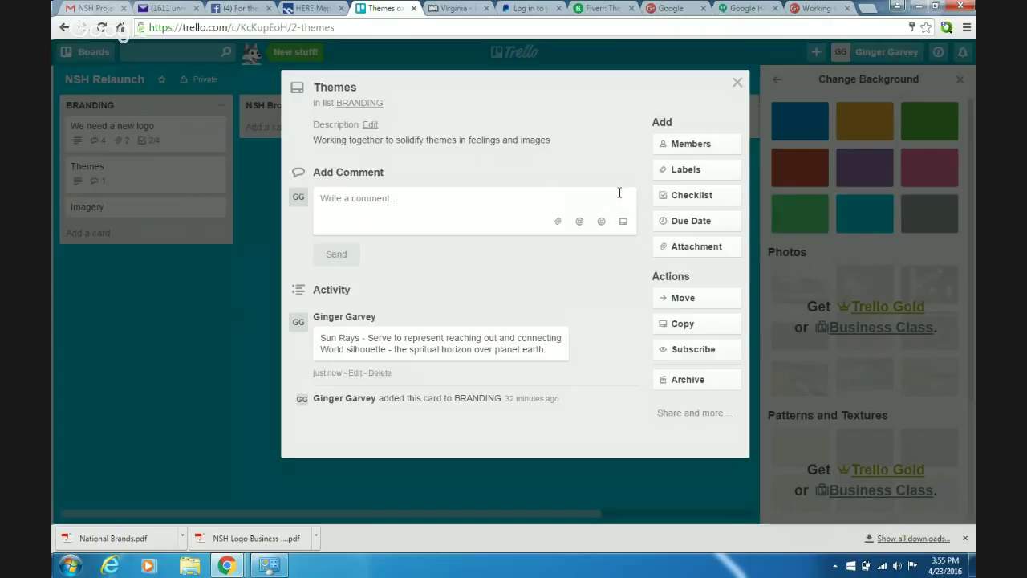
left_click(706, 178)
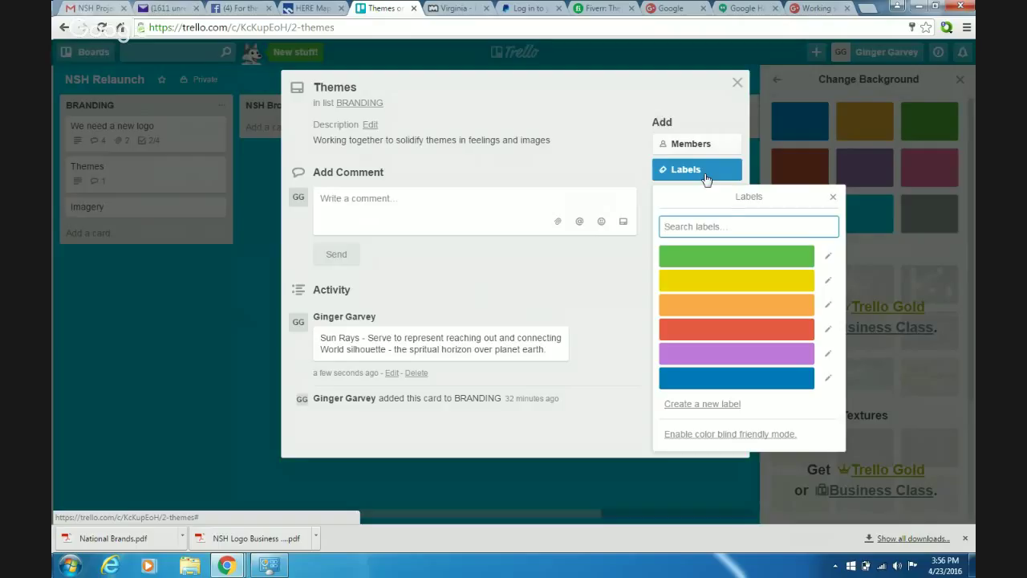
left_click(832, 198)
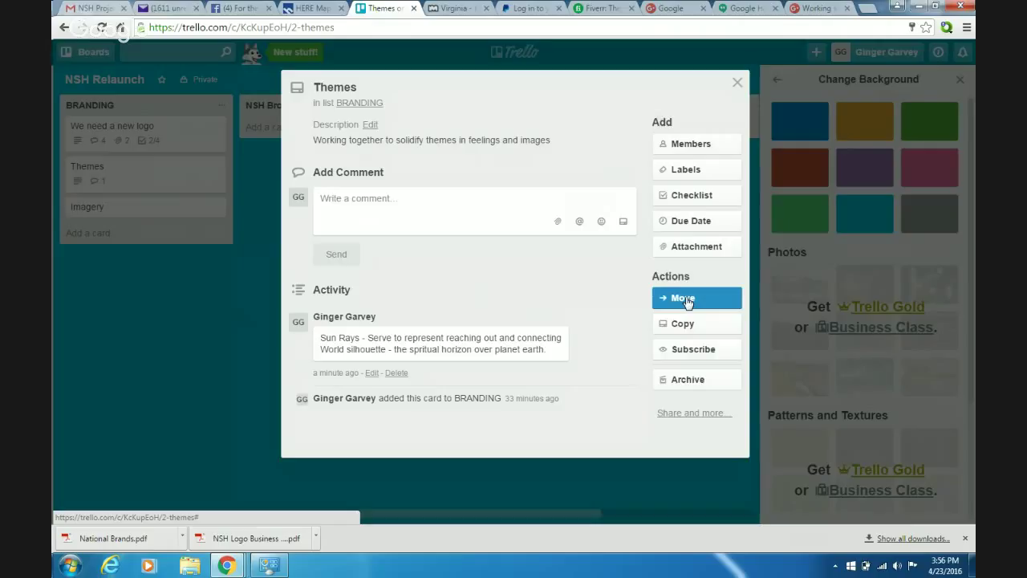
left_click(699, 173)
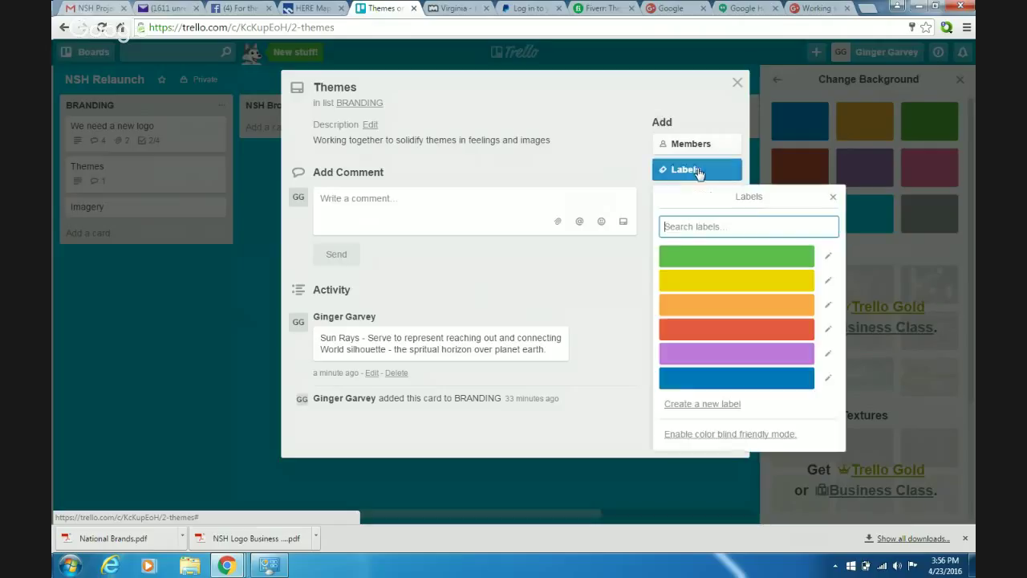
left_click(704, 255)
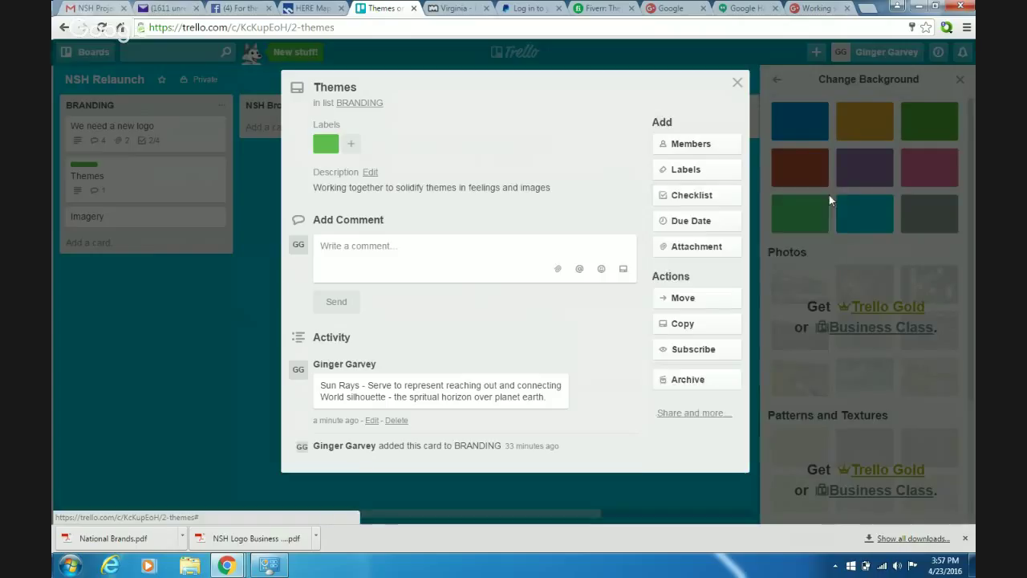
left_click(831, 199)
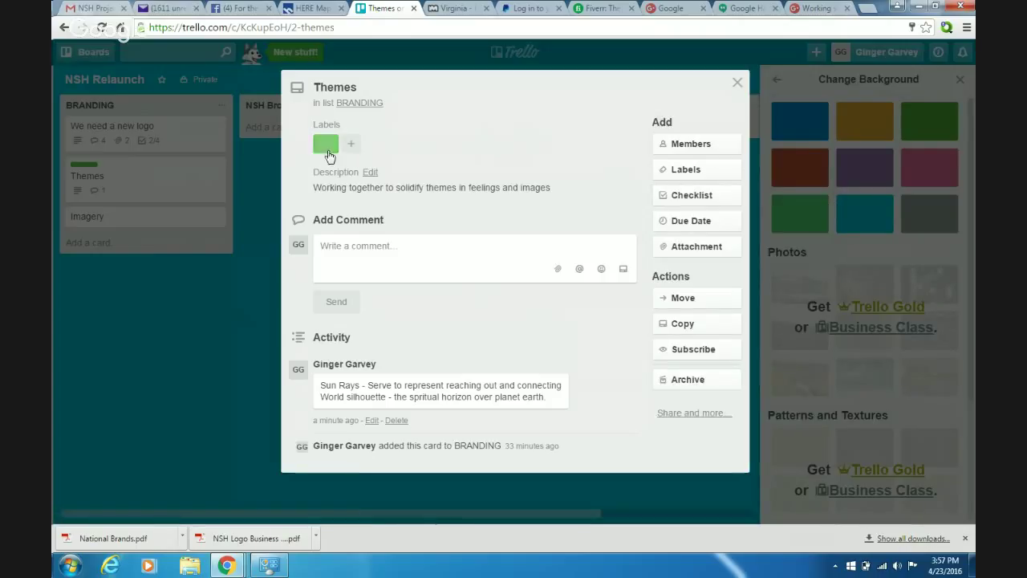
right_click(325, 145)
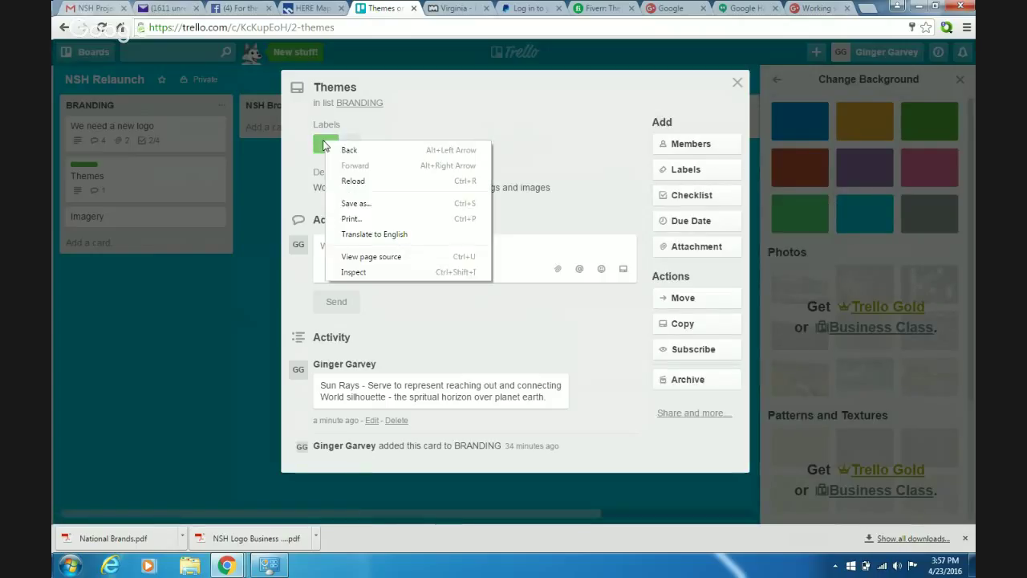
left_click(355, 141)
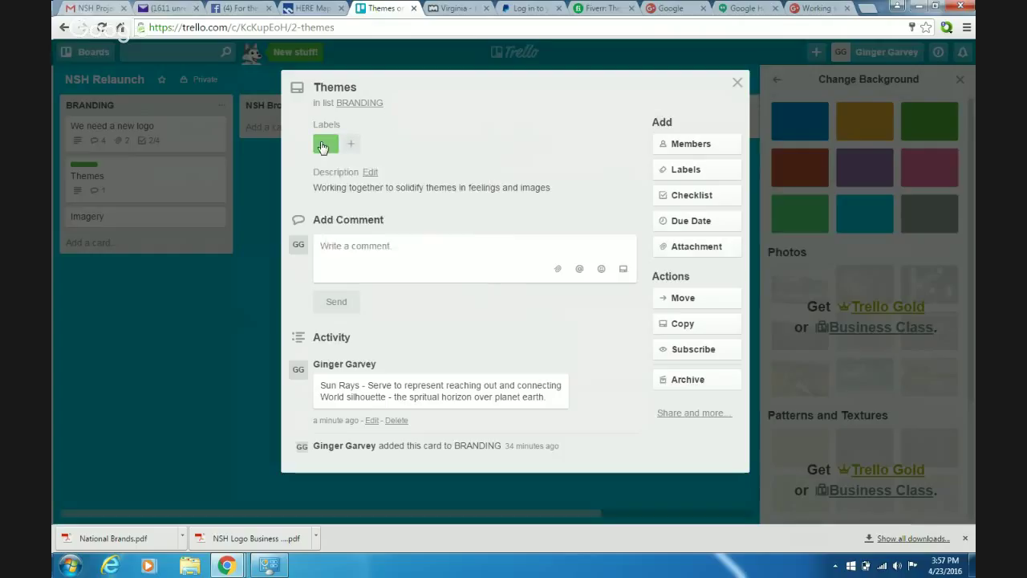
left_click(321, 145)
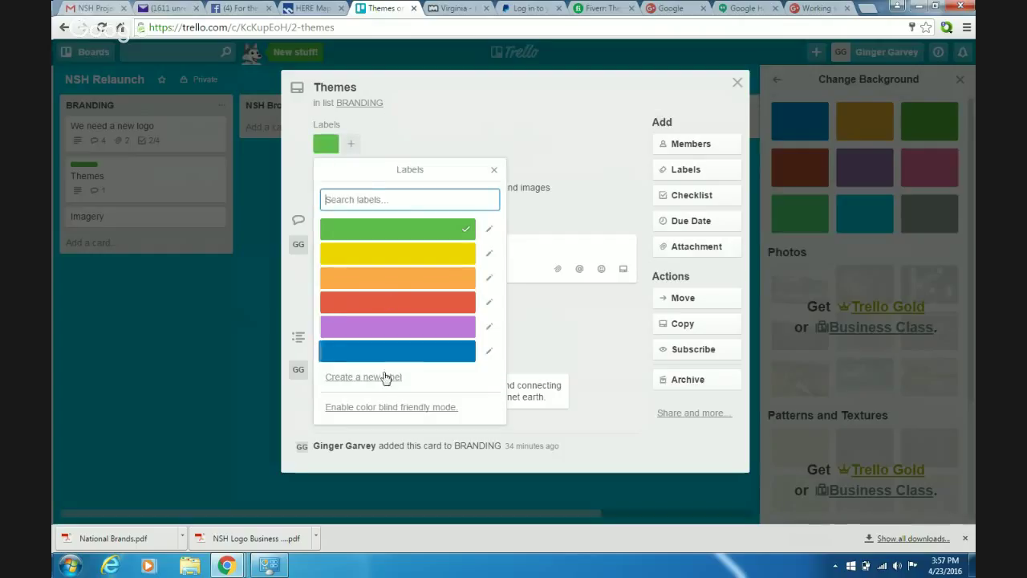
left_click(383, 407)
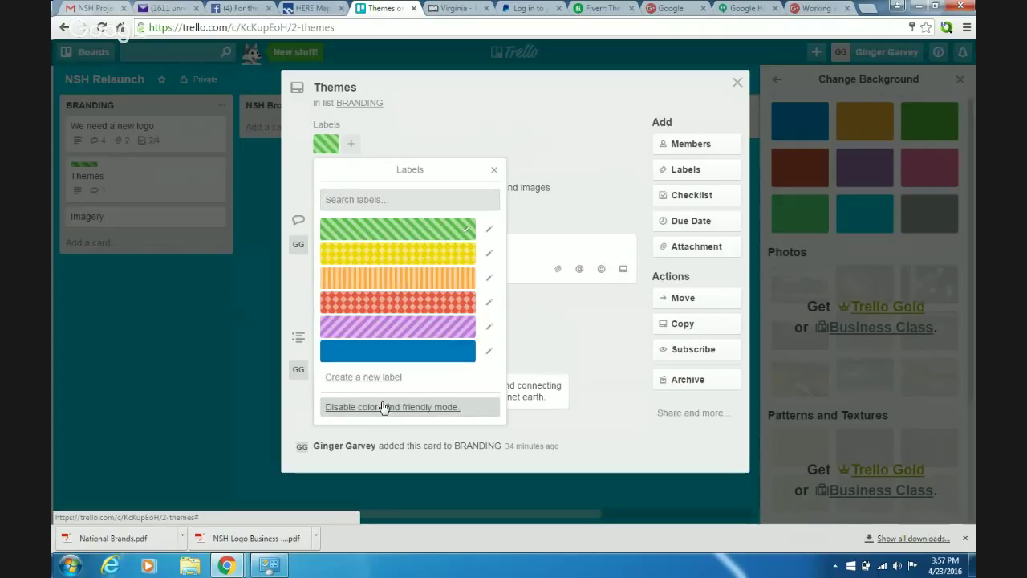
left_click(384, 407)
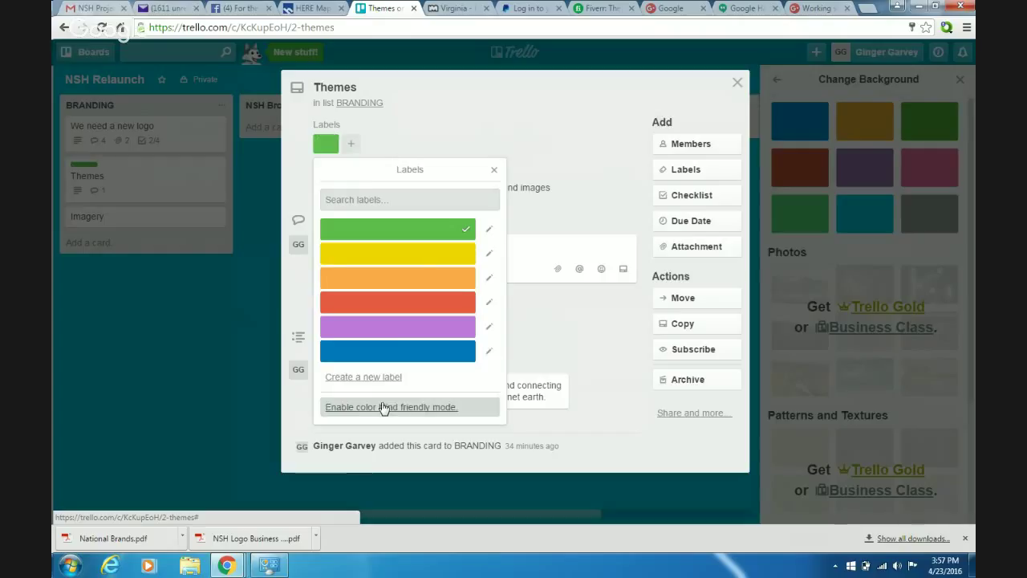
left_click(462, 231)
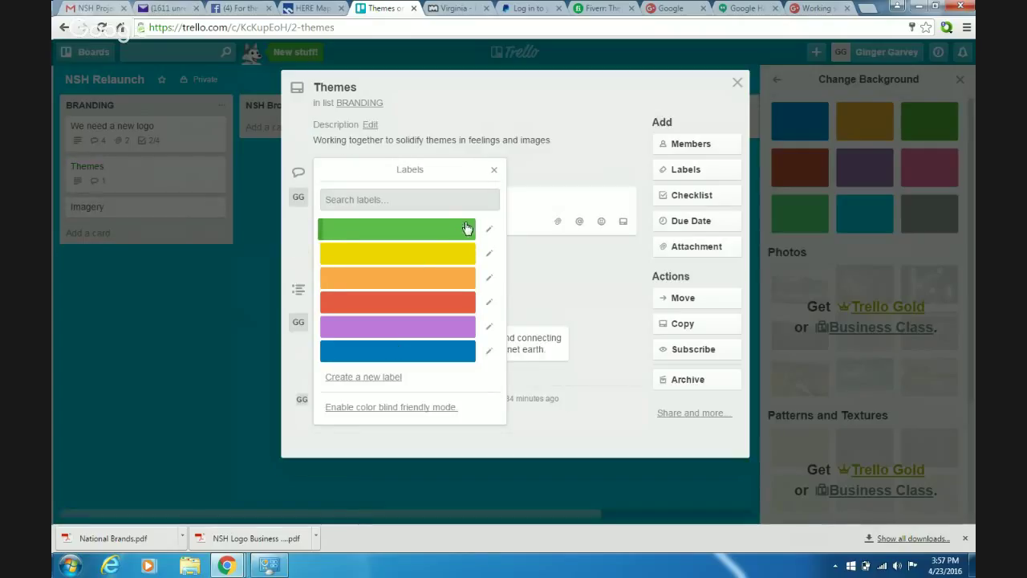
left_click(578, 128)
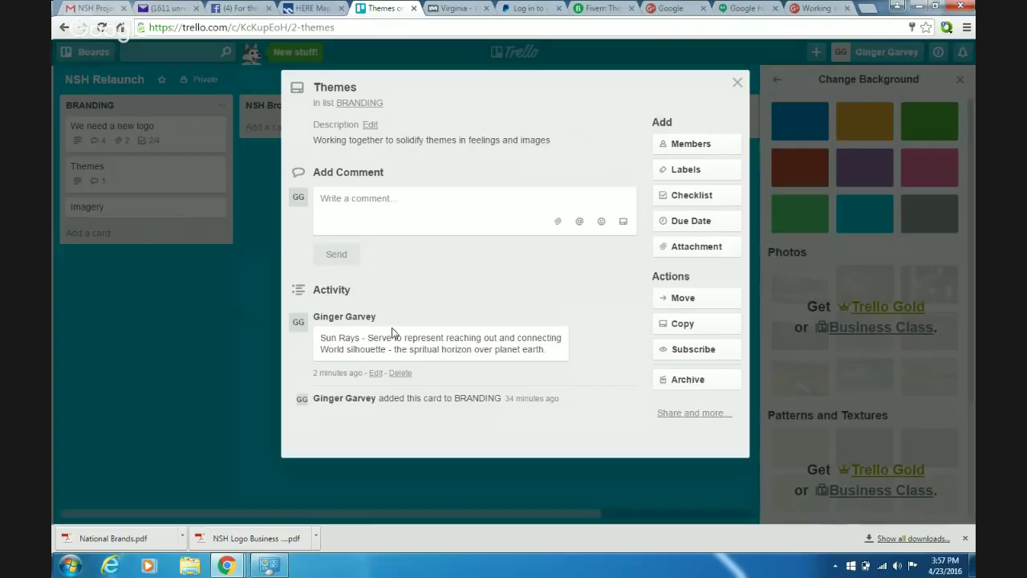
Edit the Themes comment to append a 'Water' line followed by a new blank line.
left_click(374, 377)
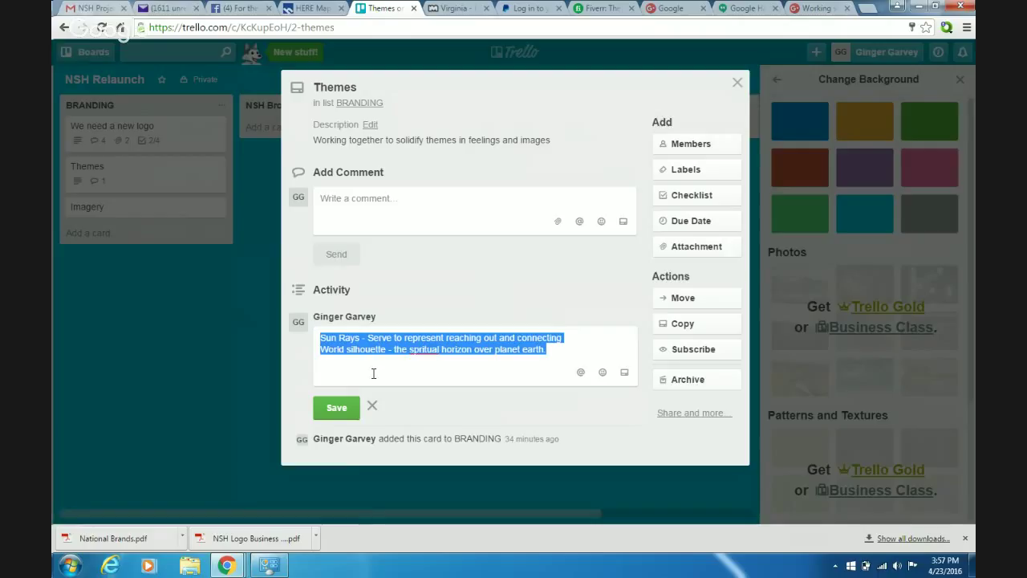
left_click(555, 350)
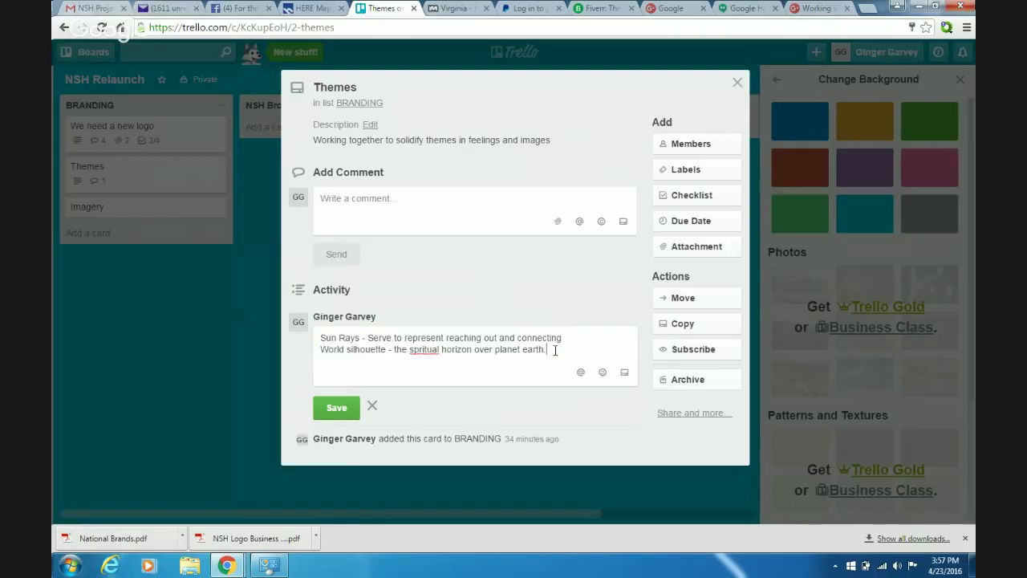
key("Return")
type("Water")
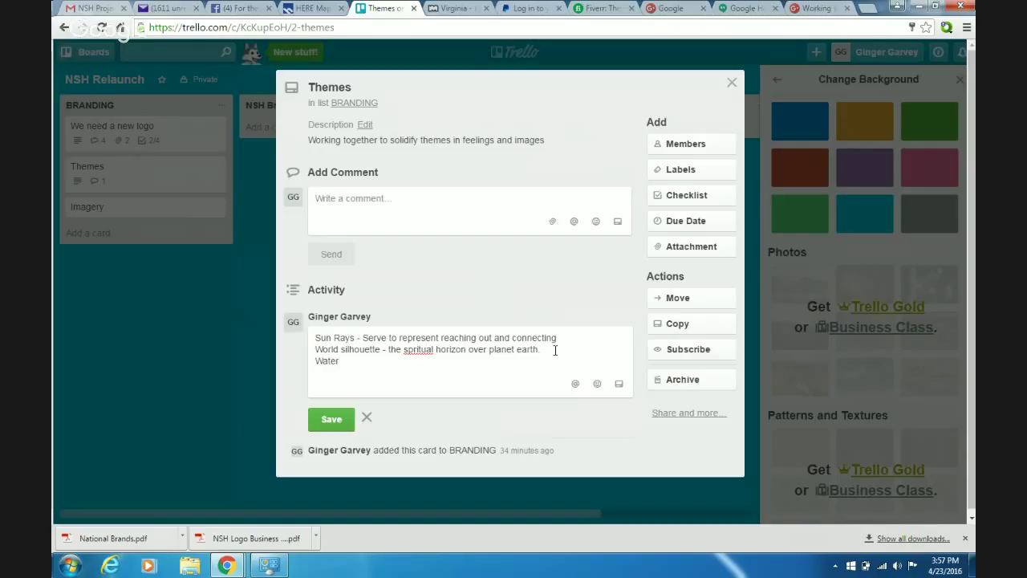
key("Return")
Save the edited Themes comment and select the teammate's hybrid sun-over-earth logo reply.
left_click(331, 430)
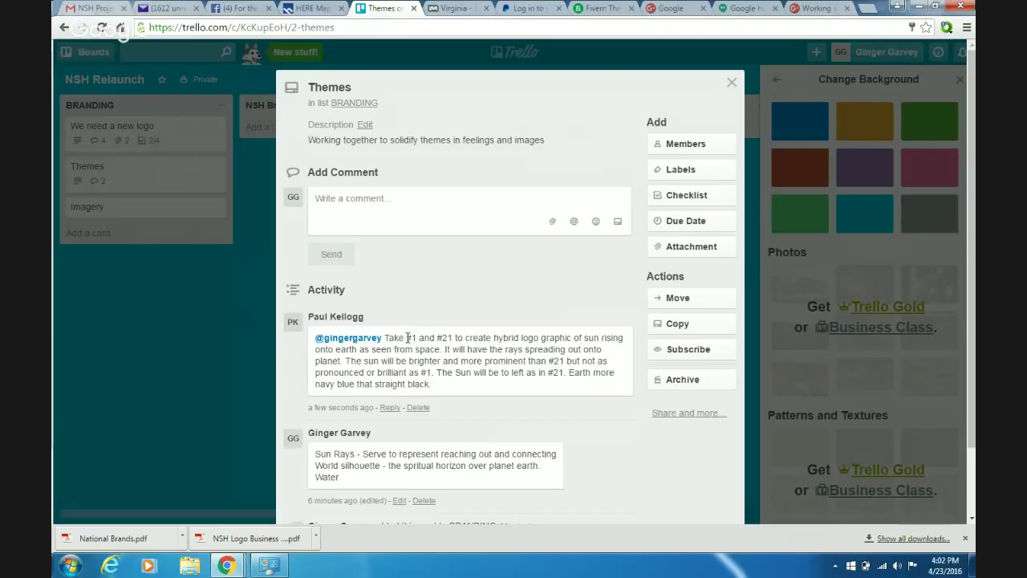
left_click_drag(438, 396, 387, 336)
key("ctrl+c")
left_click(441, 389)
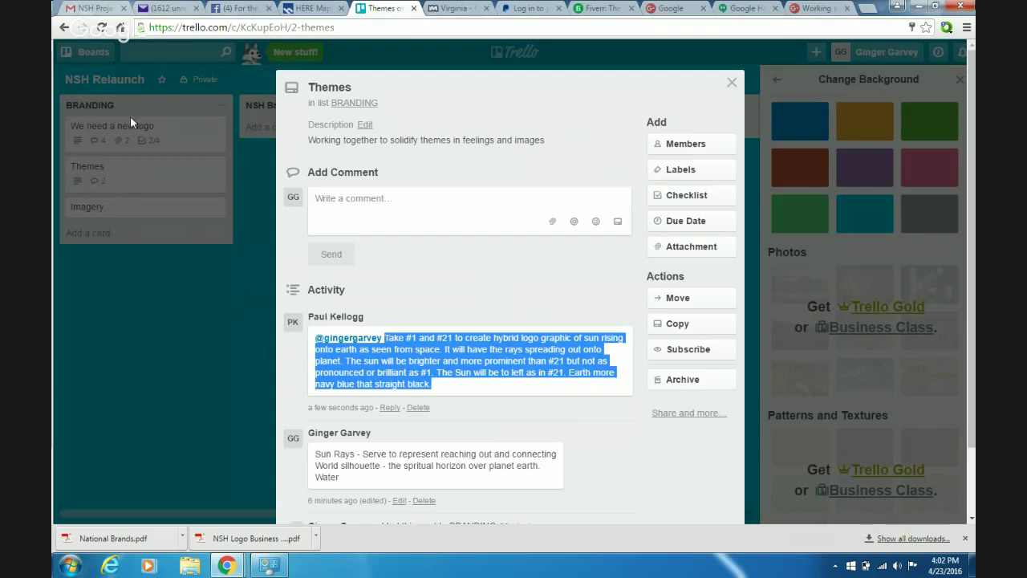
Paste the hybrid sun-rising-over-earth logo brief as a comment on the 'We need a new logo' card.
left_click(187, 134)
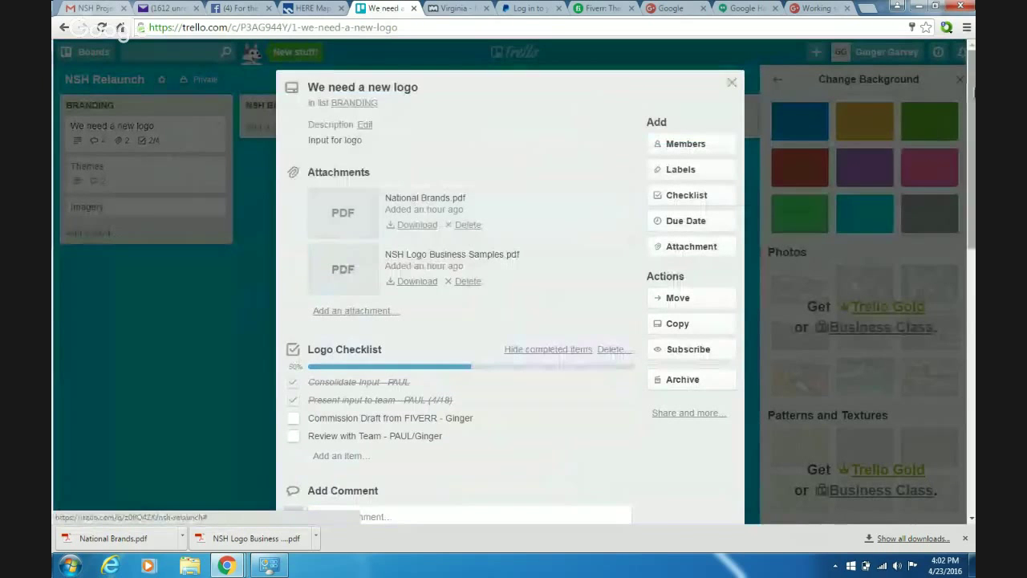
left_click_drag(969, 95, 975, 176)
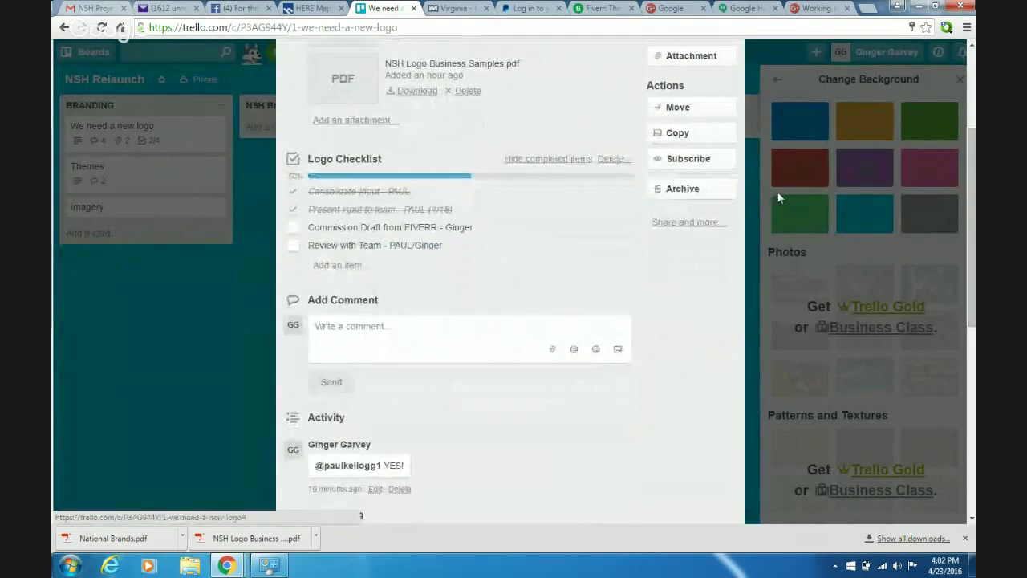
left_click(315, 325)
key("ctrl+v")
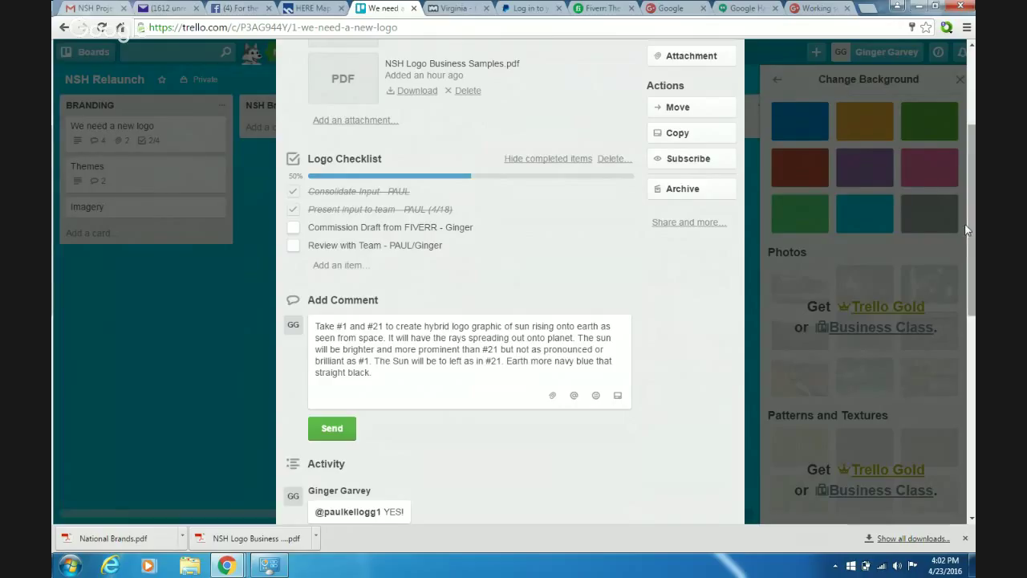
left_click_drag(970, 231, 971, 157)
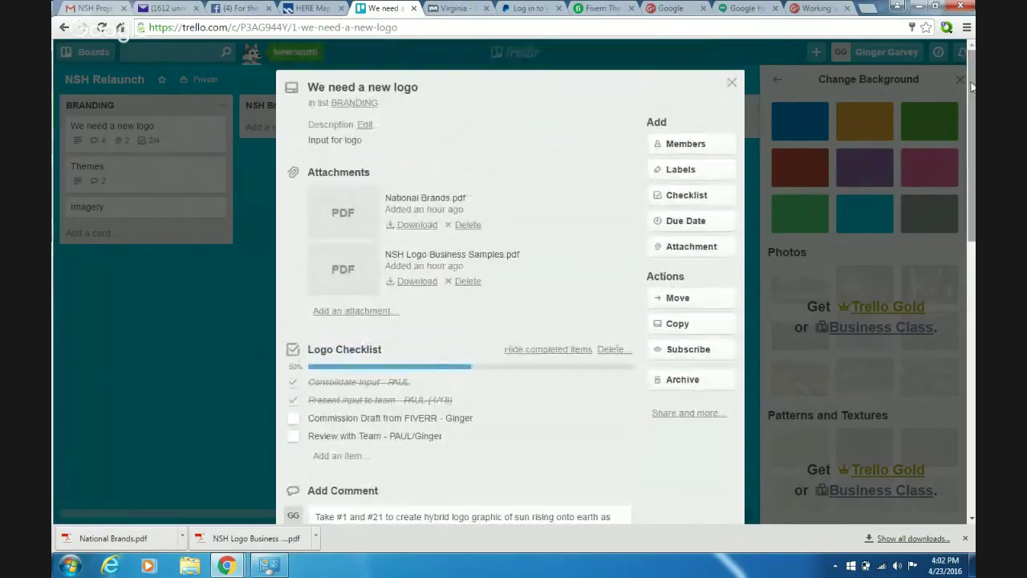
left_click(731, 82)
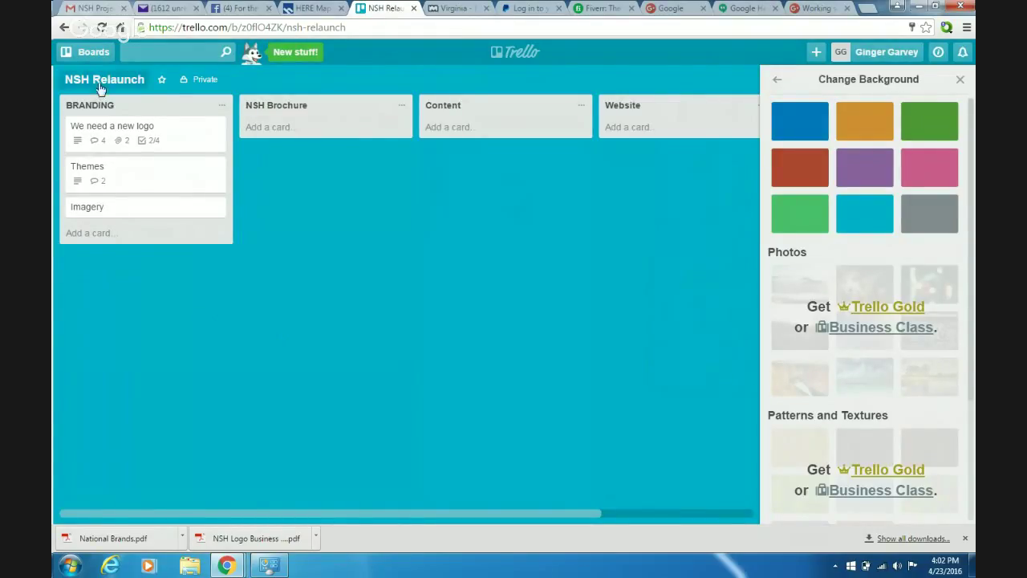
left_click(88, 11)
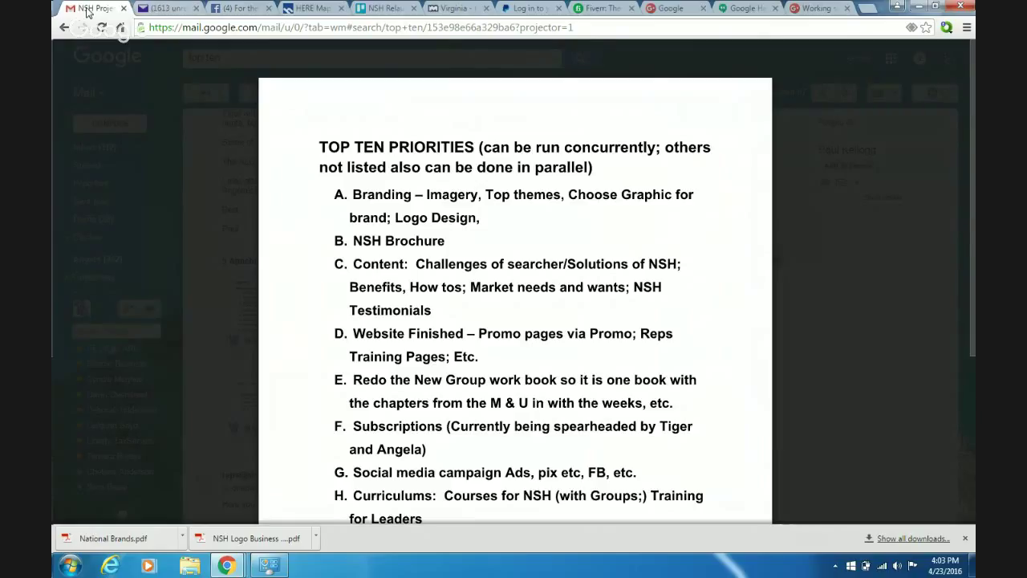
left_click(376, 9)
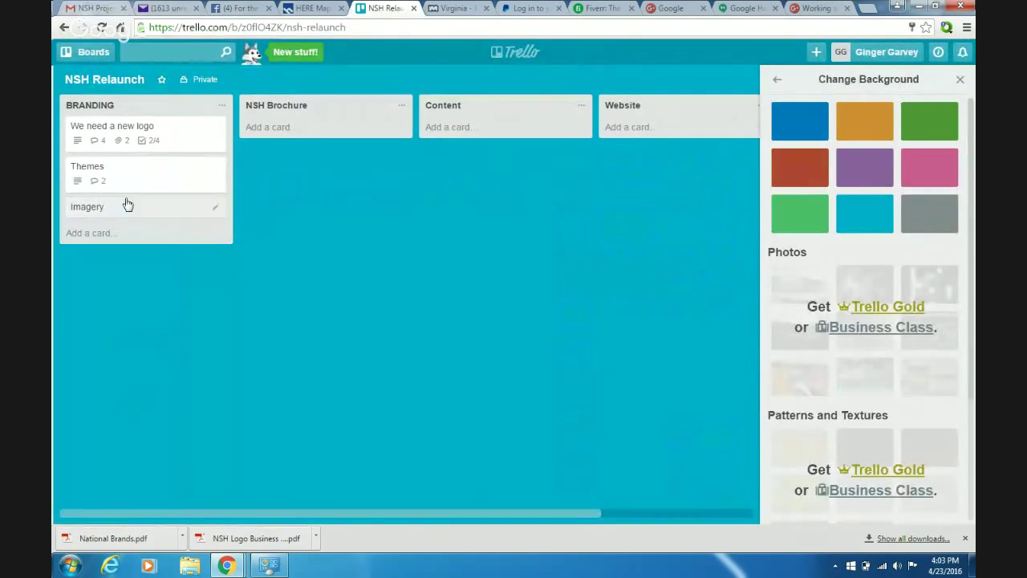
Reopen the Themes card and start a new comment on it.
left_click(126, 170)
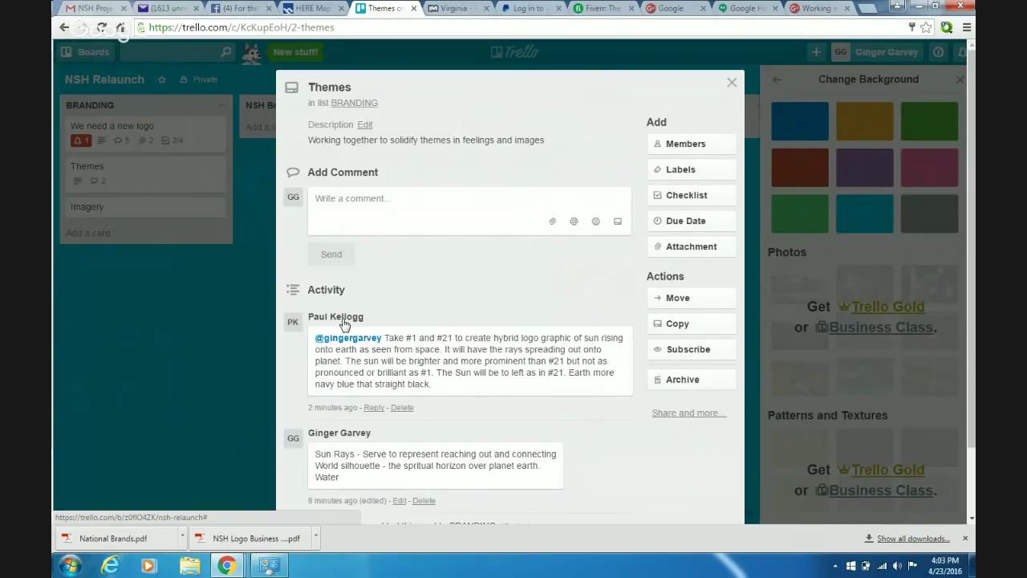
left_click(418, 211)
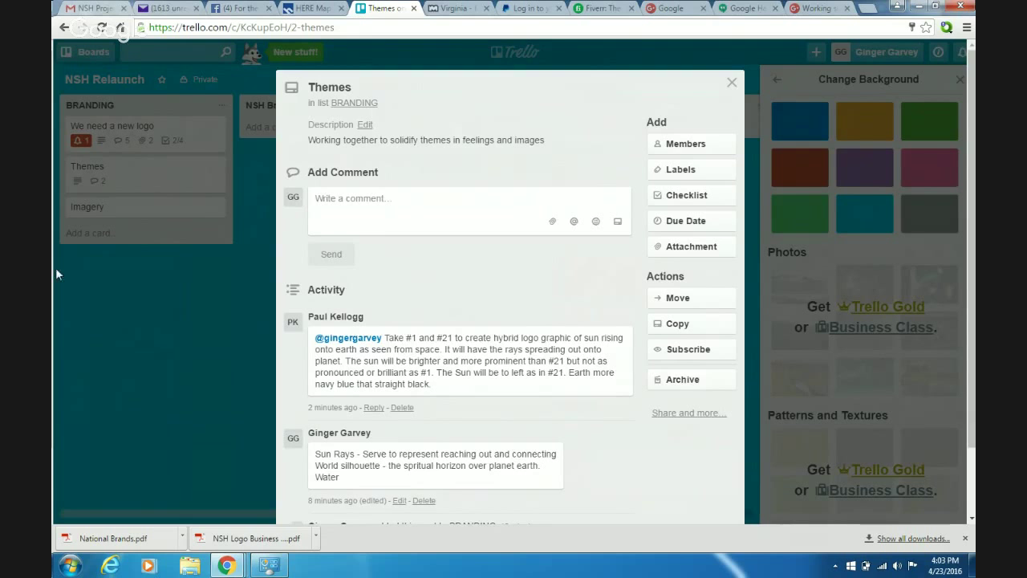
Add a 'Tag Lines' card to the BRANDING list, then reopen the Themes card.
left_click(86, 230)
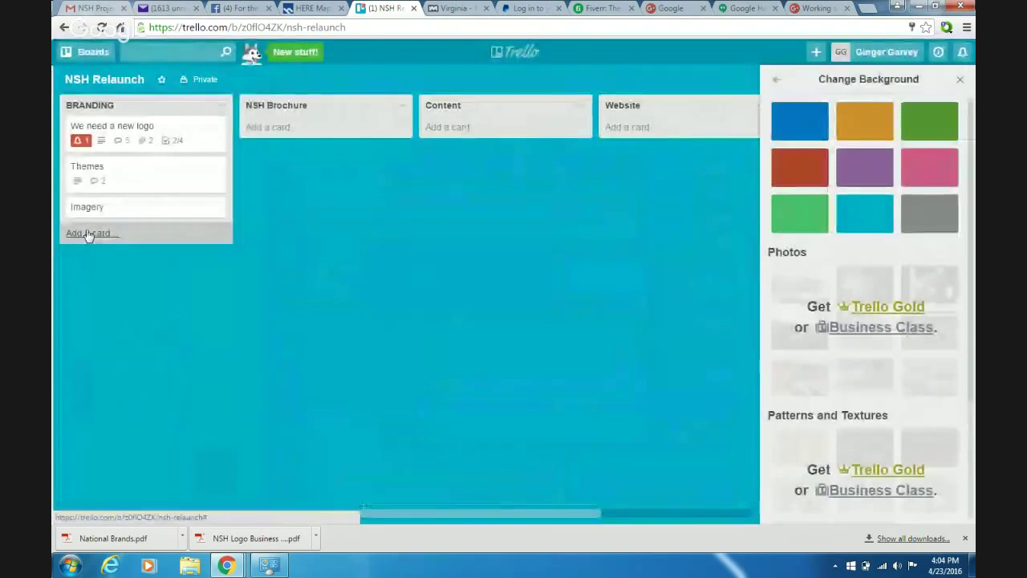
left_click(87, 230)
type("TagLines")
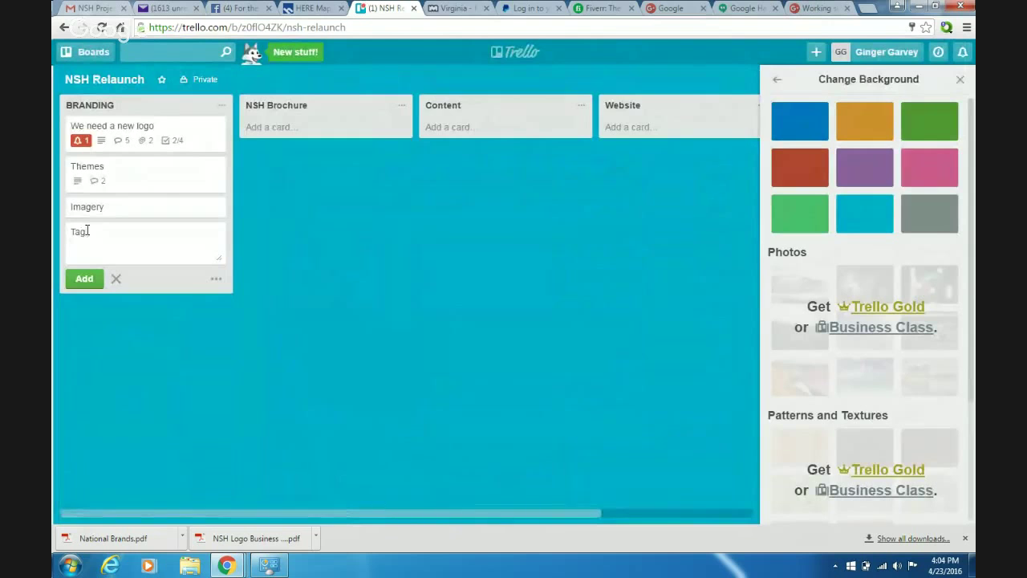
left_click(83, 278)
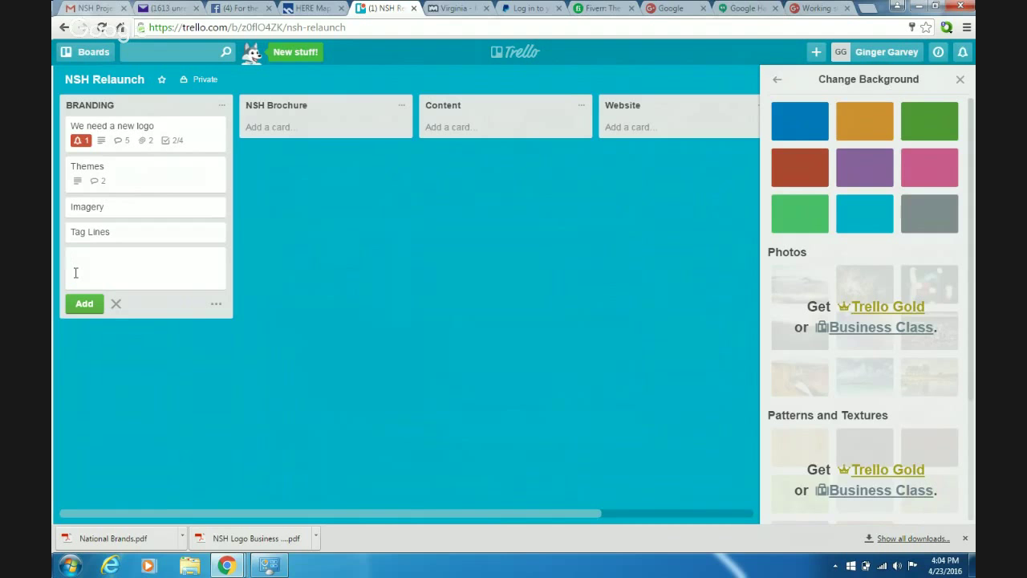
left_click(138, 186)
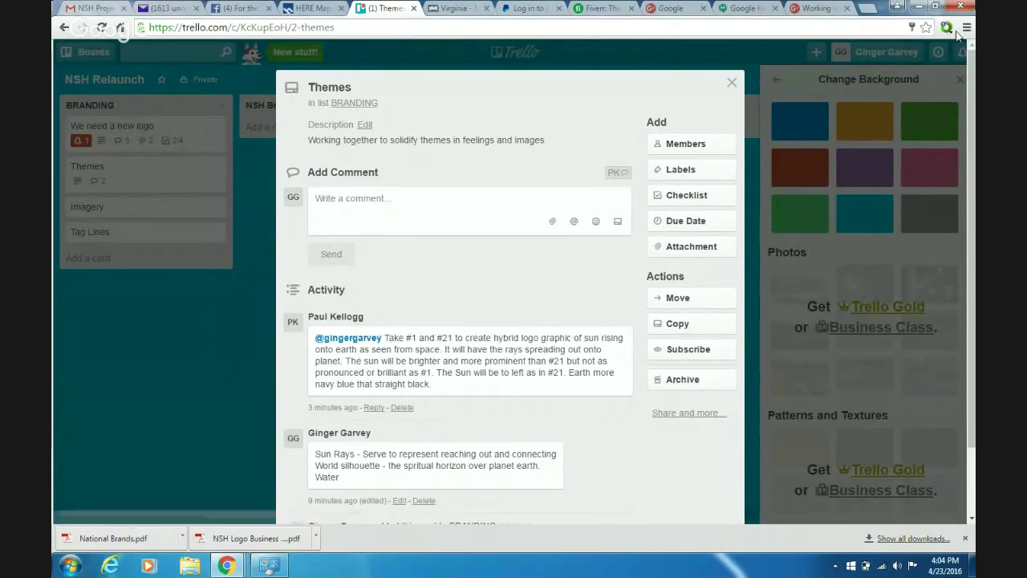
Review and close the 'We need a new logo' and Themes cards, then switch to Fiverr.
left_click(729, 89)
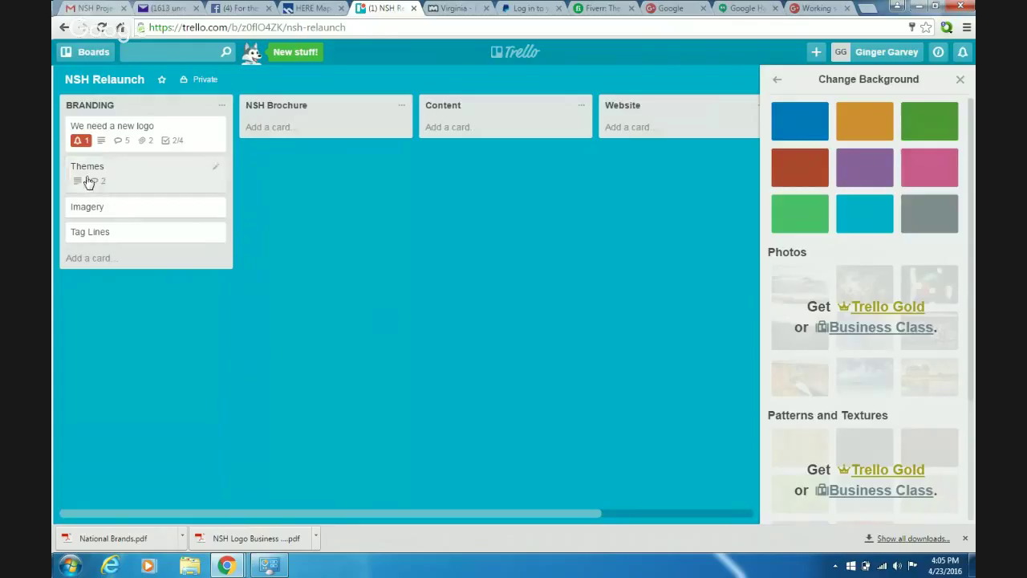
left_click(126, 143)
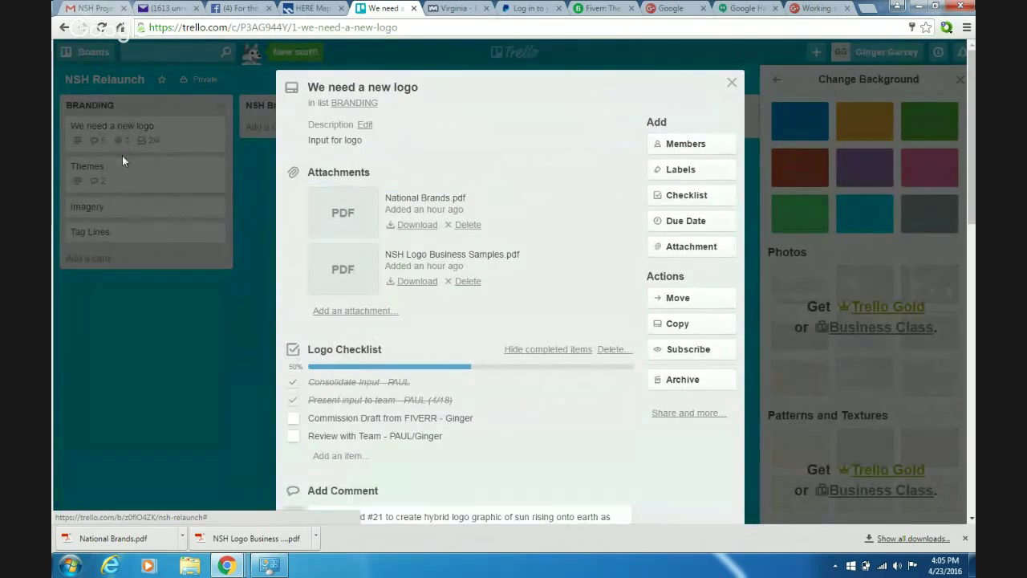
left_click(119, 179)
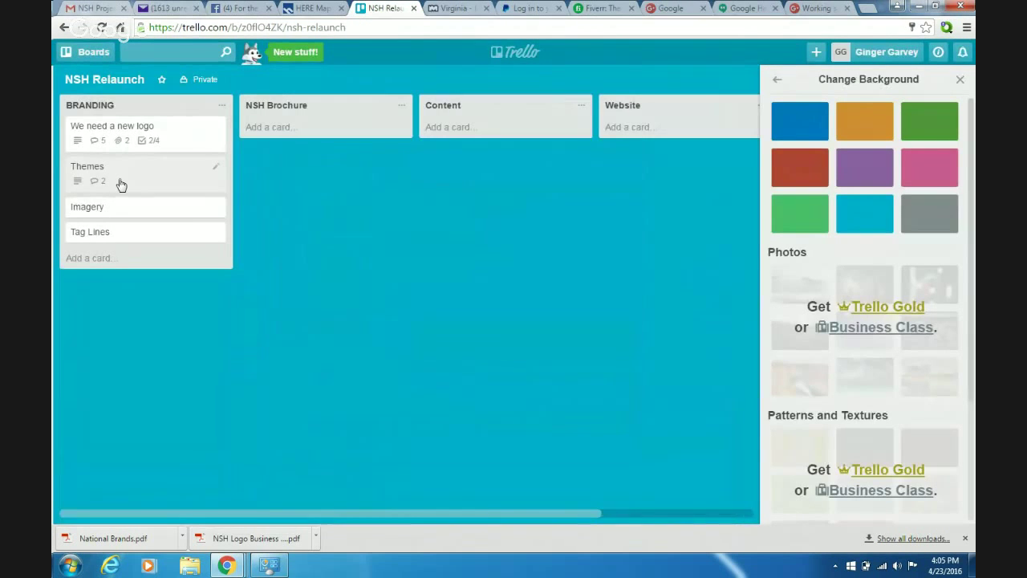
left_click(119, 184)
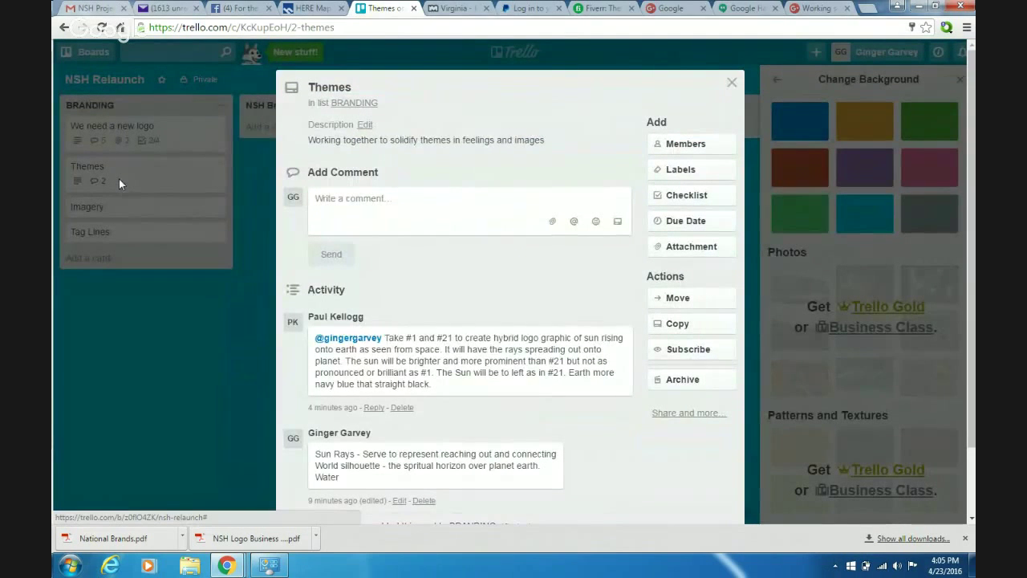
left_click(169, 362)
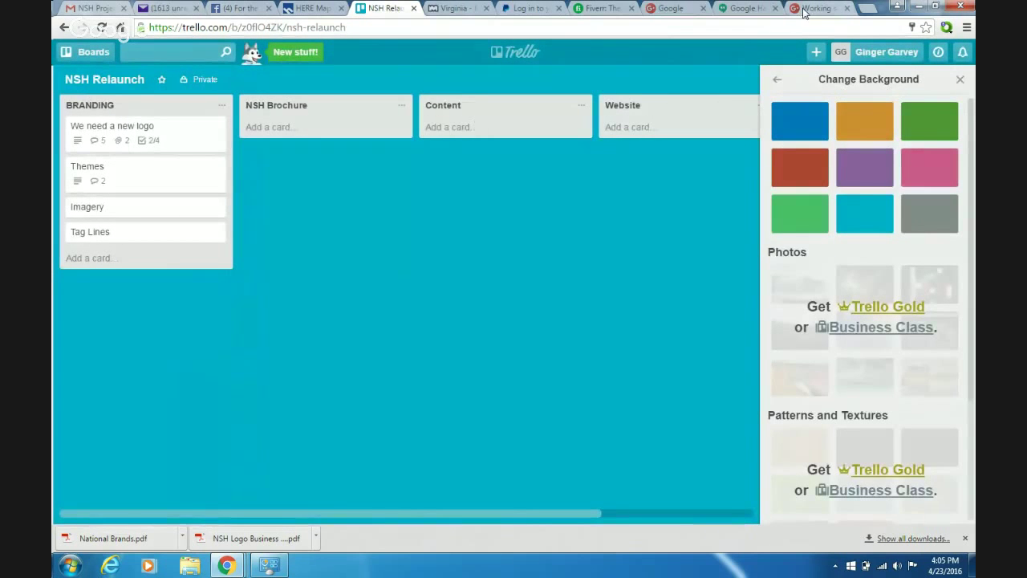
left_click(582, 10)
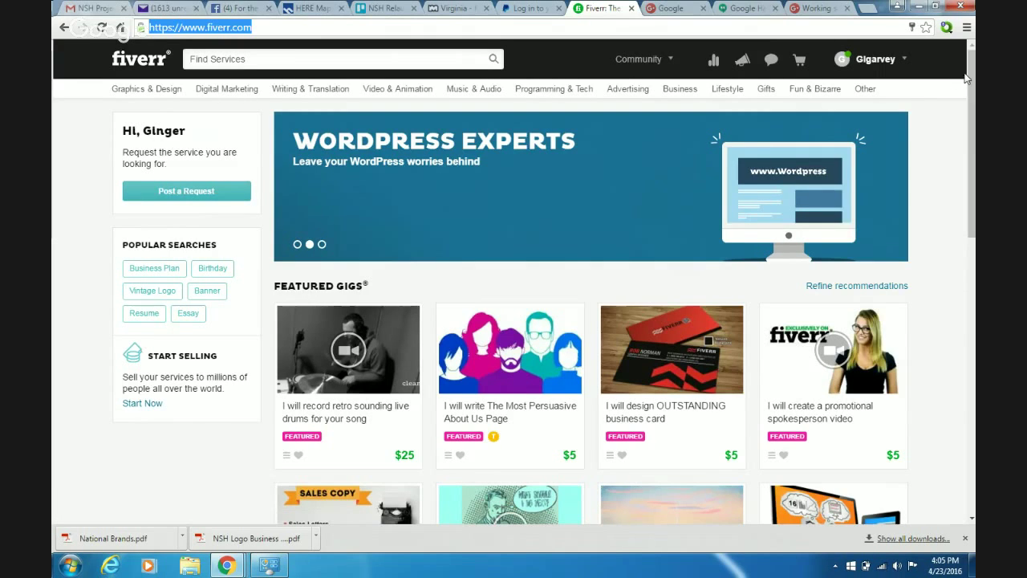
Scroll the Fiverr homepage's featured gigs and reach the Graphics & Design category menu.
left_click_drag(971, 77, 970, 167)
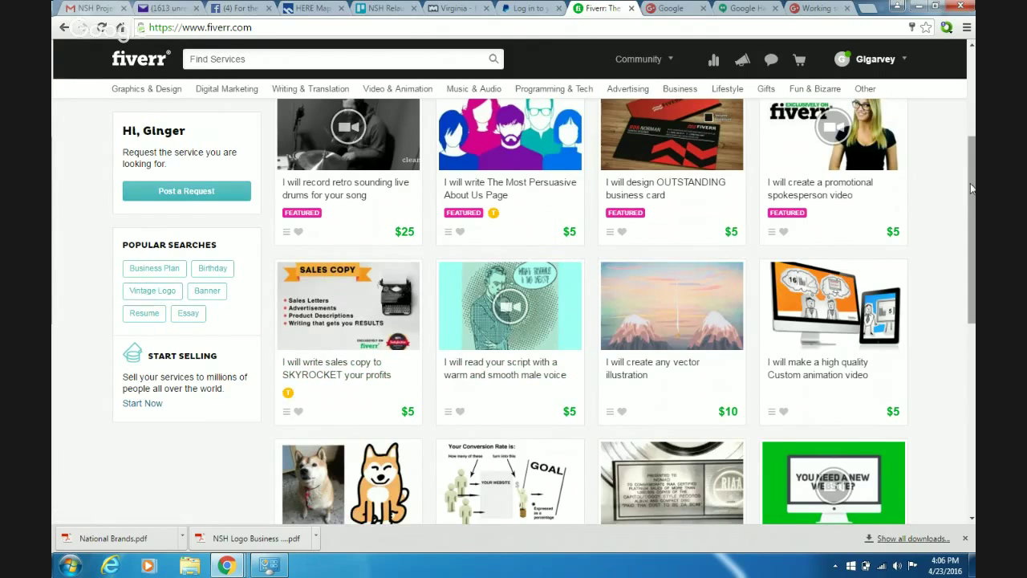
left_click_drag(970, 188, 970, 100)
mouse_move(215, 103)
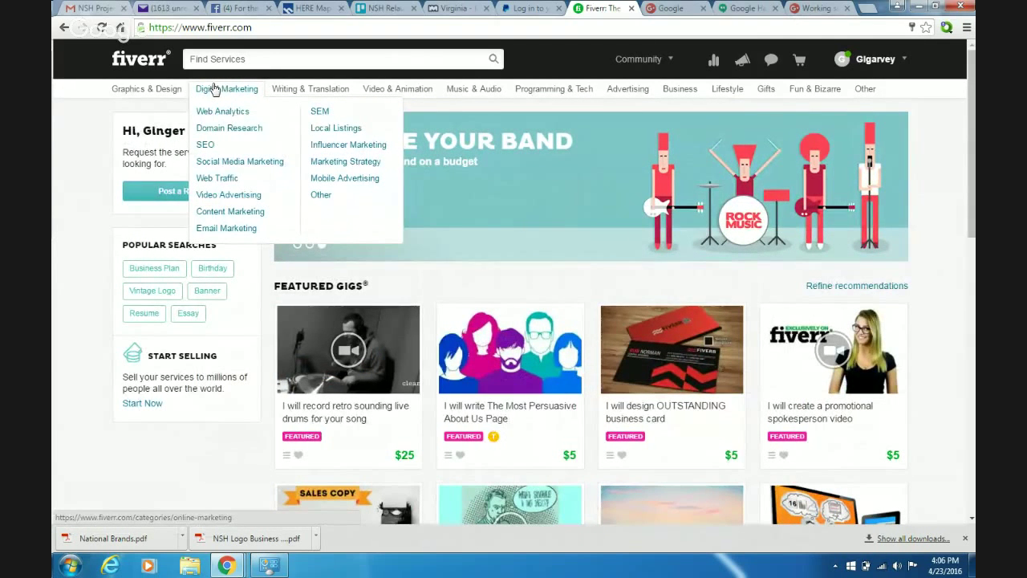
mouse_move(155, 90)
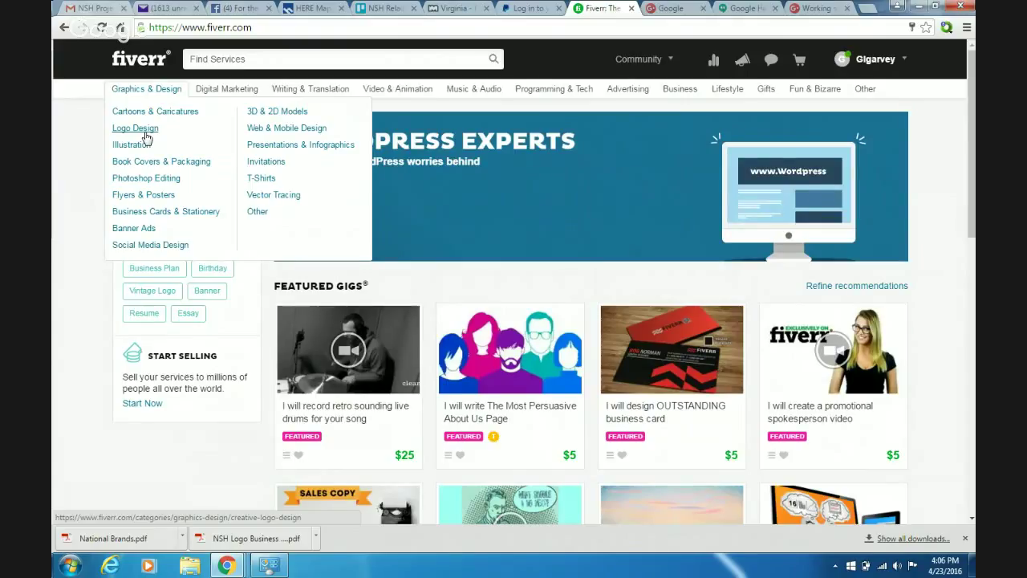
left_click(146, 138)
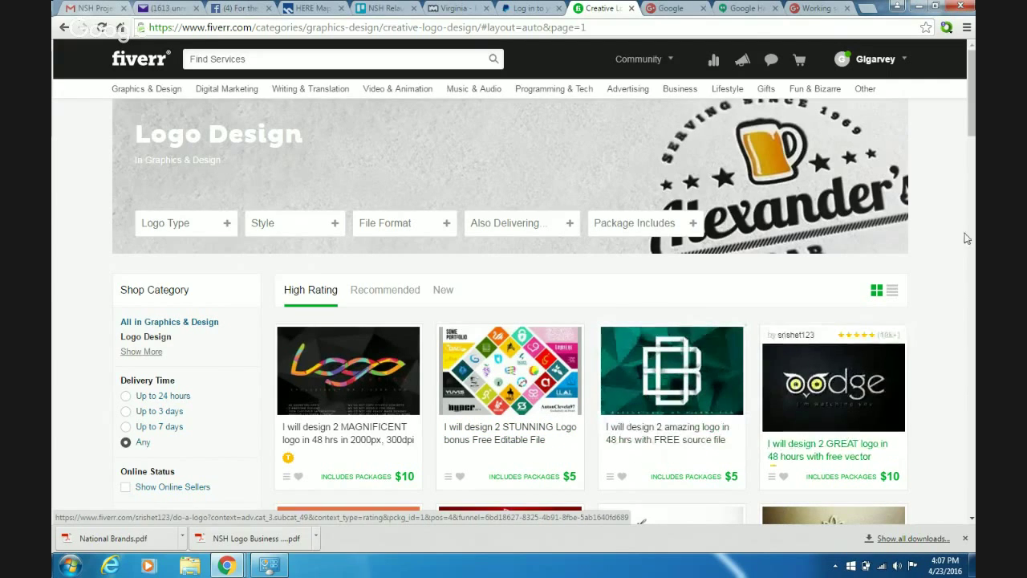
left_click_drag(972, 139, 974, 169)
scroll(546, 313, "up", 1)
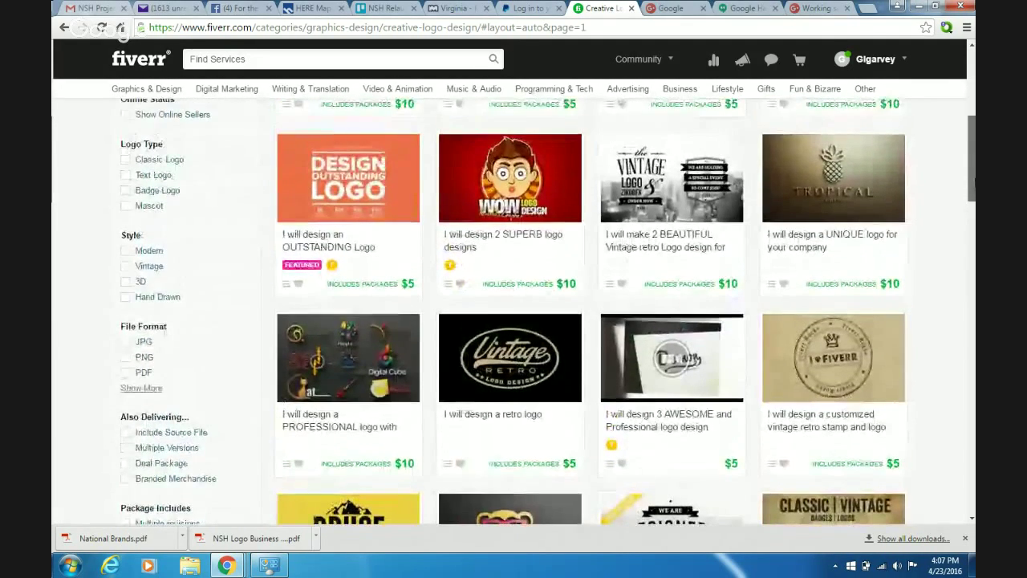
scroll(546, 313, "up", 2)
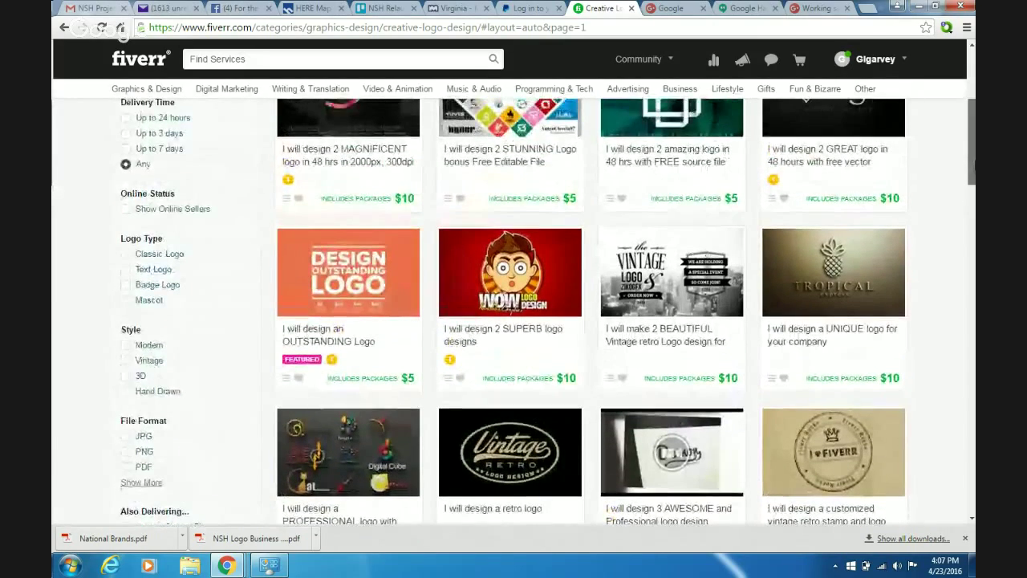
scroll(546, 313, "up", 1)
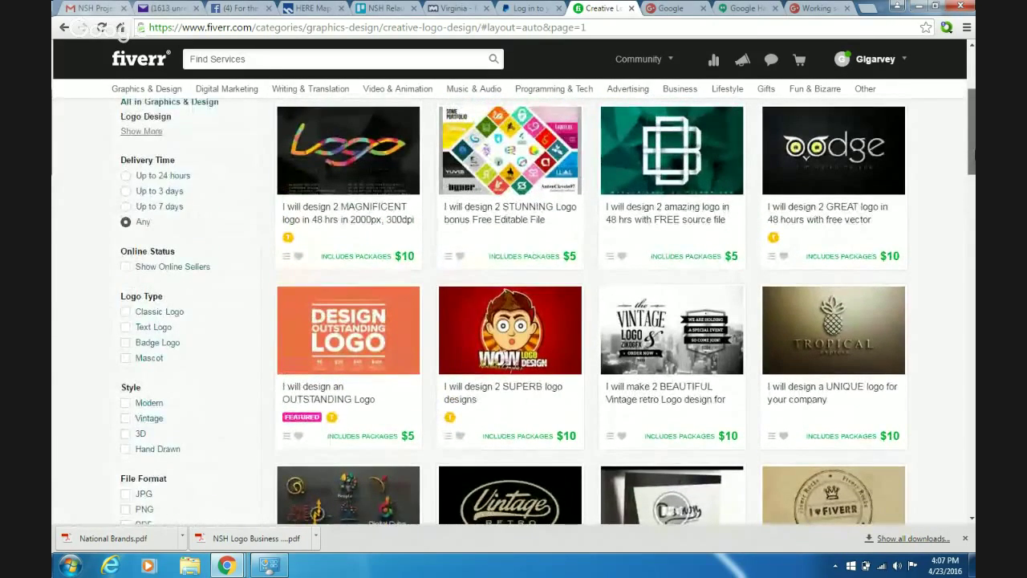
scroll(546, 313, "up", 1)
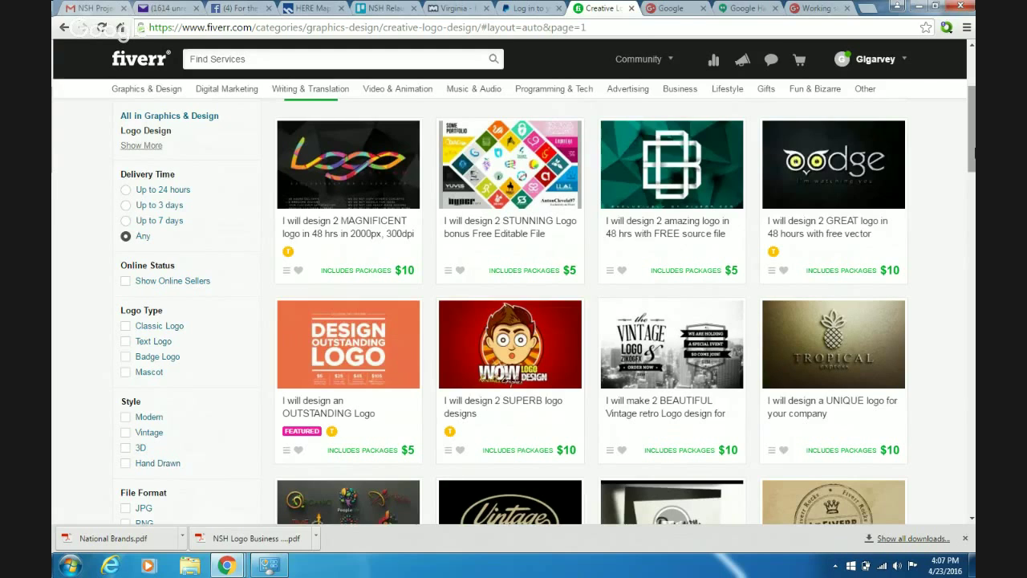
left_click_drag(975, 147, 974, 285)
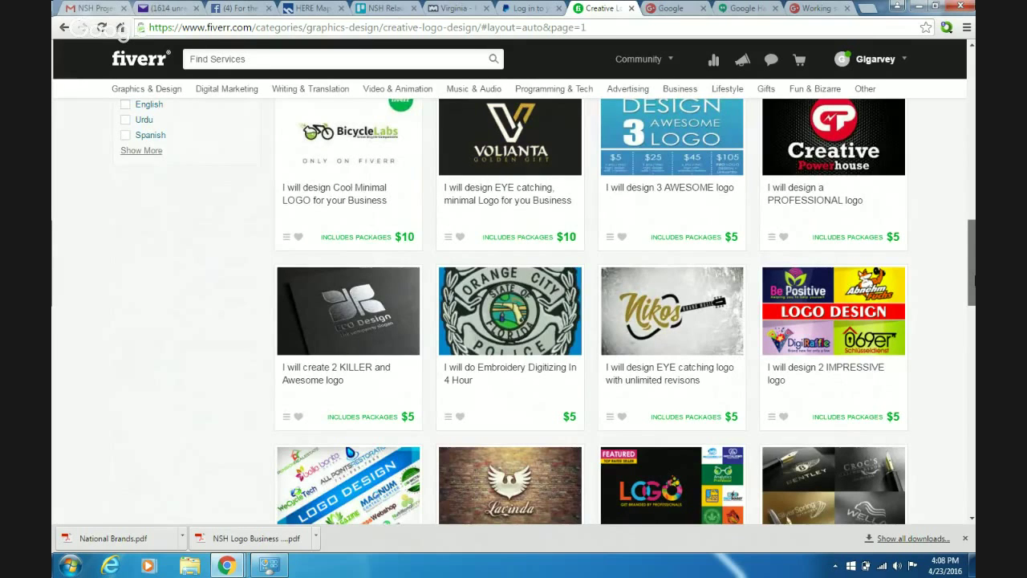
Open the '2 KILLER and Awesome logo' gig and scroll to its $5, $35 and $60 packages.
left_click(345, 337)
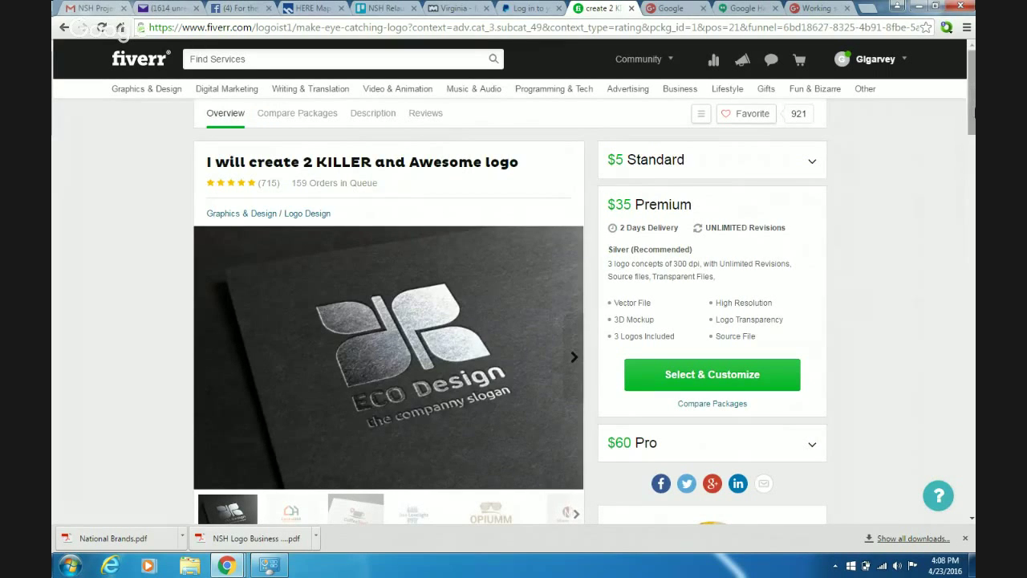
scroll(973, 179, "down", 4)
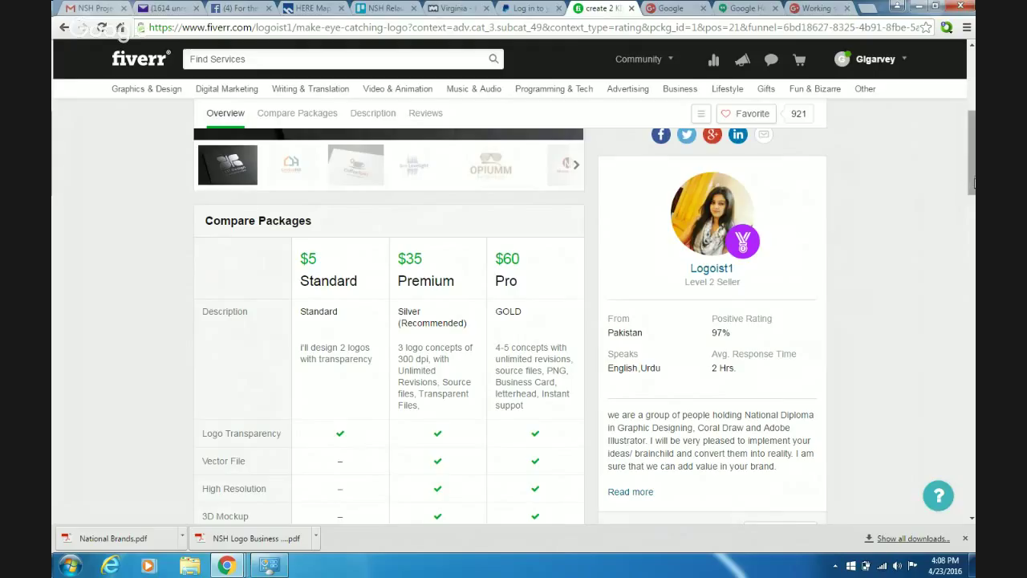
scroll(974, 183, "down", 3)
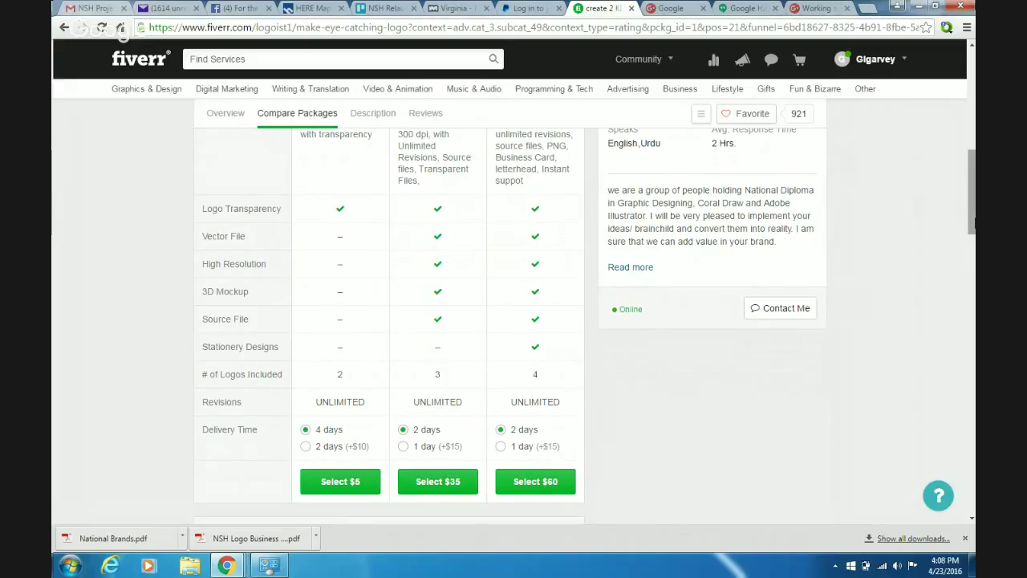
scroll(584, 327, "up", 1)
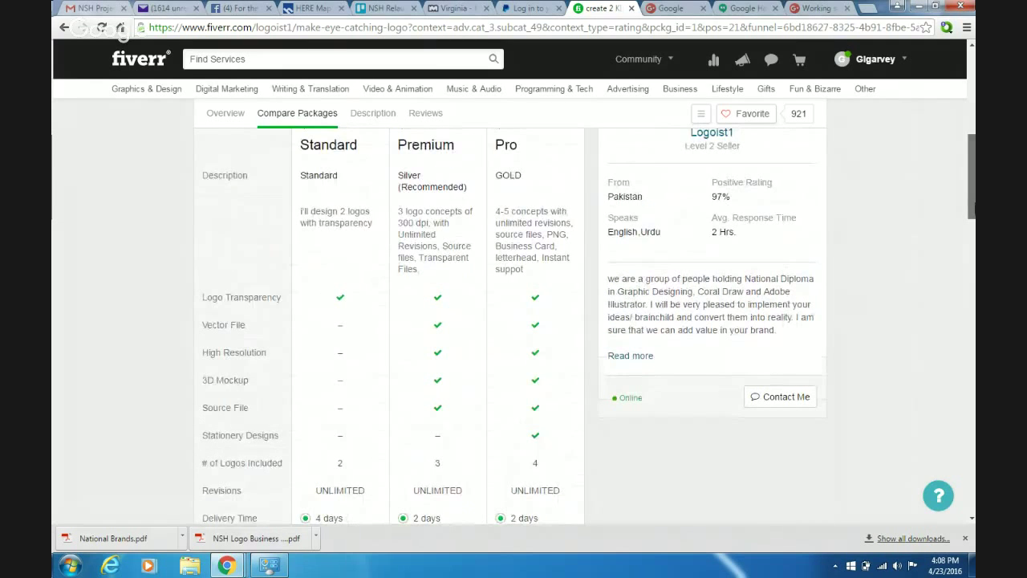
scroll(589, 324, "up", 1)
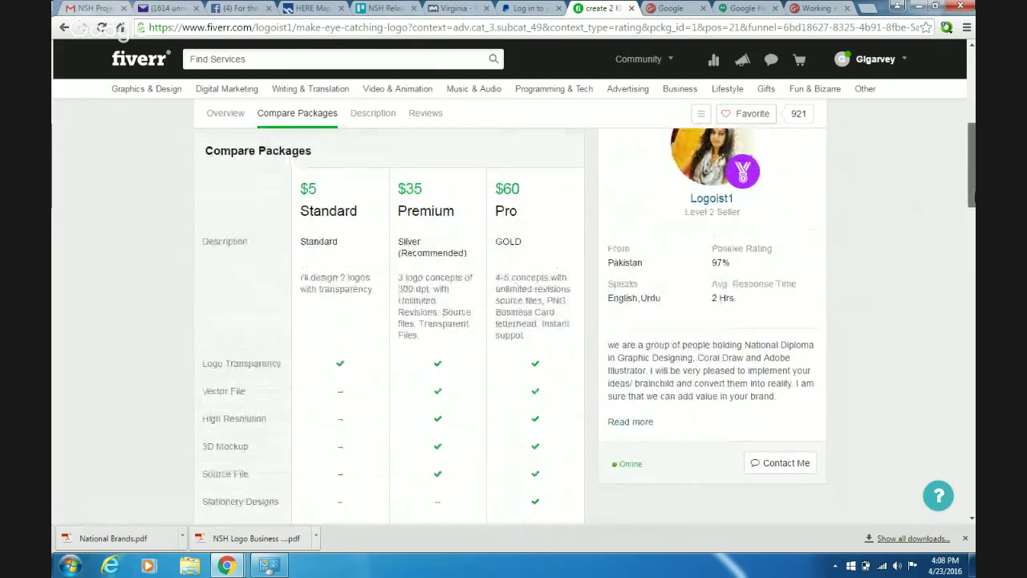
scroll(586, 325, "down", 2)
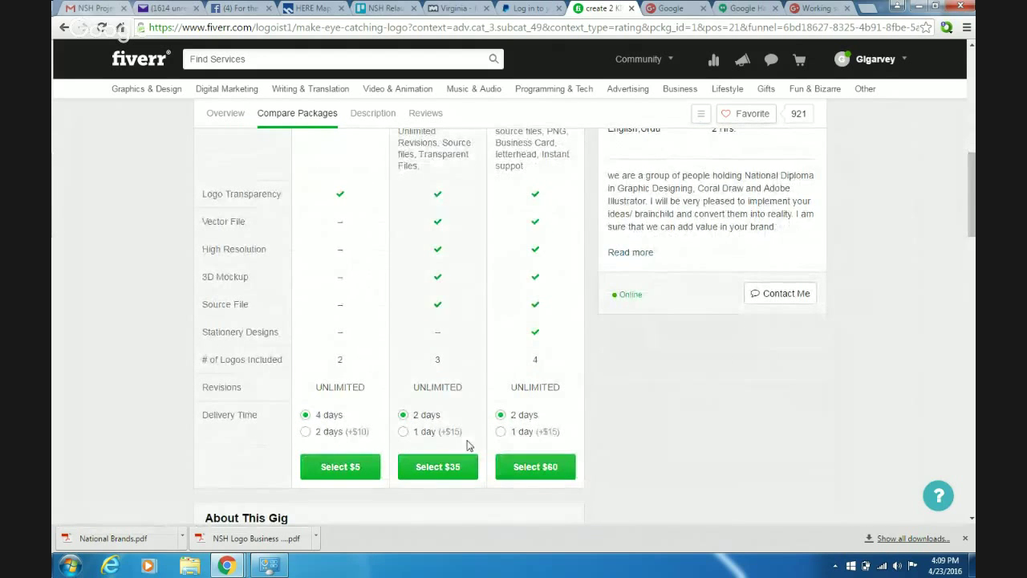
left_click_drag(971, 171, 973, 235)
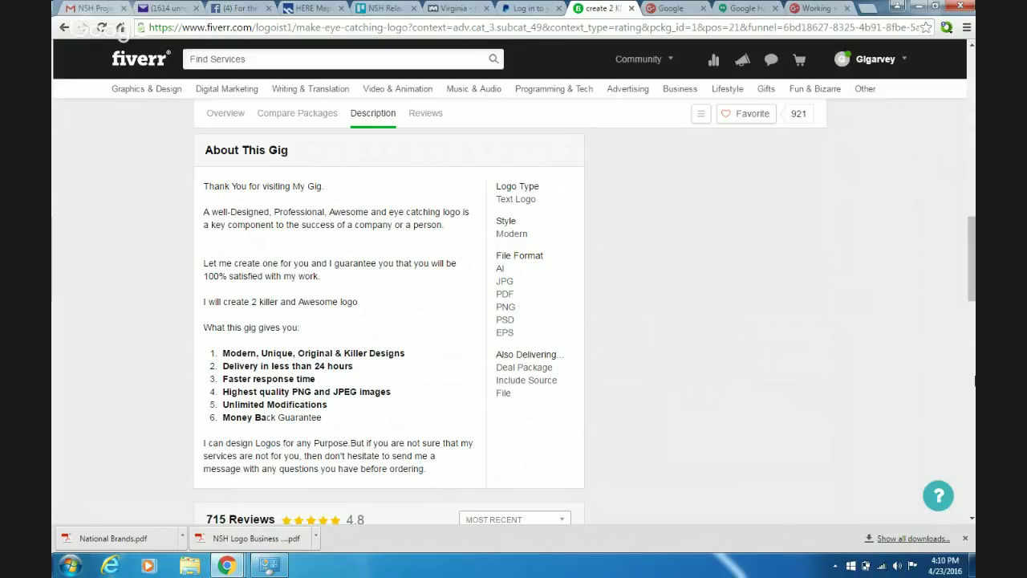
scroll(704, 436, "down", 1)
scroll(681, 410, "down", 3)
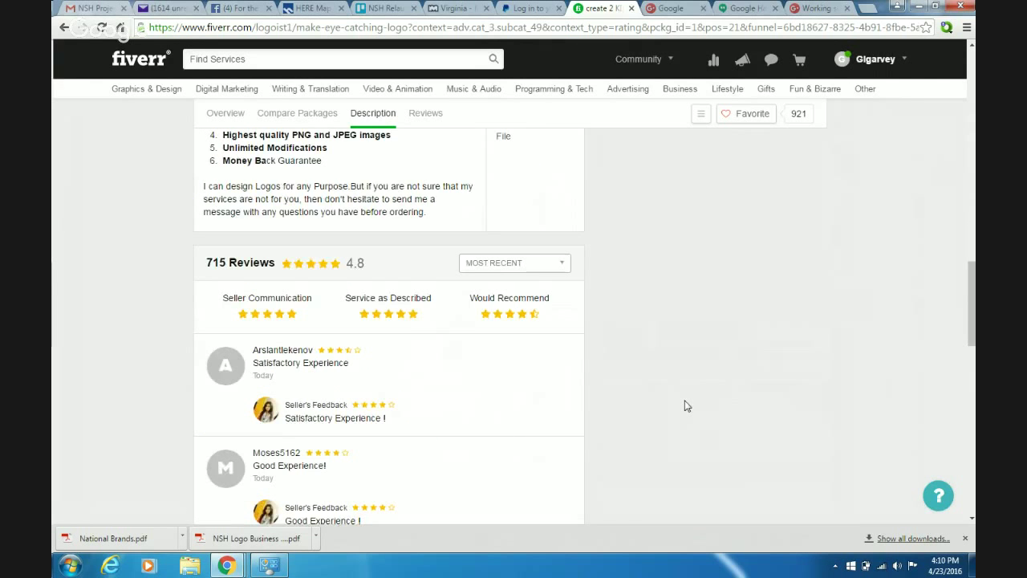
scroll(684, 405, "down", 3)
scroll(678, 393, "down", 2)
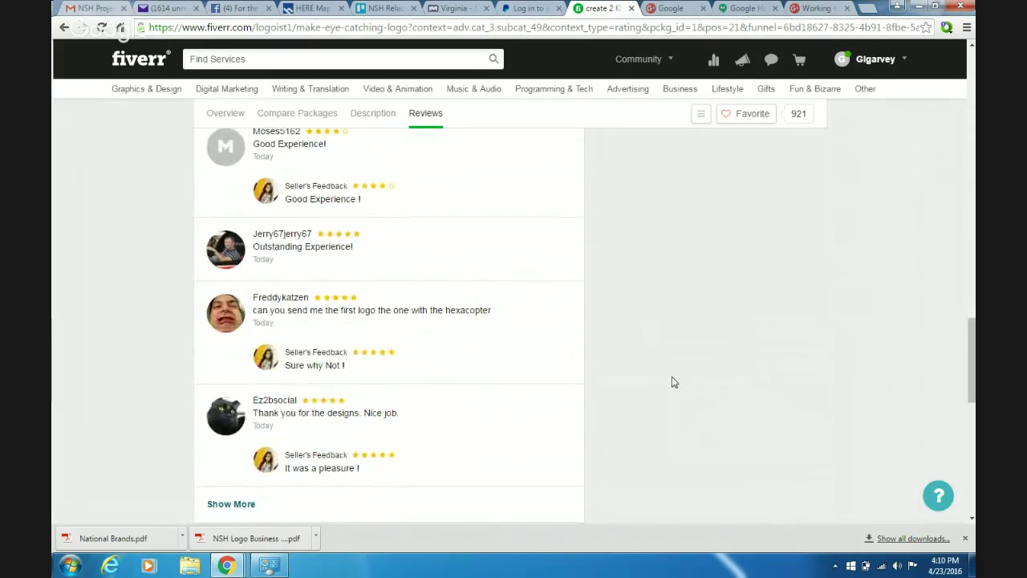
scroll(650, 380, "down", 1)
scroll(650, 380, "up", 10)
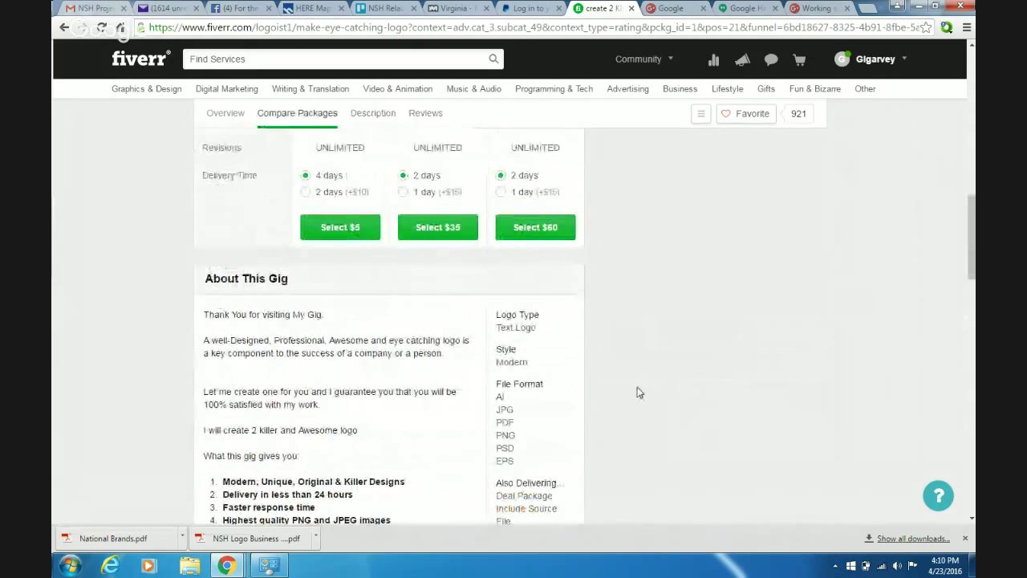
scroll(640, 392, "up", 1)
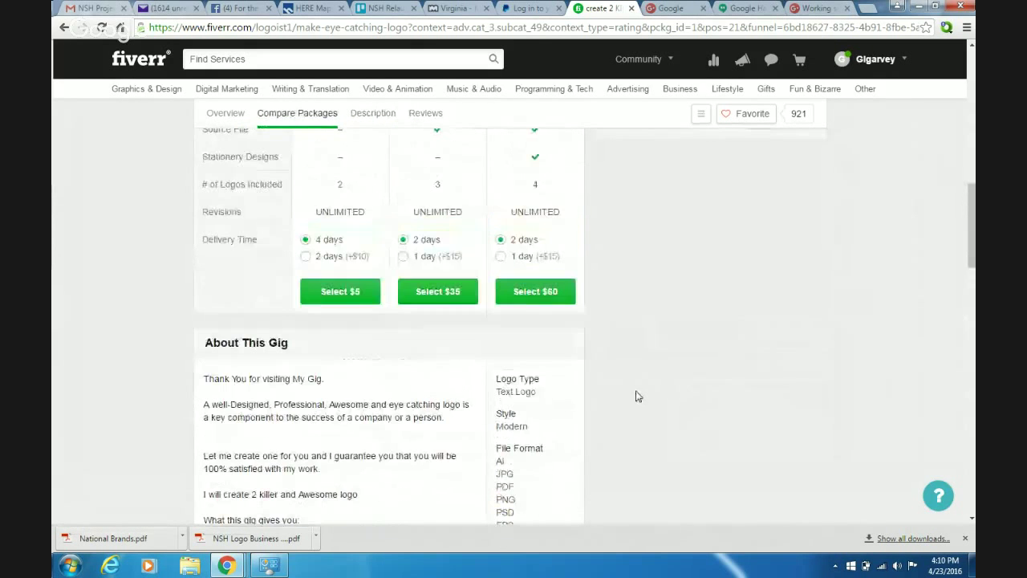
Select the $35 Premium package with 3 logos to start the order.
left_click(441, 294)
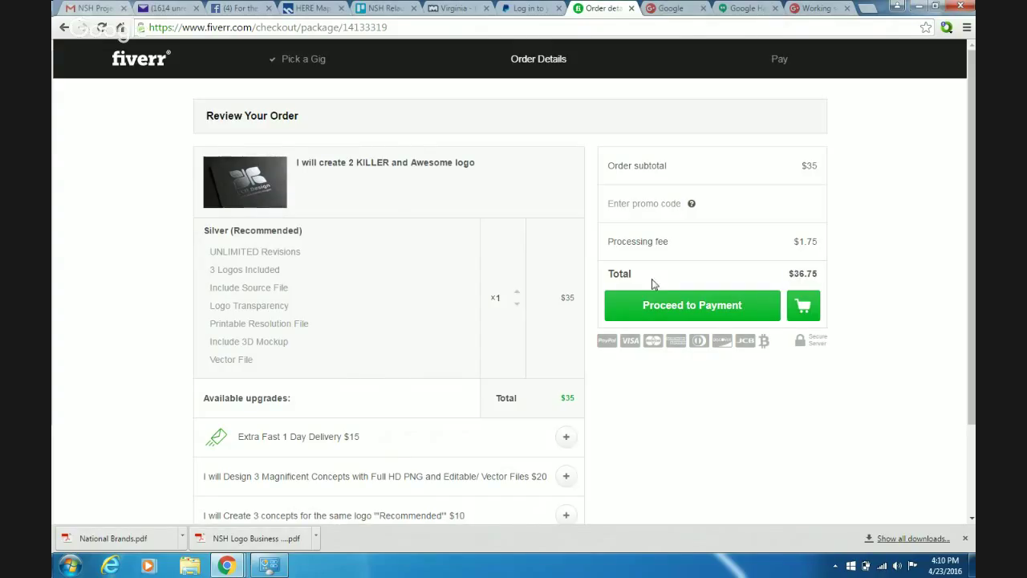
scroll(277, 363, "down", 1)
scroll(278, 365, "down", 1)
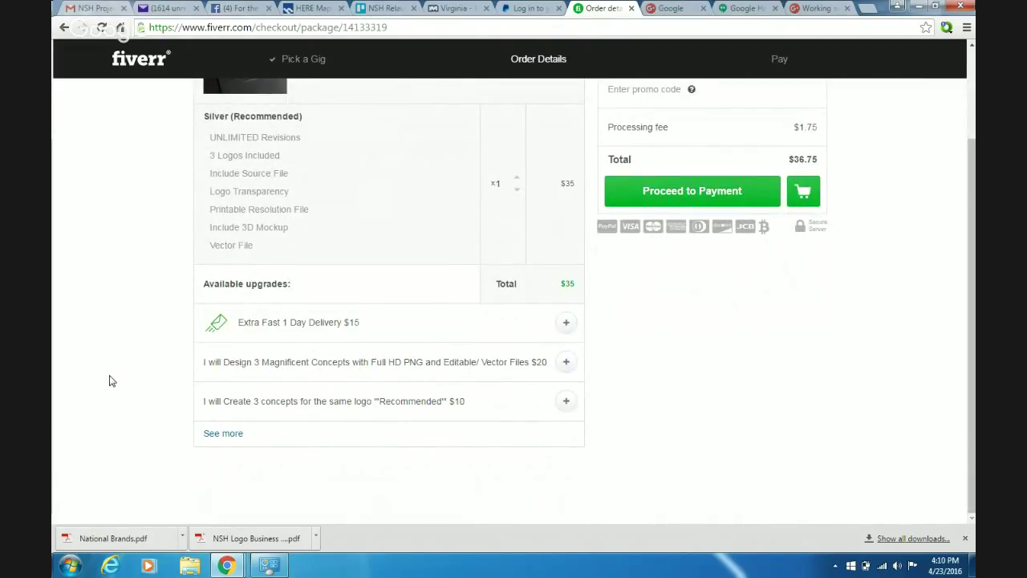
Expand all available upgrades and review the order's $36.75 total.
left_click(213, 435)
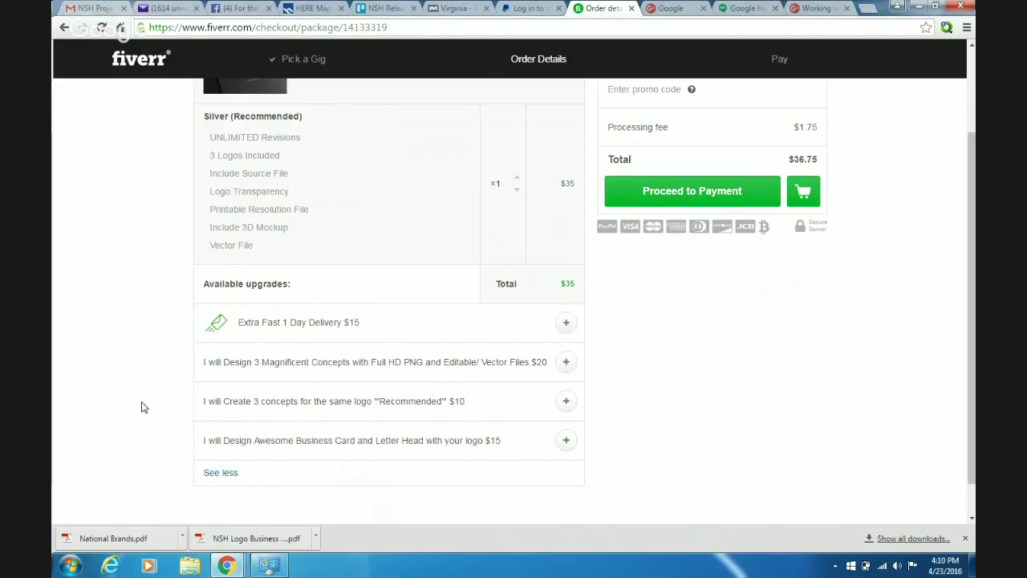
scroll(141, 407, "down", 1)
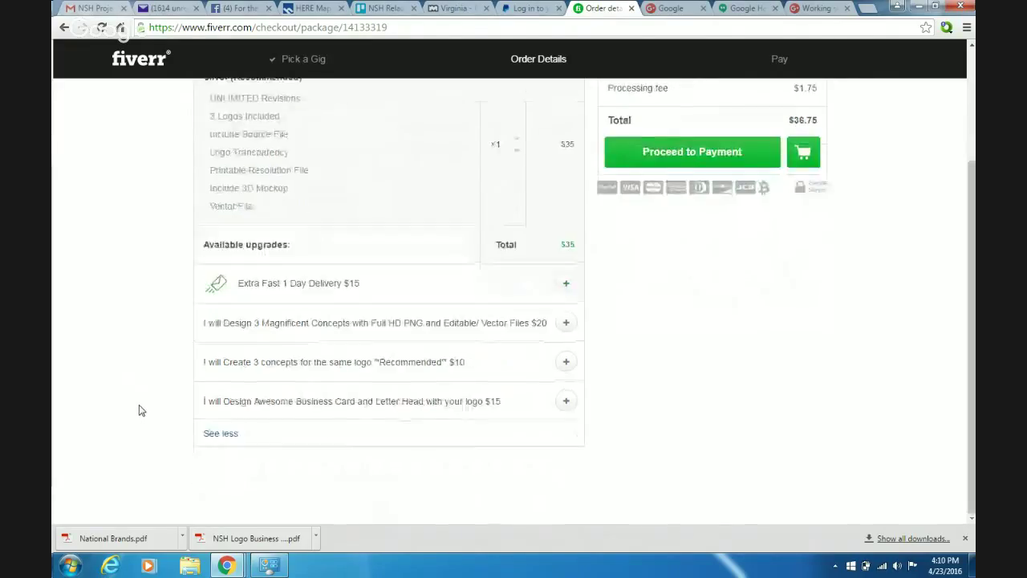
scroll(136, 409, "up", 2)
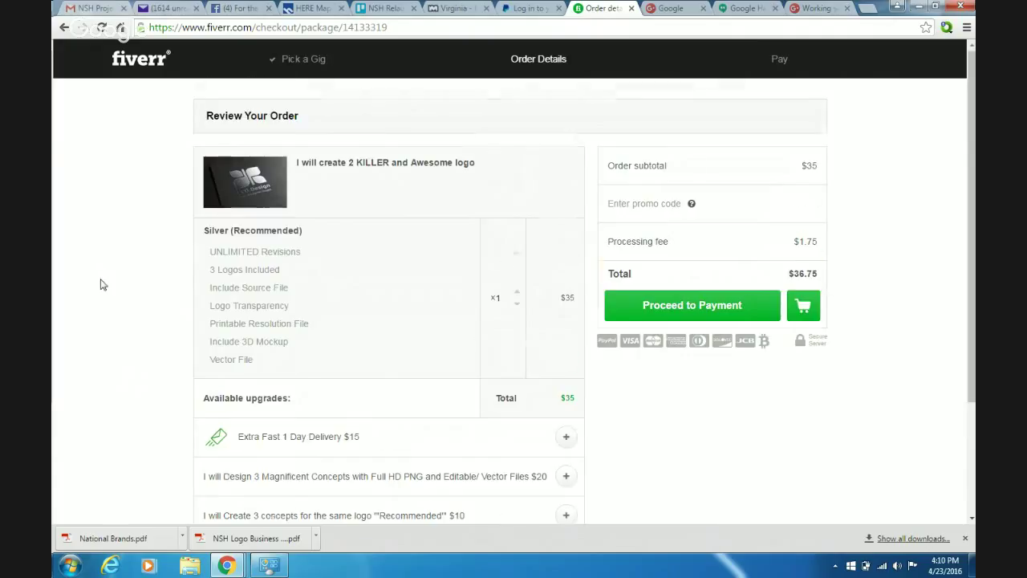
scroll(103, 285, "down", 2)
scroll(103, 288, "down", 1)
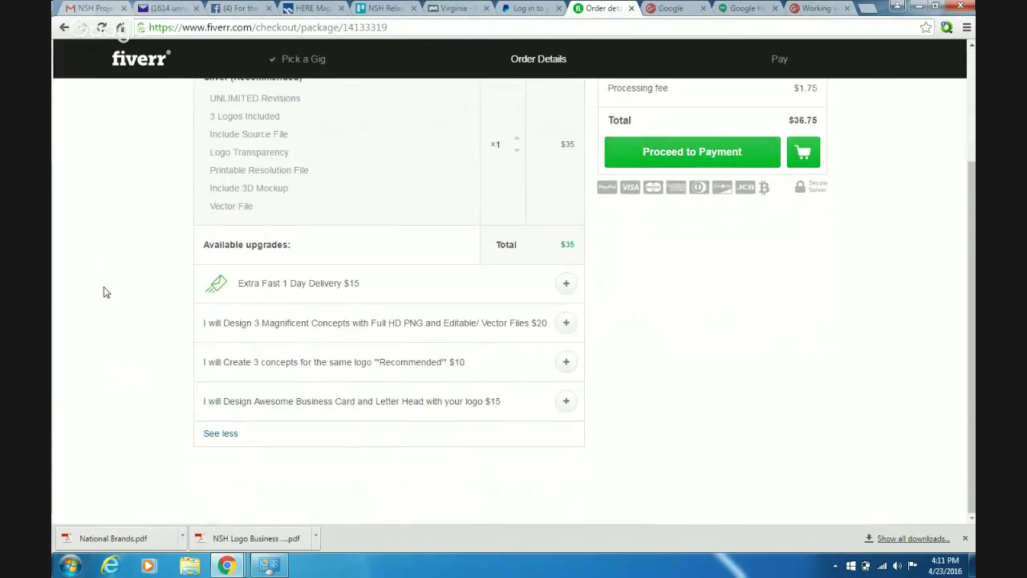
scroll(112, 269, "up", 2)
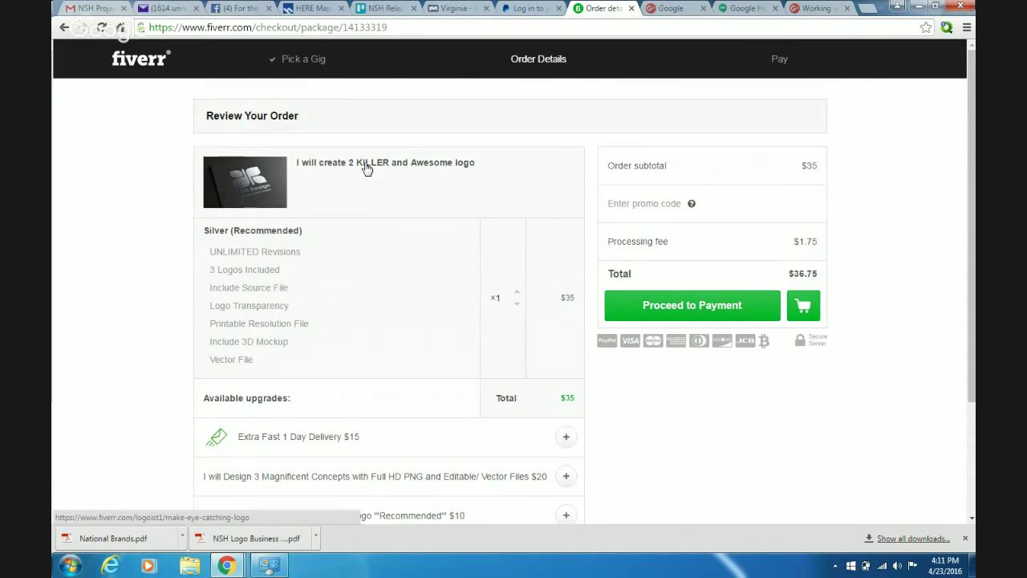
scroll(298, 381, "down", 1)
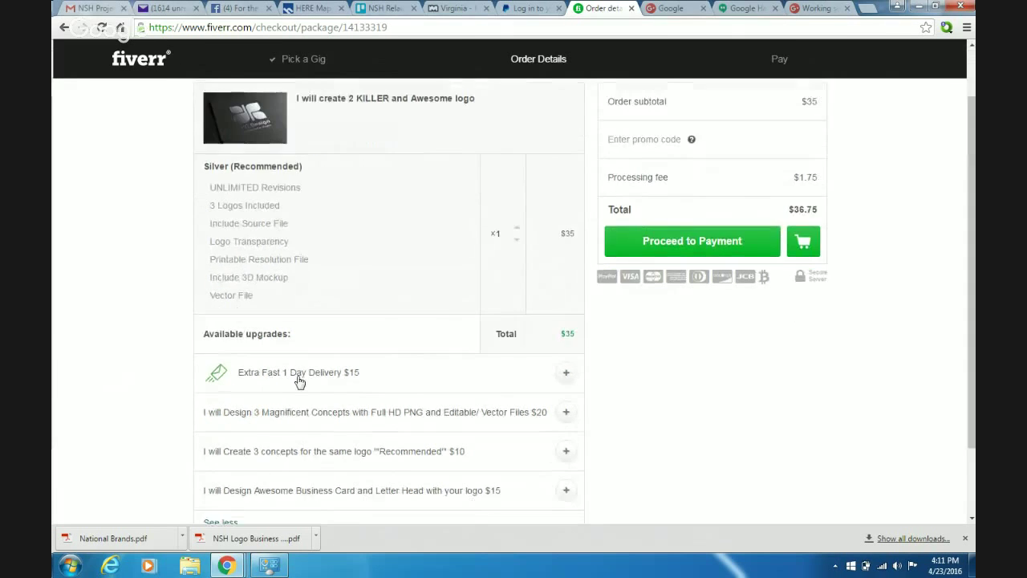
scroll(299, 382, "down", 1)
scroll(329, 374, "up", 2)
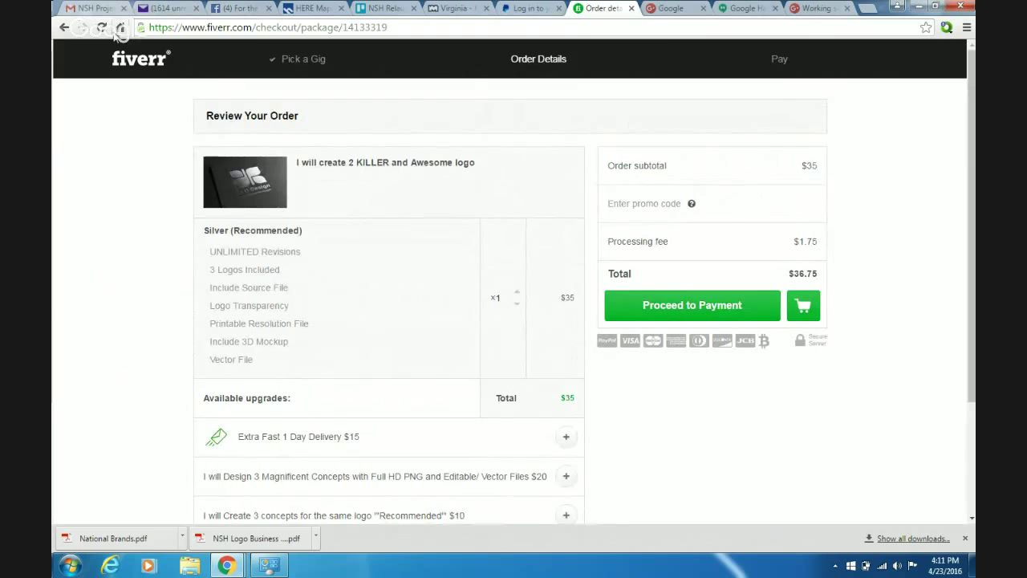
Return to the gig page and scroll through it to the Compare Packages table.
left_click(63, 26)
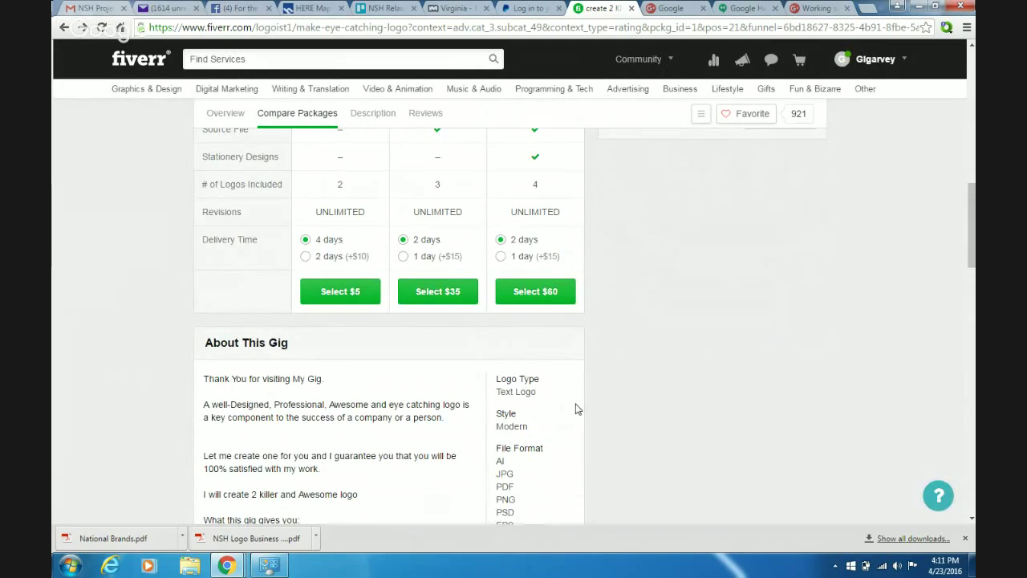
scroll(575, 409, "down", 1)
scroll(826, 279, "down", 2)
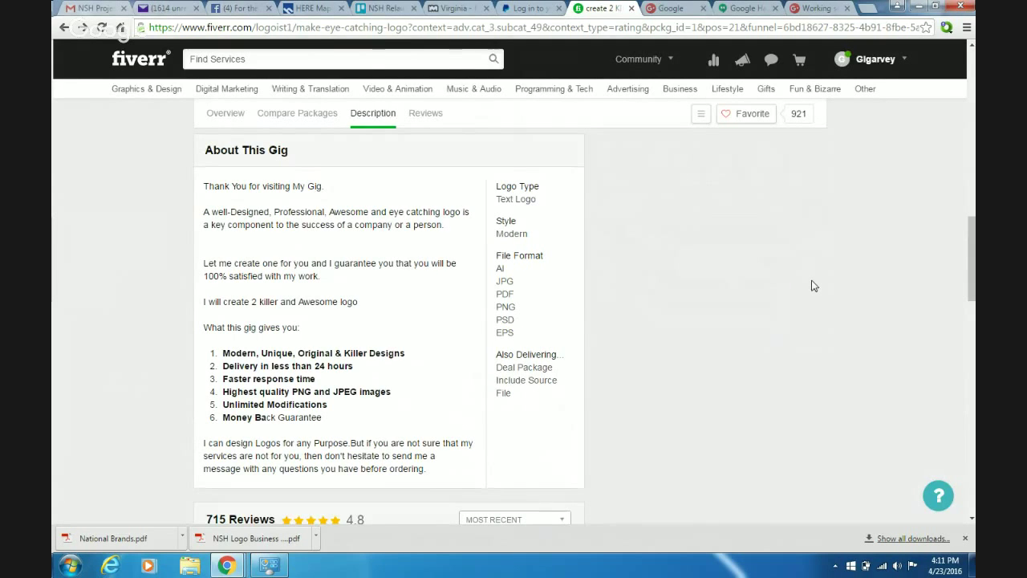
scroll(811, 286, "down", 2)
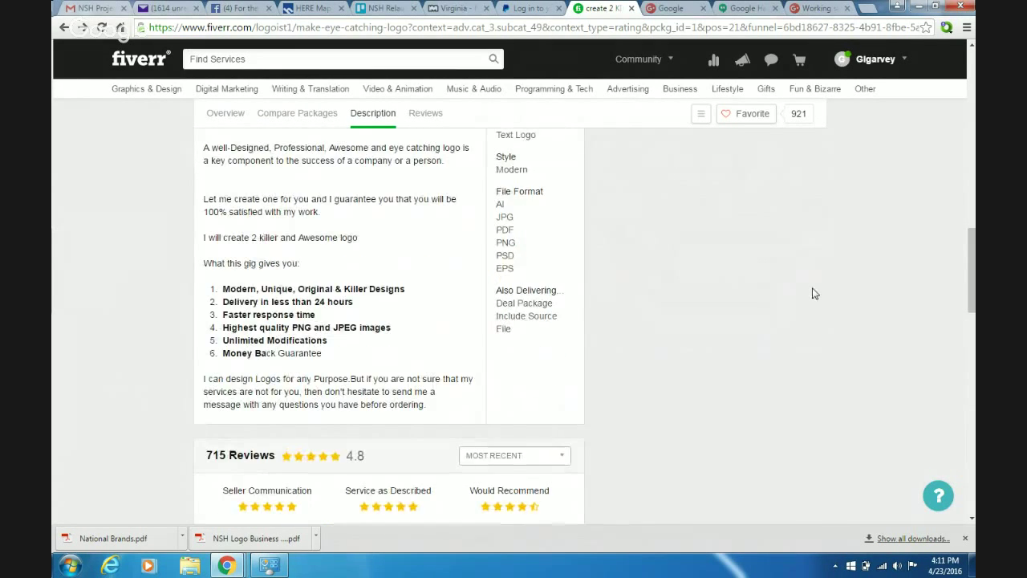
scroll(813, 293, "down", 1)
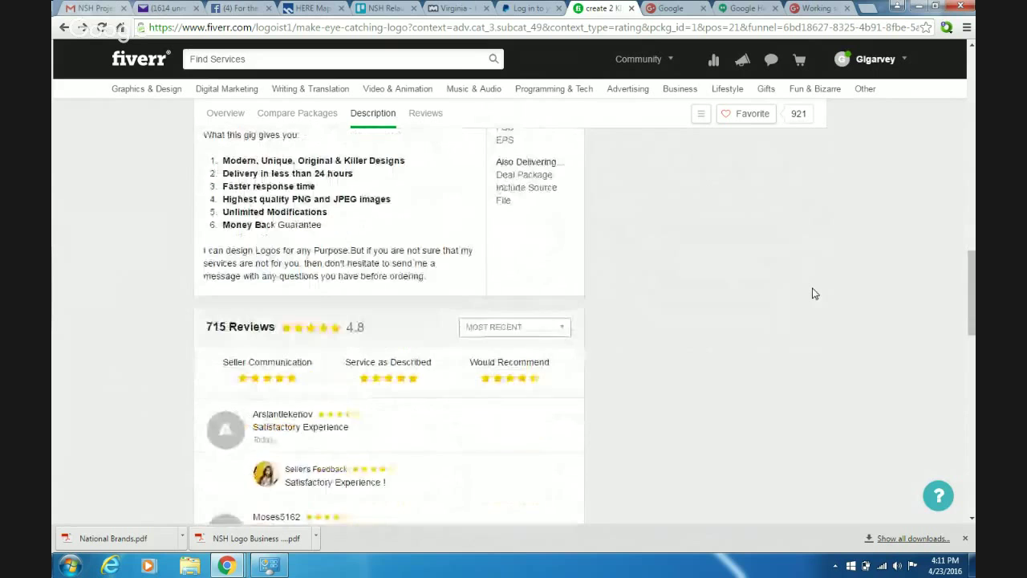
scroll(813, 293, "down", 2)
scroll(800, 293, "up", 8)
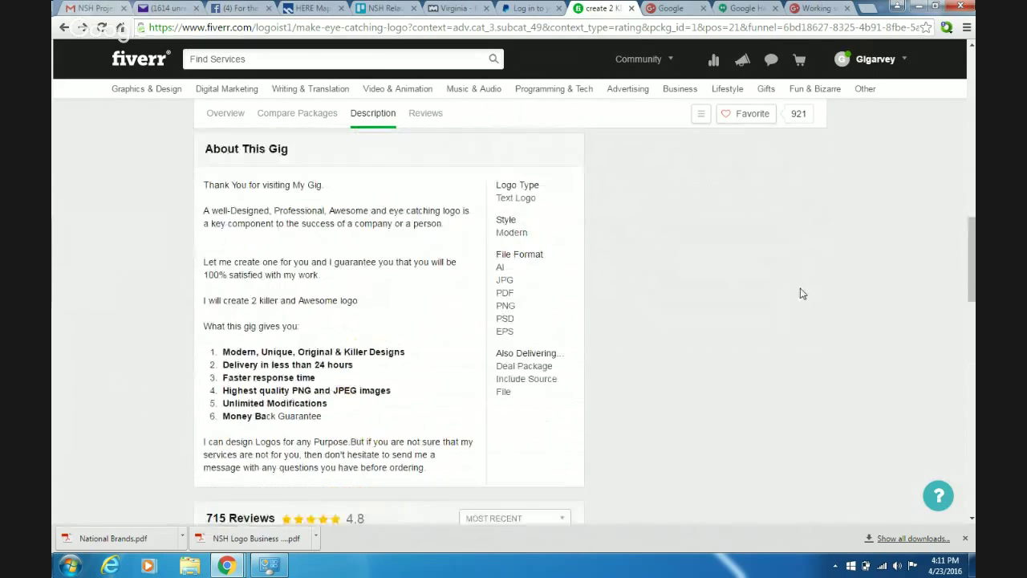
scroll(798, 294, "up", 7)
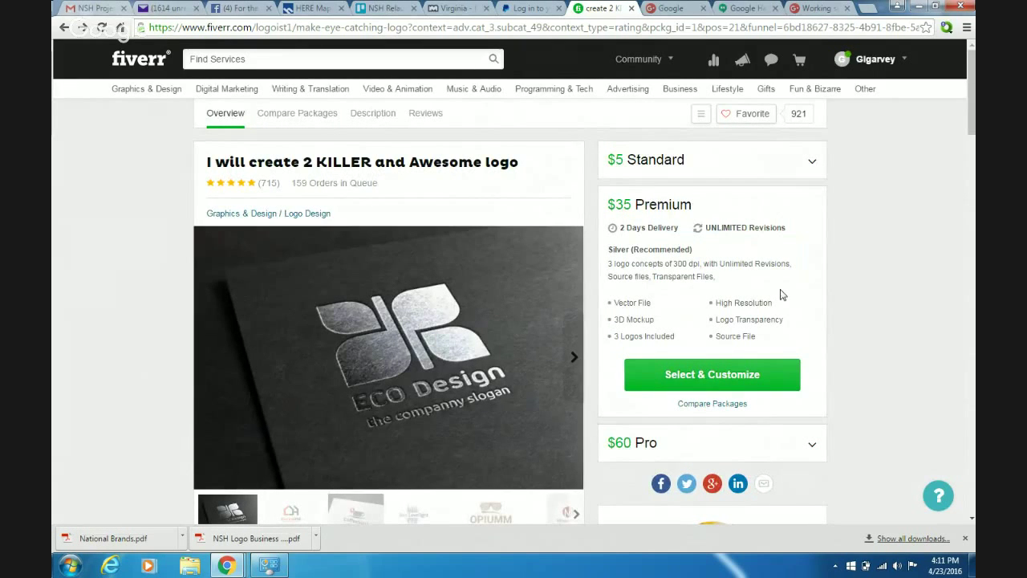
scroll(225, 298, "down", 3)
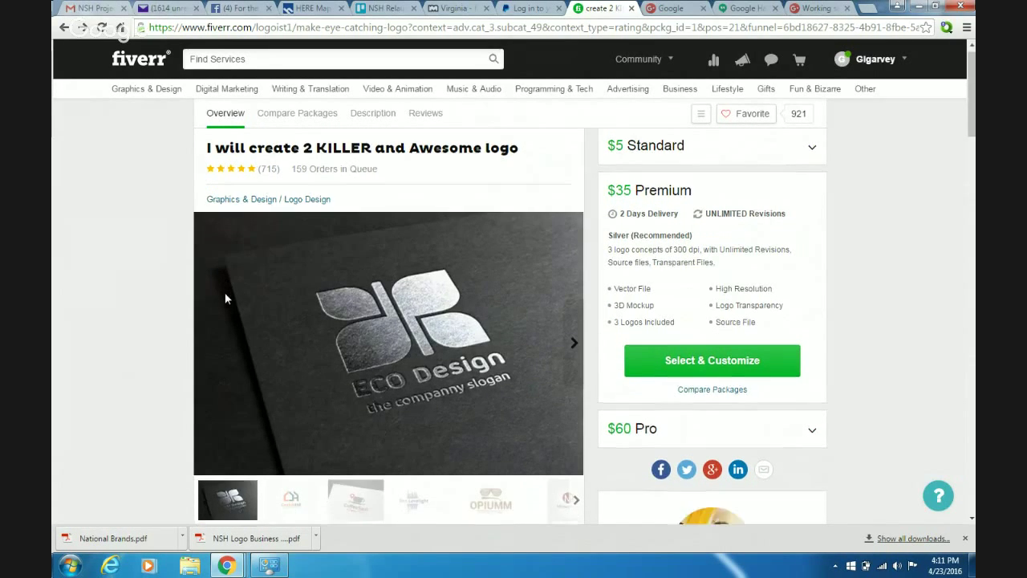
scroll(221, 308, "down", 4)
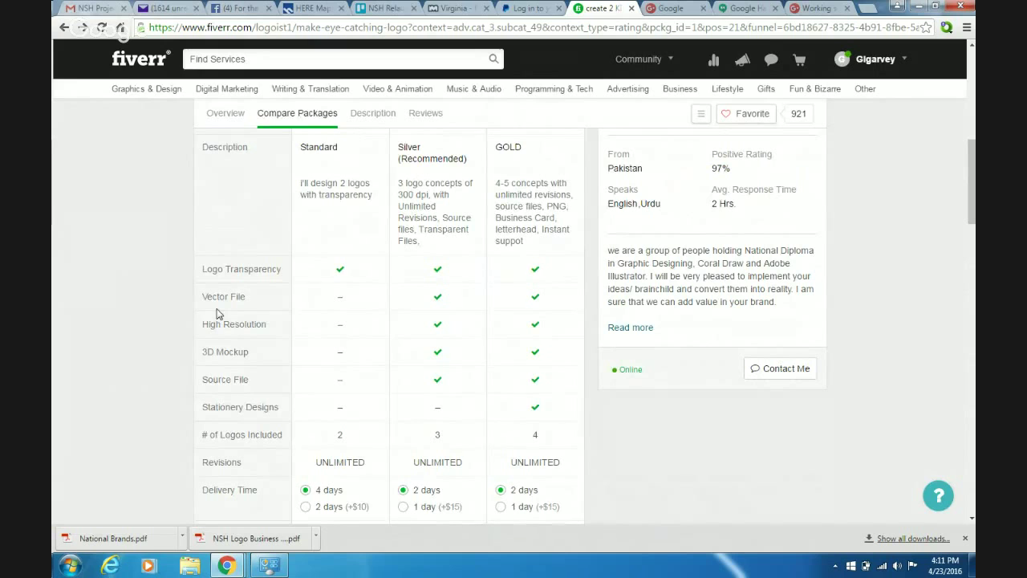
scroll(817, 393, "down", 1)
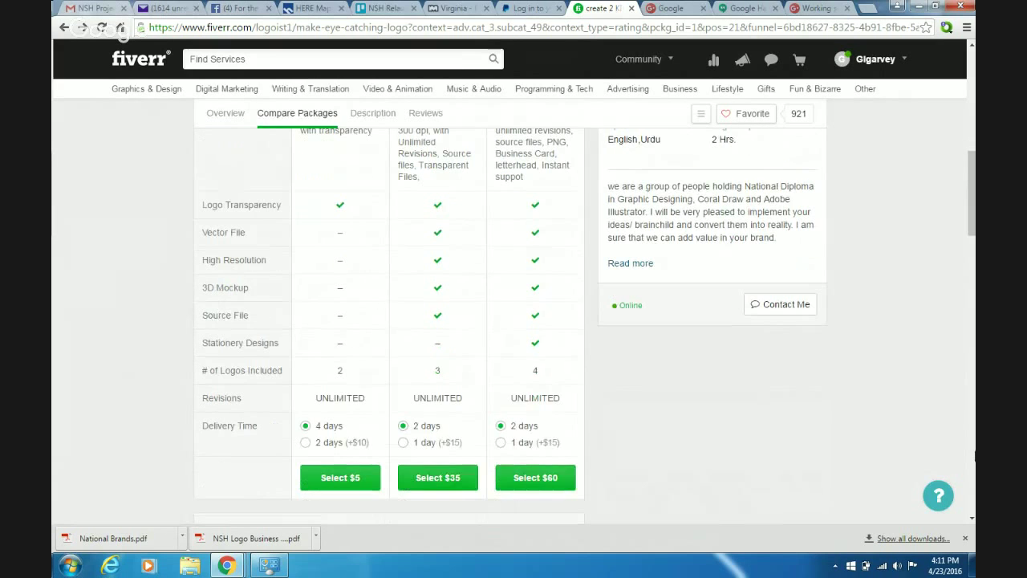
Send the seller 'Good afternoon - I'm interested in the logo design package for 3 logos', asking how they gather information.
left_click(785, 305)
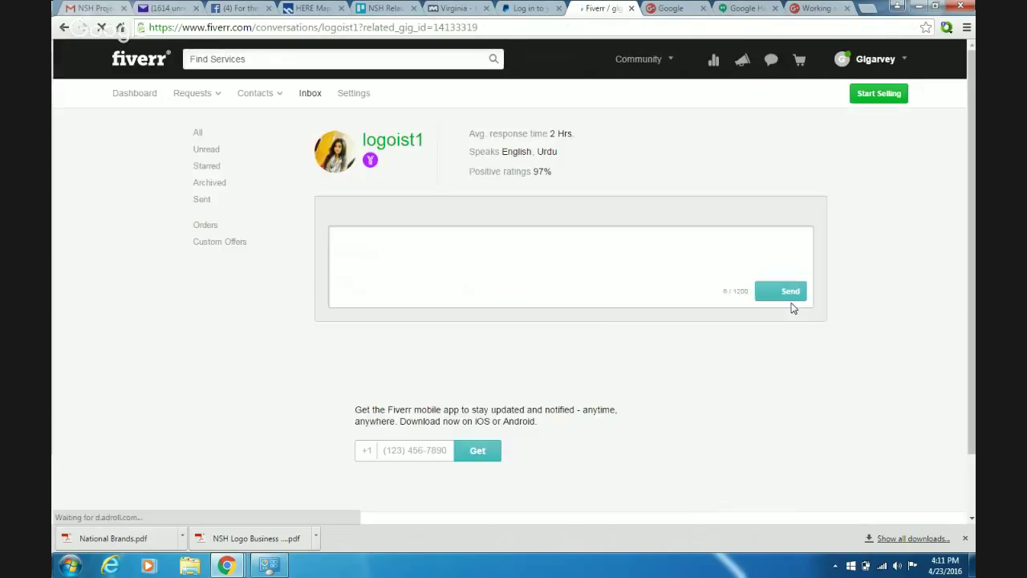
left_click(615, 243)
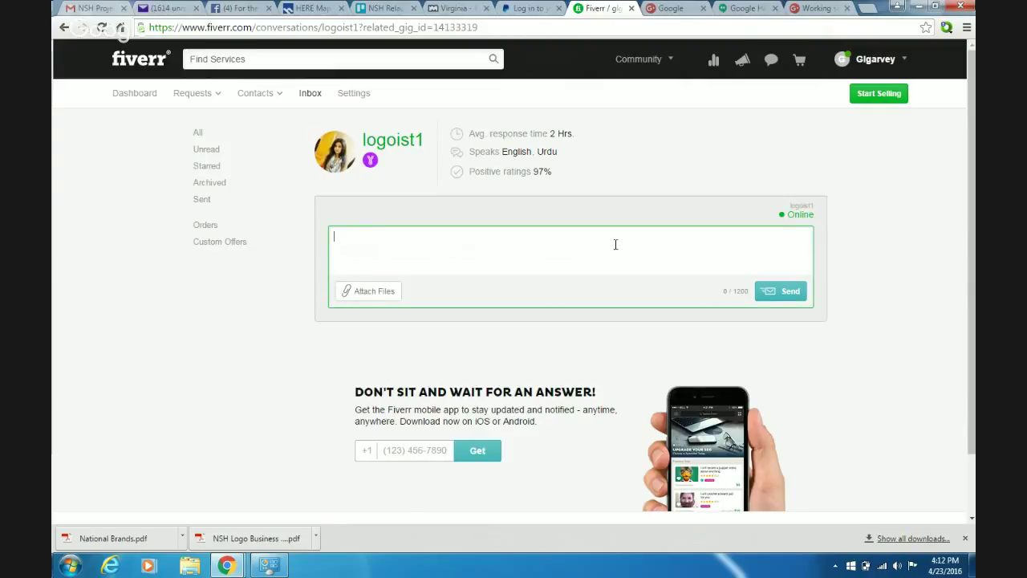
type("Good afternoon - I'm interested")
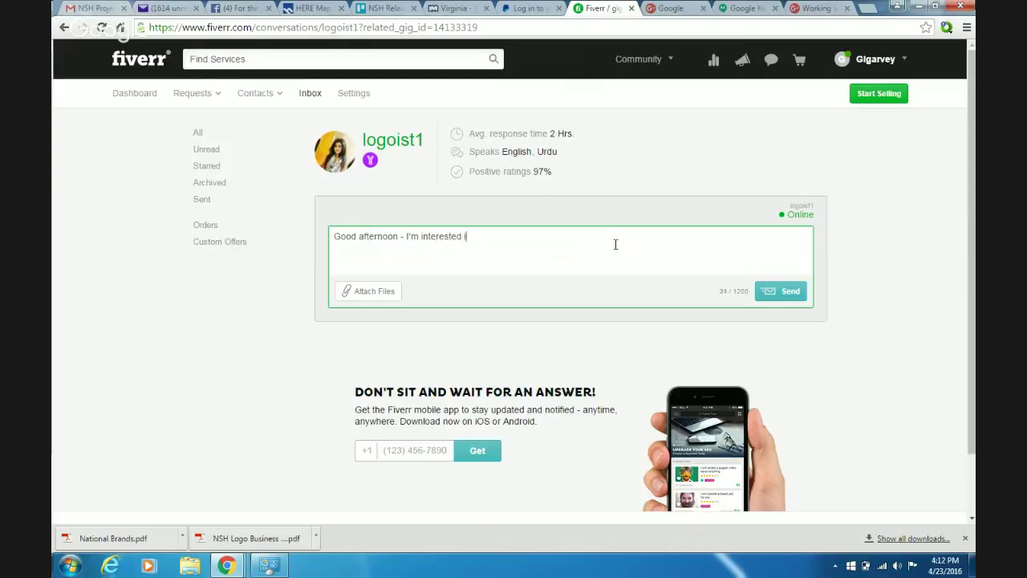
type(" in the logo design package for 3")
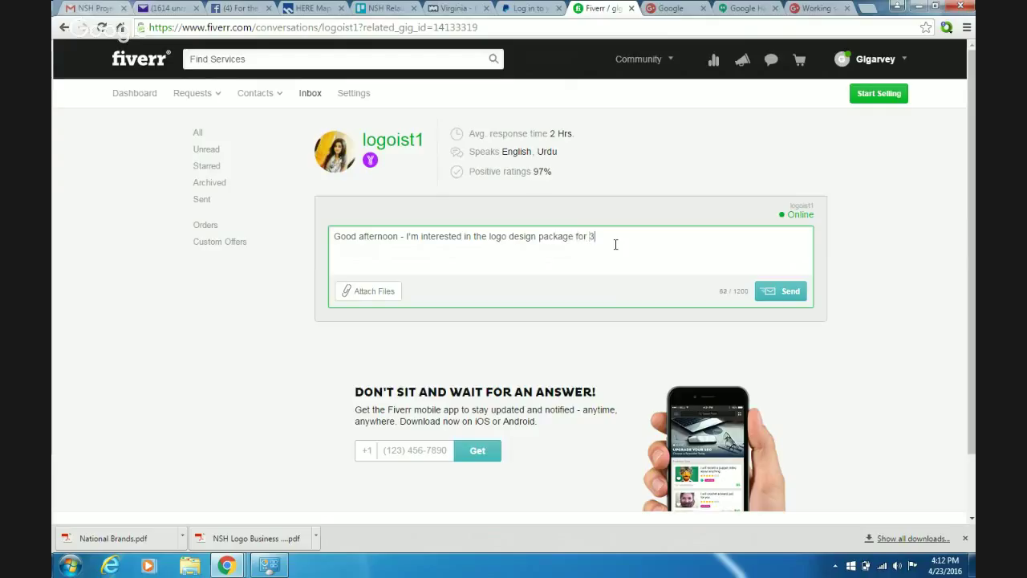
type(" logos.  How do you get information f")
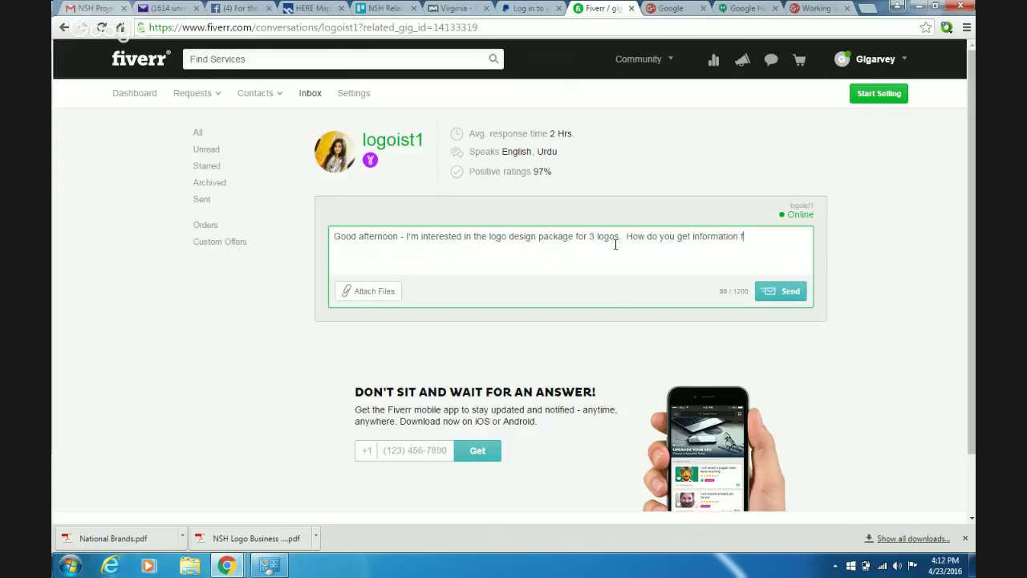
type("rom me?")
left_click(789, 297)
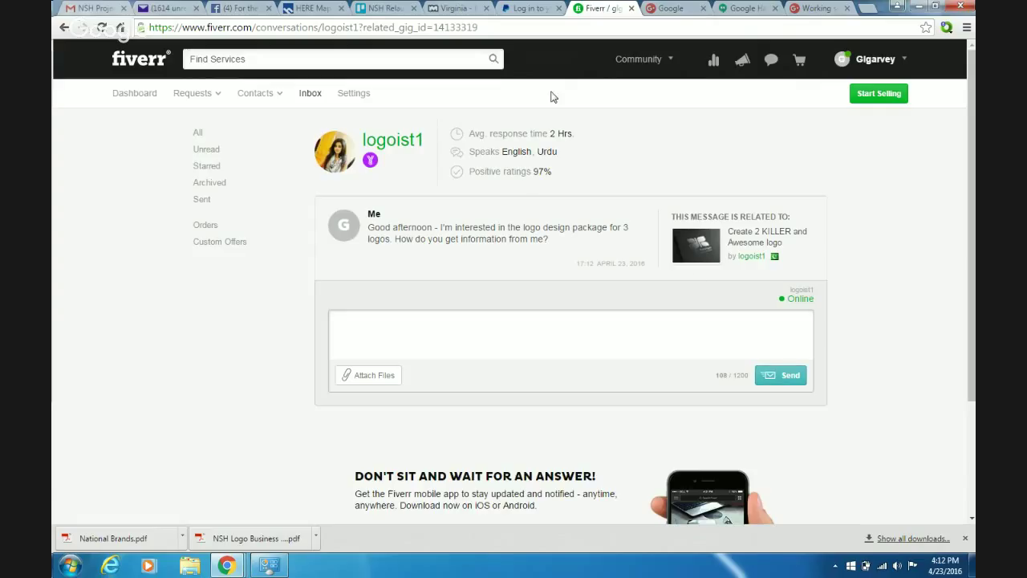
On the NSH Relaunch board, preview the 'We need a new logo' card's NSH Logo Business Samples.pdf.
left_click(390, 14)
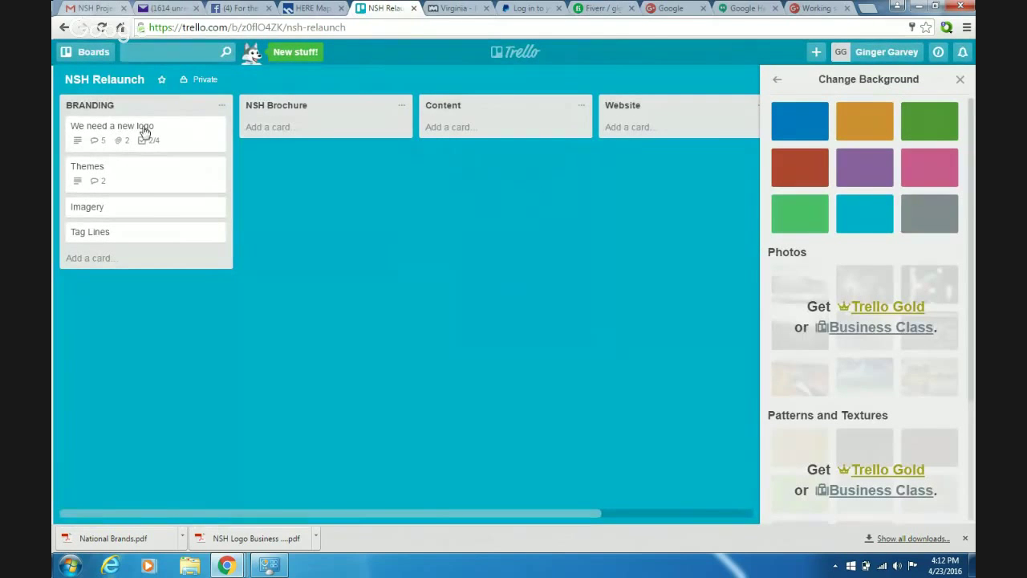
left_click(160, 143)
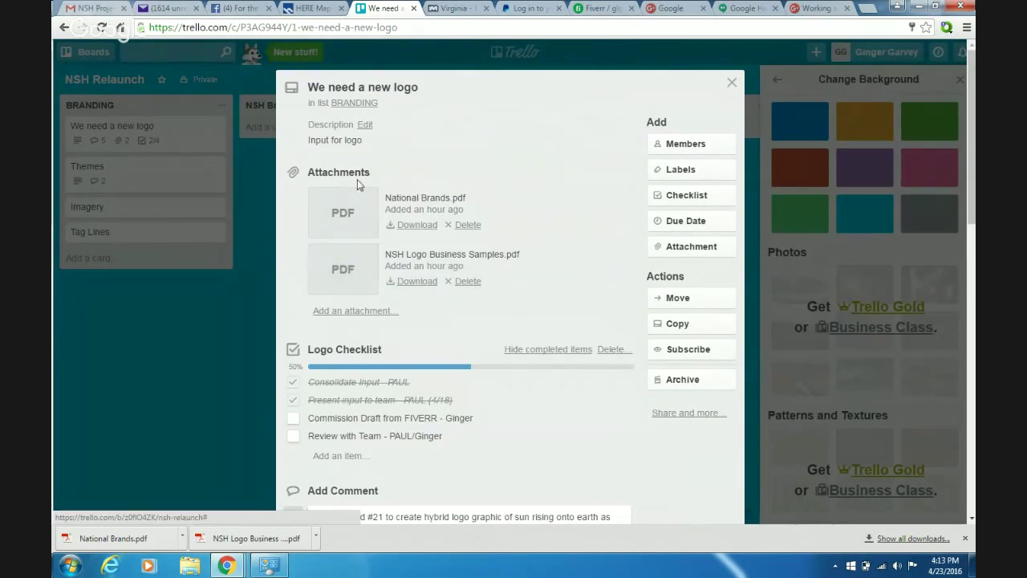
left_click(354, 278)
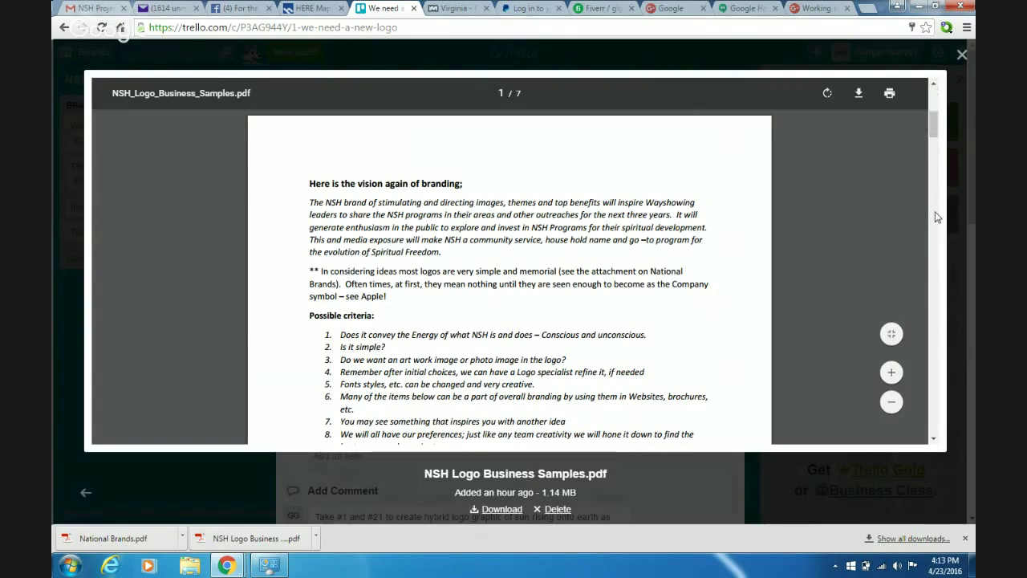
Move through the samples PDF to page 5 of 7, showing logos 19–22 including New Horizons for Learning.
scroll(937, 217, "down", 8)
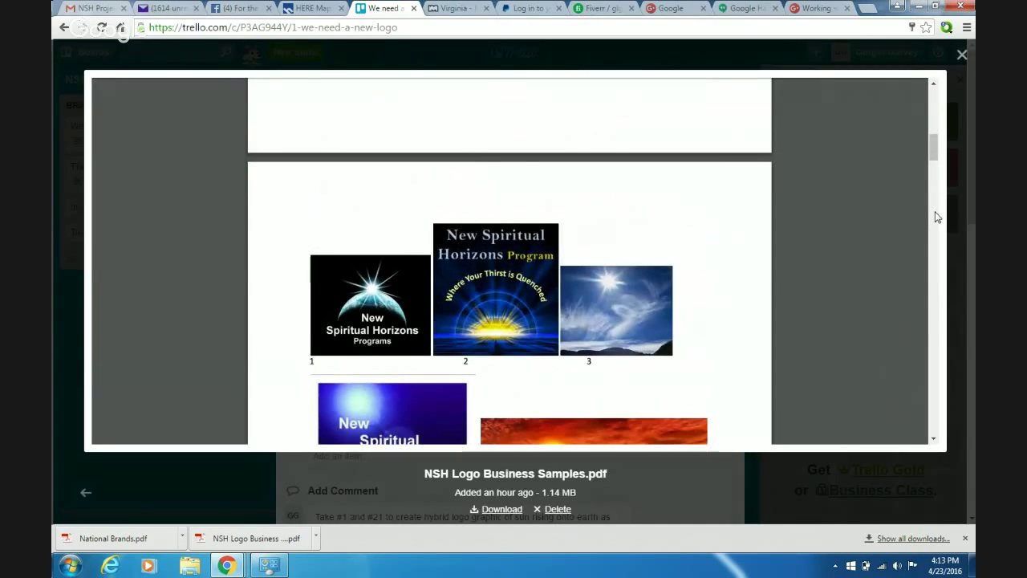
scroll(937, 217, "down", 3)
scroll(937, 217, "down", 3)
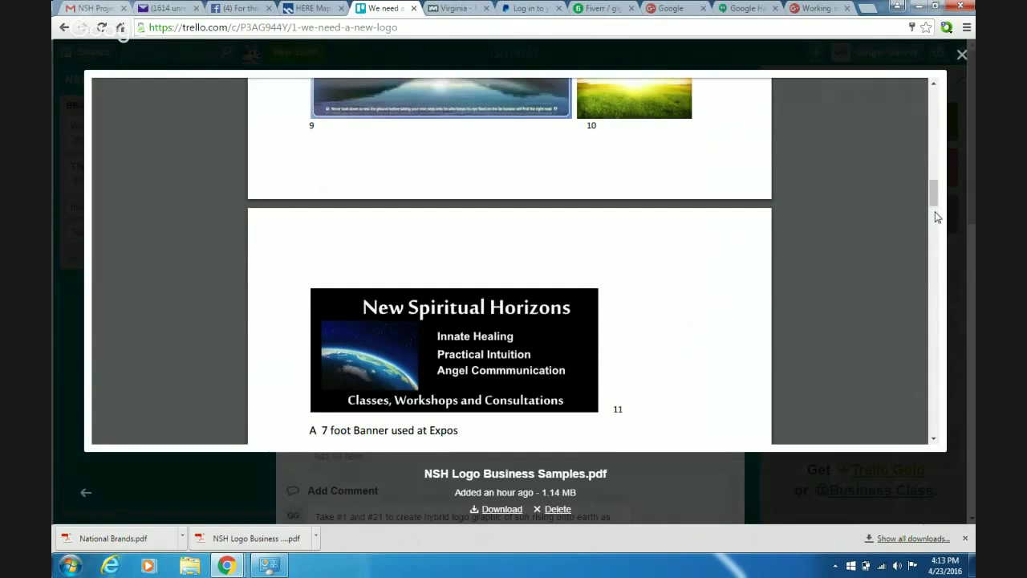
scroll(937, 216, "down", 3)
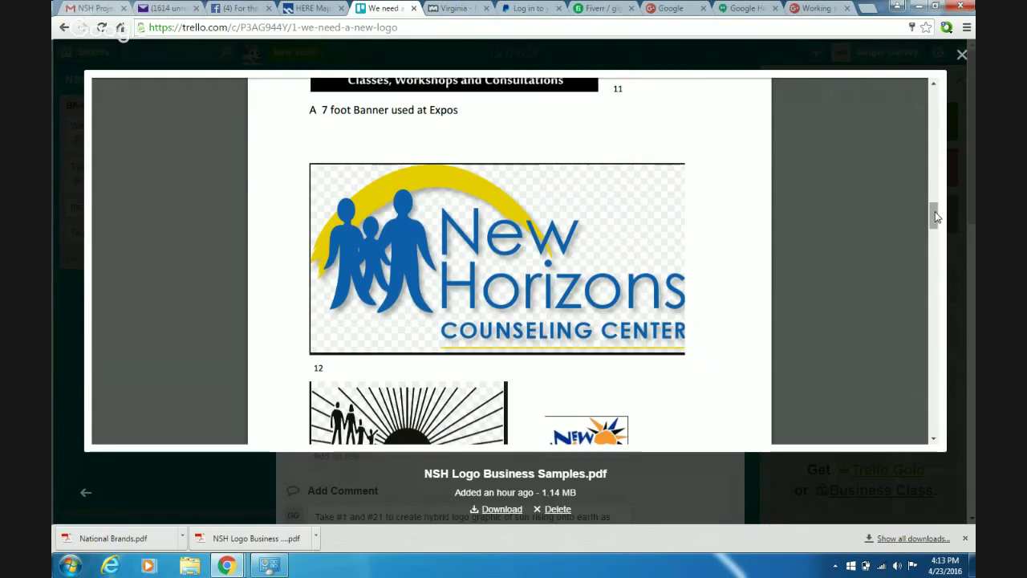
left_click_drag(936, 216, 937, 311)
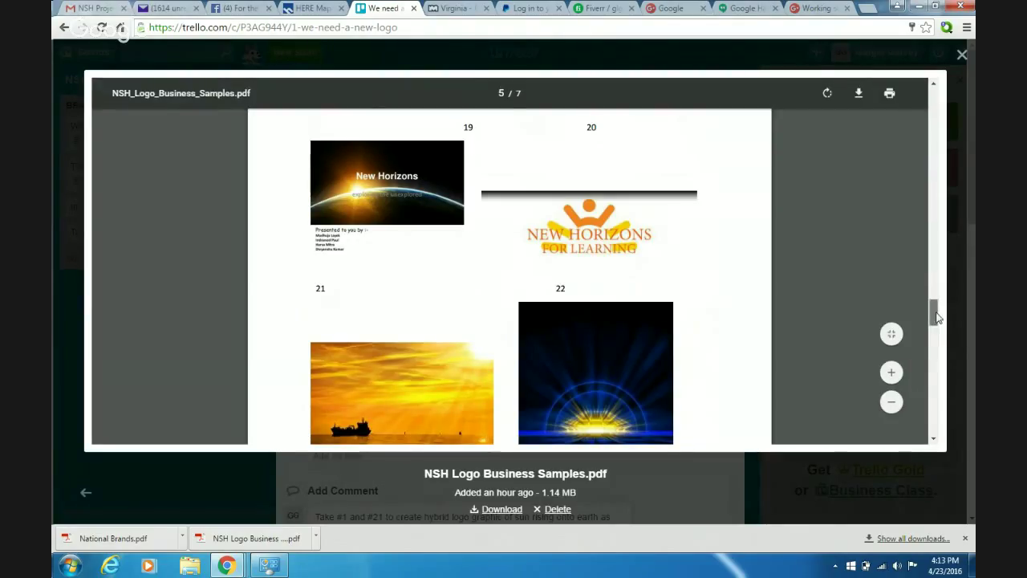
left_click_drag(936, 317, 916, 201)
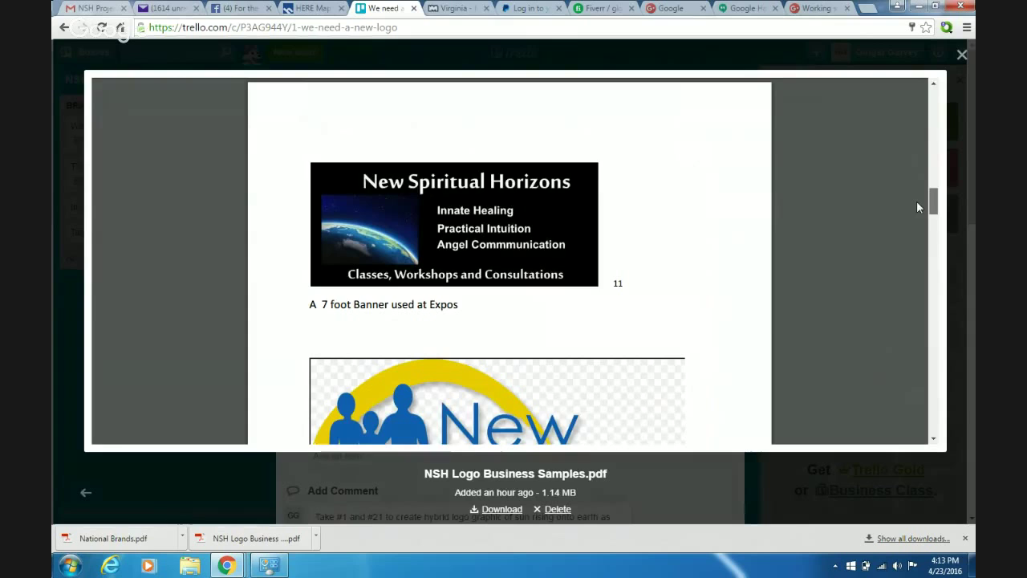
left_click_drag(917, 202, 903, 308)
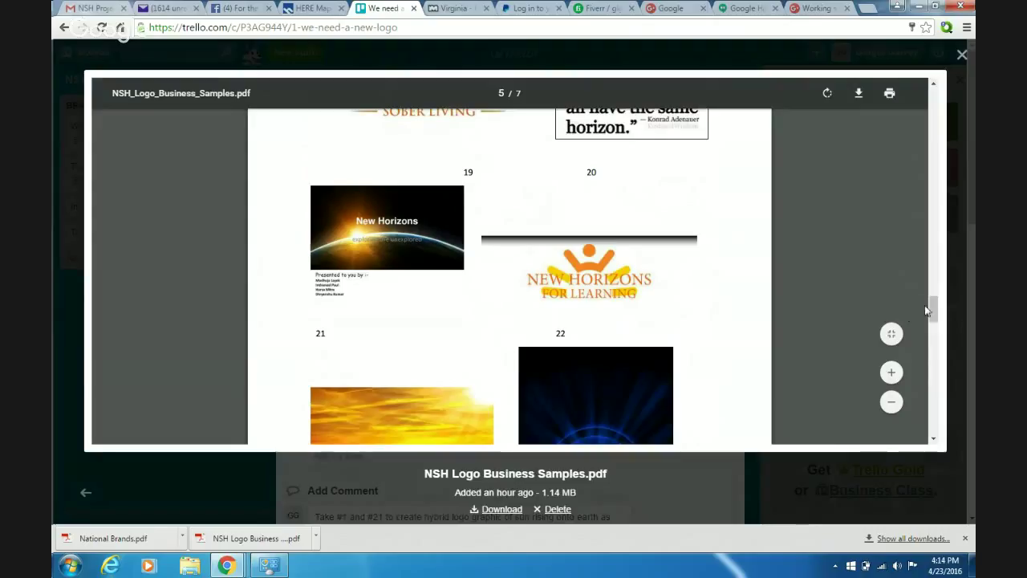
Scroll through the rest of the logo samples PDF and close it to return to the card.
left_click_drag(933, 313, 934, 214)
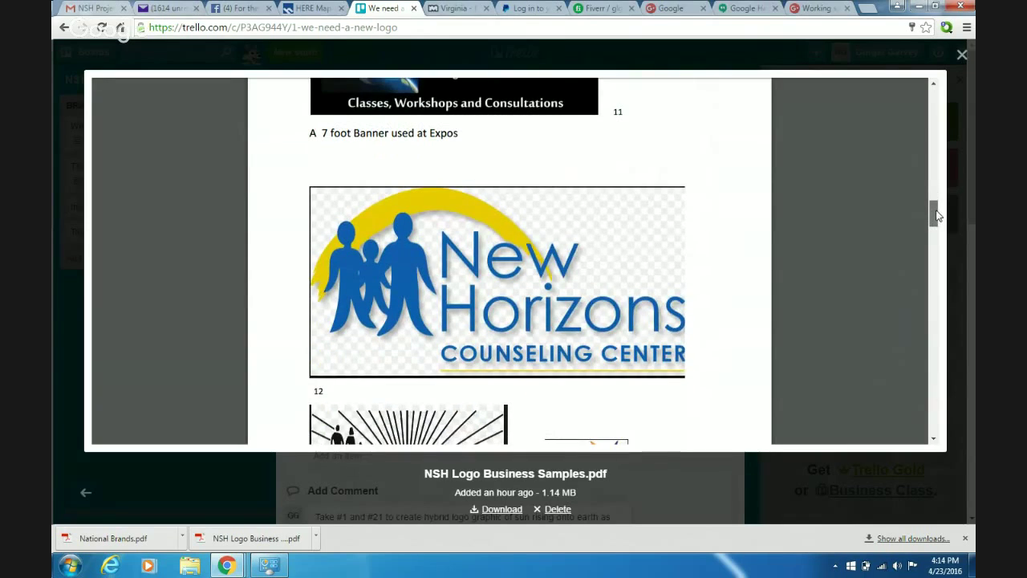
left_click(962, 54)
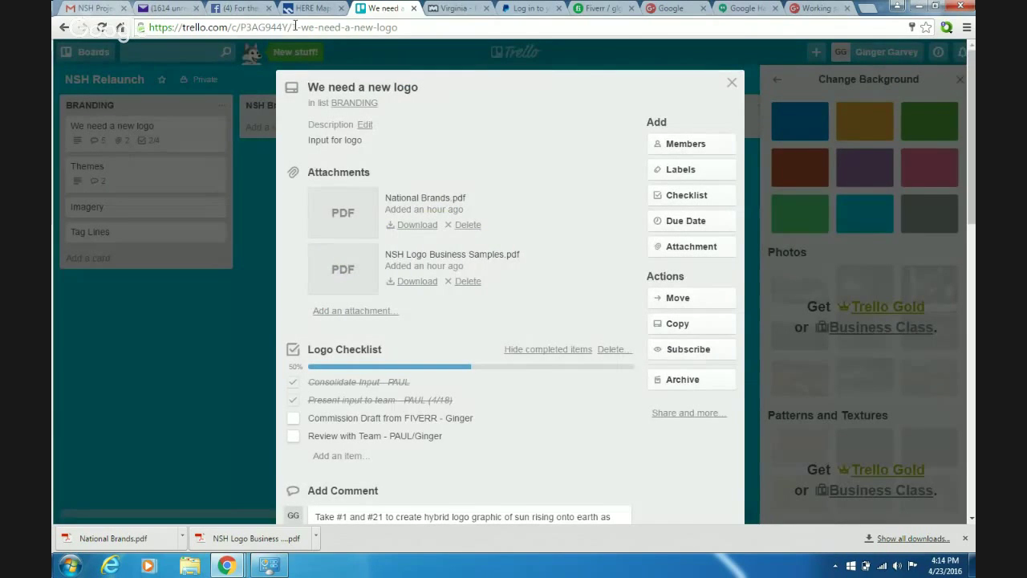
In Gmail, save the TOP TEN NSH PRIORITIES document to Drive's Angels folder and close its preview.
left_click(80, 11)
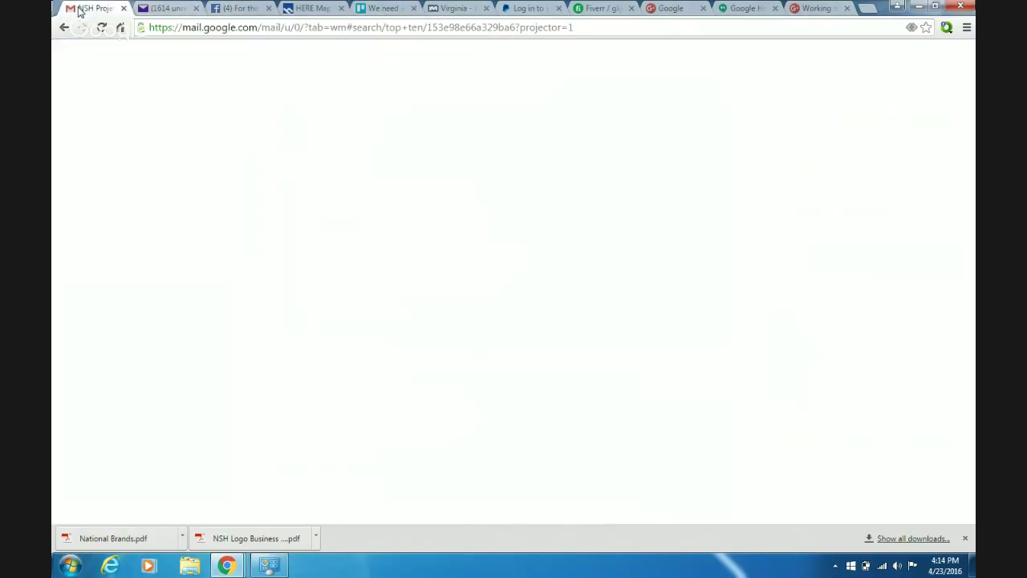
mouse_move(853, 71)
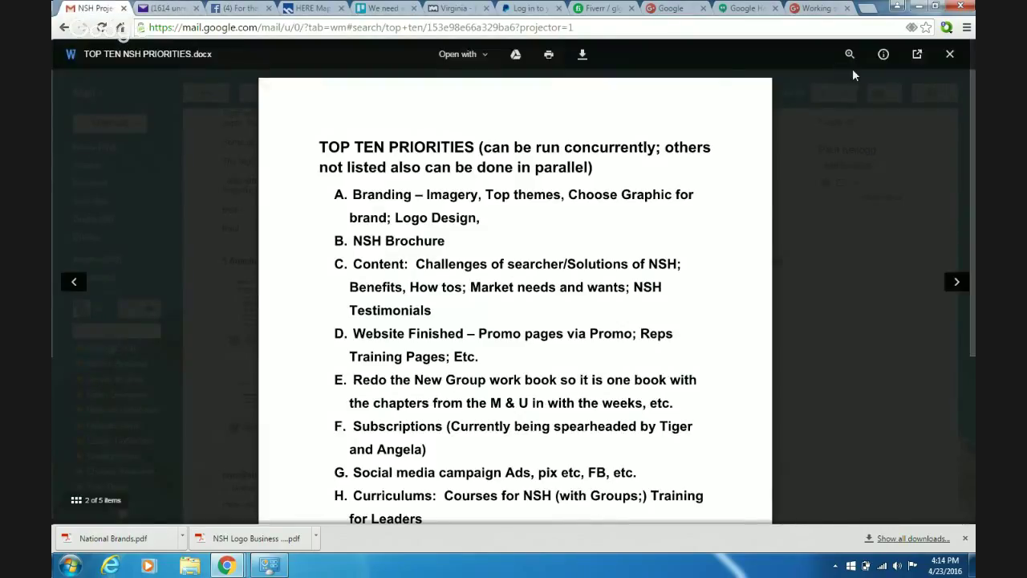
left_click(515, 55)
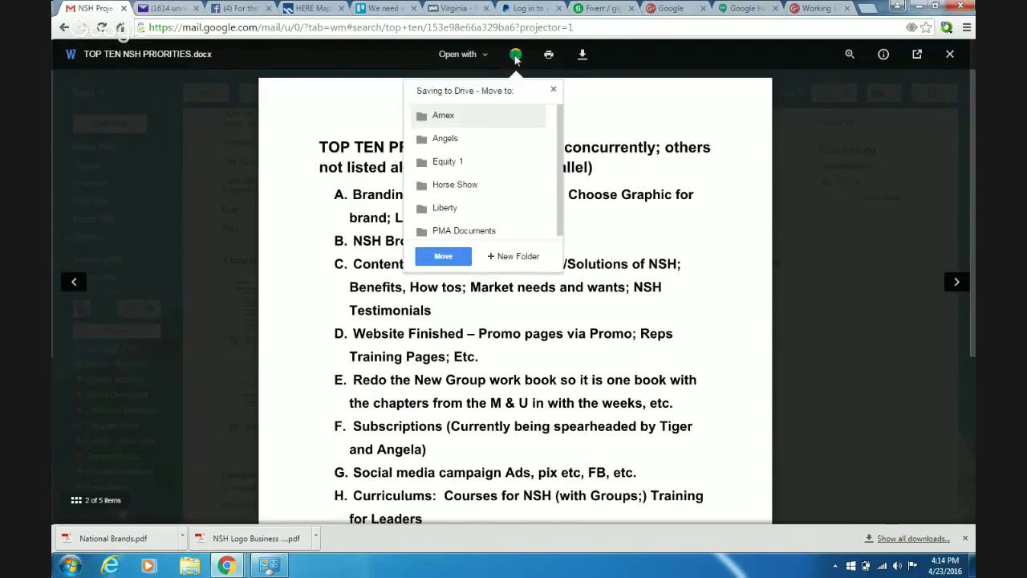
left_click(433, 139)
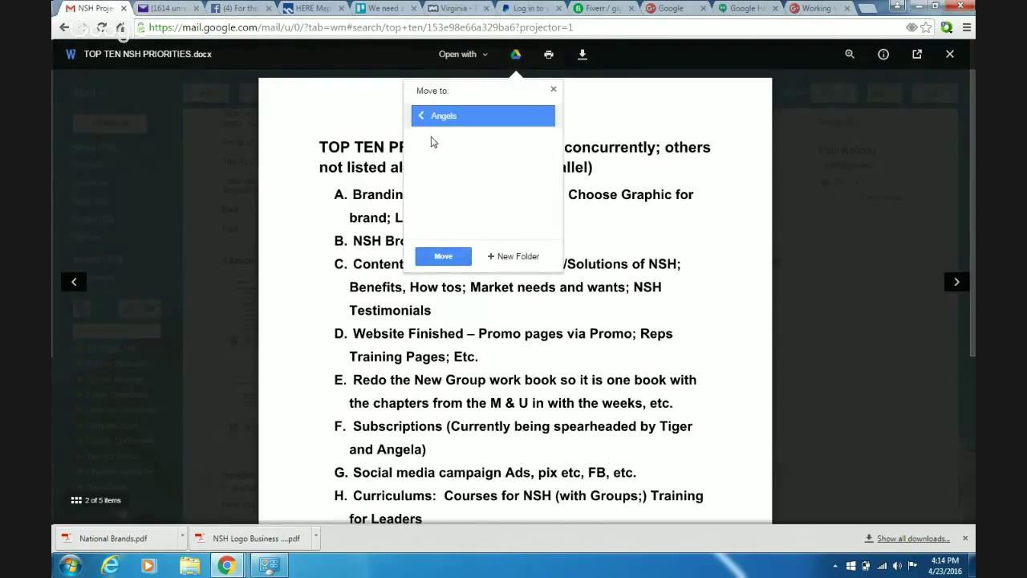
left_click(447, 259)
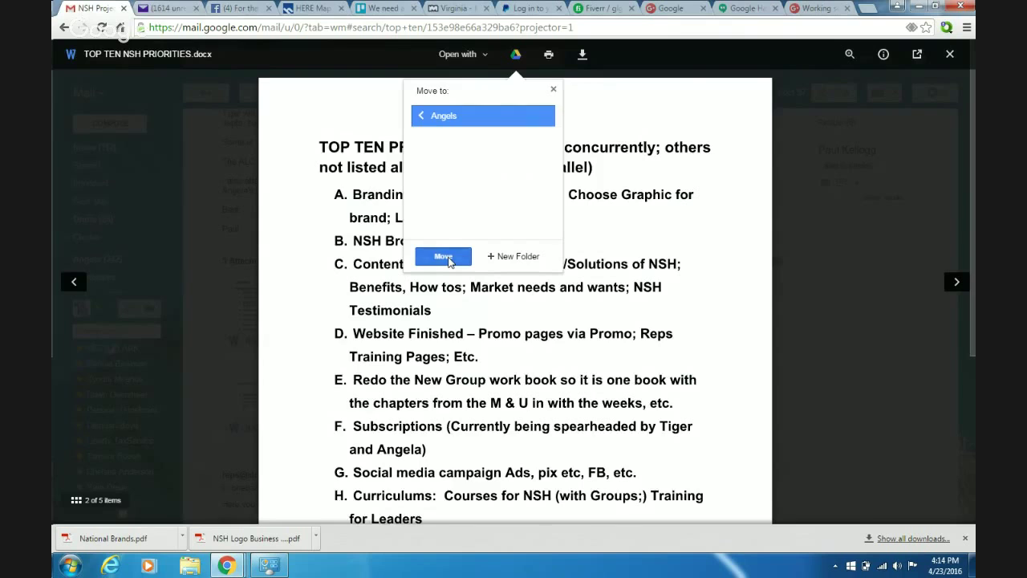
left_click(948, 56)
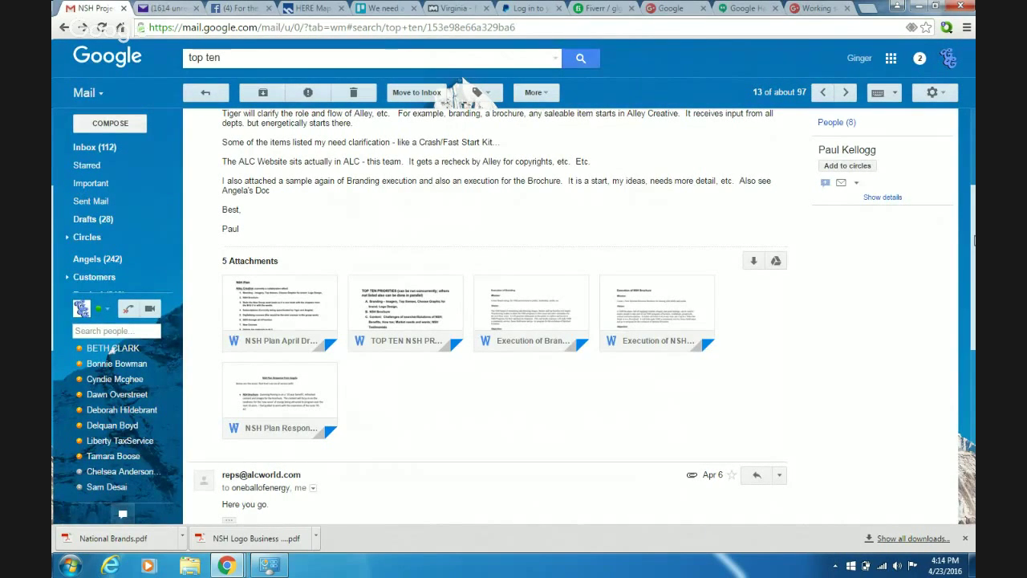
left_click_drag(974, 239, 960, 264)
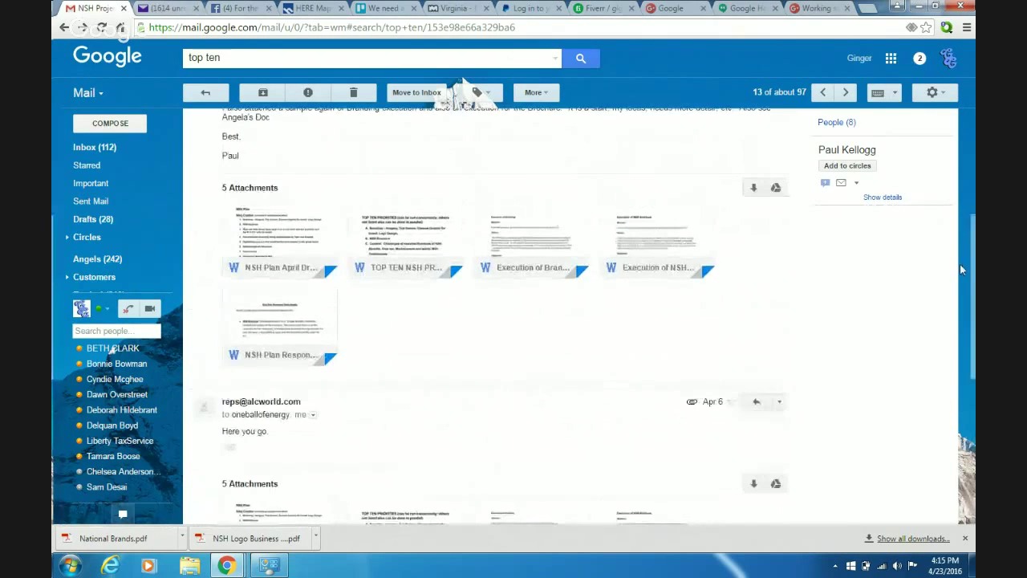
From the inbox, search for every message from the contact's work e-mail address.
left_click(79, 148)
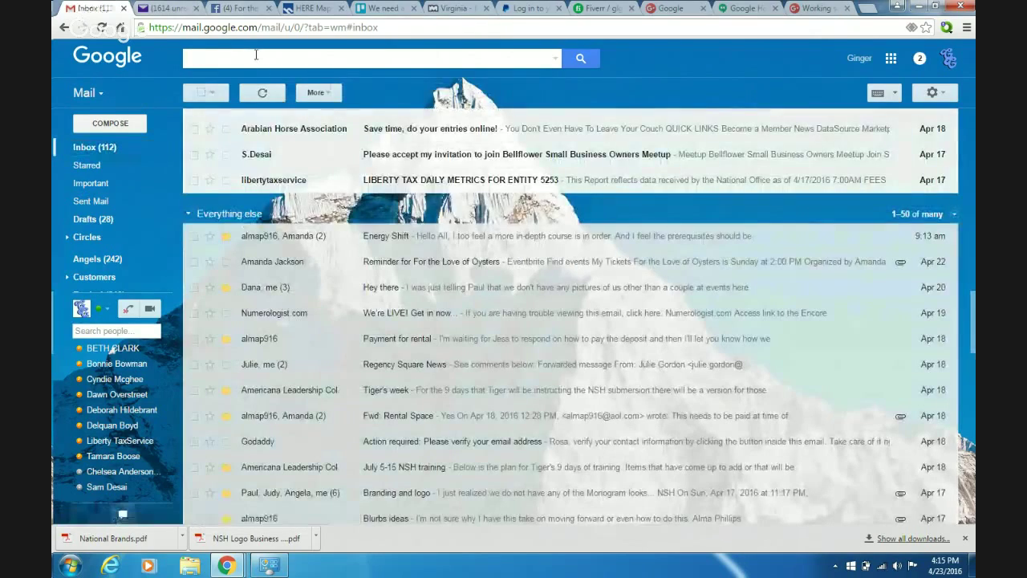
left_click(256, 54)
type("p")
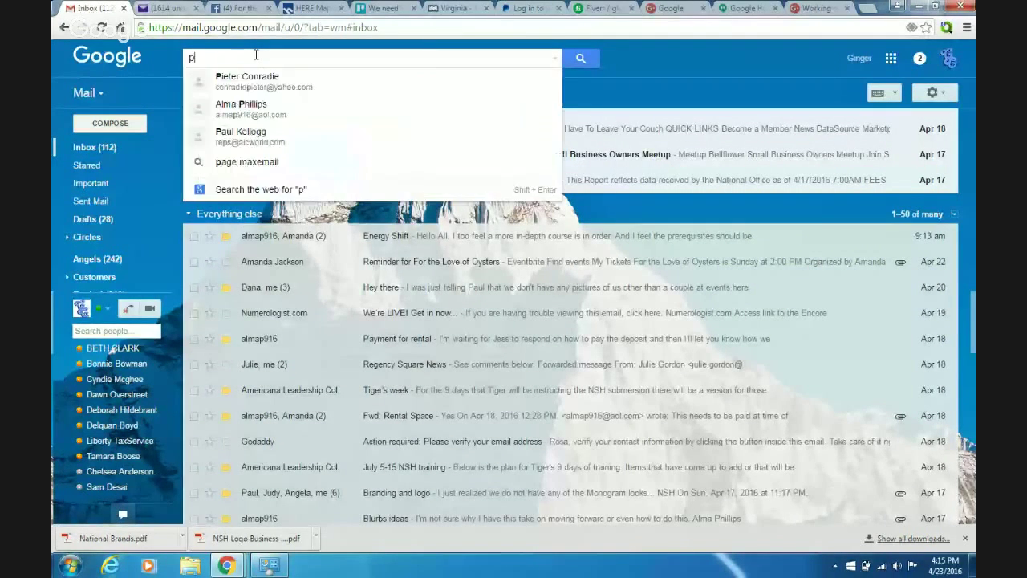
type("a")
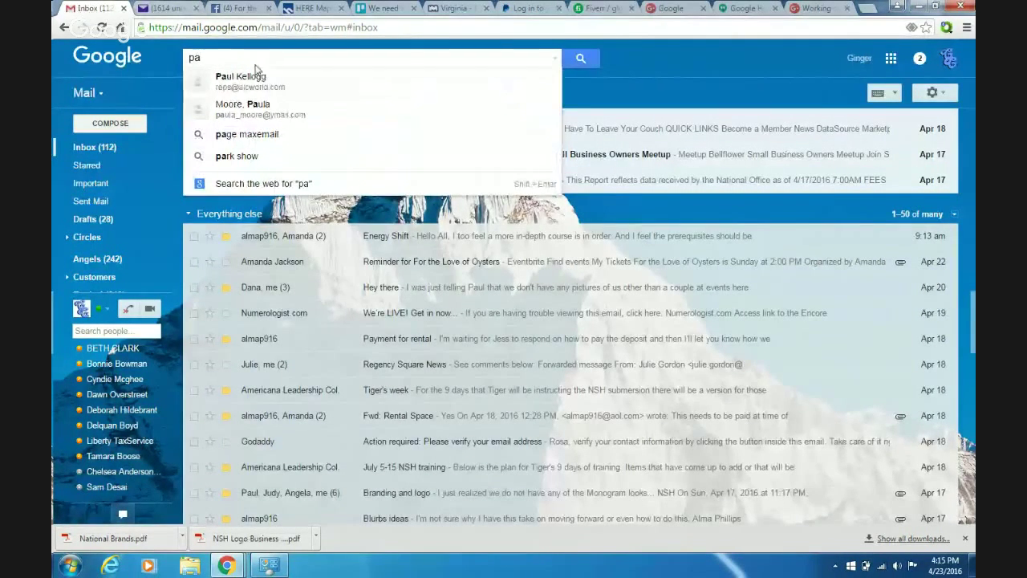
left_click(258, 85)
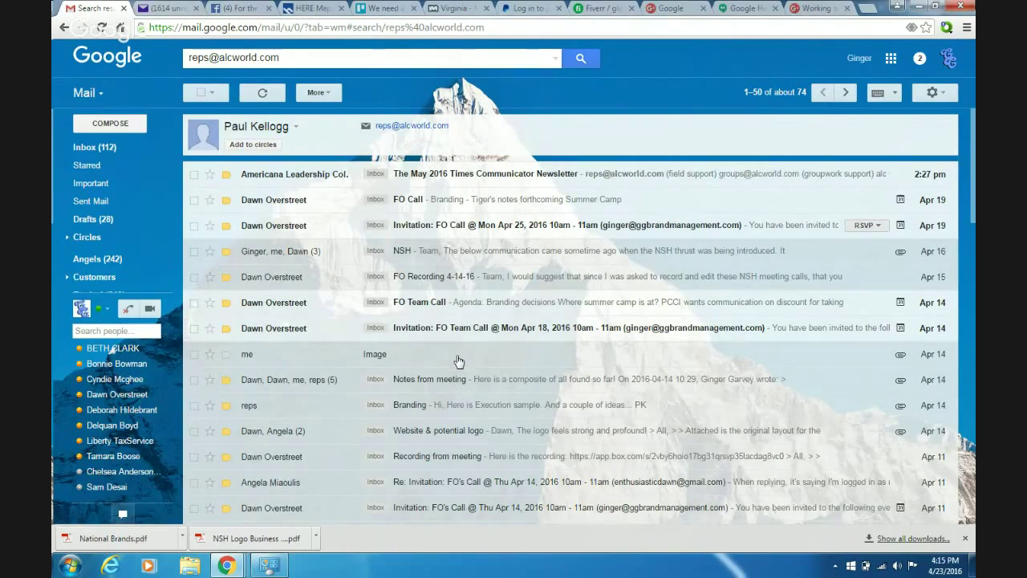
left_click(469, 202)
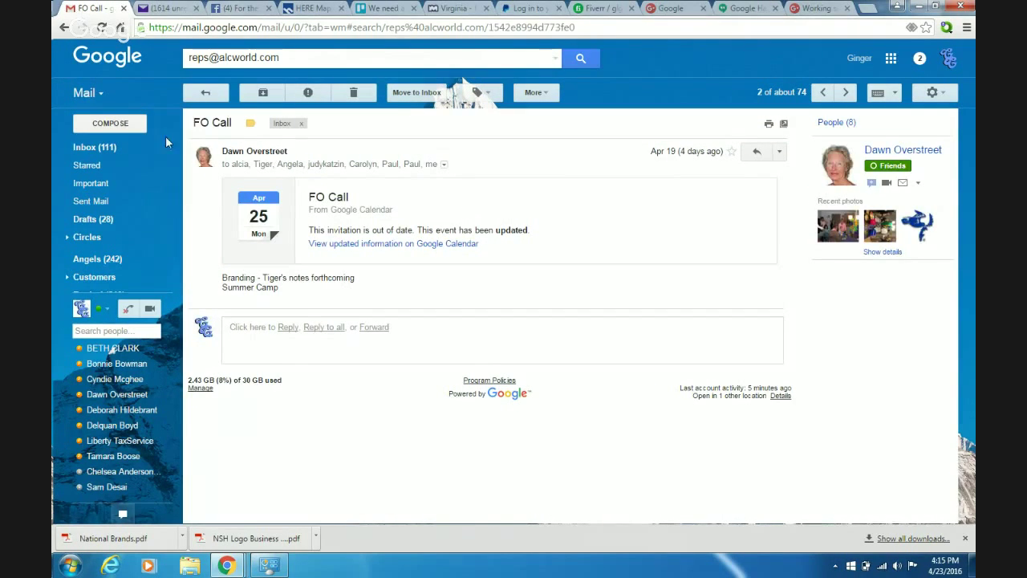
left_click(207, 92)
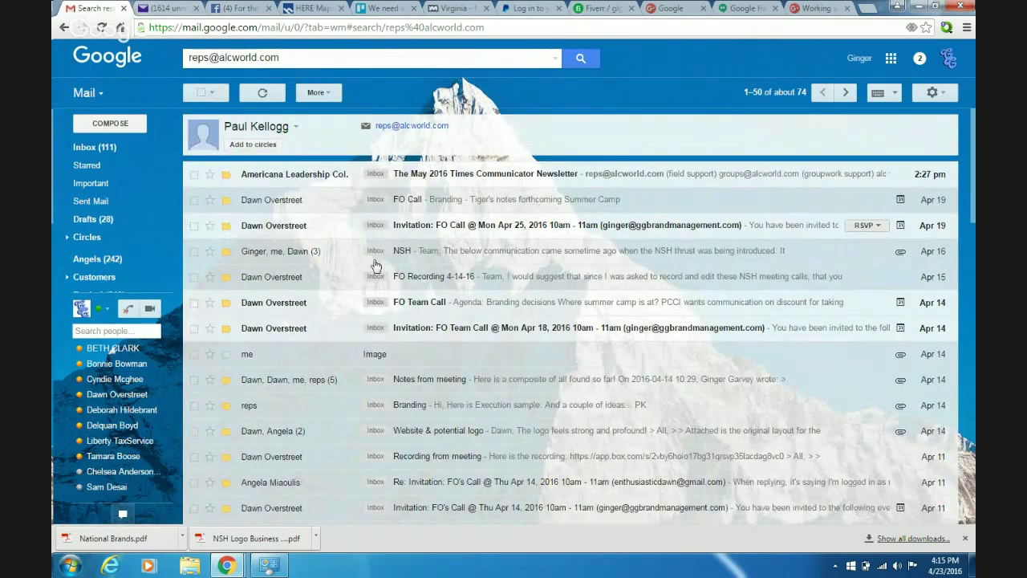
left_click(426, 255)
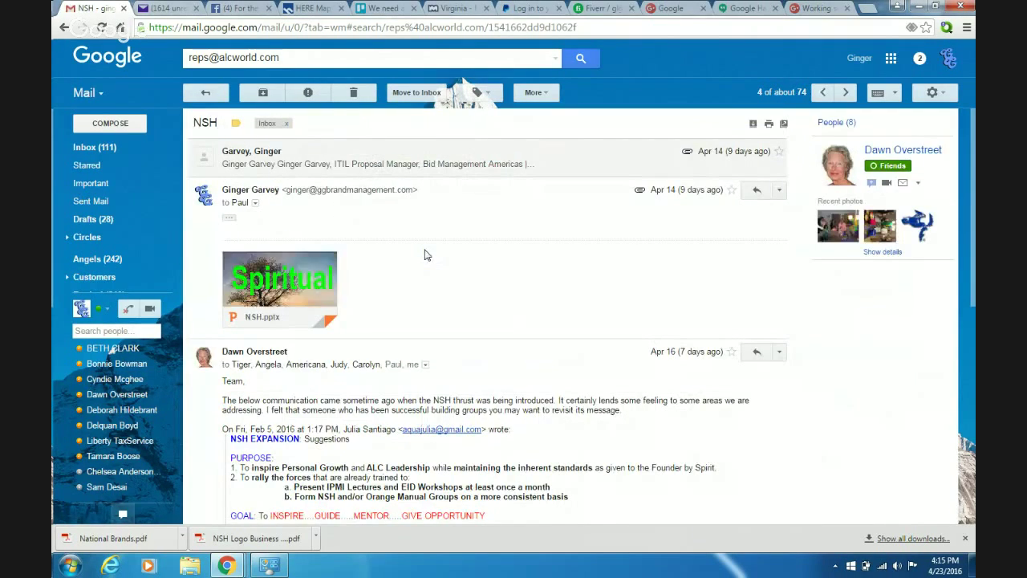
mouse_move(328, 262)
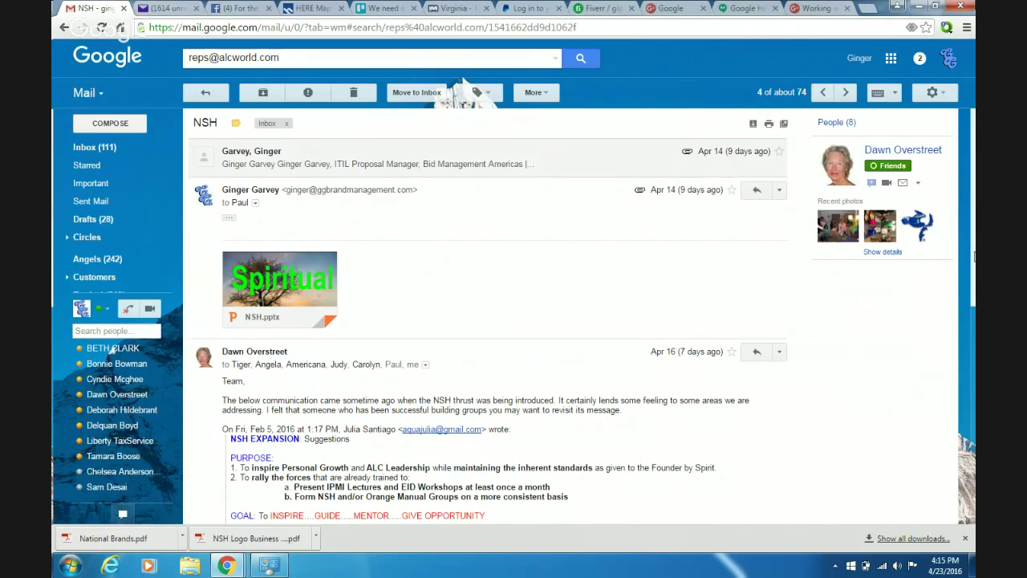
left_click_drag(972, 261, 968, 398)
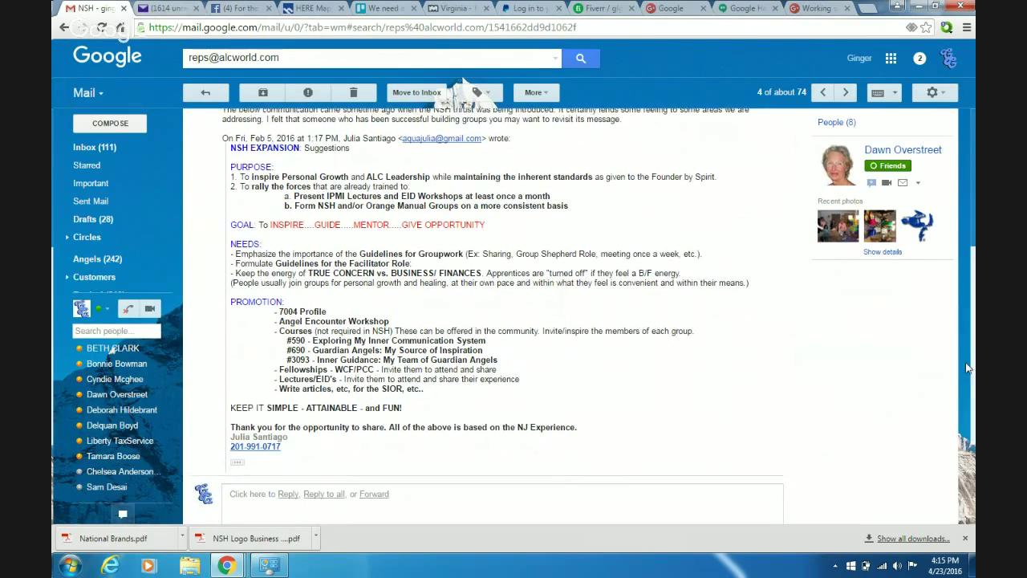
left_click_drag(967, 368, 968, 329)
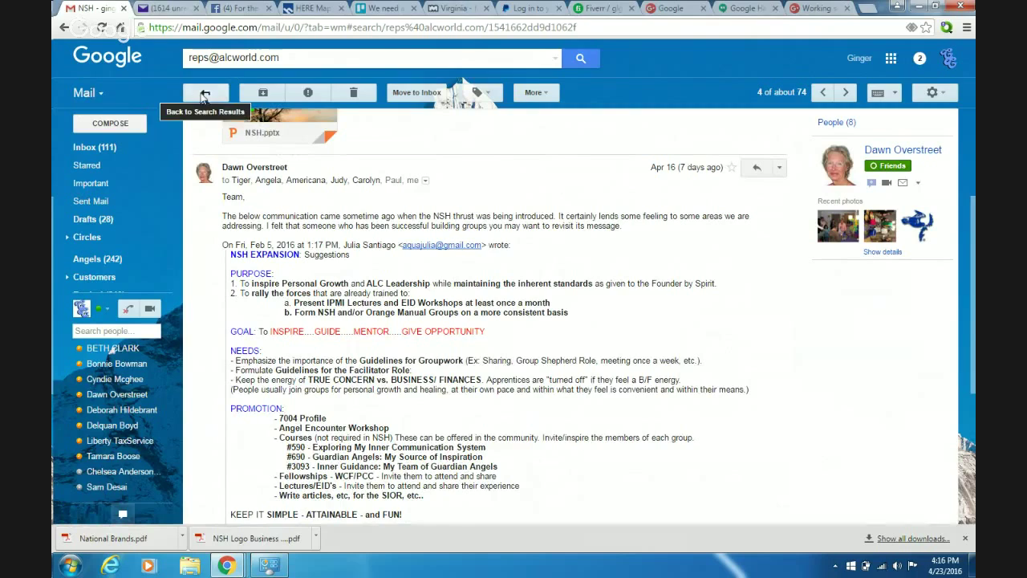
left_click(205, 94)
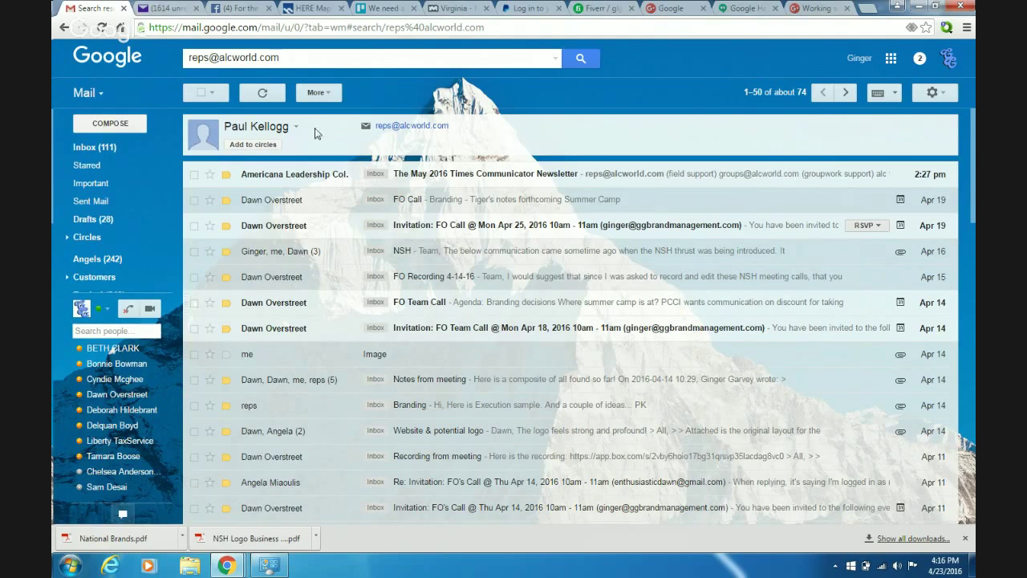
Search messages from the contact's personal address instead and open the Branding and logo email.
left_click(320, 55)
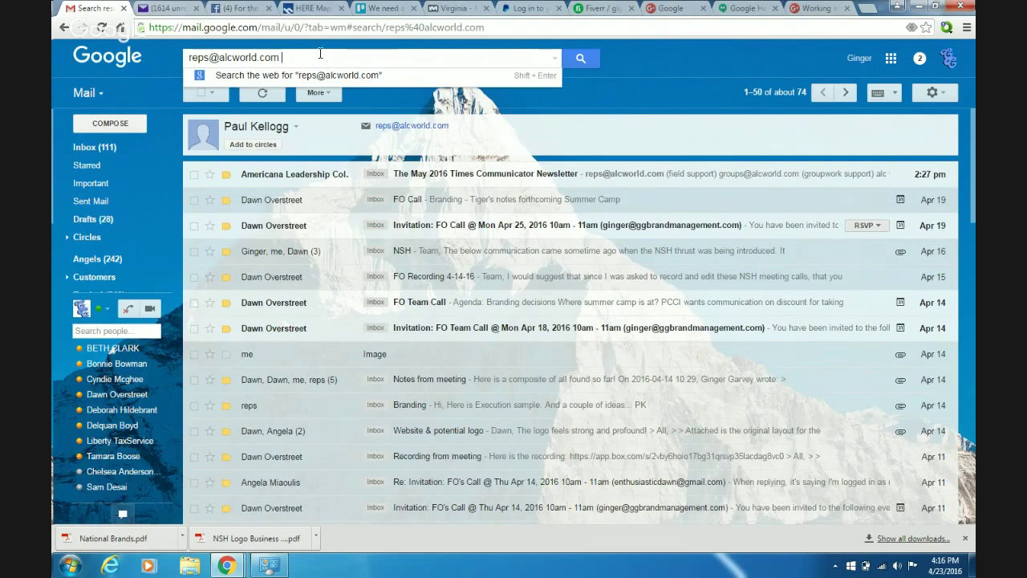
key("BackSpace")
key("BackSpace")
key("BackSpace")
key("BackSpace")
key("BackSpace")
key("BackSpace")
key("BackSpace")
key("BackSpace")
key("BackSpace")
key("BackSpace")
key("BackSpace")
key("BackSpace")
key("BackSpace")
key("BackSpace")
key("BackSpace")
key("BackSpace")
key("BackSpace")
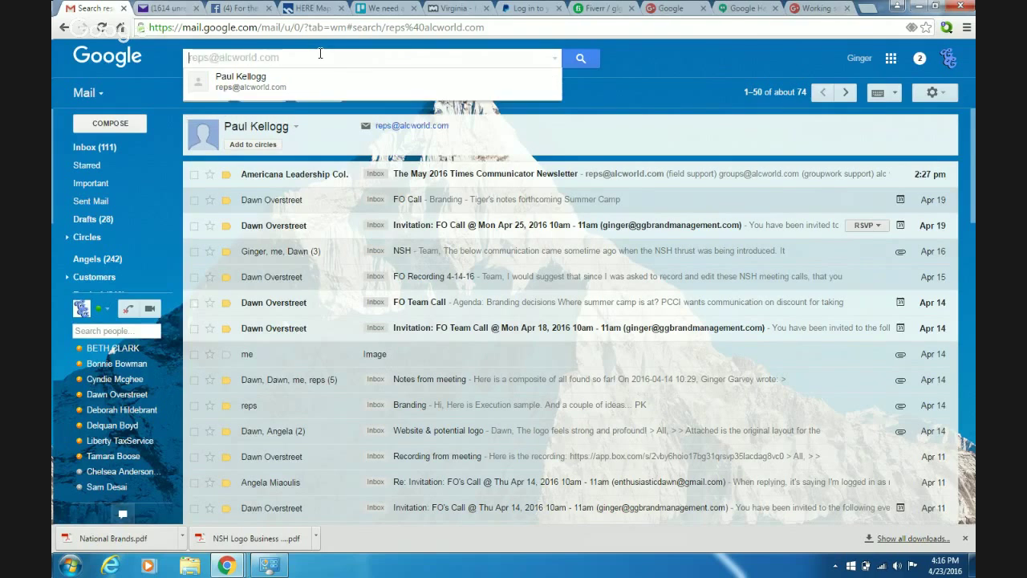
type("pau")
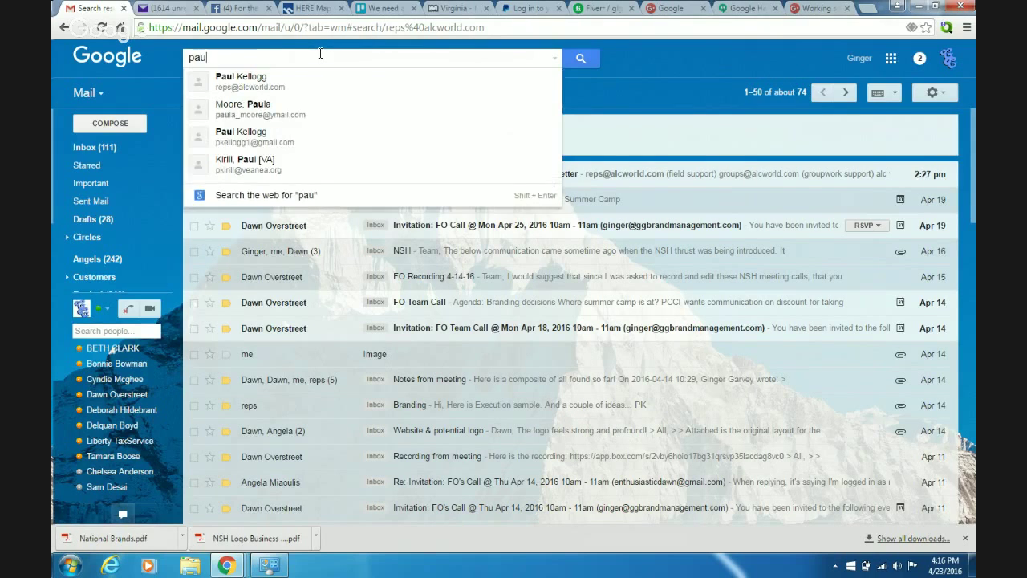
left_click(292, 136)
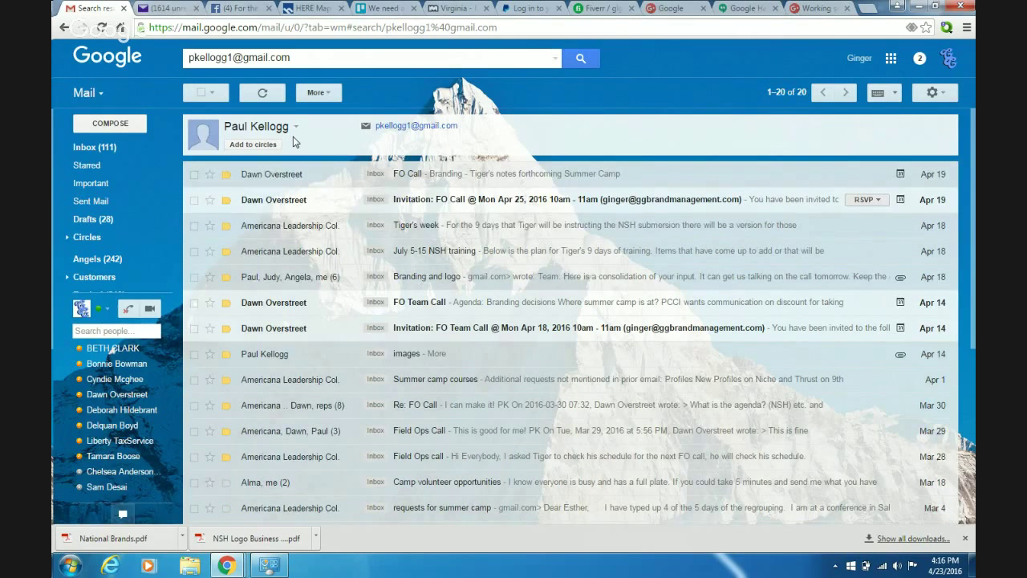
left_click(454, 278)
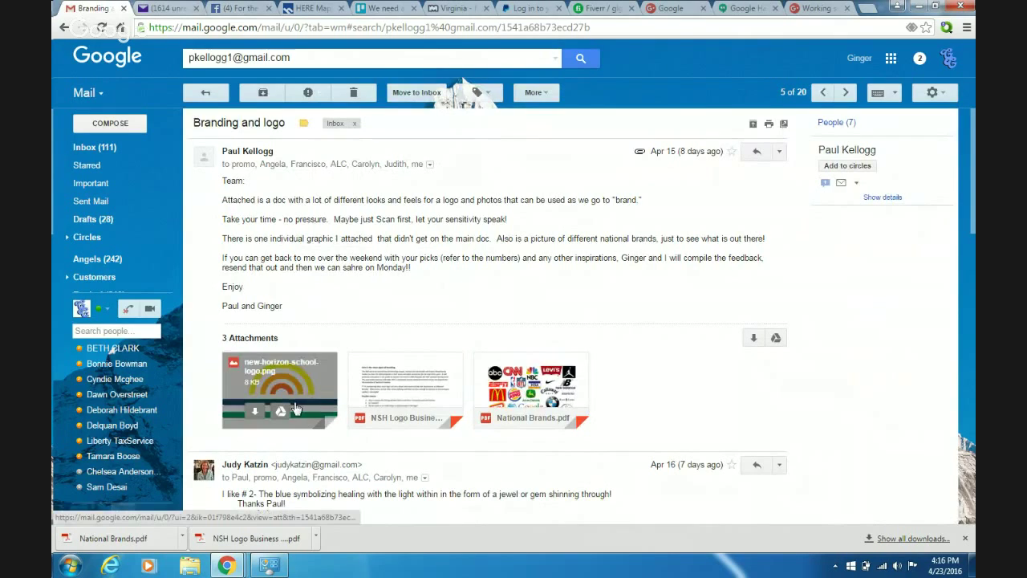
View the logo PNG, NSH Logo Business Samples.pdf and National Brands.pdf attachments, then close the viewer.
left_click(294, 407)
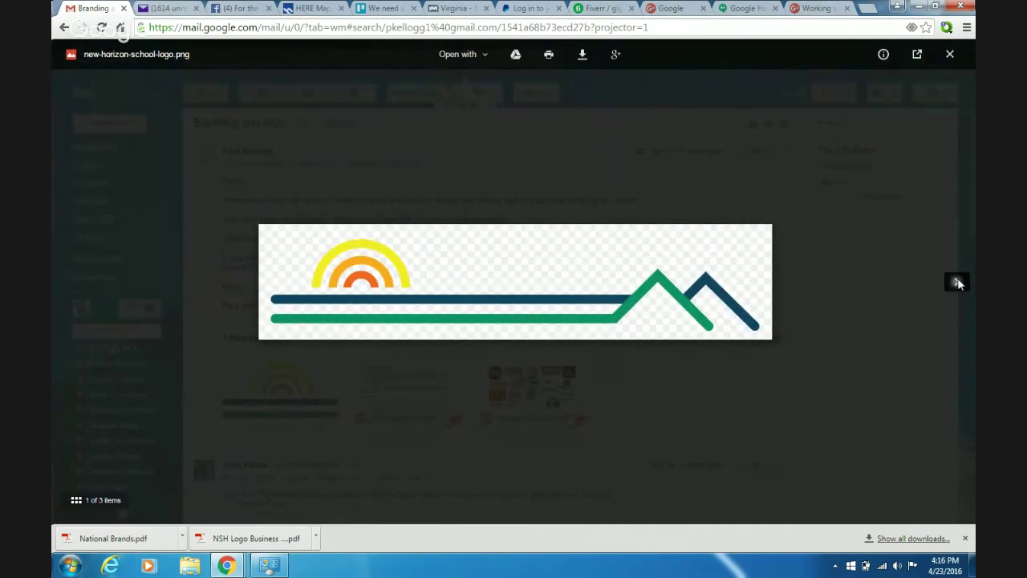
left_click(956, 283)
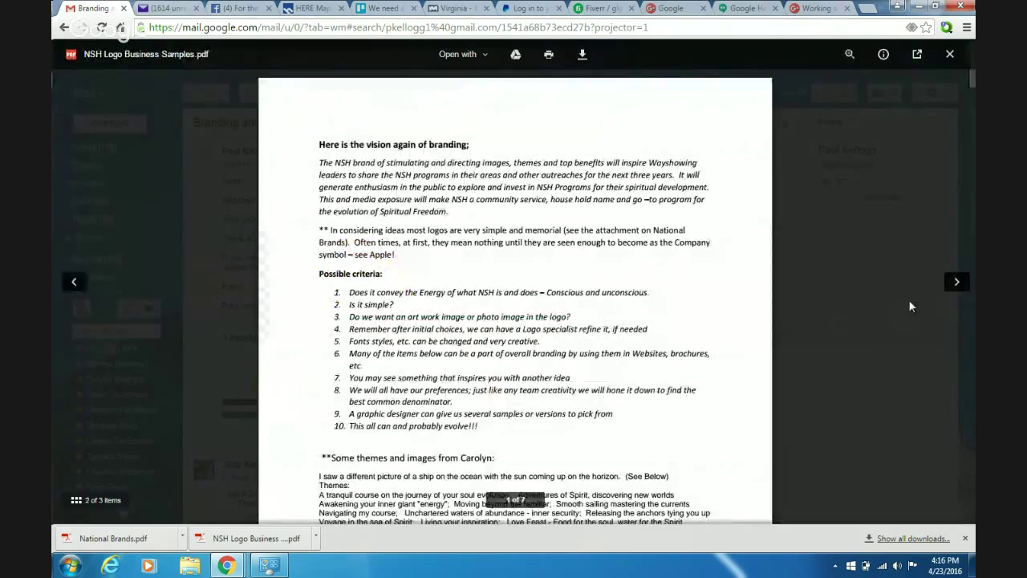
left_click(955, 283)
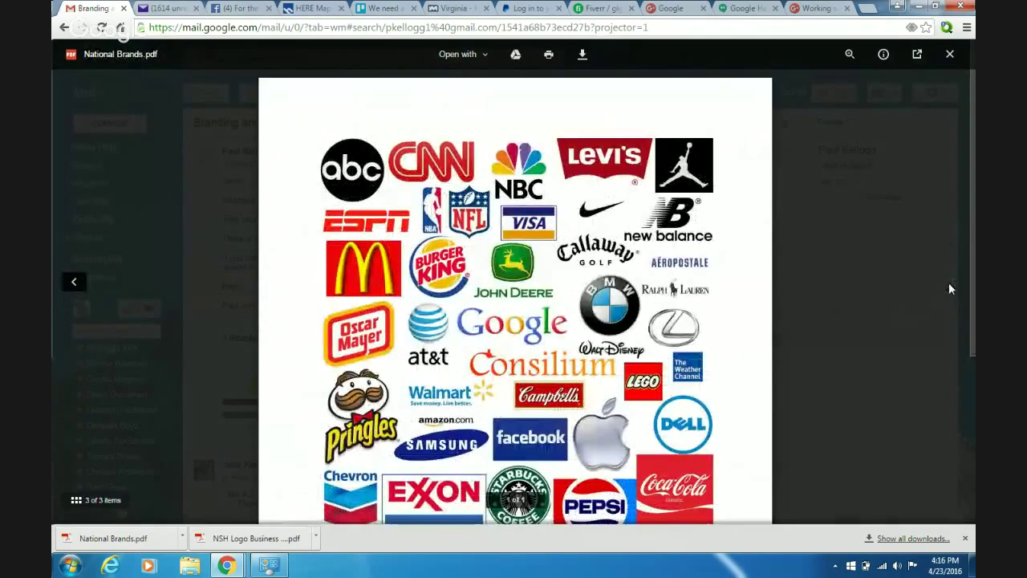
left_click(952, 54)
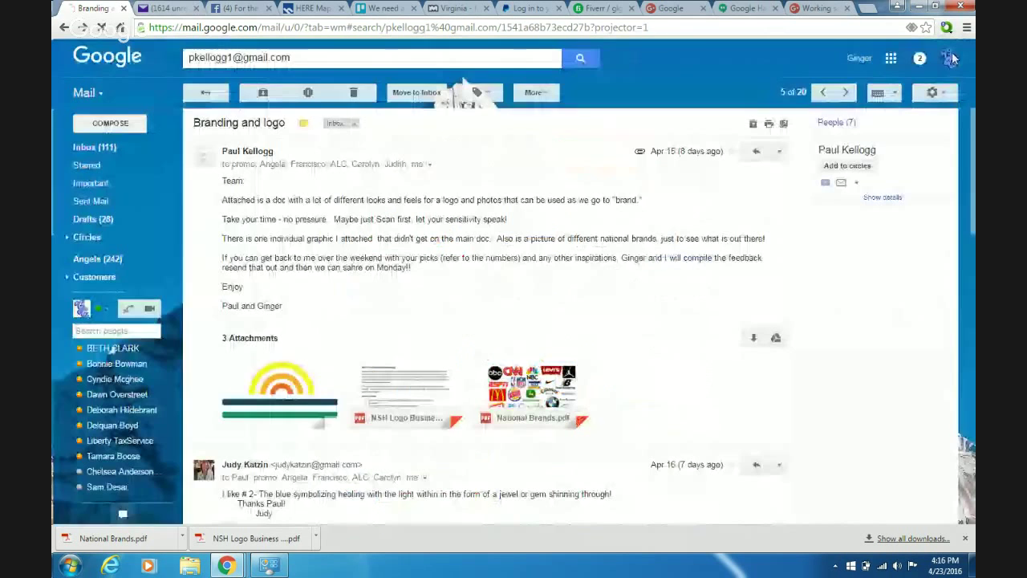
left_click(293, 377)
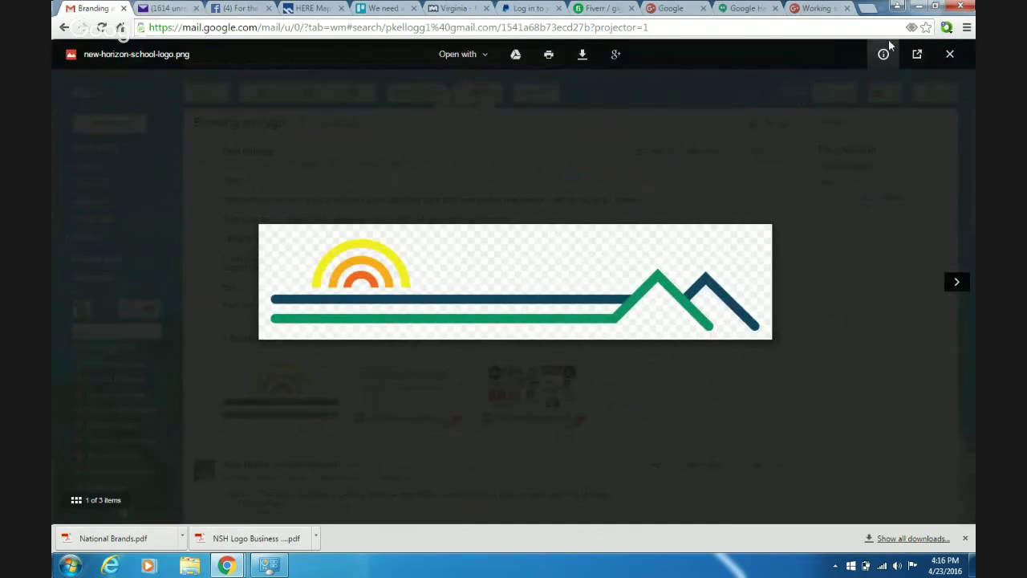
left_click(950, 55)
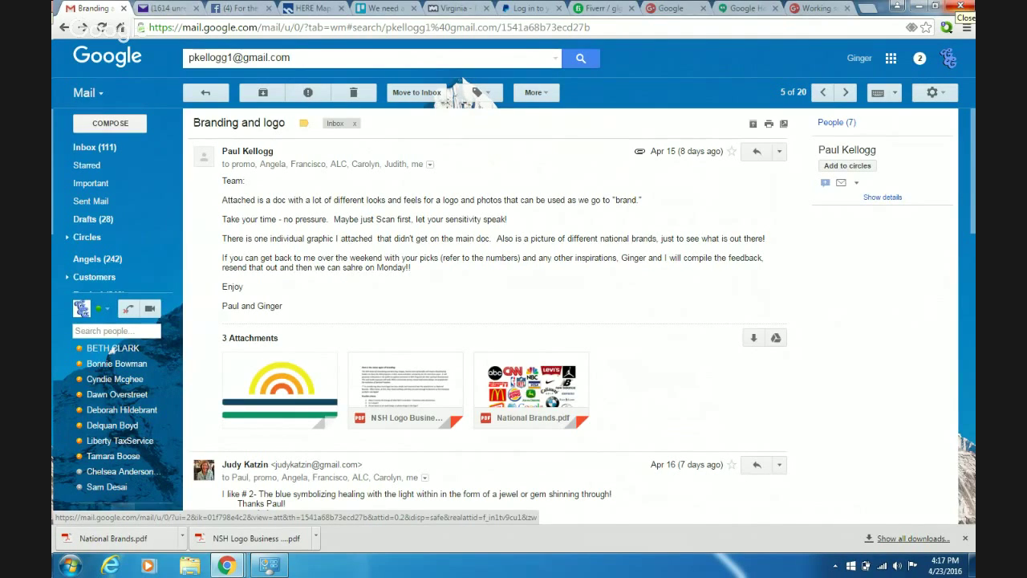
On Fiverr, send the seller 'Can we work with three completely different logos'.
left_click(597, 10)
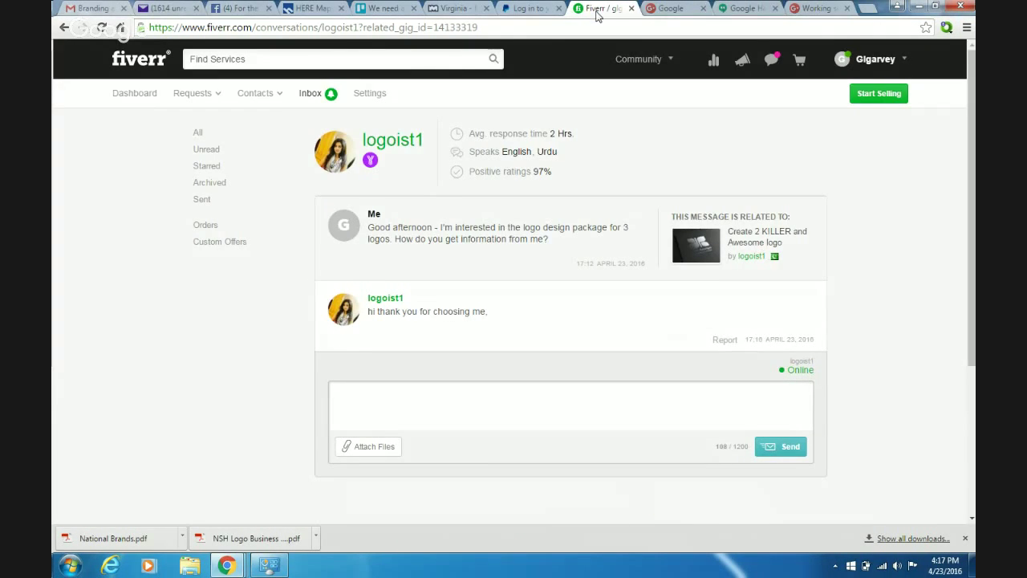
left_click(439, 395)
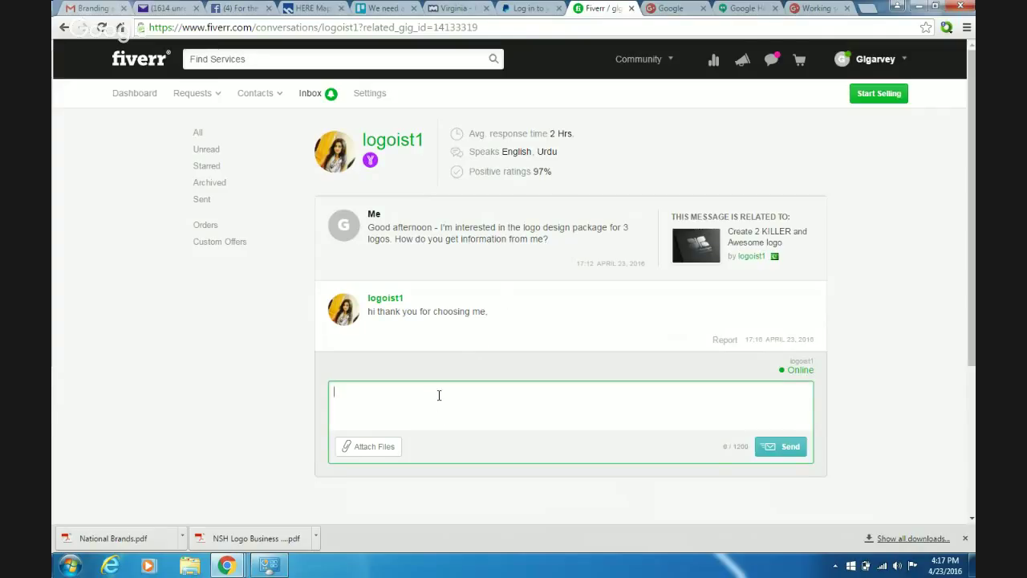
type("Can we work with three completely different")
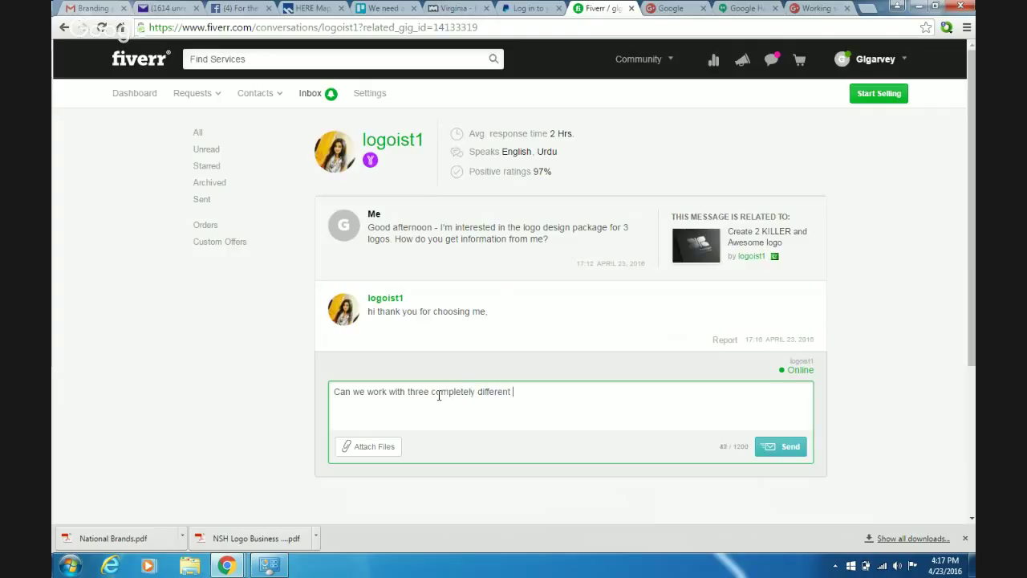
type(" logos?")
left_click(781, 448)
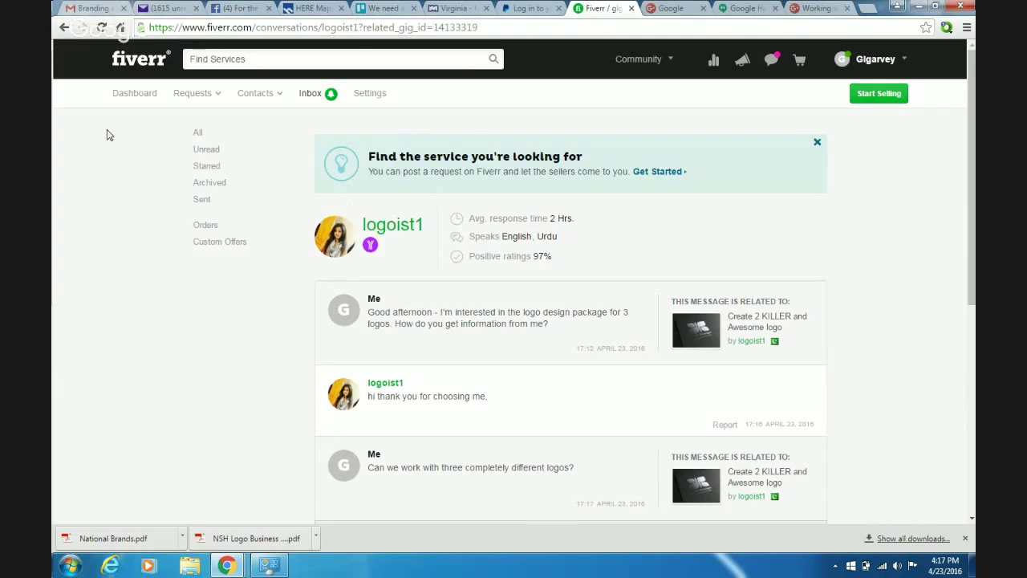
Preview and read through the NSH Logo Samples 2.docx attachment in the Branding and logo email.
left_click(95, 8)
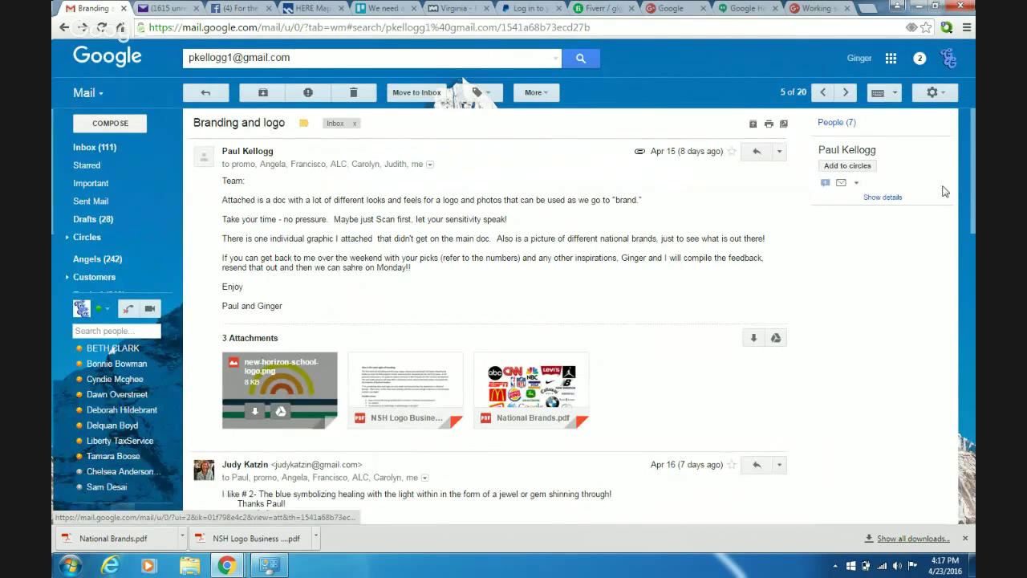
scroll(970, 243, "down", 3)
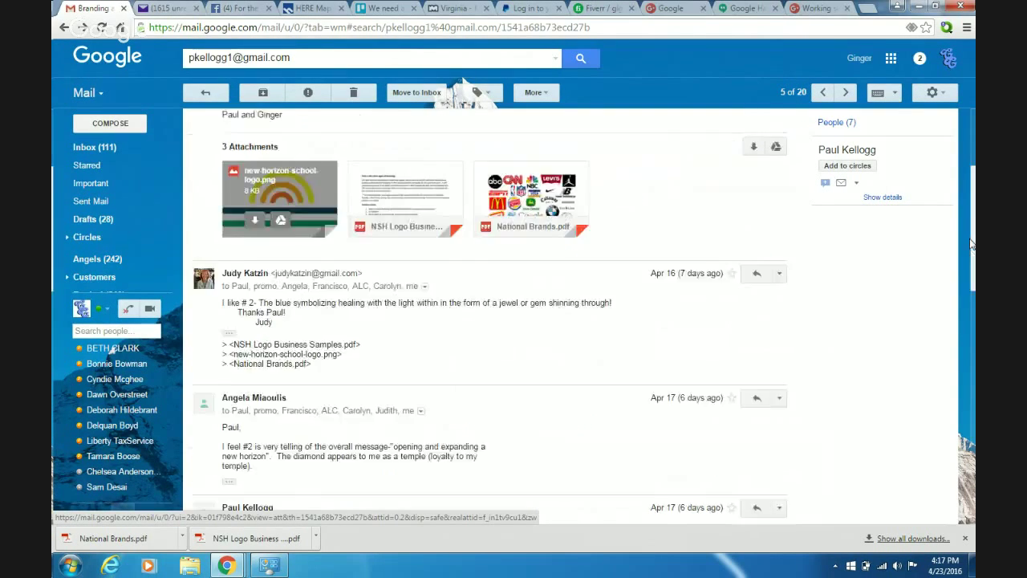
left_click_drag(971, 243, 973, 425)
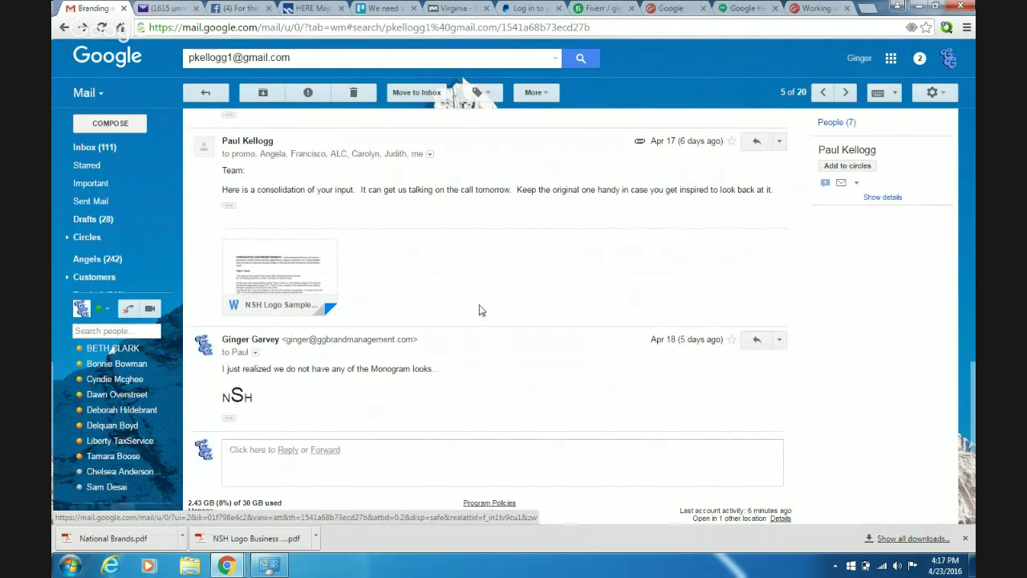
left_click(280, 271)
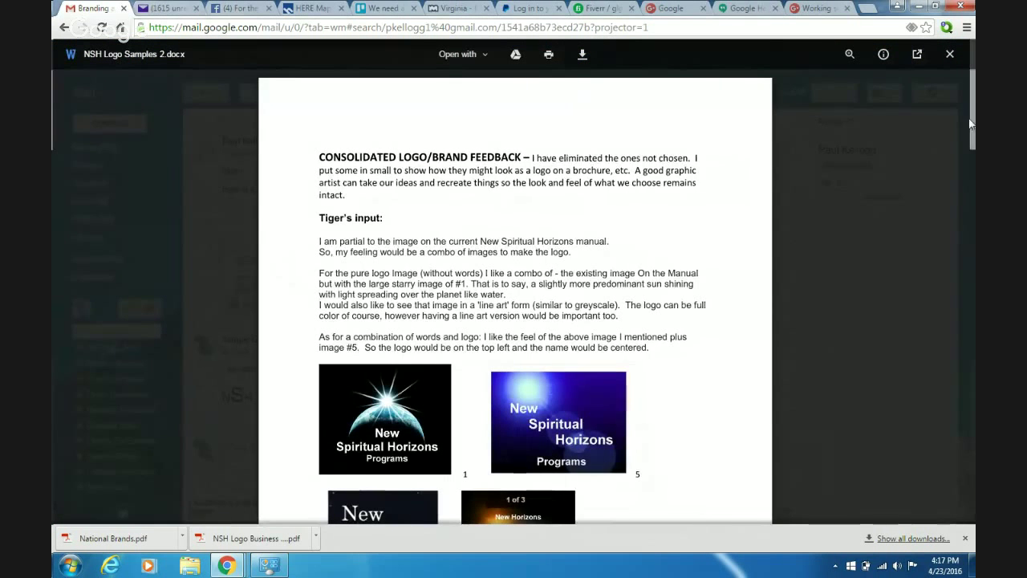
scroll(969, 171, "down", 3)
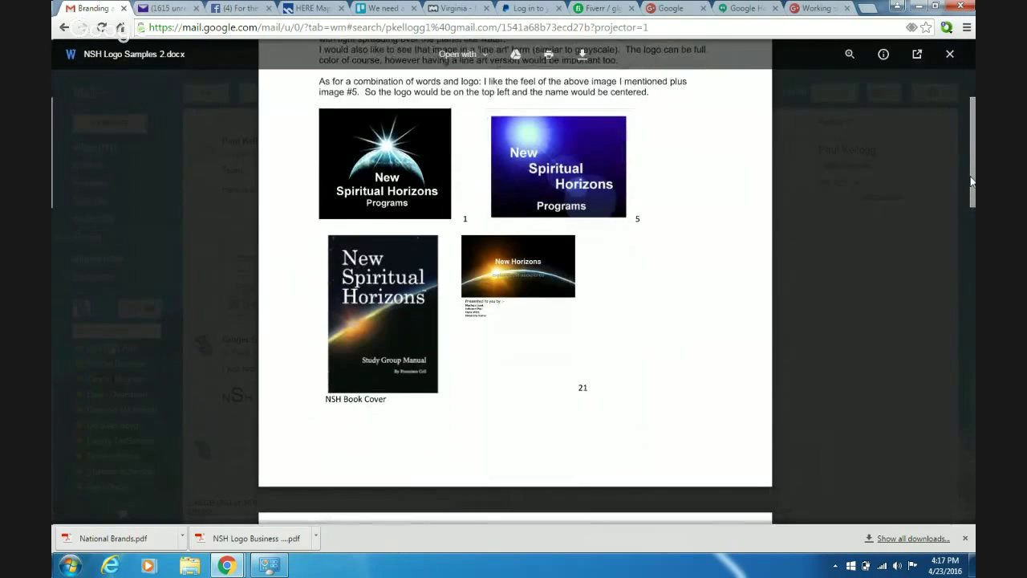
left_click_drag(970, 183, 973, 498)
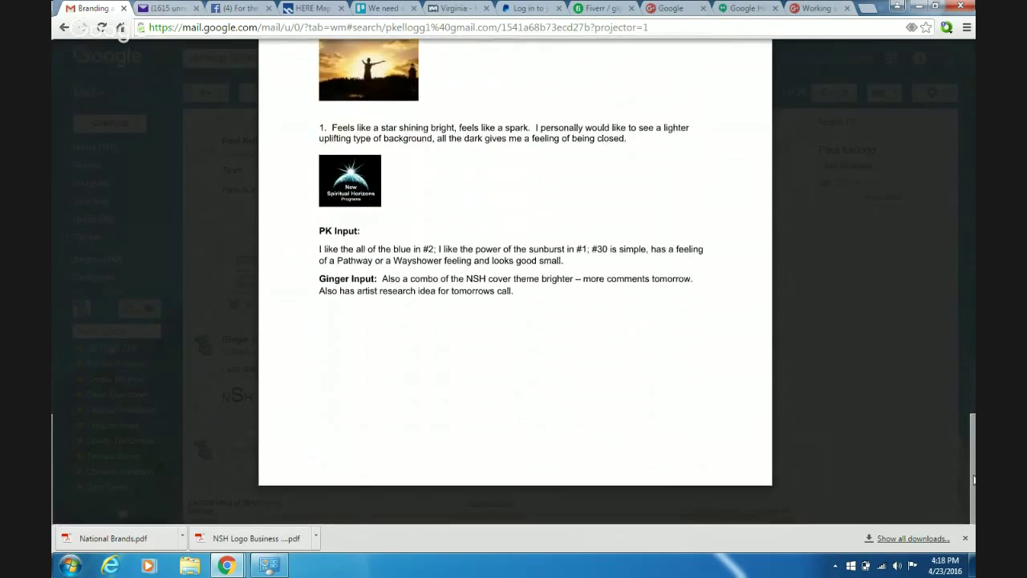
left_click(970, 275)
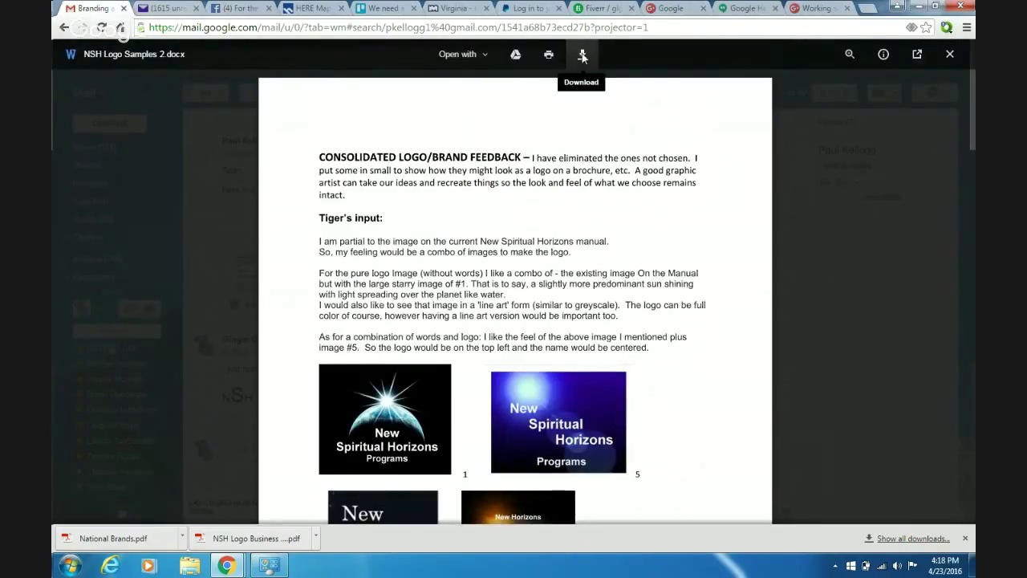
Save NSH Logo Samples 2.docx into Drive's Angels folder and return to the Trello logo card.
left_click(515, 56)
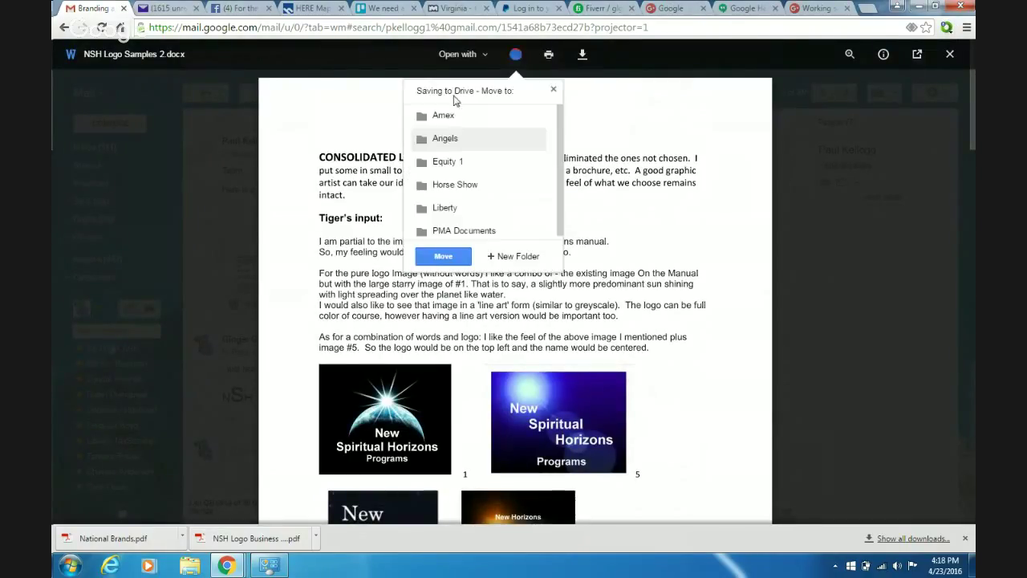
double_click(437, 141)
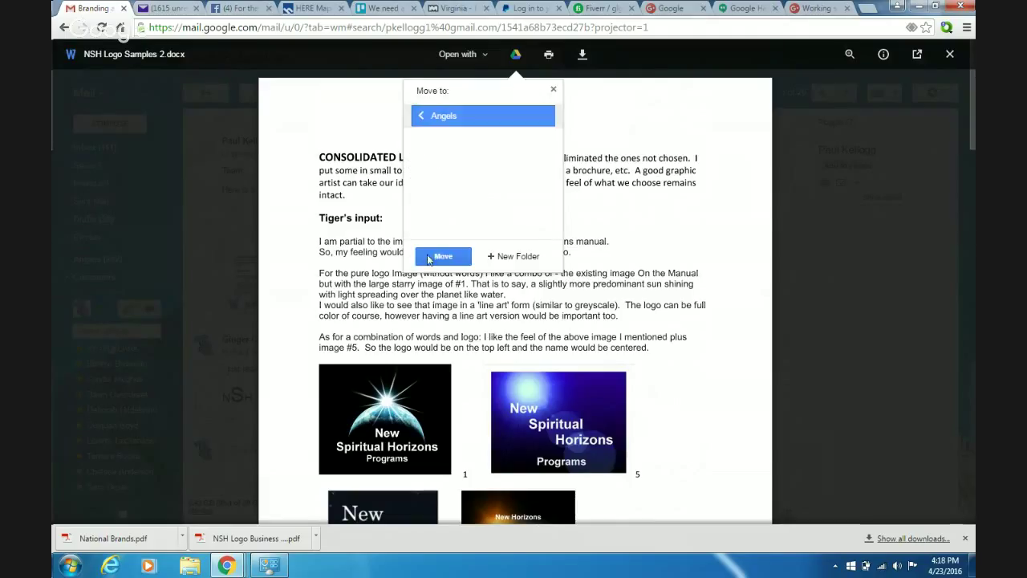
left_click(434, 256)
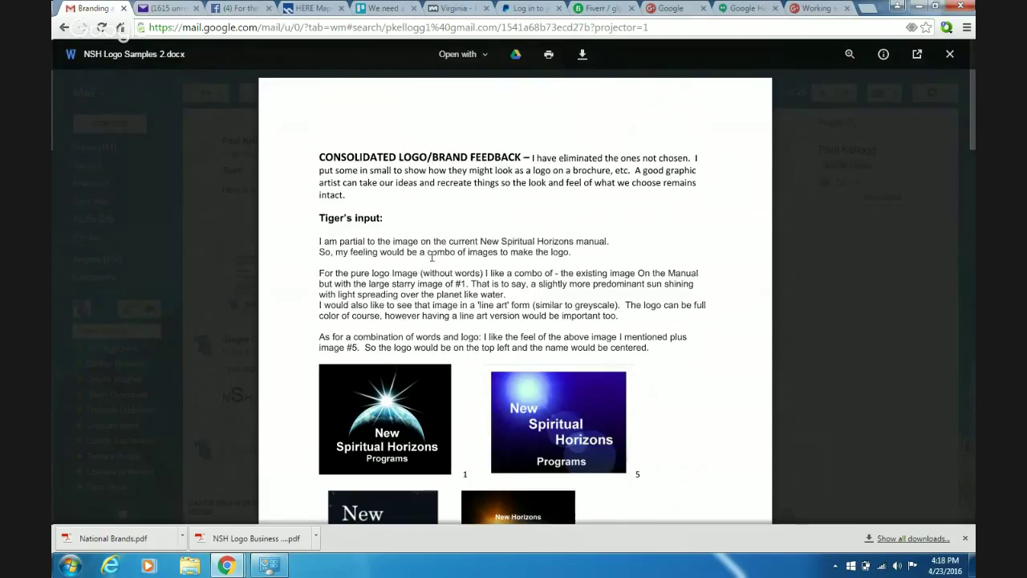
left_click(386, 11)
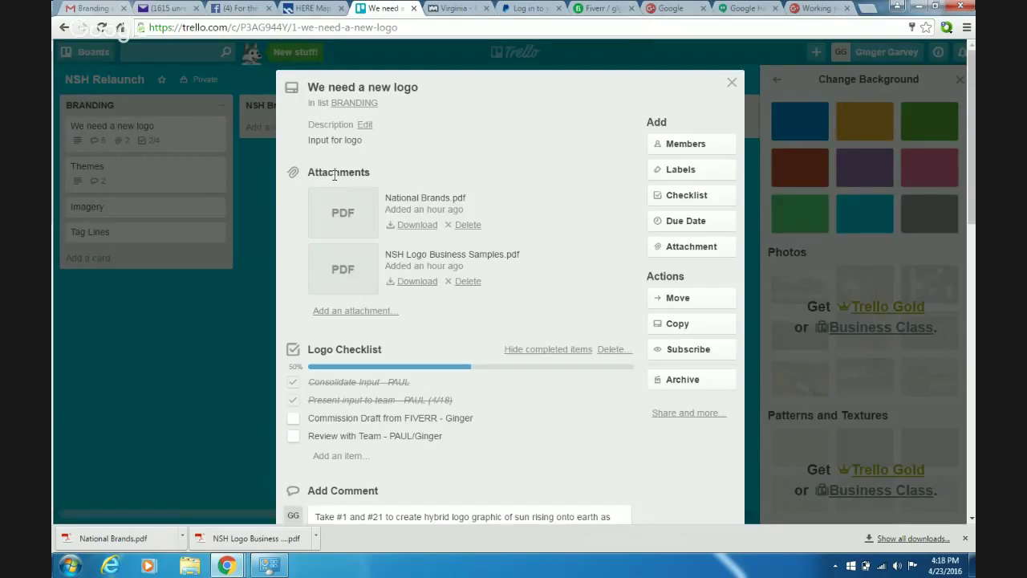
Try repeatedly to add an attachment to the logo card from Google Drive.
left_click(355, 311)
left_click(355, 322)
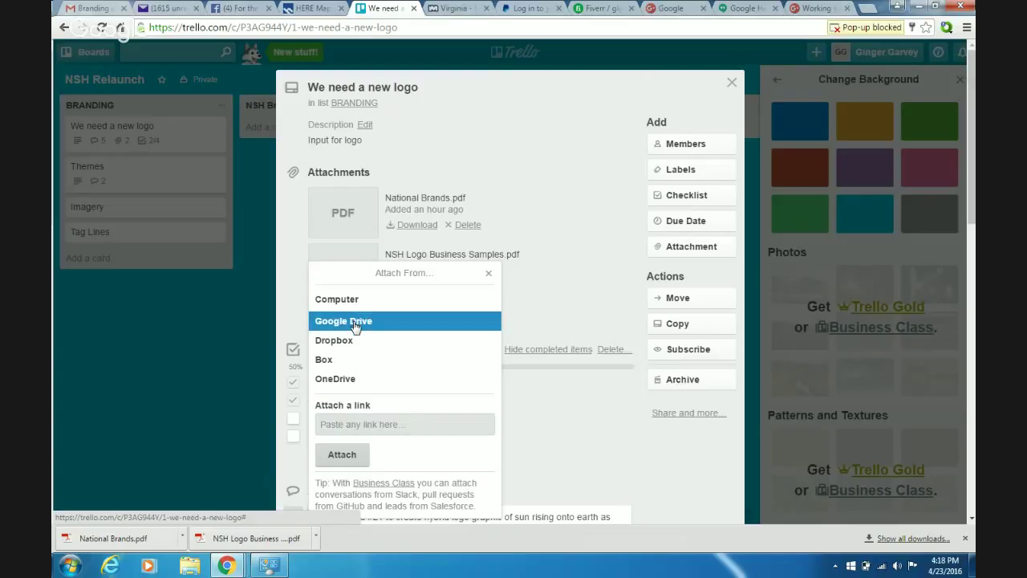
left_click(356, 322)
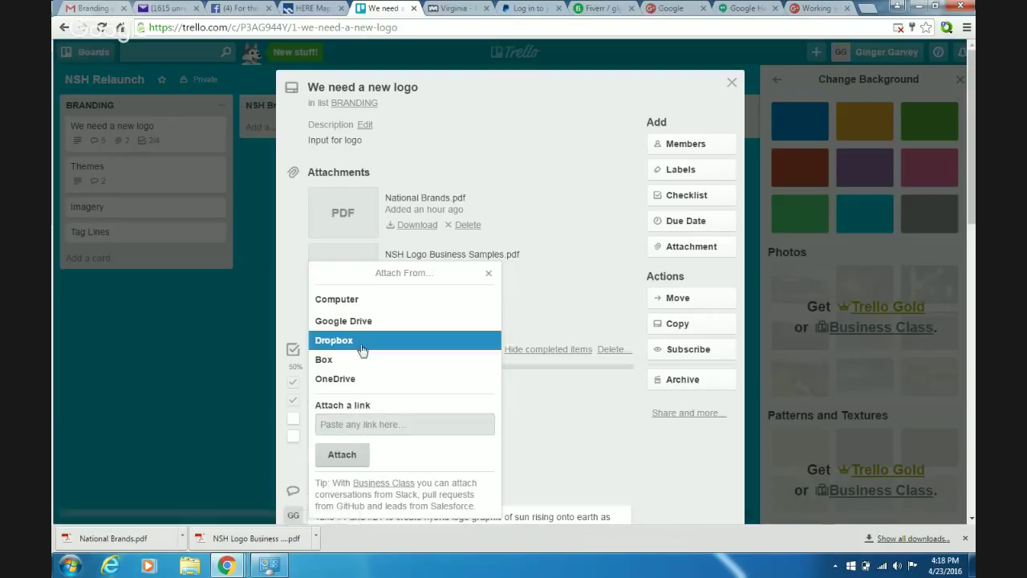
left_click(364, 330)
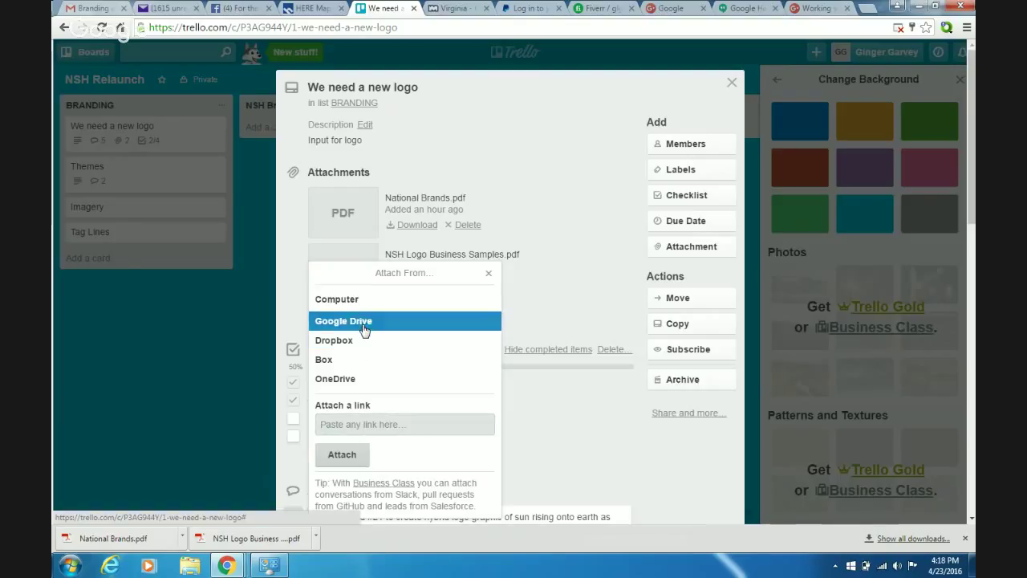
left_click(365, 330)
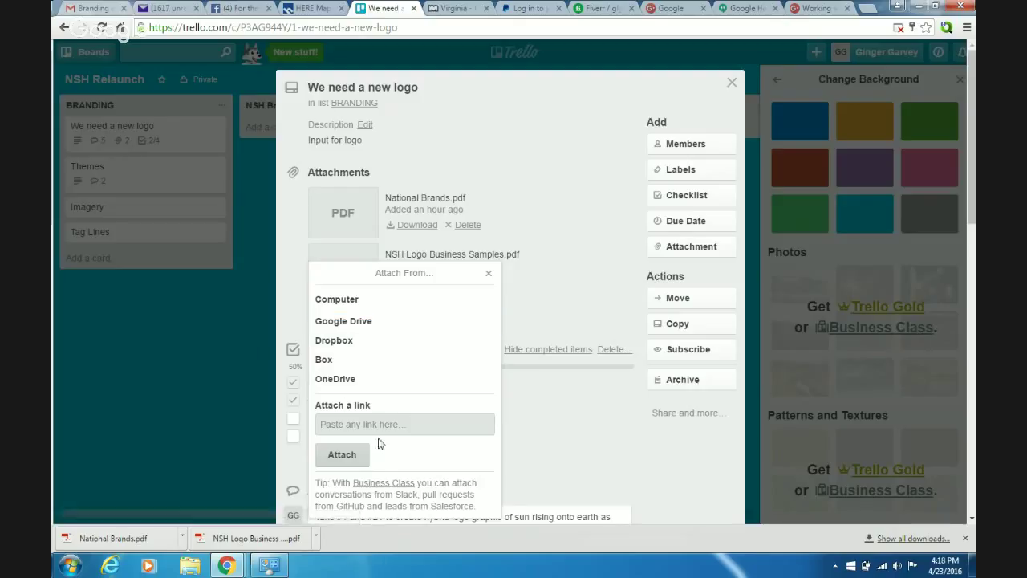
Download NSH Logo Samples 2.docx from the Gmail preview, then attach from Computer in Trello.
left_click(87, 9)
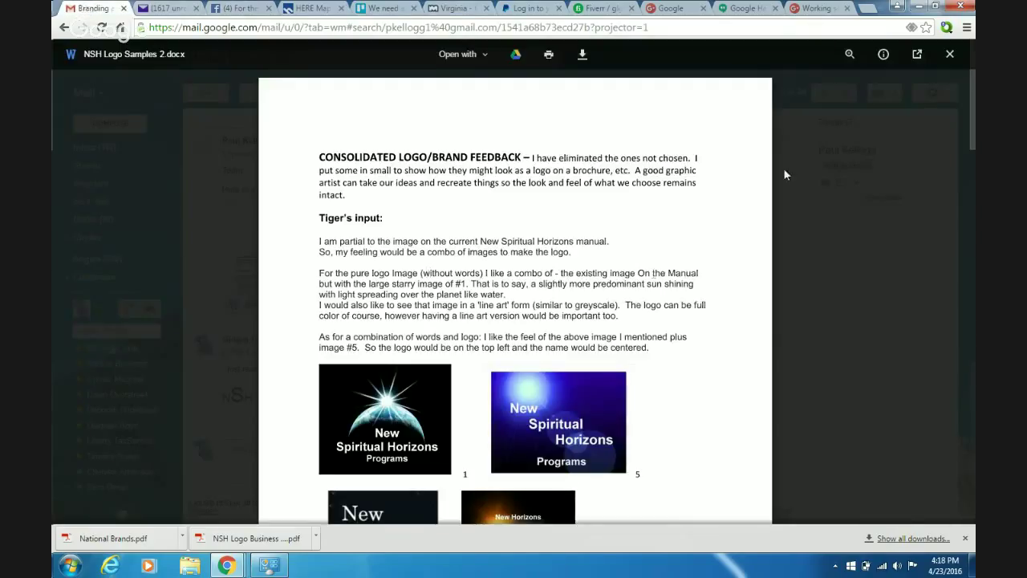
left_click(582, 54)
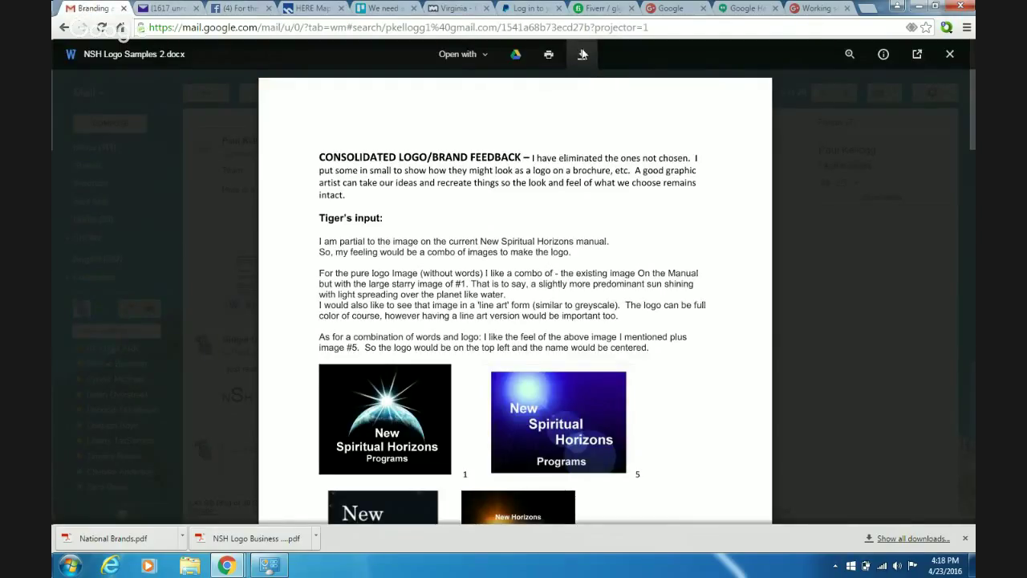
left_click(382, 9)
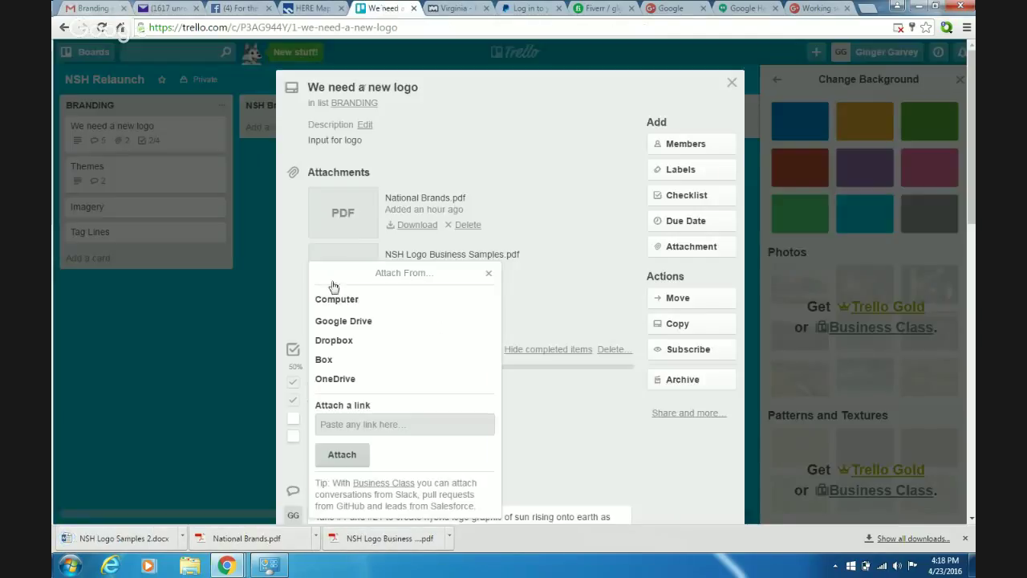
left_click(340, 299)
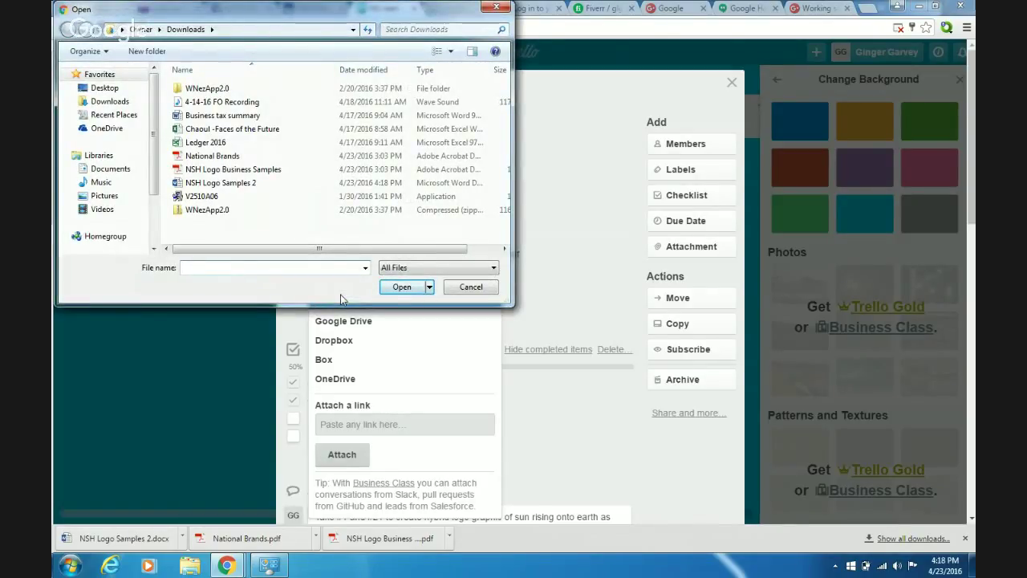
Select NSH Logo Samples 2 in Downloads and upload it to the logo card.
left_click(221, 183)
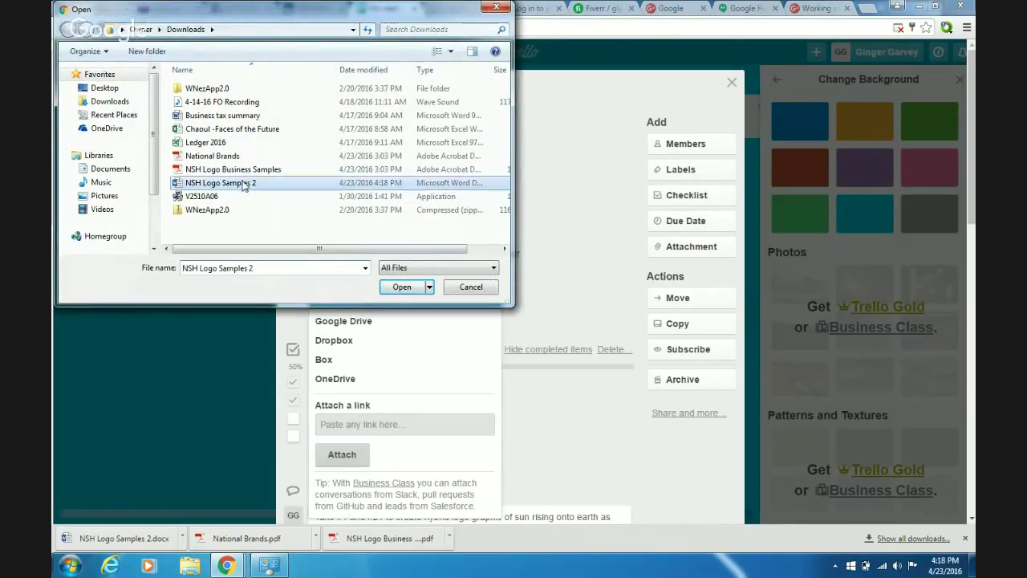
left_click(401, 287)
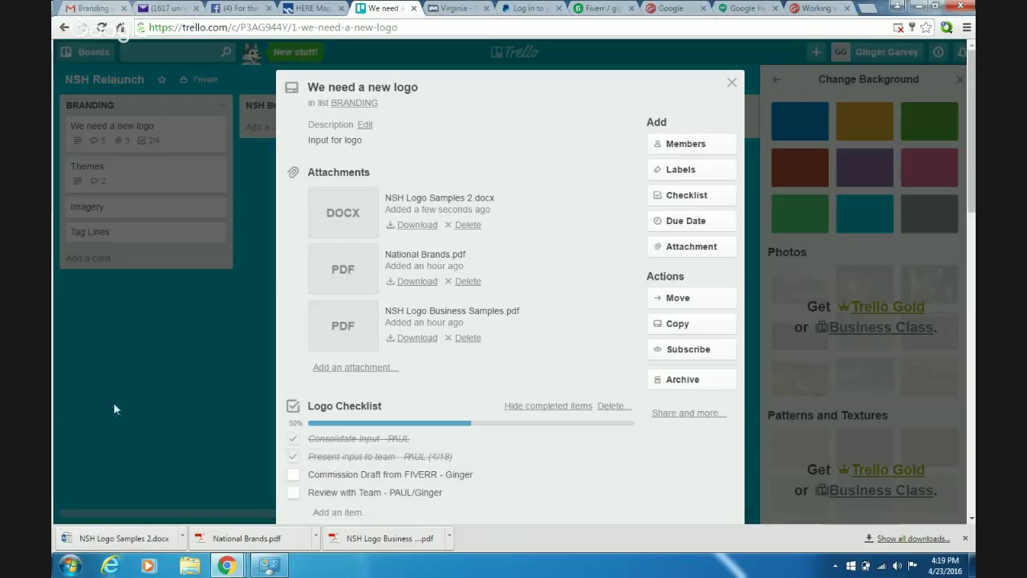
Open and scroll through the NSH Logo Business Samples.pdf attachment, then close it.
left_click(345, 323)
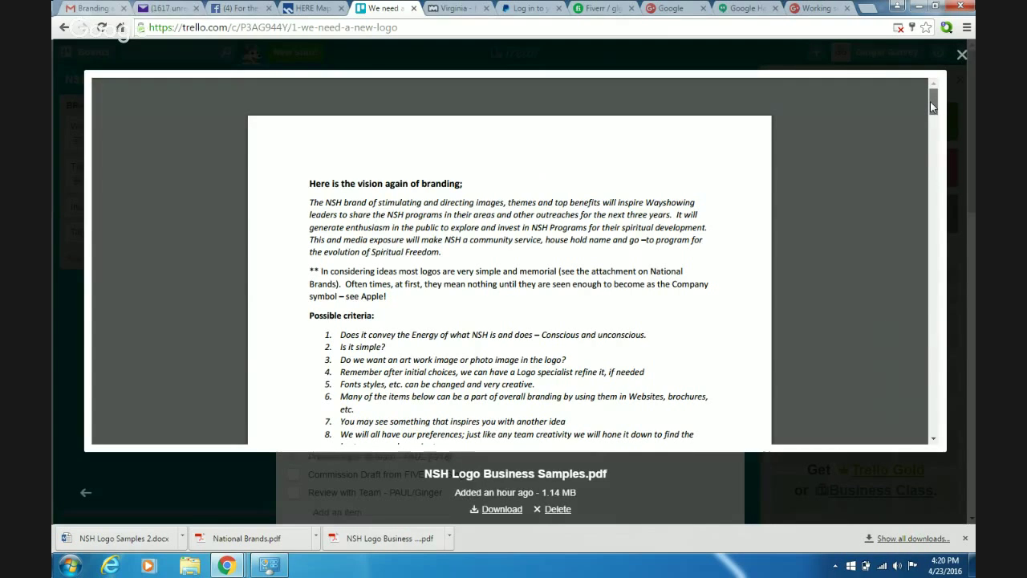
left_click_drag(930, 101, 945, 233)
left_click(962, 55)
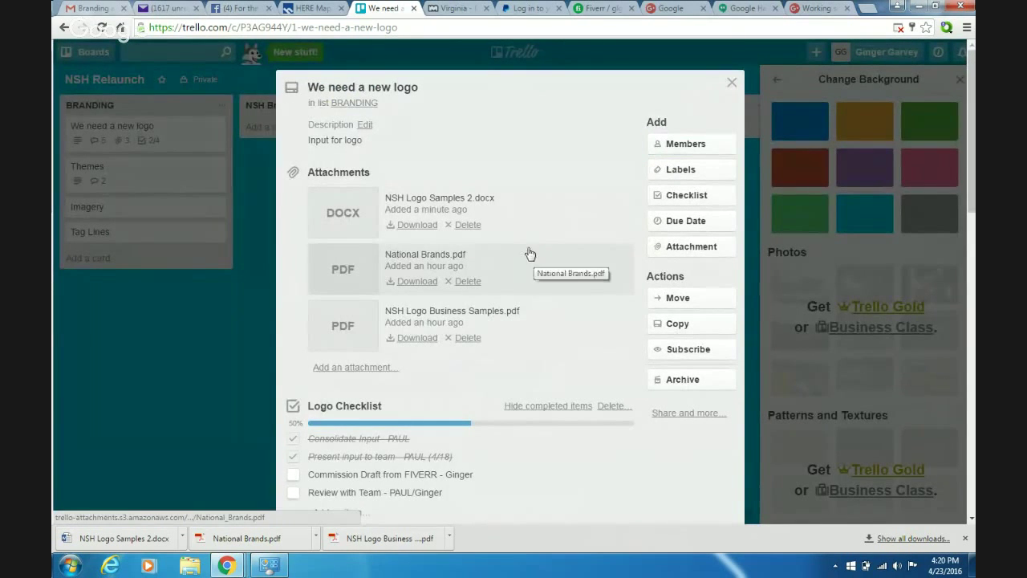
Preview the new NSH Logo Samples 2.docx attachment down to its PK and Ginger notes, then close it.
left_click(350, 211)
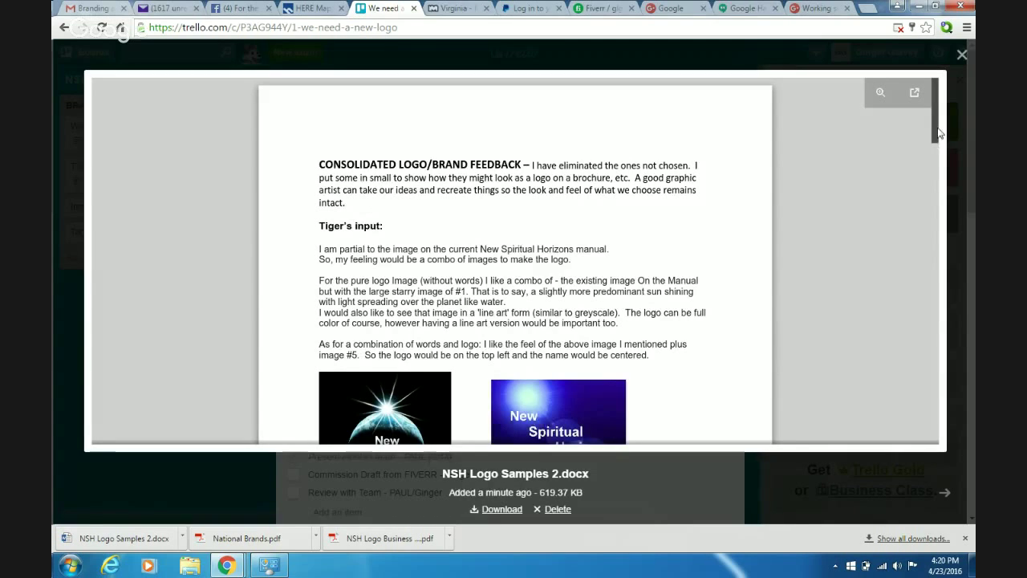
left_click_drag(936, 134, 921, 418)
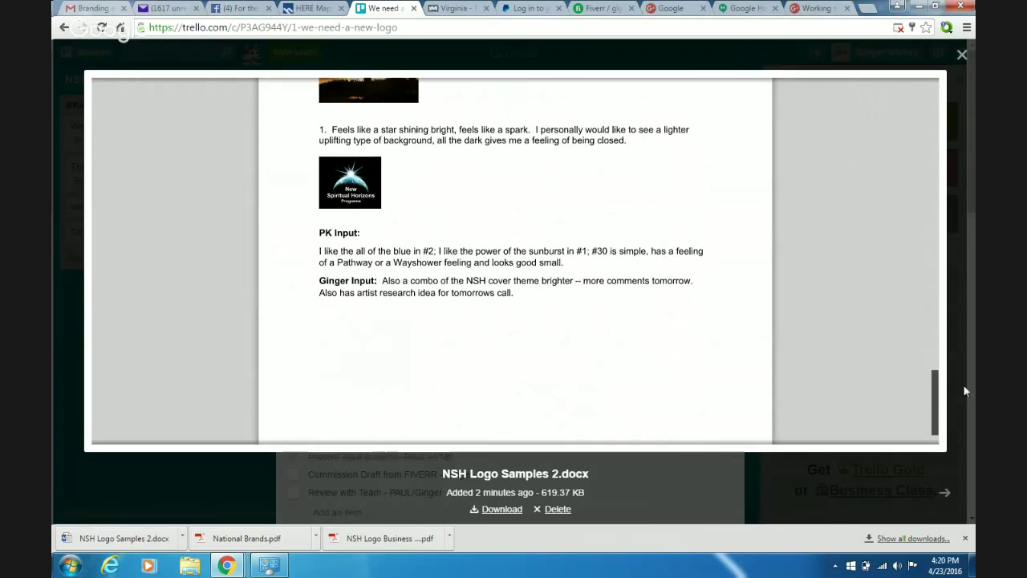
left_click(961, 56)
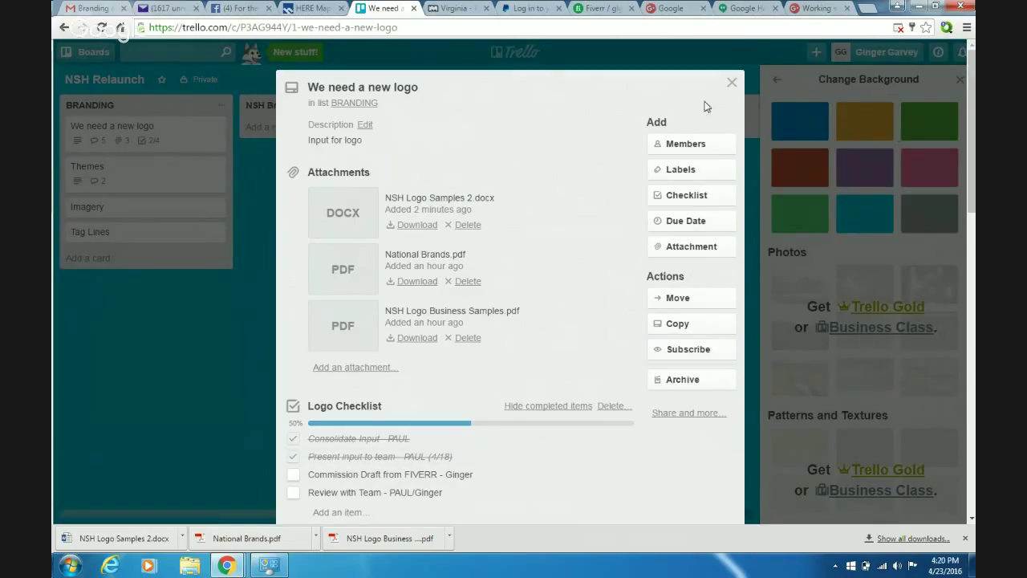
Open NSH Logo Samples 2.docx from Chrome's download bar, showing it in Word's Protected View.
left_click(971, 509)
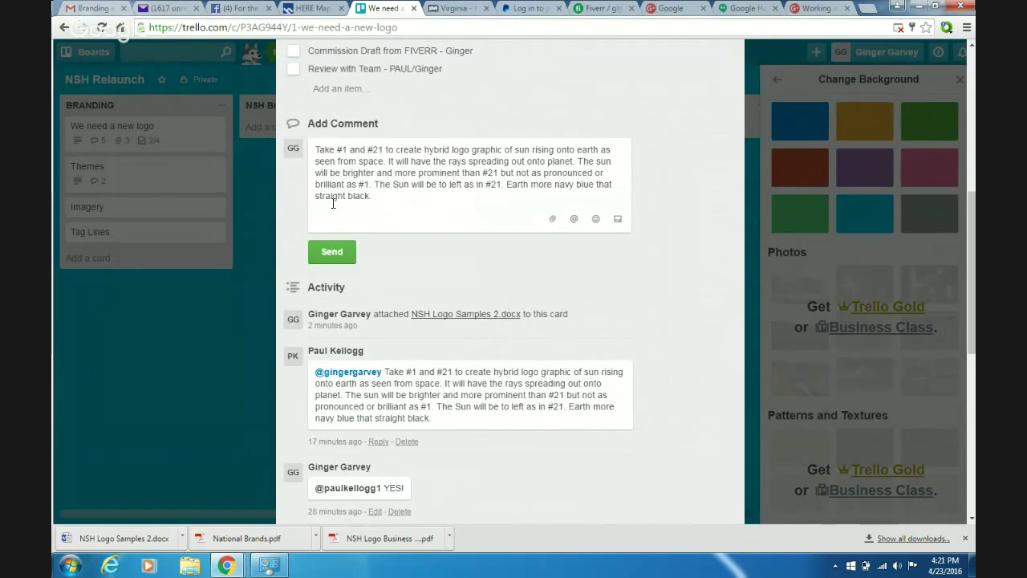
left_click(551, 221)
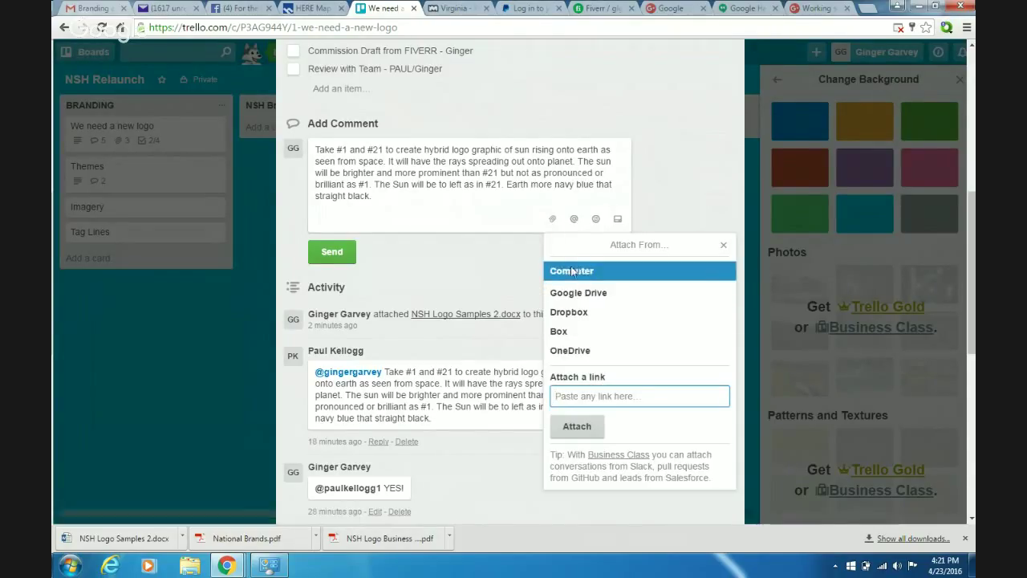
left_click(459, 265)
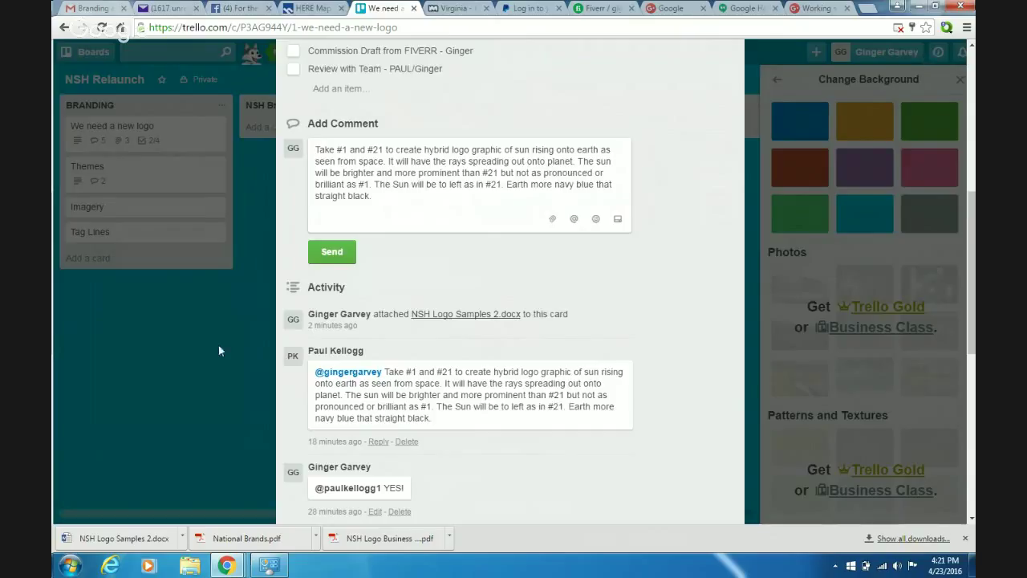
left_click(106, 539)
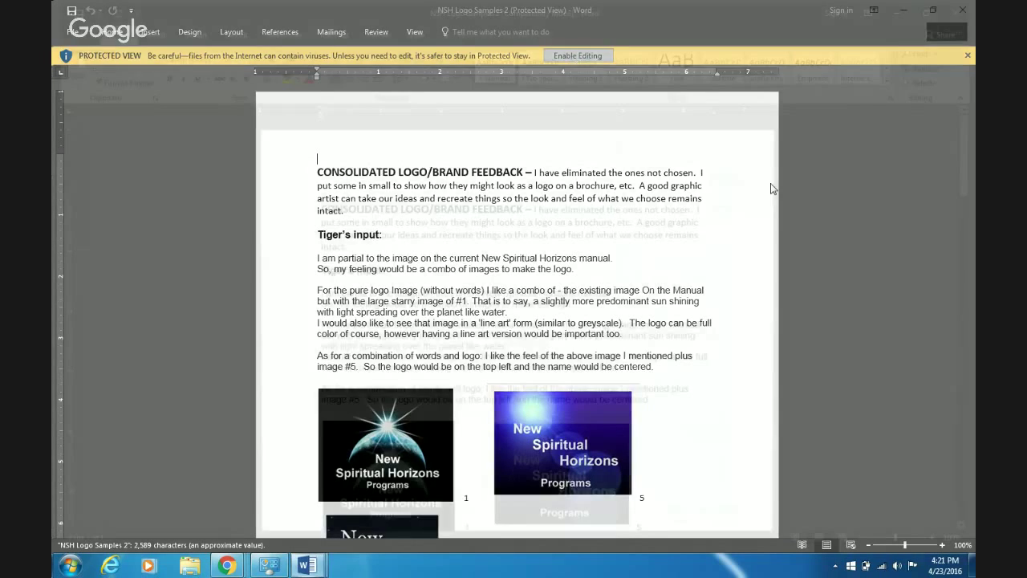
Enable editing on NSH Logo Samples 2 and scroll through its feedback pages to the PK and Ginger notes.
left_click(577, 56)
left_click_drag(972, 191, 973, 232)
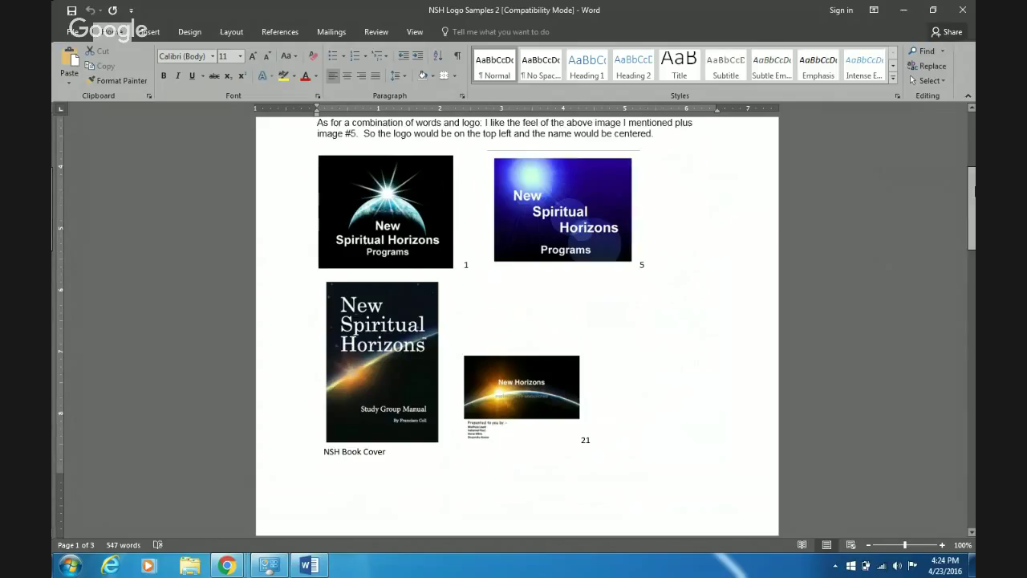
left_click_drag(971, 191, 973, 353)
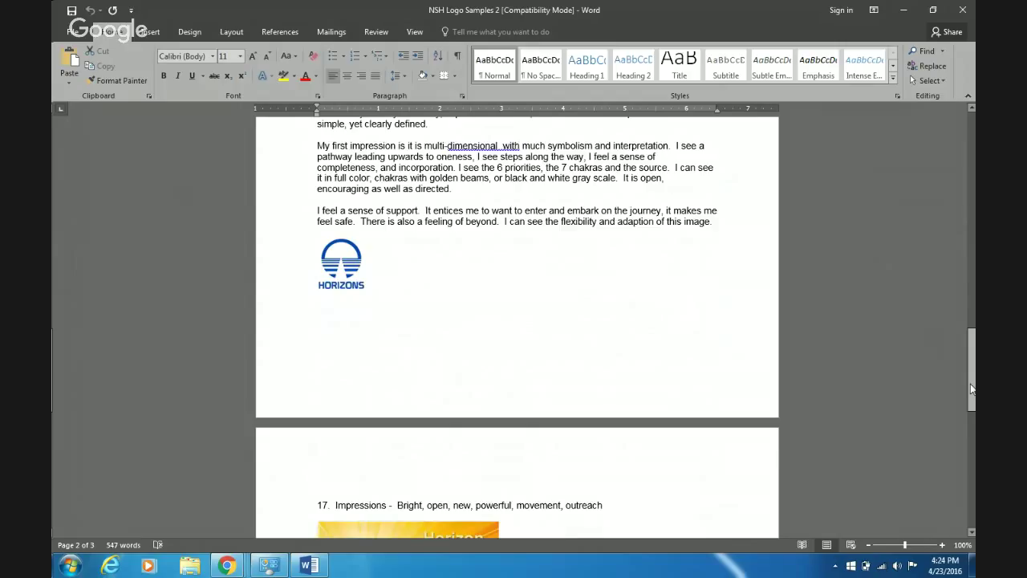
left_click_drag(971, 389, 974, 523)
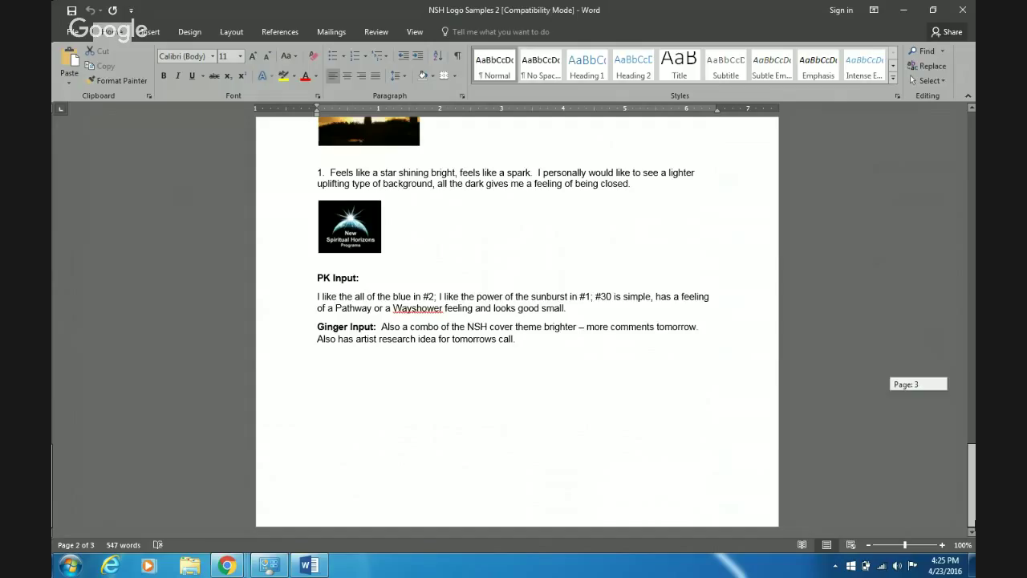
Return to the top of the Word document and close the stray blank IE window.
key("ctrl+Home")
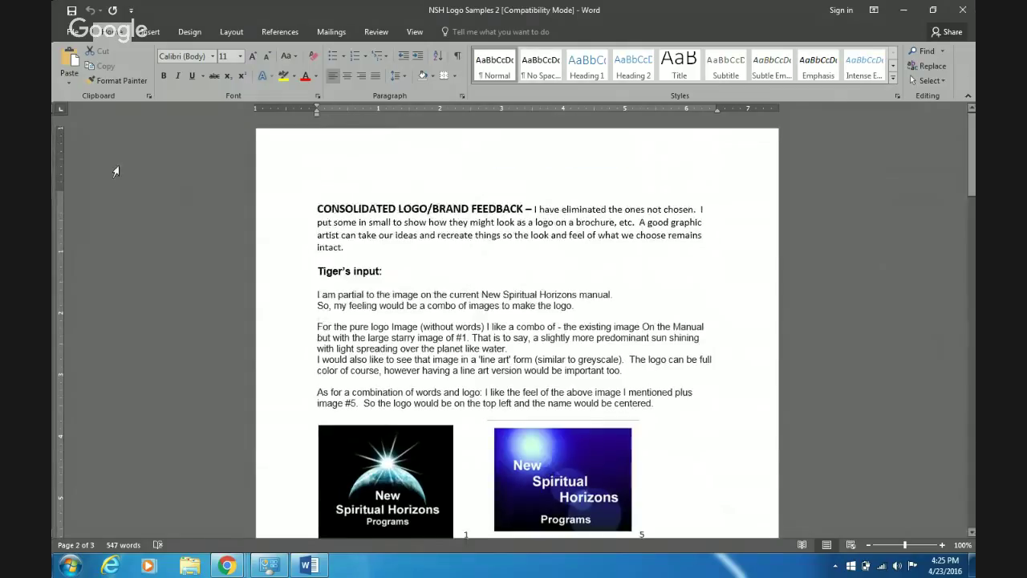
left_click(110, 565)
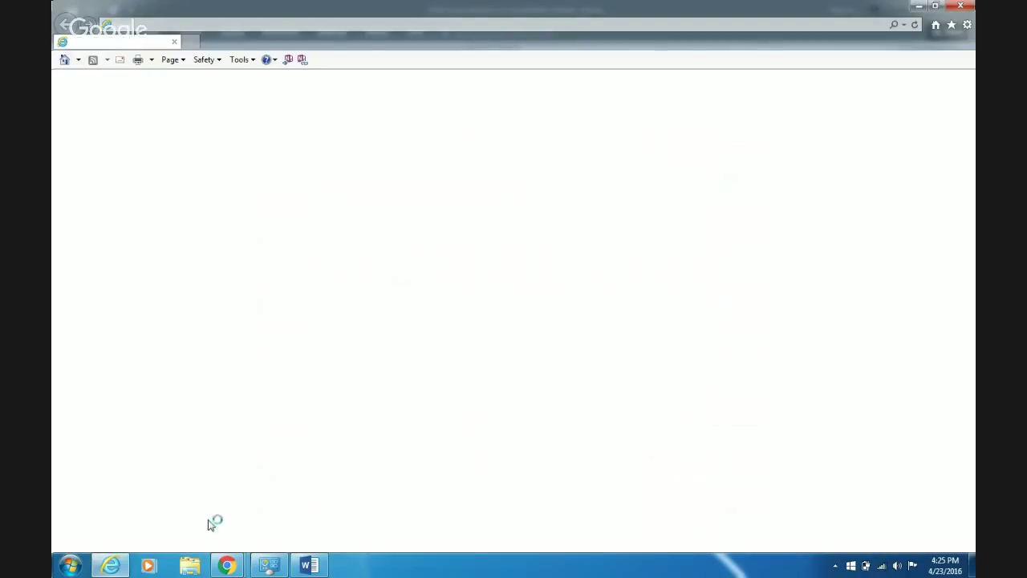
left_click(959, 8)
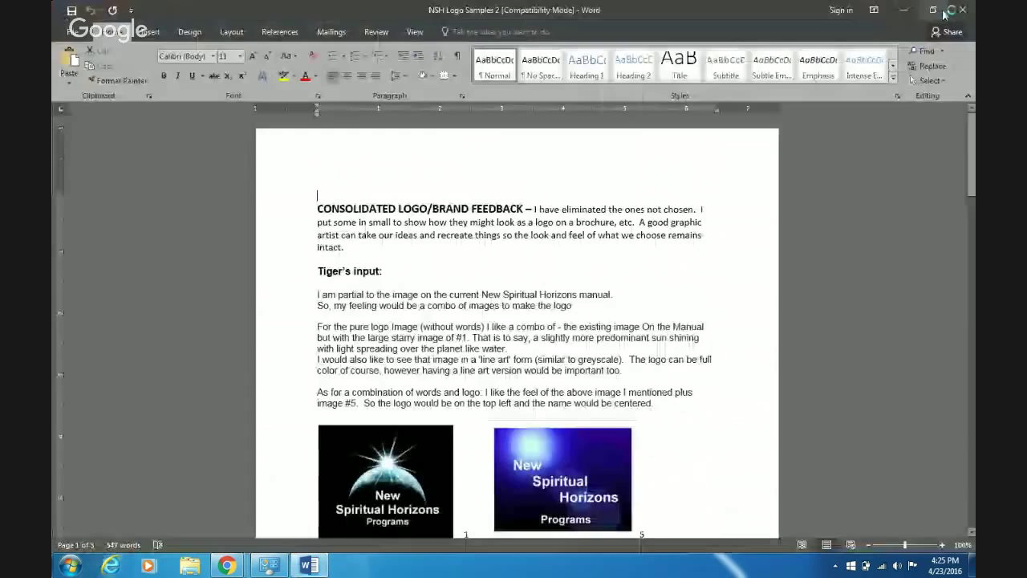
Switch through the Chrome windows to the Fiverr conversation with the logo seller.
left_click(227, 567)
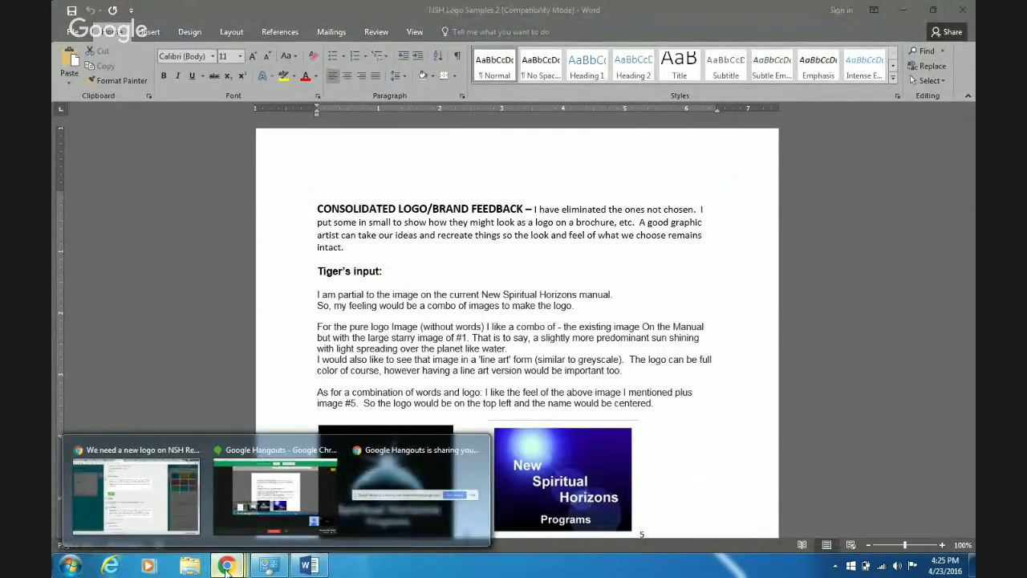
mouse_move(305, 488)
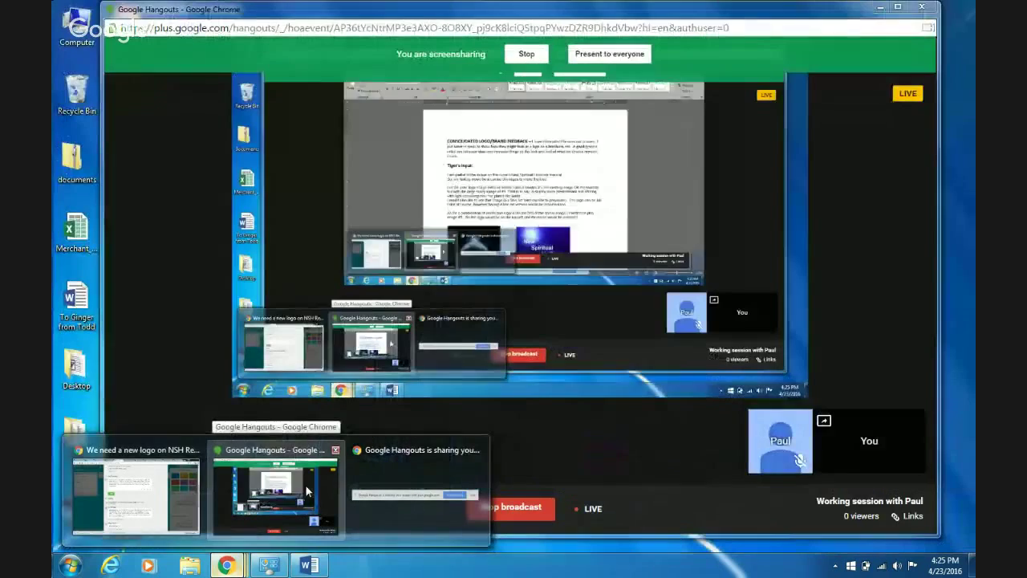
left_click(305, 491)
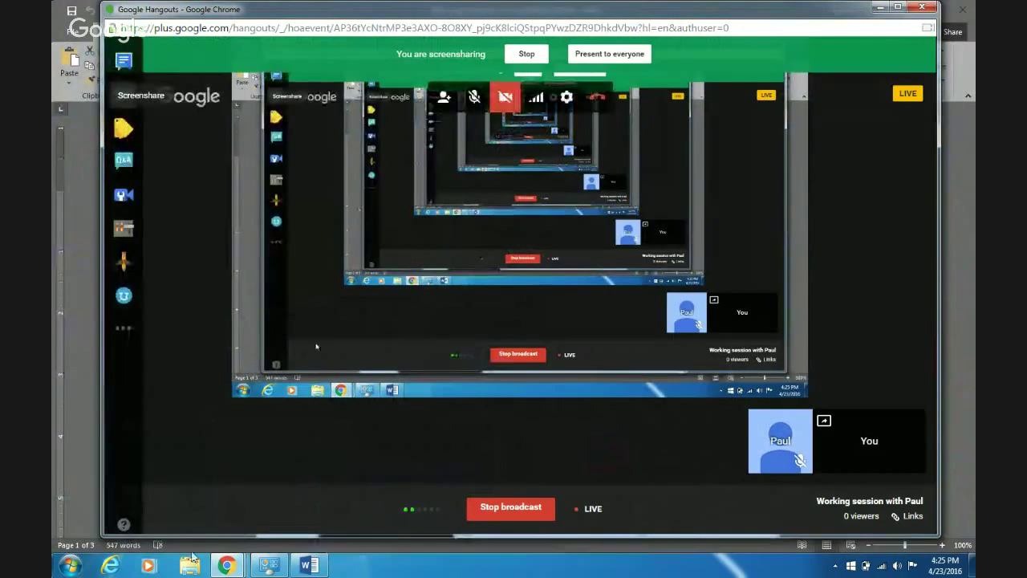
mouse_move(231, 567)
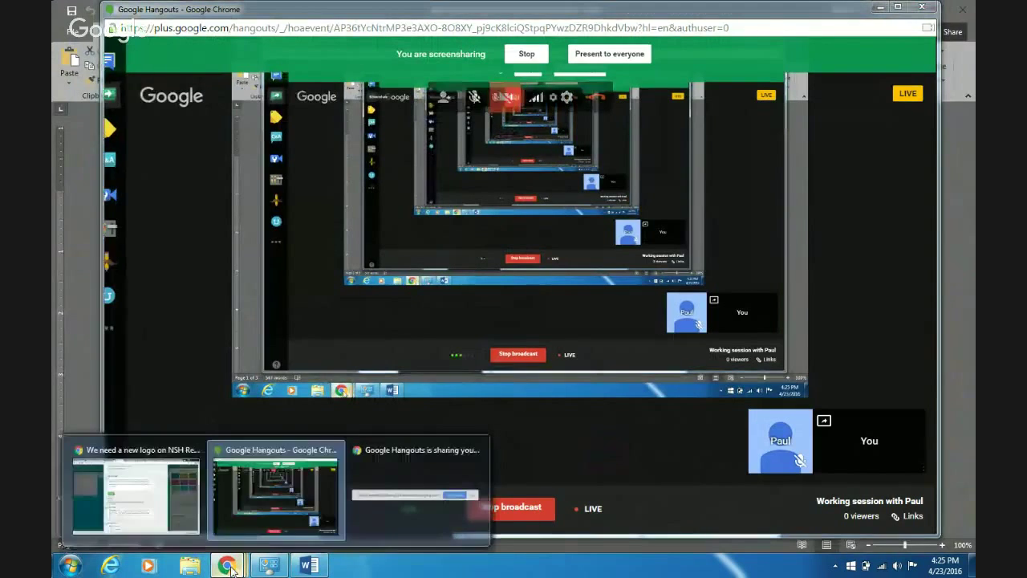
left_click(151, 485)
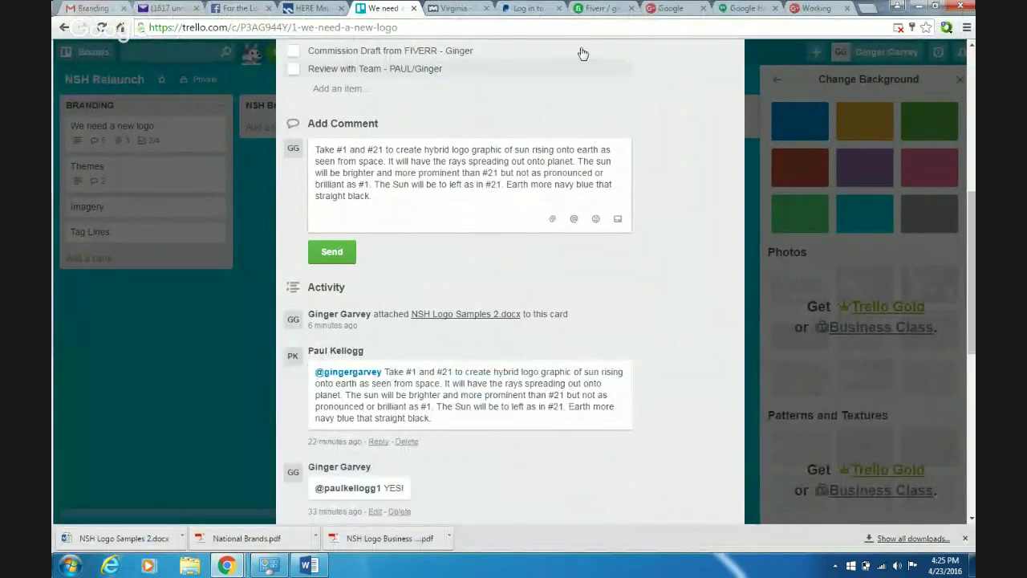
left_click(593, 10)
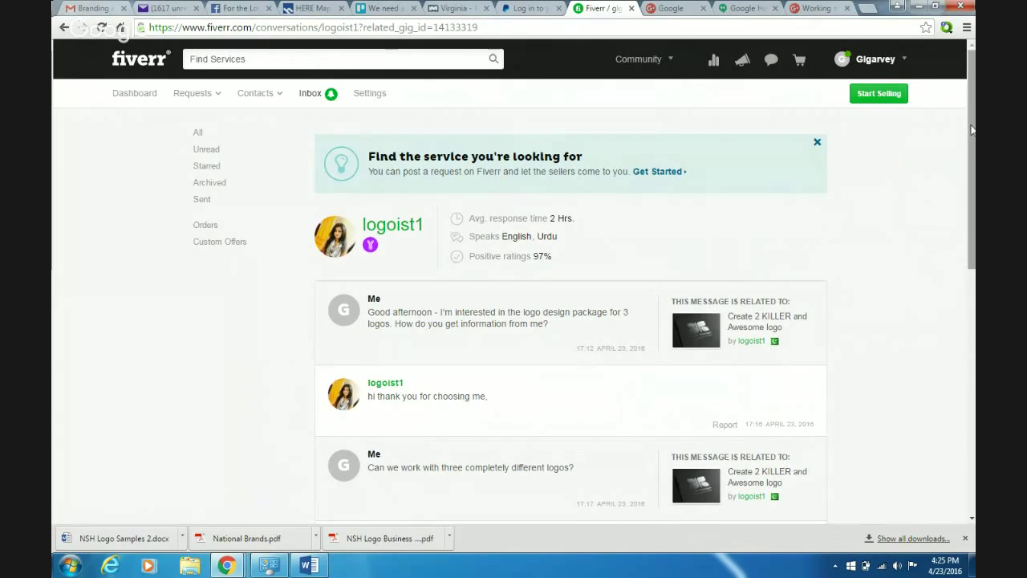
Open logoist1's 'I will create 2 KILLER and Awesome logo' gig from the seller's profile.
left_click_drag(969, 126, 967, 65)
left_click(394, 229)
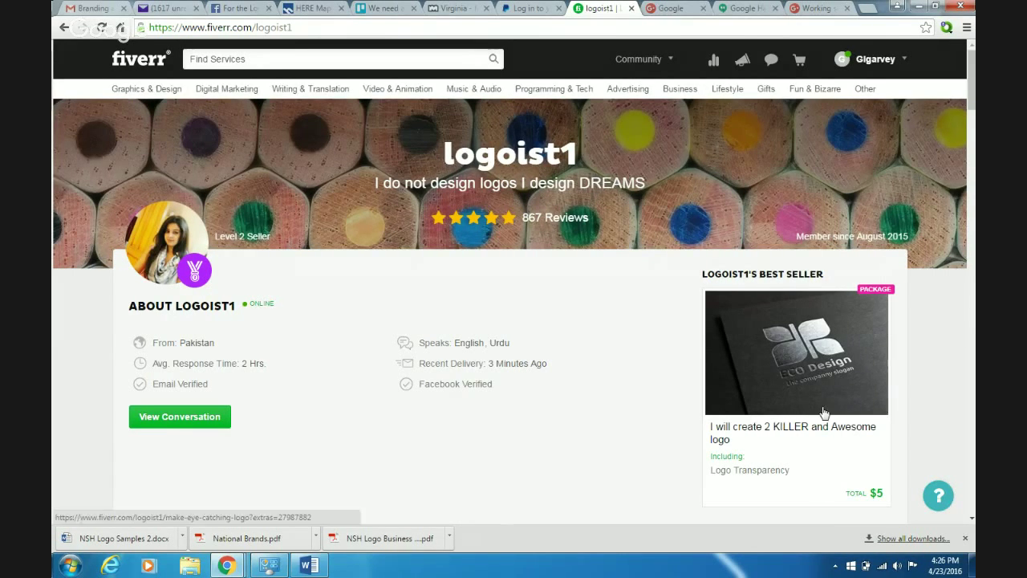
left_click(799, 365)
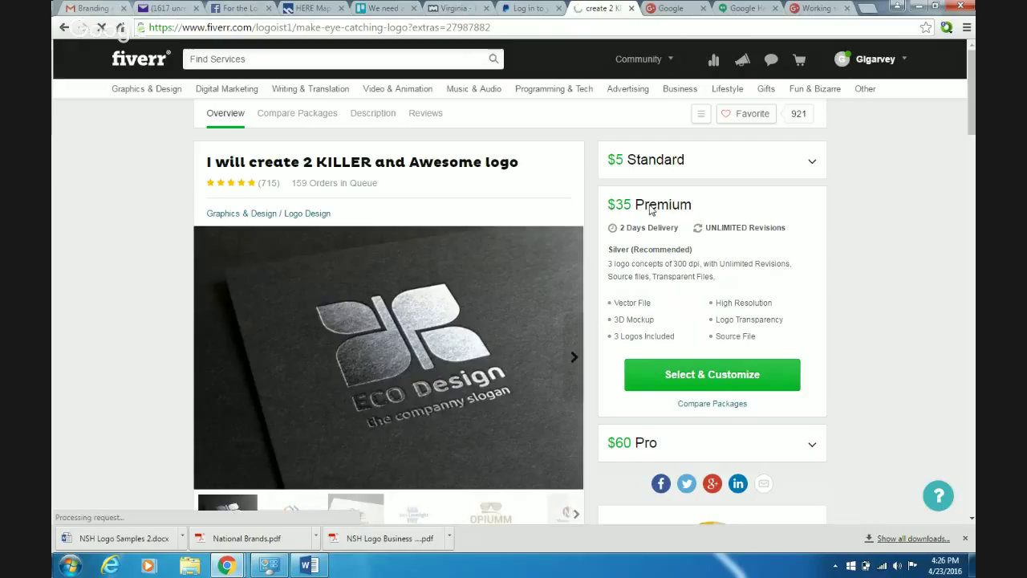
Order the $35 Premium package and proceed to the $36.75 Pay step.
left_click(695, 377)
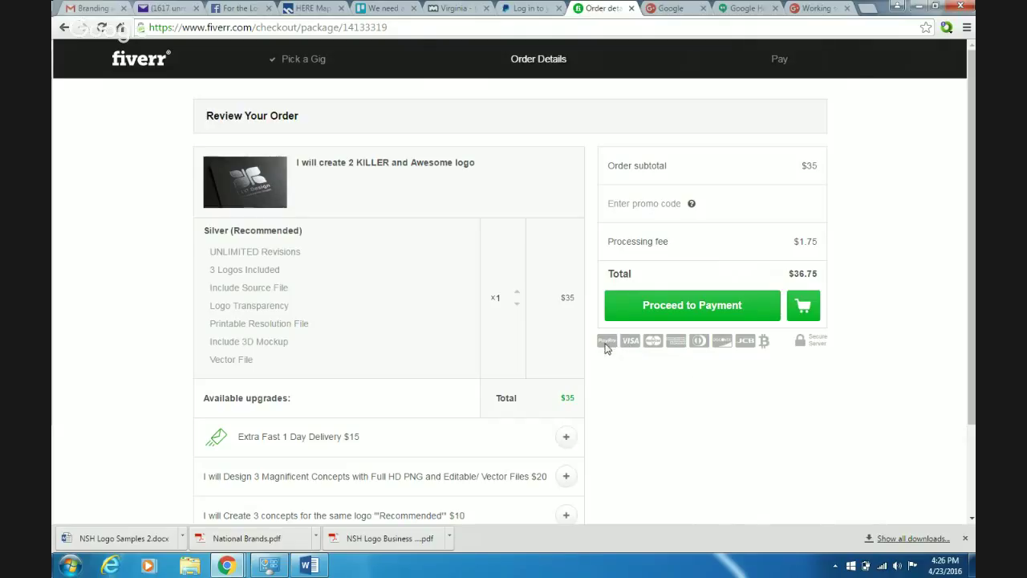
left_click(714, 308)
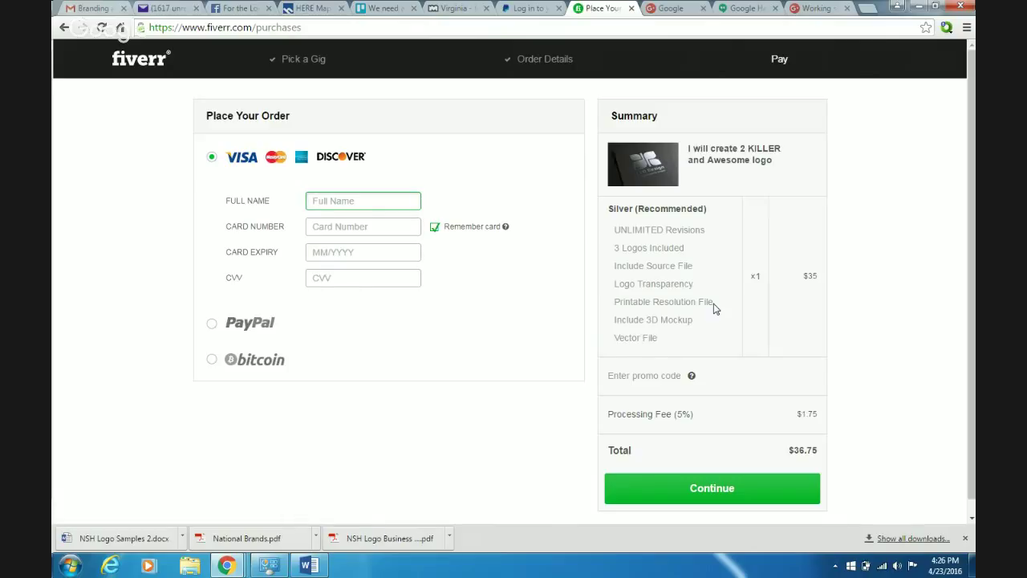
Enter the buyer's full name, switch the payment method to PayPal, and continue to PayPal checkout.
type("Ginger Garvey")
key("Tab")
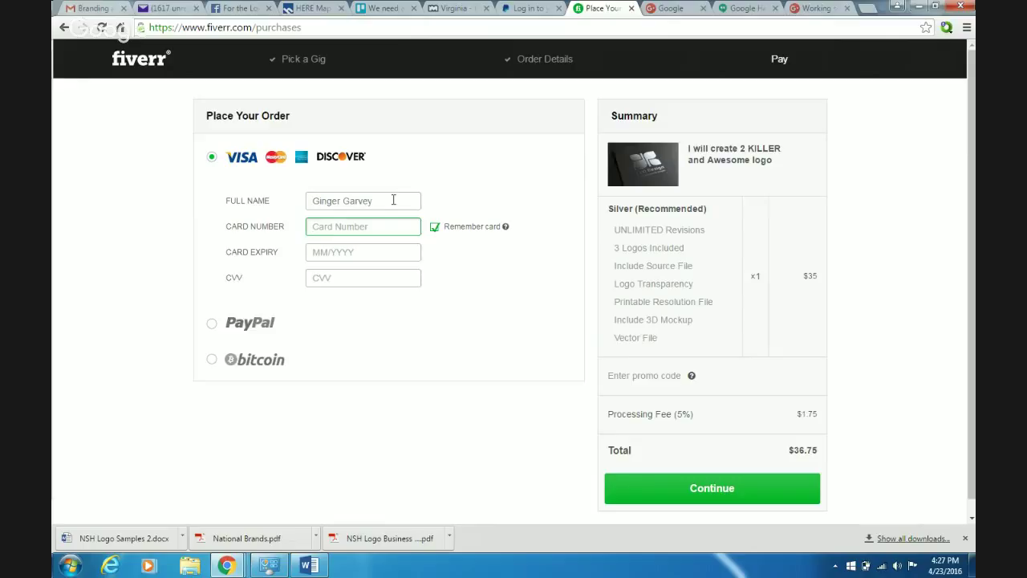
left_click(212, 325)
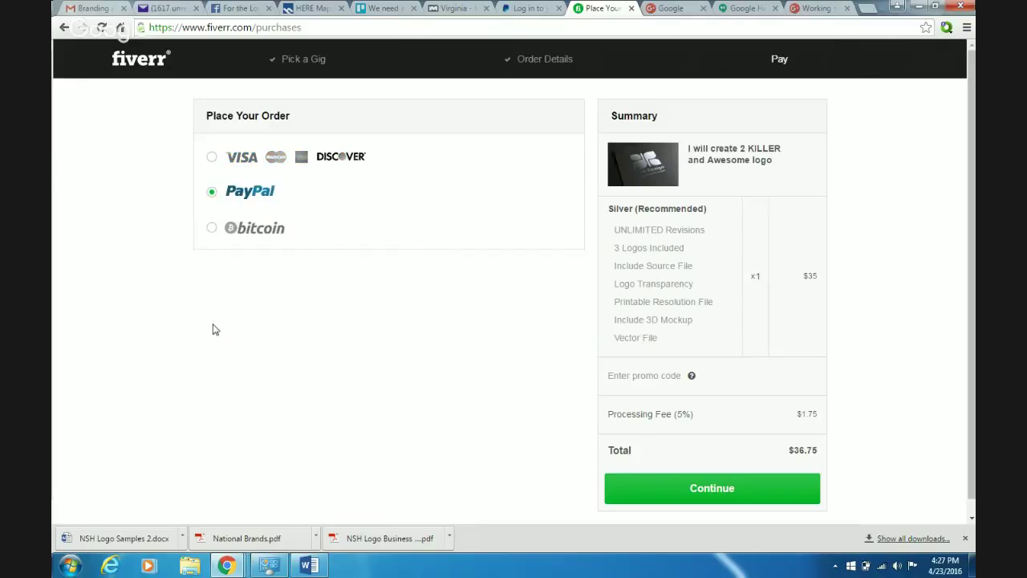
left_click(697, 498)
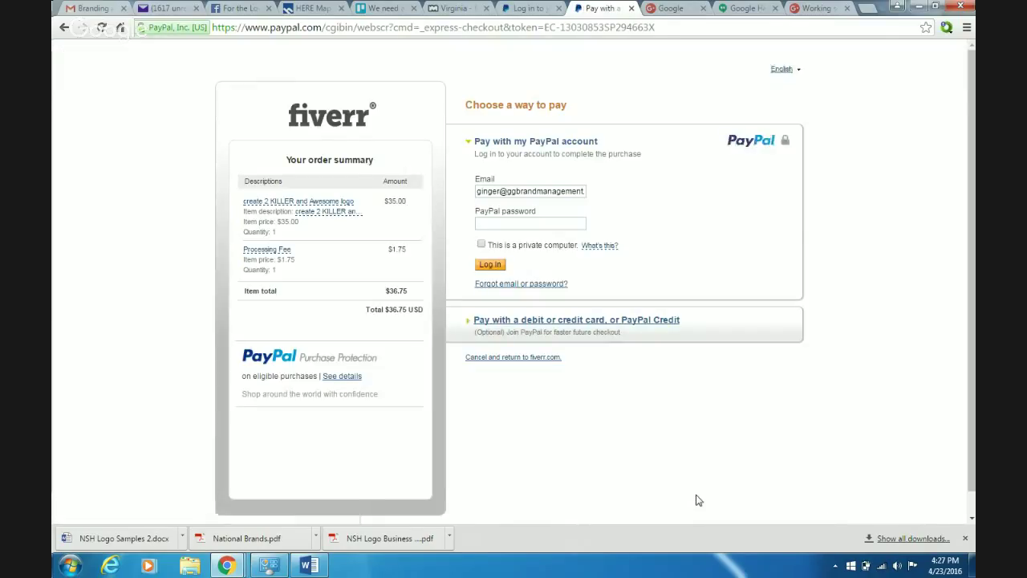
Log in to PayPal with the account password, marking this as a private computer.
left_click(560, 226)
type("******")
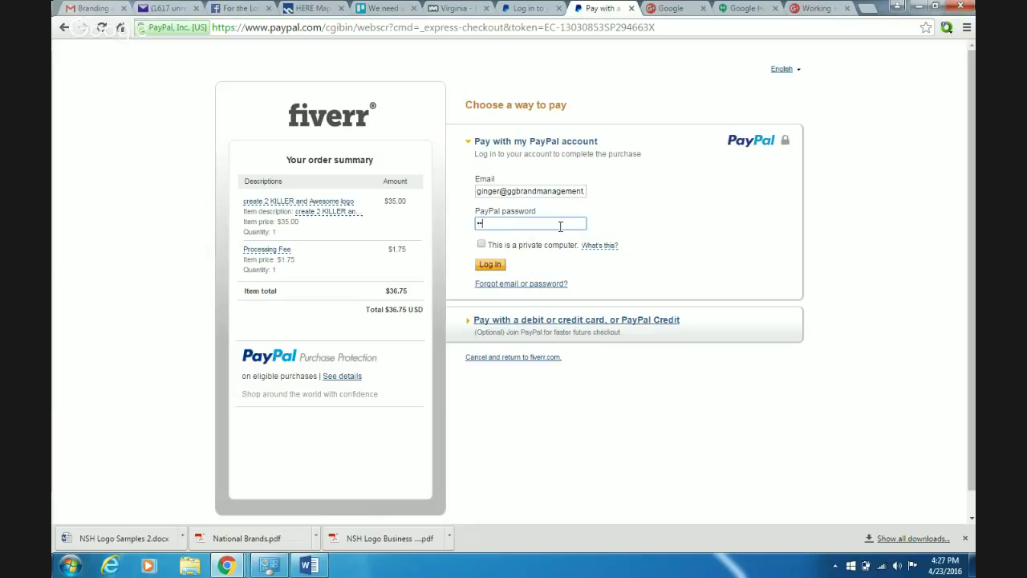
type("***")
left_click(481, 245)
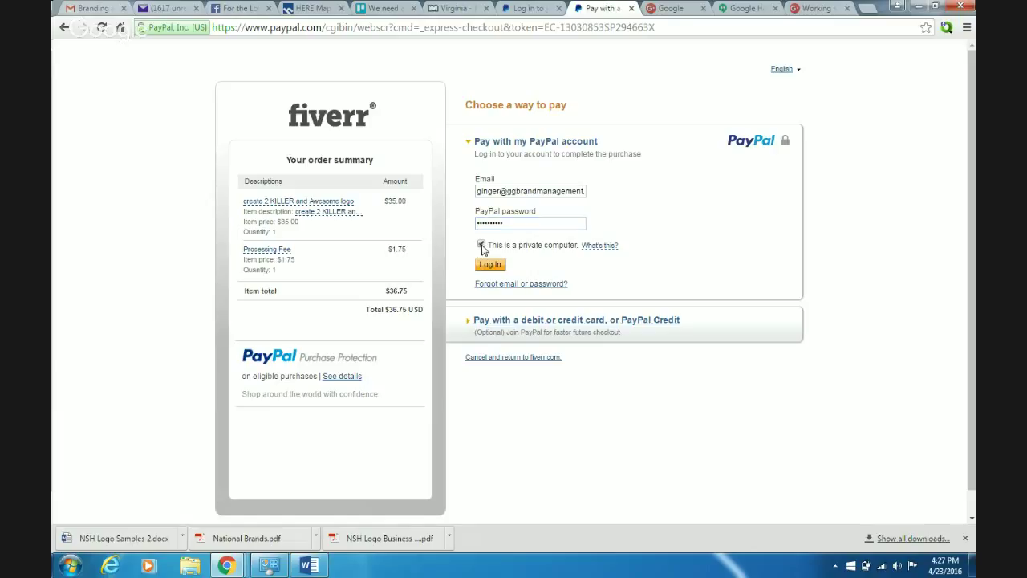
left_click(486, 267)
left_click(487, 265)
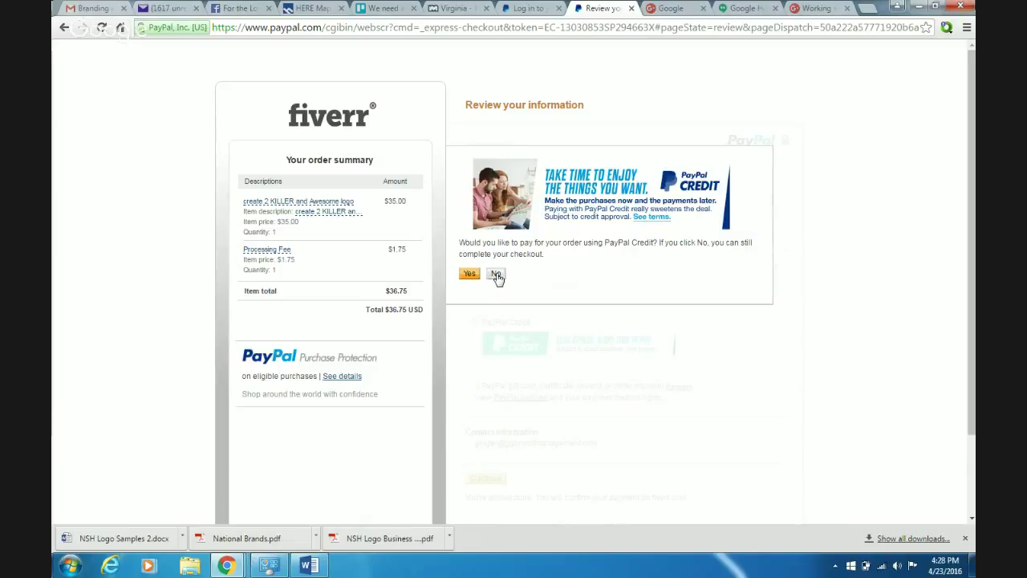
Decline the PayPal Credit offer and pay the $36.75 from the PayPal balance.
left_click(496, 275)
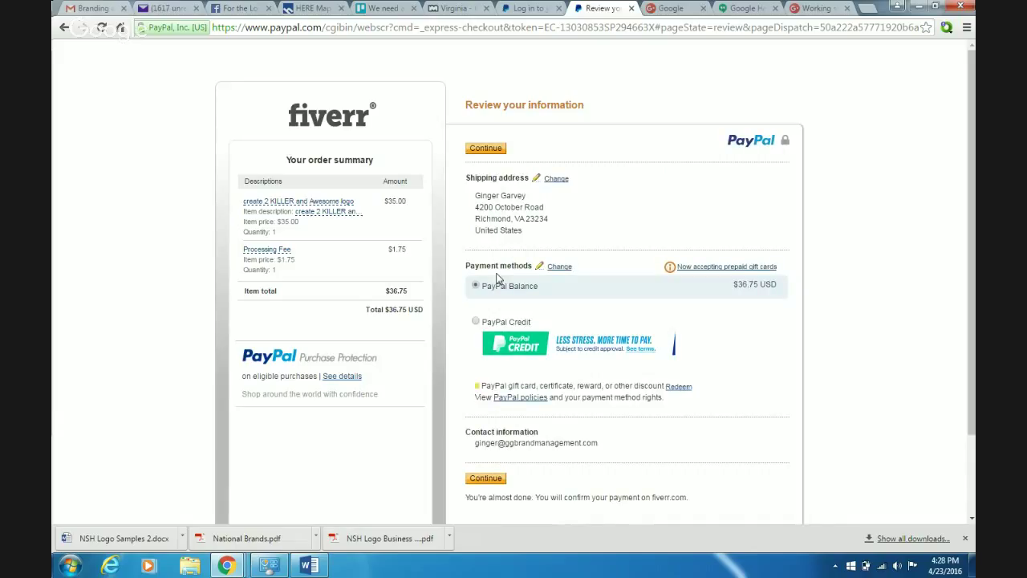
left_click(479, 478)
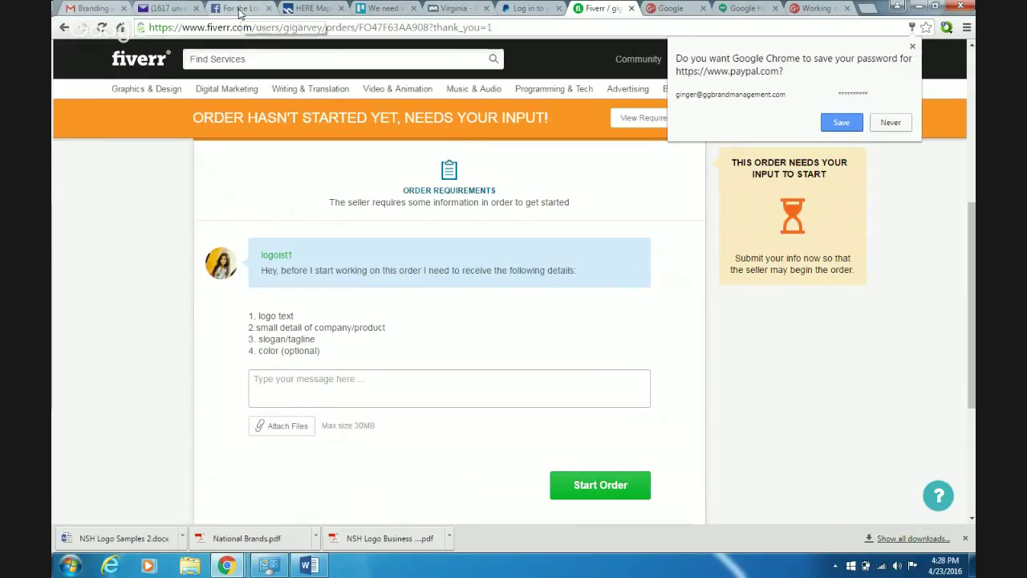
Copy the Trello card's drafted sun-rising-over-earth logo comment and return to Fiverr's requirements page.
left_click(386, 9)
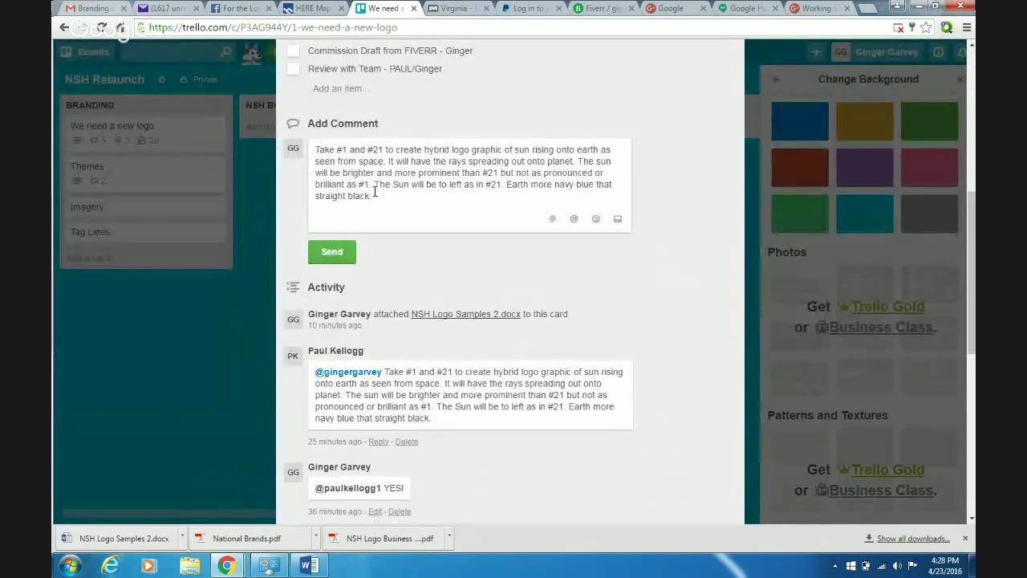
left_click_drag(374, 199, 313, 138)
key("ctrl+c")
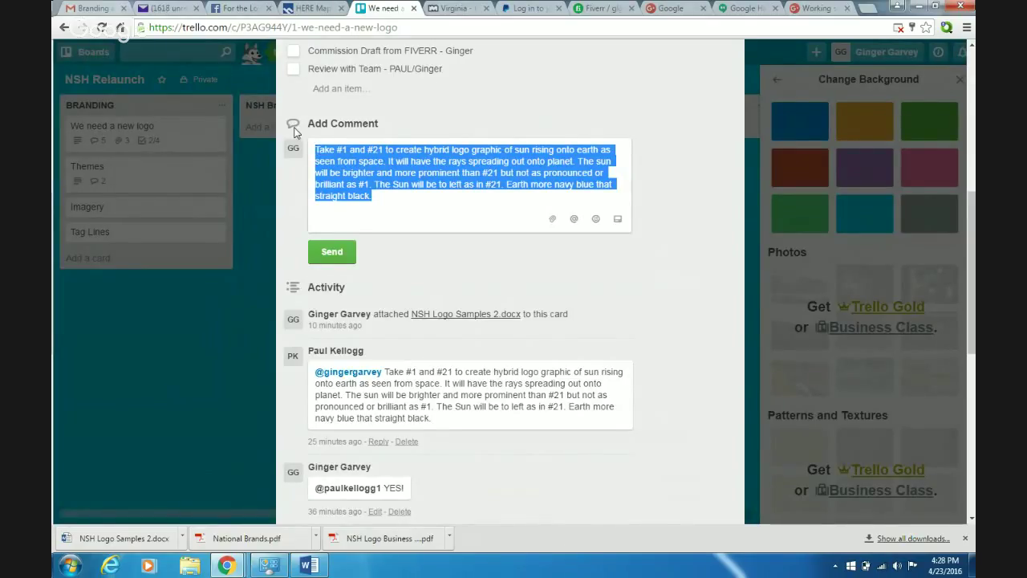
left_click(605, 11)
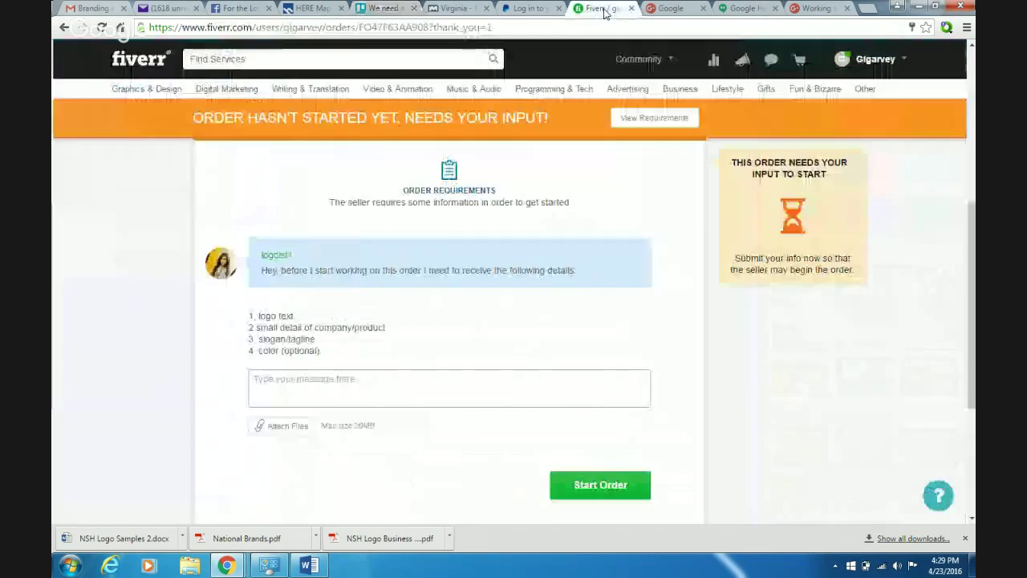
Paste the sun-rising-over-earth logo brief into the message and upload NSH Logo Samples 2.docx from Downloads.
left_click(263, 378)
key("ctrl+v")
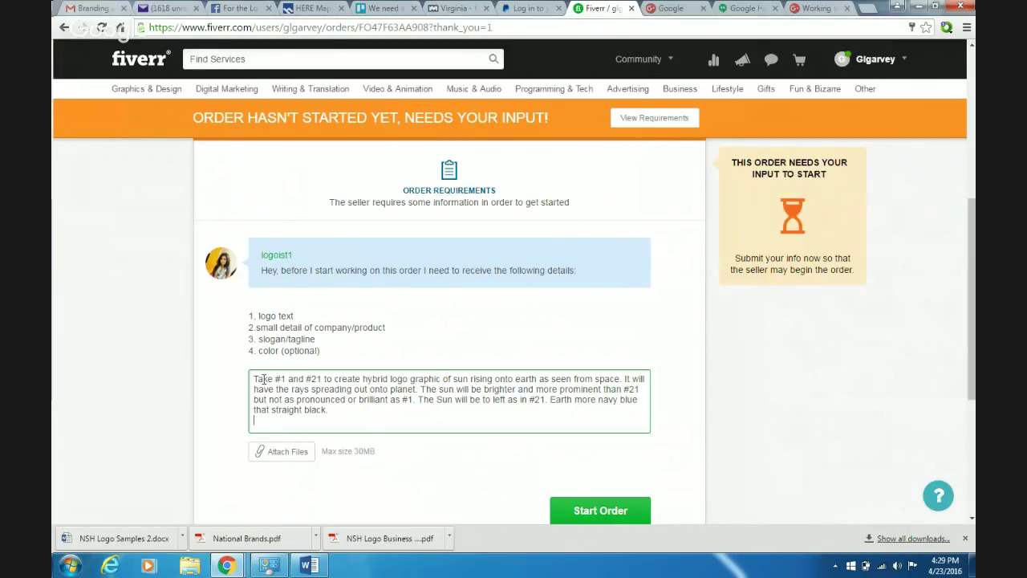
left_click(282, 454)
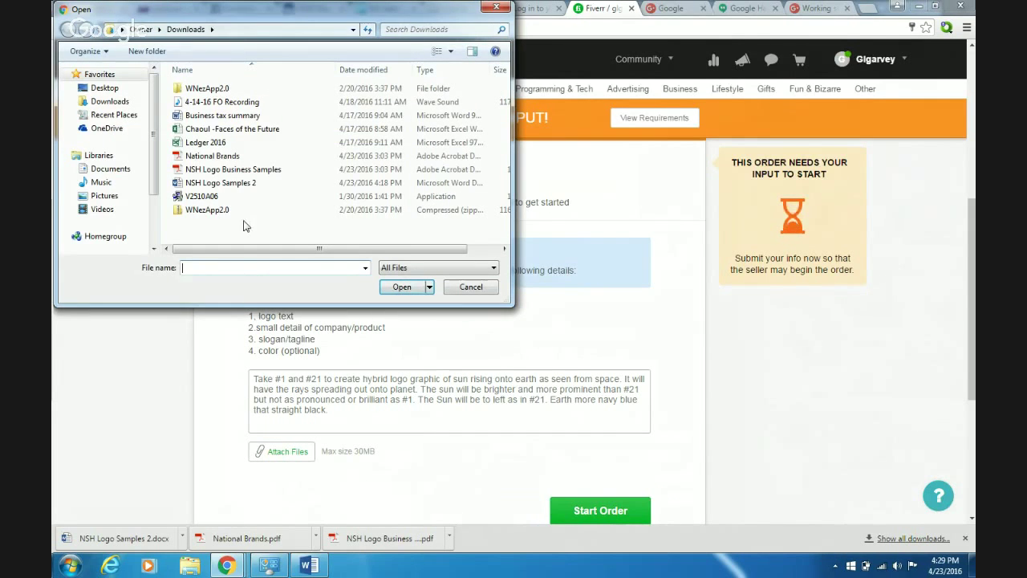
left_click(233, 183)
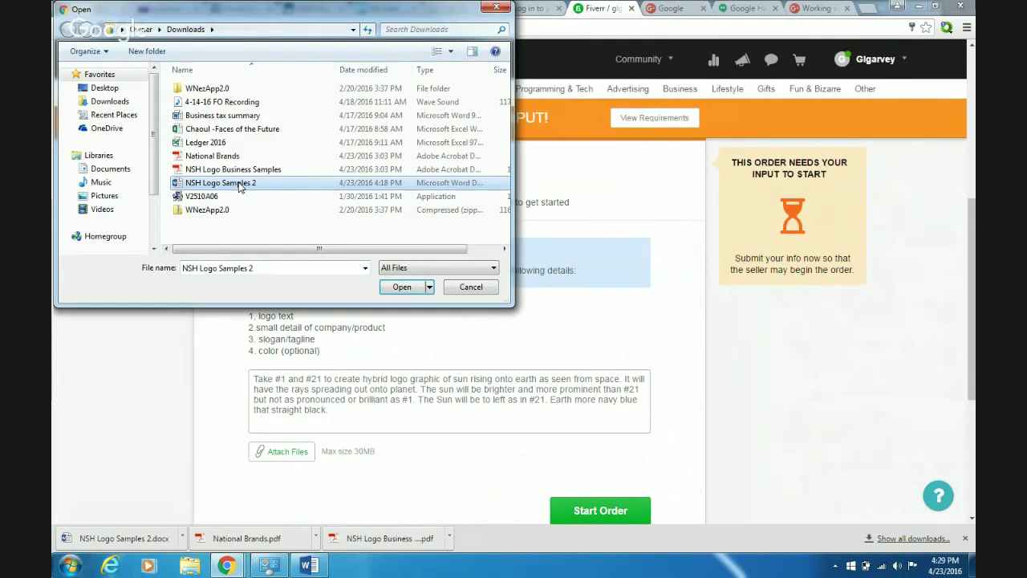
left_click(401, 287)
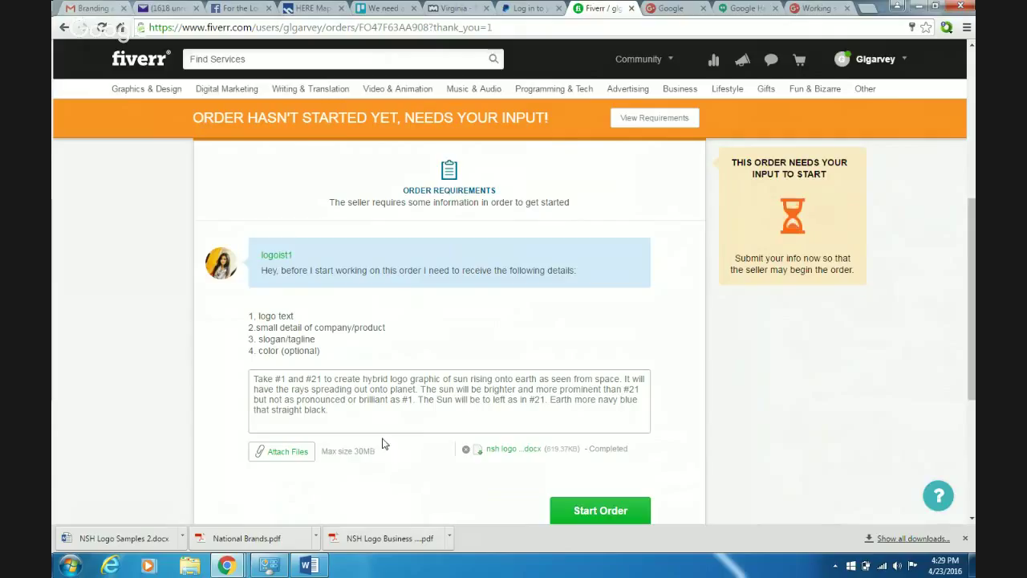
Type the line Name is "New Spiritual Horizon" under the description, correcting its typos.
left_click(374, 415)
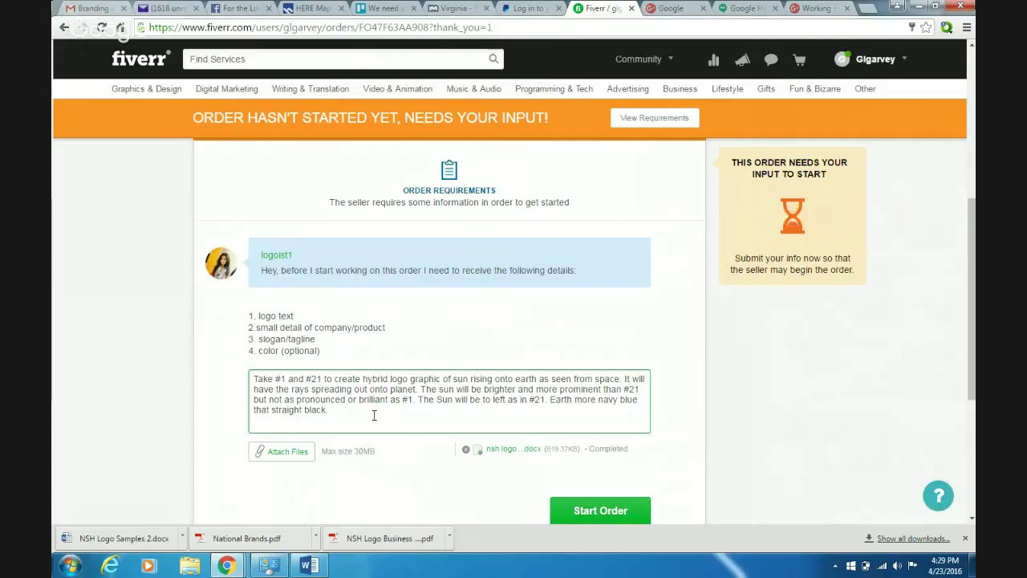
key("Return")
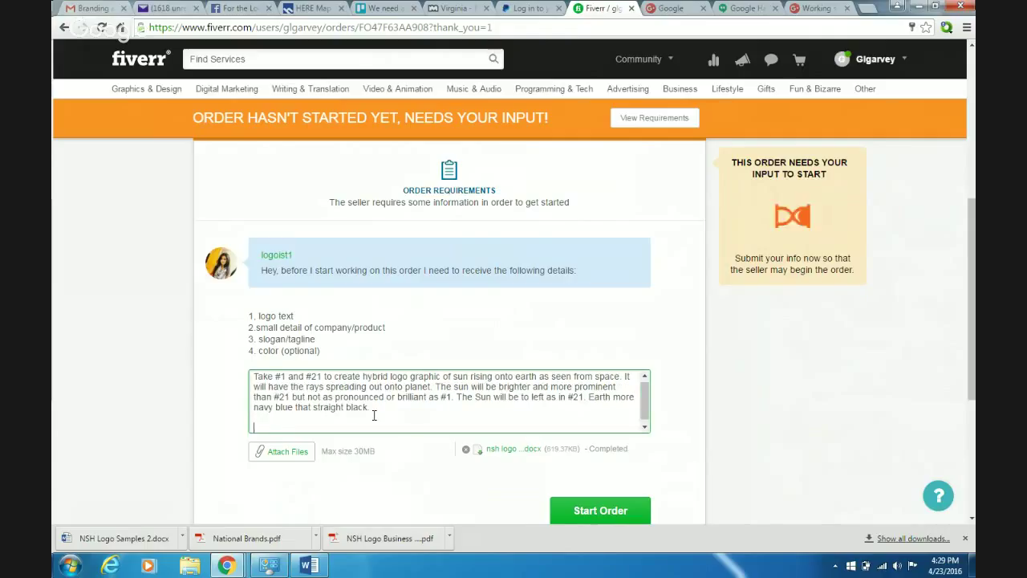
type("Names i")
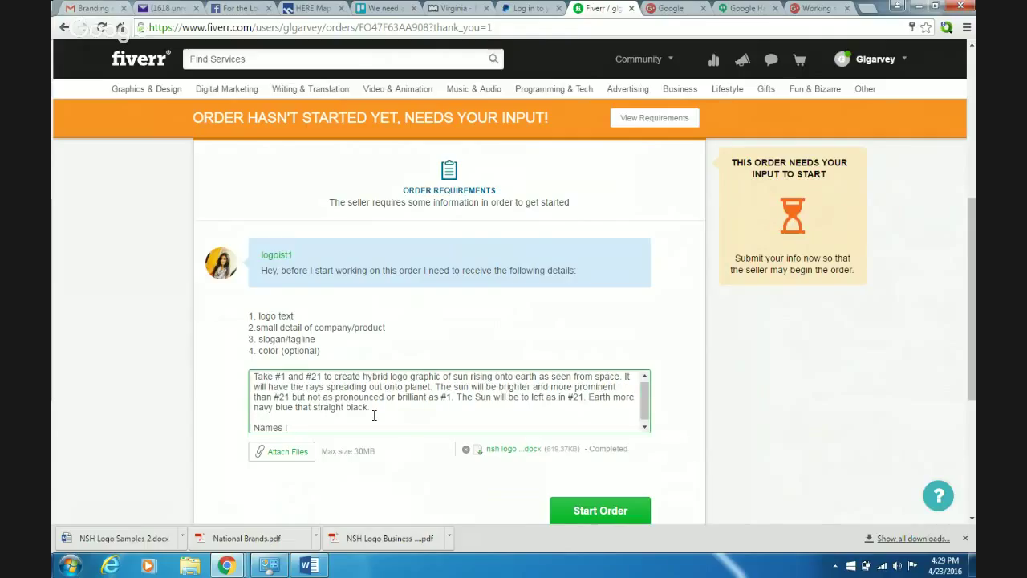
type("s New H")
key("BackSpace")
type("Spiritual Ho")
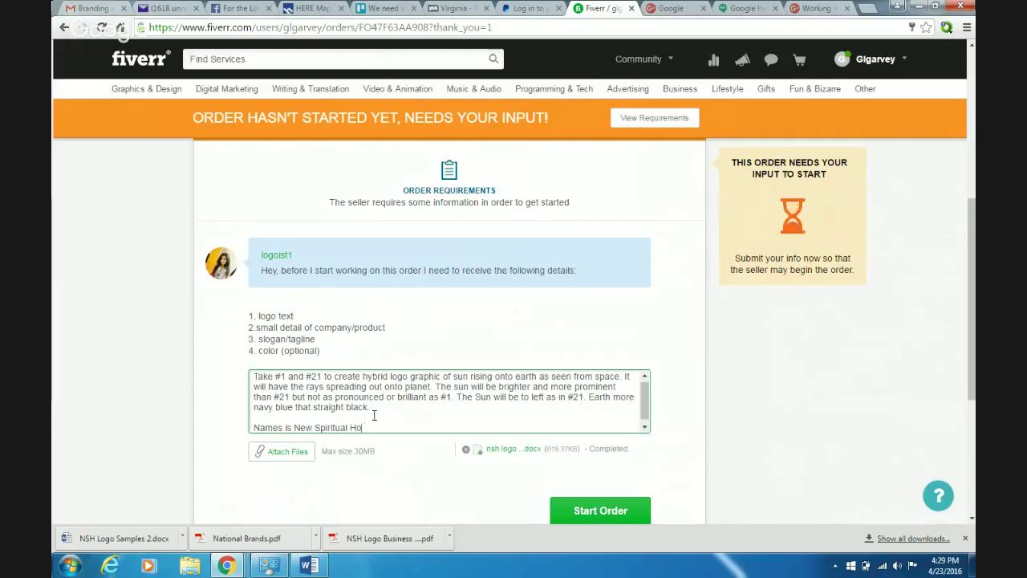
type("rizon")
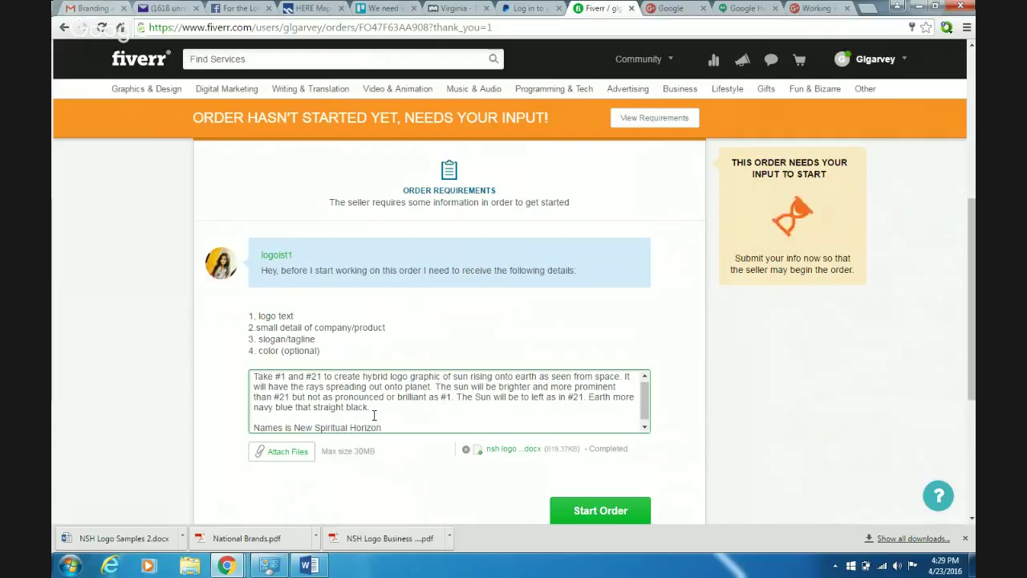
type("'")
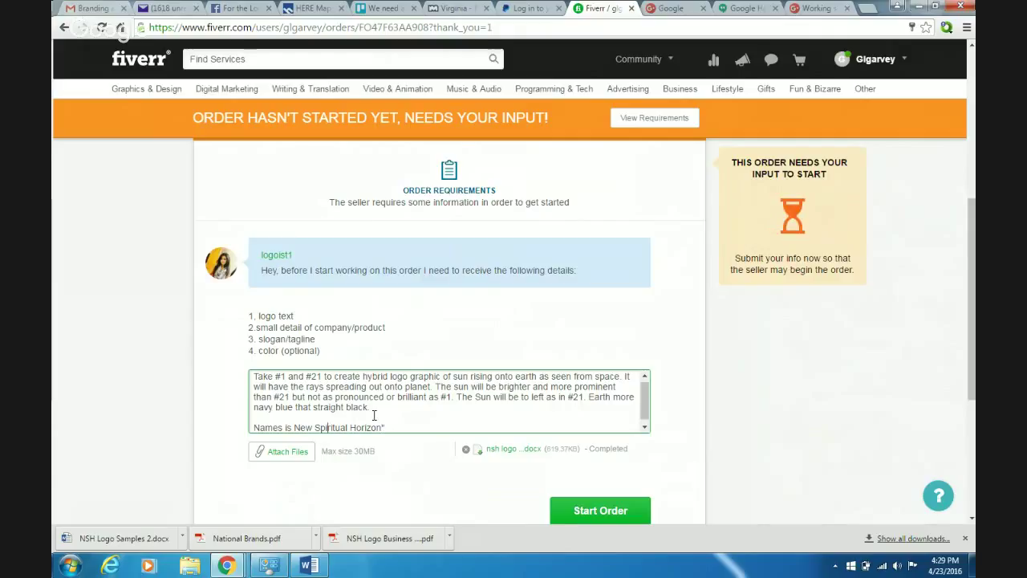
key("Left")
key("Left")
key("Left")
key("Left")
key("Left")
key("Left")
key("Left")
type("\"")
key("Left")
key("Left")
key("Left")
key("Left")
key("Left")
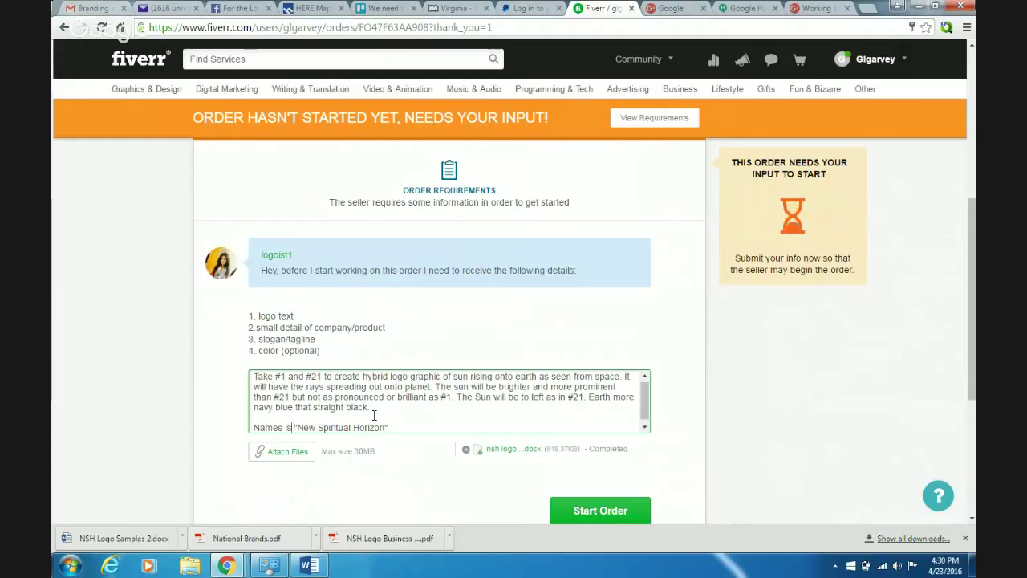
key("BackSpace")
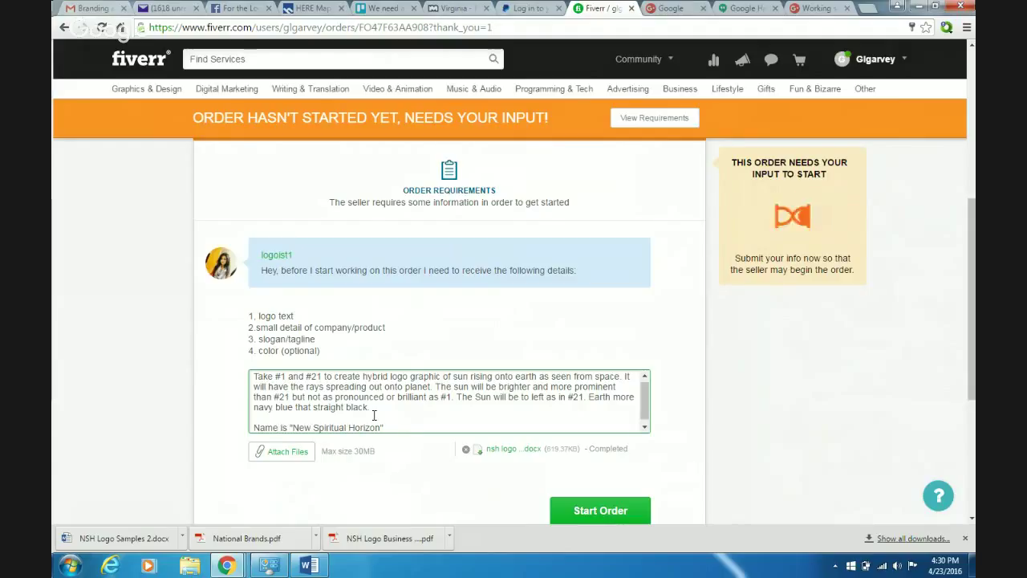
Add a 'Concepts we would like to see' heading and a first concept line, dropping a started second.
left_click(410, 426)
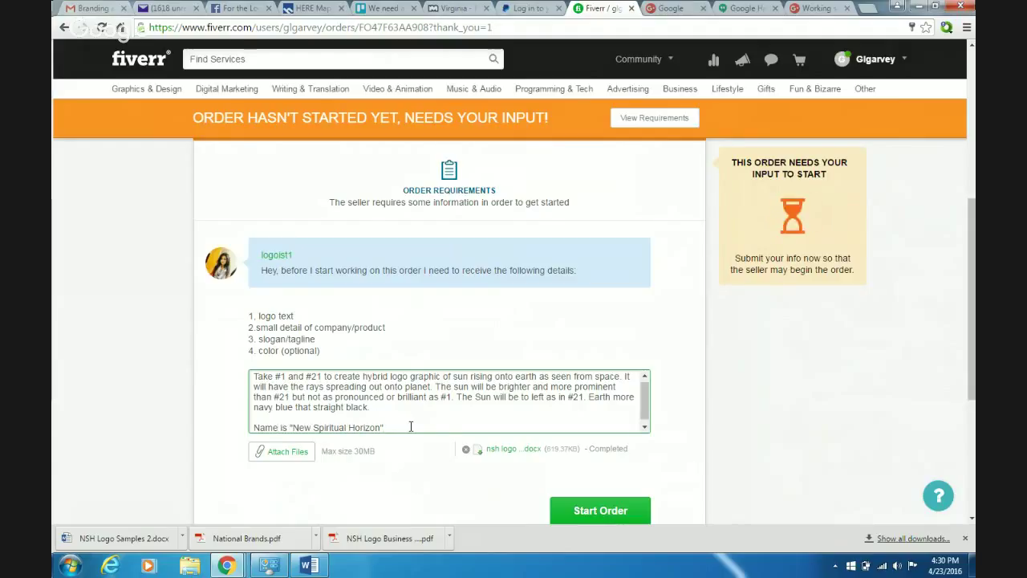
key("Return")
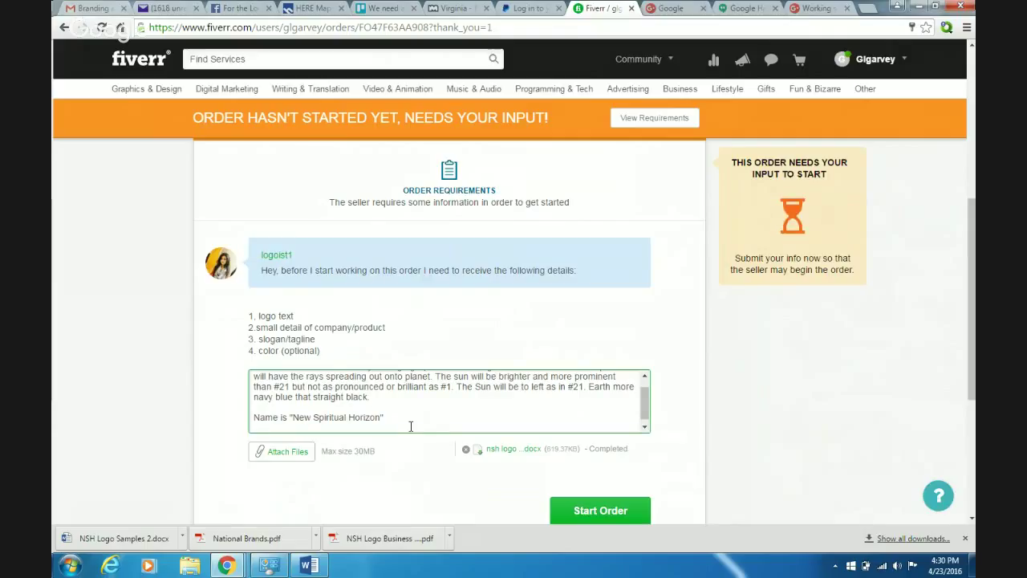
key("Return")
type("Conc")
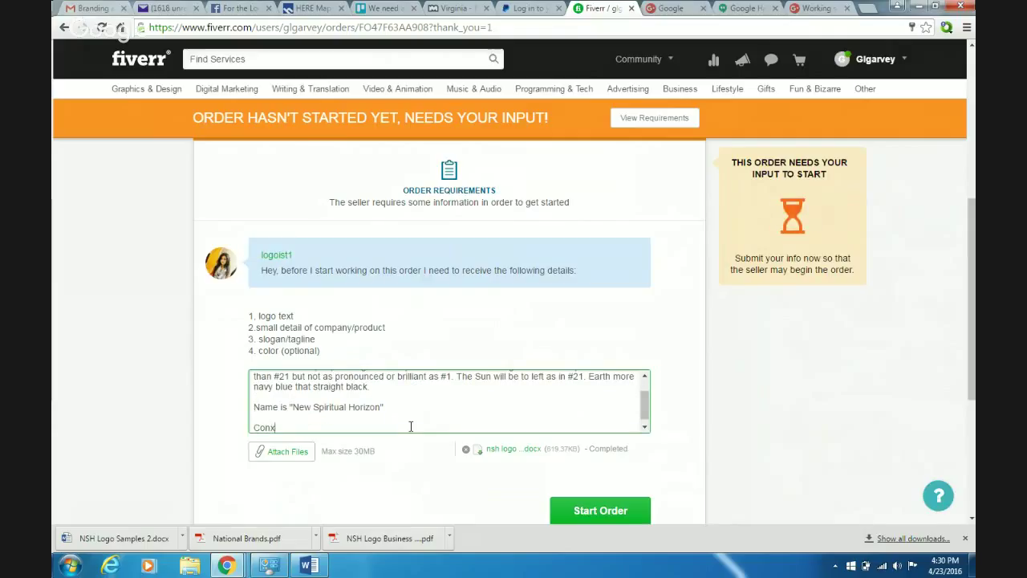
type("epts we would like to ")
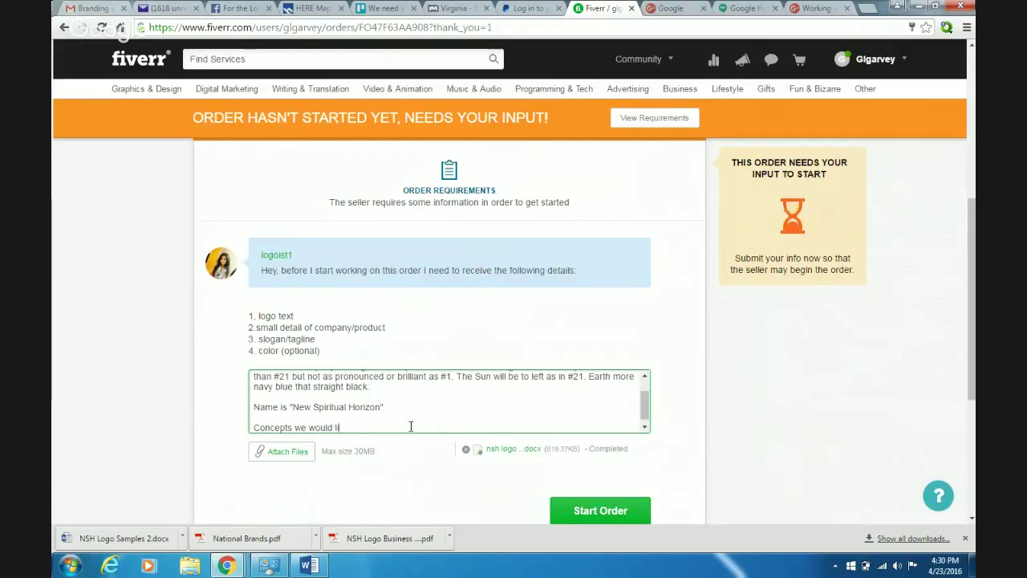
type("see")
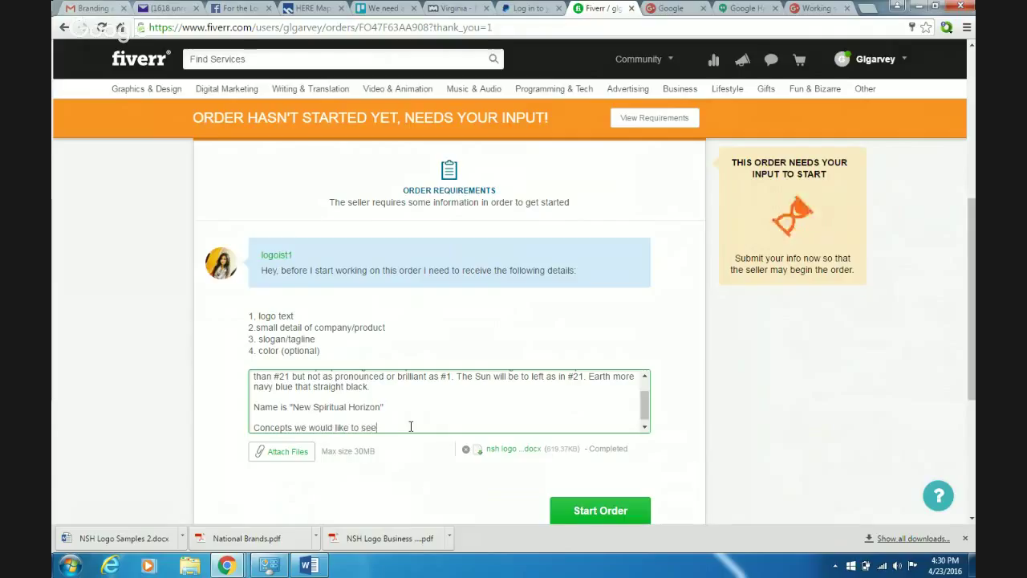
key("Return")
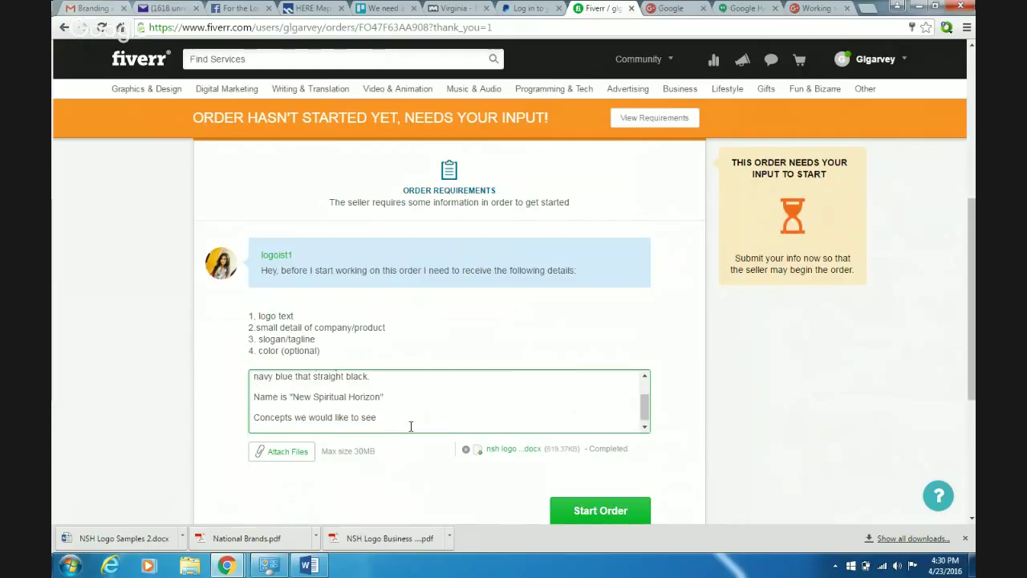
key("Return")
type("1")
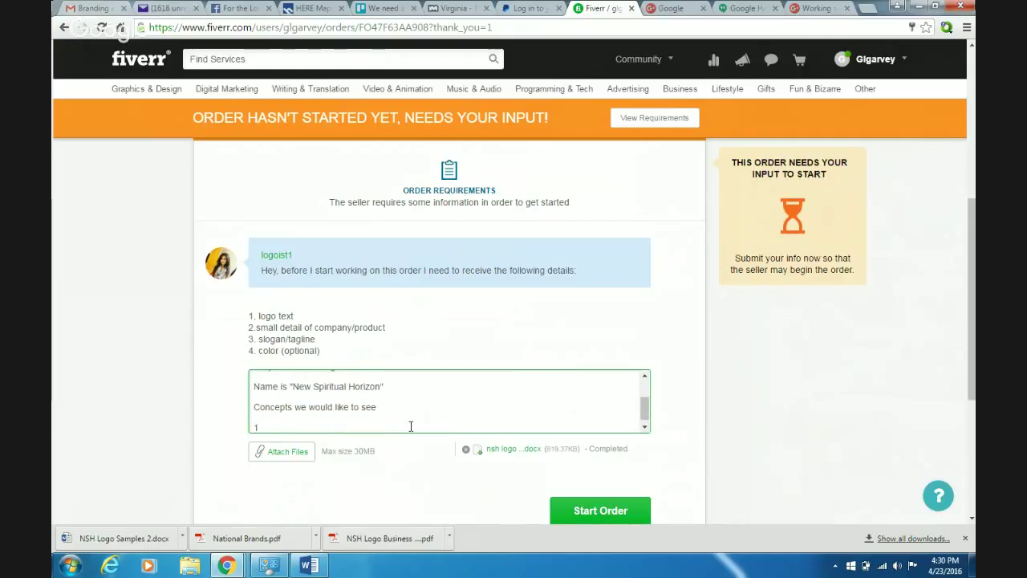
type(") -  See inst")
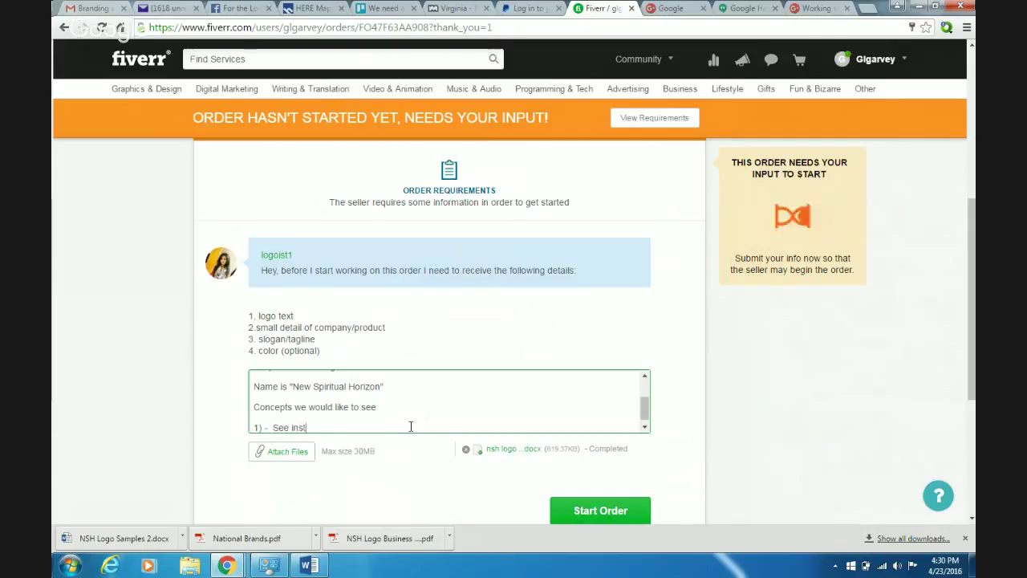
type("ructions")
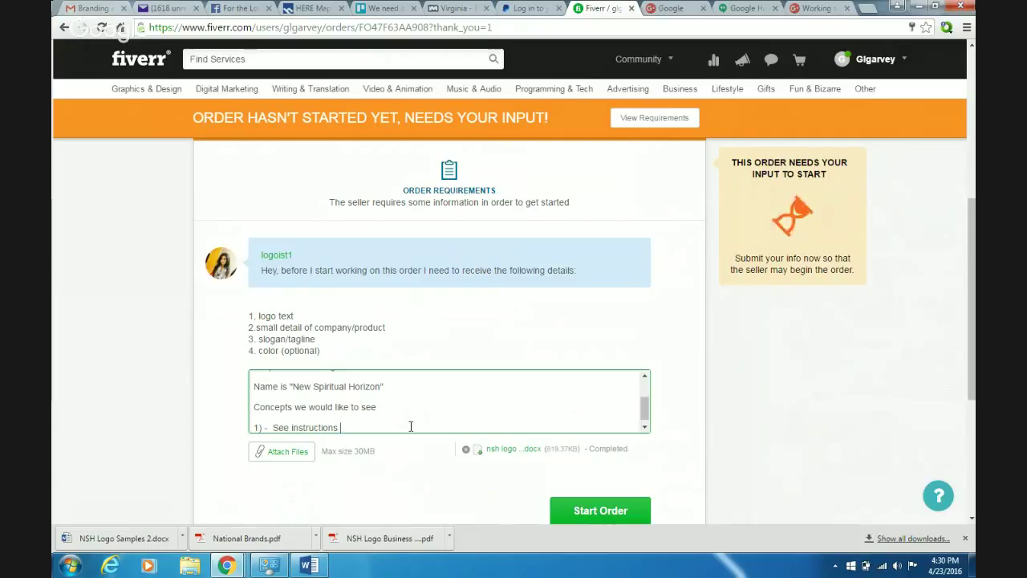
type("above - ")
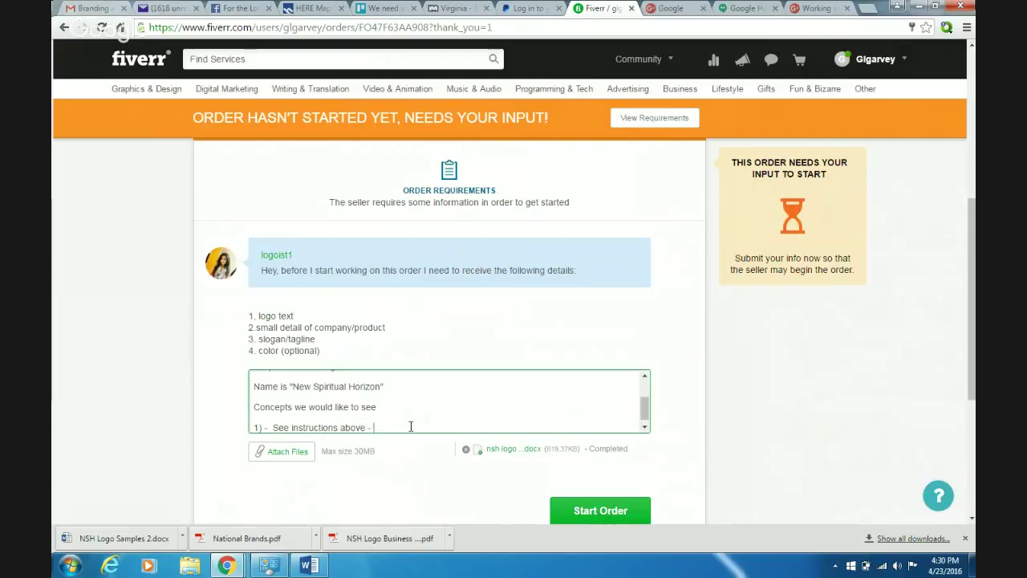
type("graphic")
type(" with")
key("BackSpace")
key("BackSpace")
key("BackSpace")
key("BackSpace")
type("with or without words)")
key("Return")
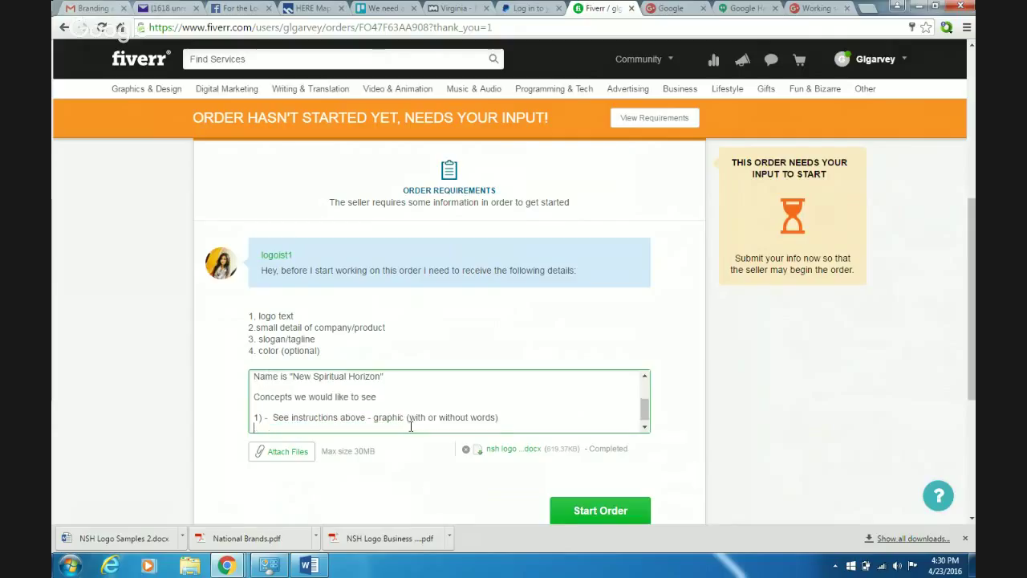
type("2)")
key("BackSpace")
key("BackSpace")
key("BackSpace")
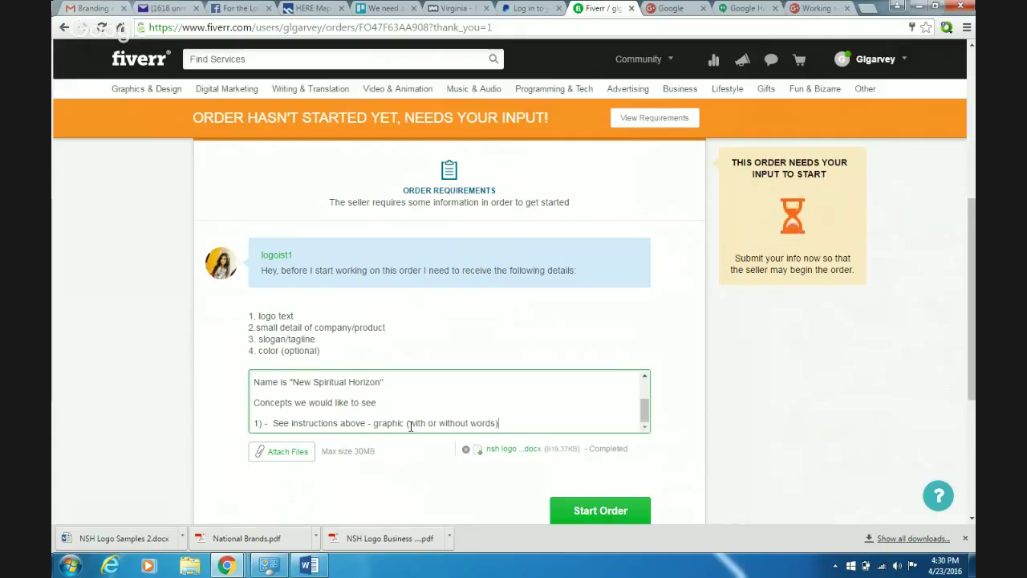
key("Up")
key("Up")
key("Up")
key("Up")
key("Up")
key("Up")
key("Up")
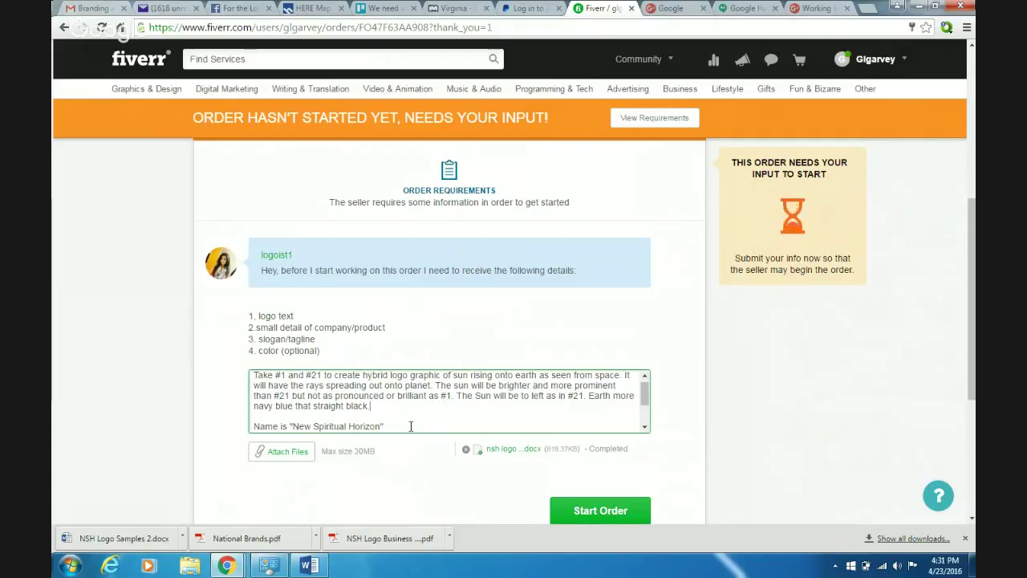
Re-add the concepts heading after the name line and paste in the first concept line.
left_click(410, 426)
key("Return")
key("Return")
type("Concepts we would like to see")
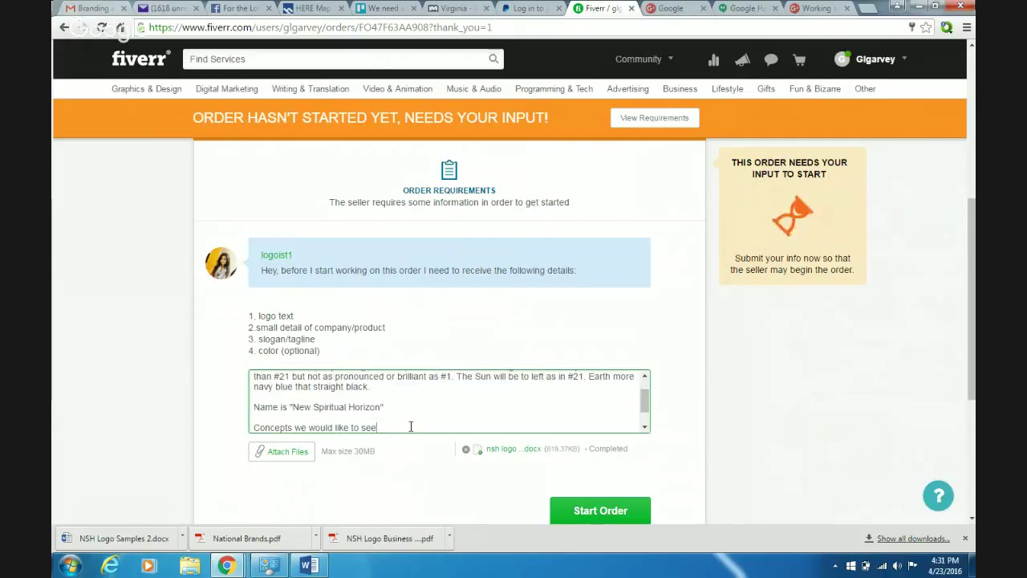
key("Return")
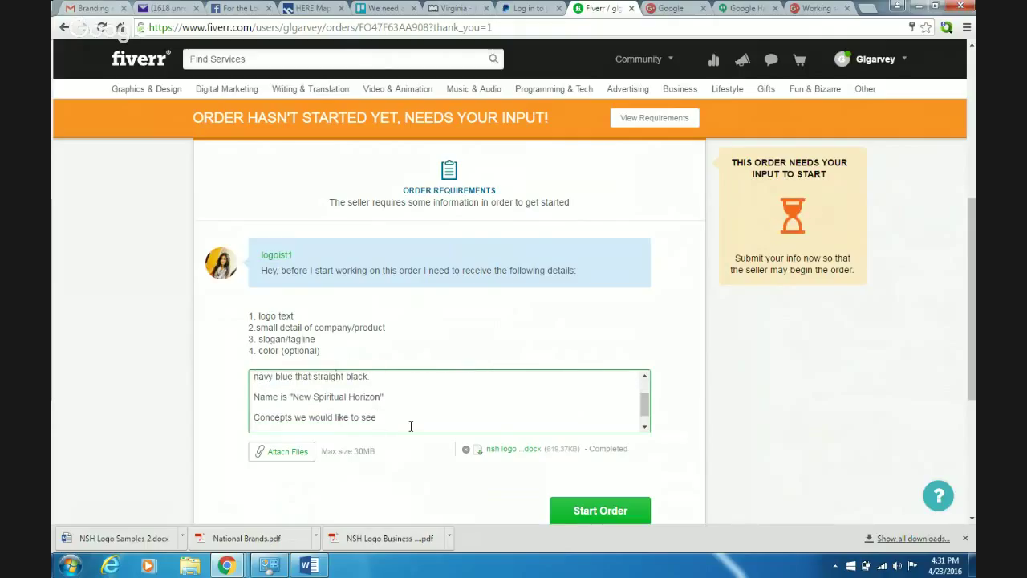
type("1) -  See instructions above - graphic (with or without words)")
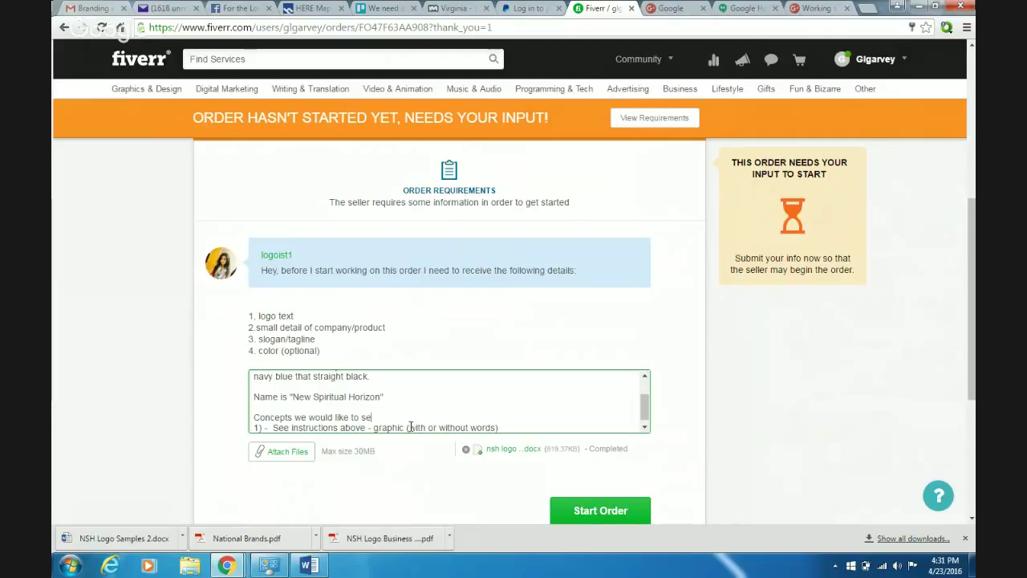
key("BackSpace")
key("BackSpace")
key("BackSpace")
key("BackSpace")
key("BackSpace")
key("BackSpace")
key("BackSpace")
key("BackSpace")
key("BackSpace")
key("BackSpace")
key("BackSpace")
key("BackSpace")
key("BackSpace")
key("BackSpace")
key("BackSpace")
key("BackSpace")
key("BackSpace")
key("BackSpace")
key("BackSpace")
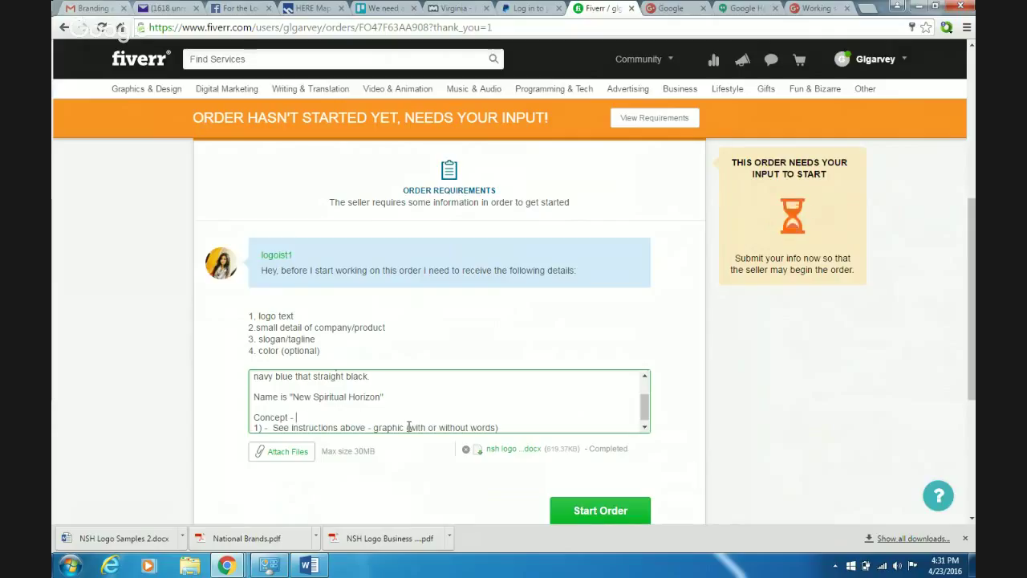
key("Delete")
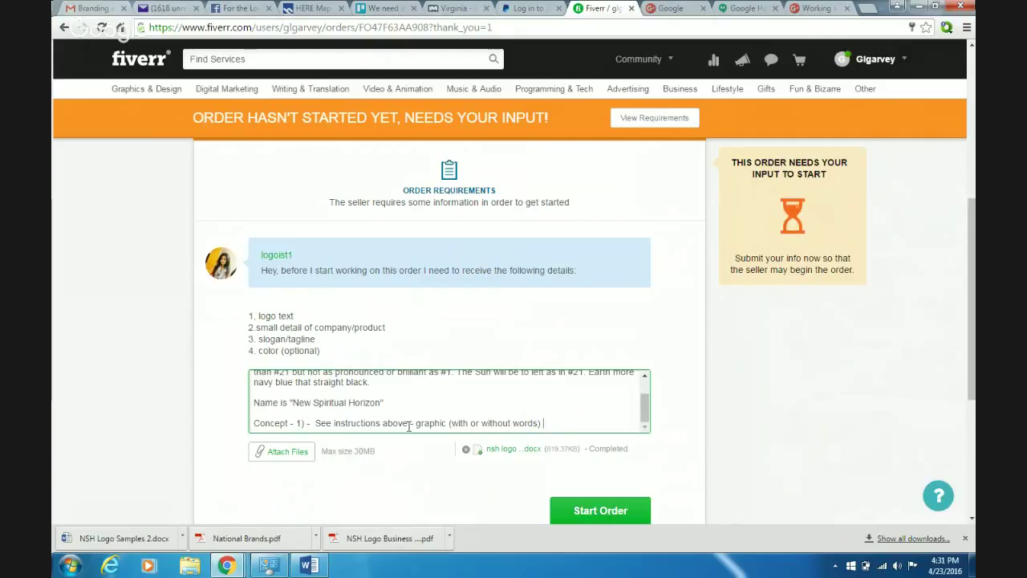
Draft a second concept, then delete the concept text back to a bare 'Concept' line.
type("2) - ")
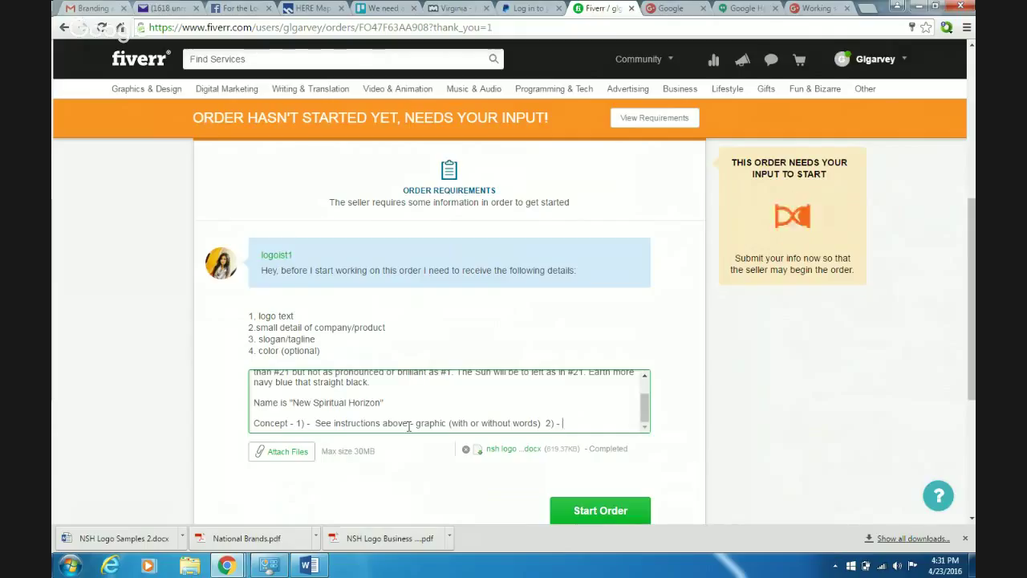
type("Can we s")
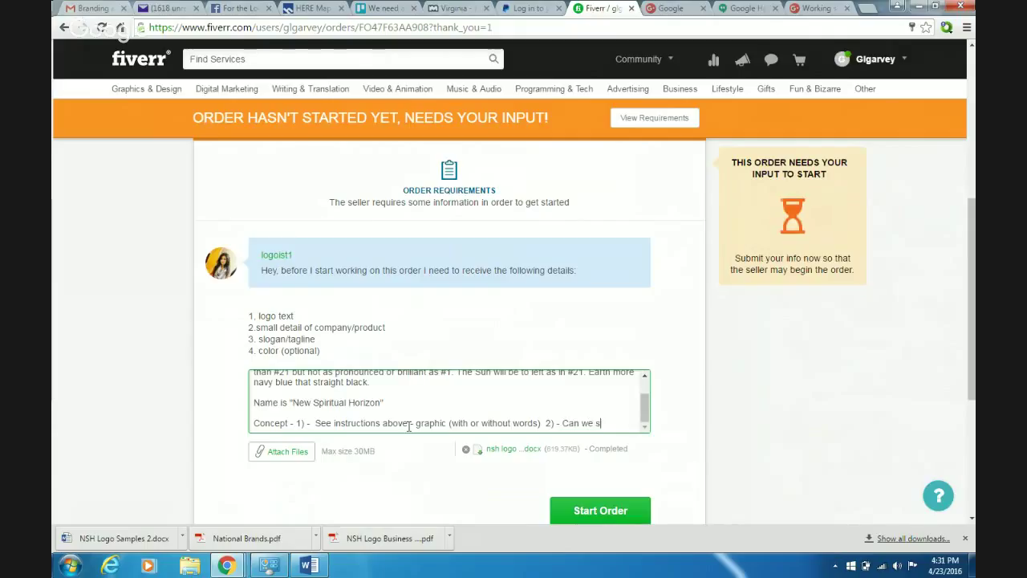
type("ee something")
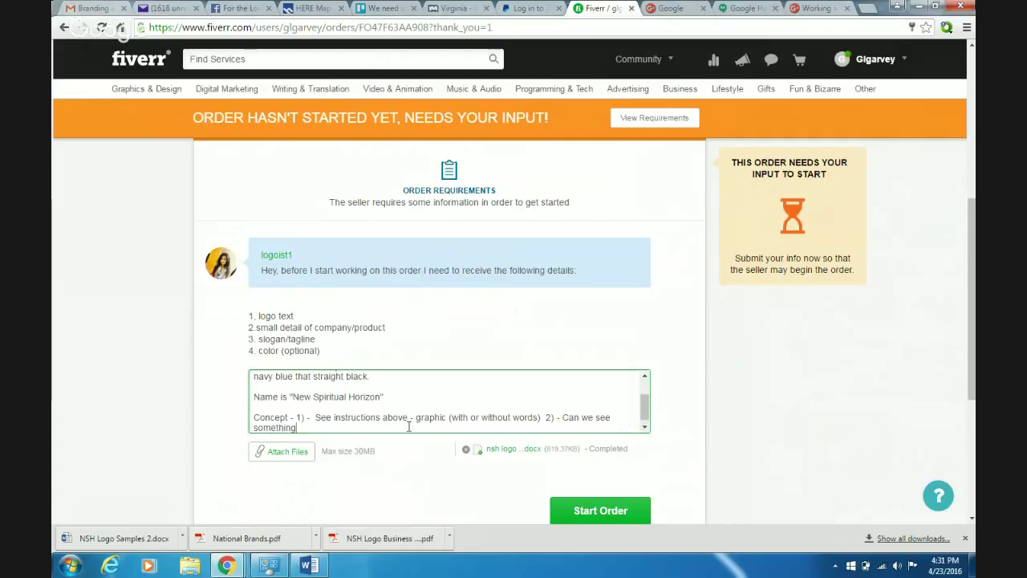
key("BackSpace")
key("BackSpace")
key("BackSpace")
key("BackSpace")
key("BackSpace")
key("BackSpace")
key("BackSpace")
key("BackSpace")
key("BackSpace")
key("BackSpace")
key("BackSpace")
key("BackSpace")
key("BackSpace")
key("BackSpace")
key("BackSpace")
key("BackSpace")
key("BackSpace")
key("BackSpace")
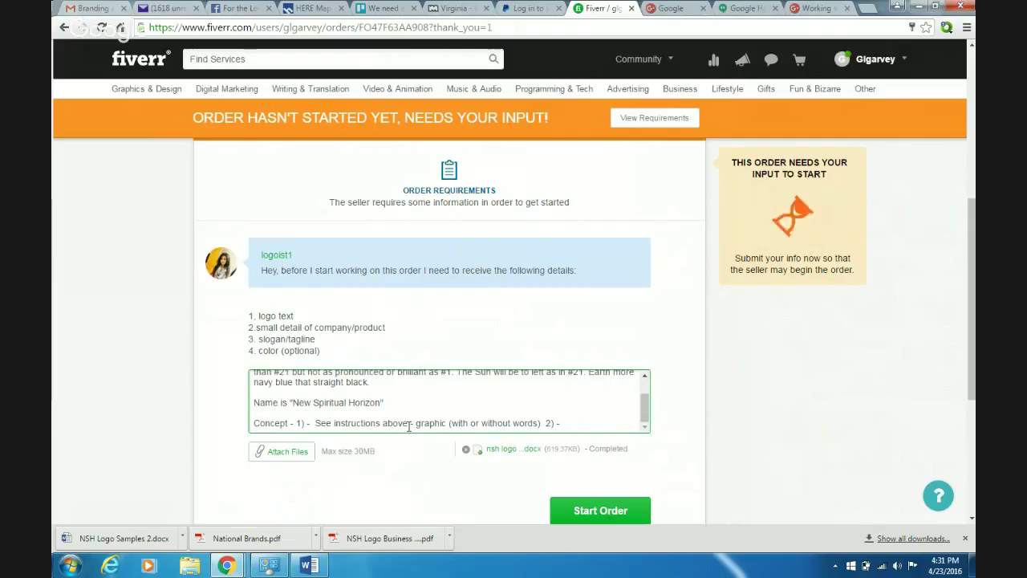
type("Somethin")
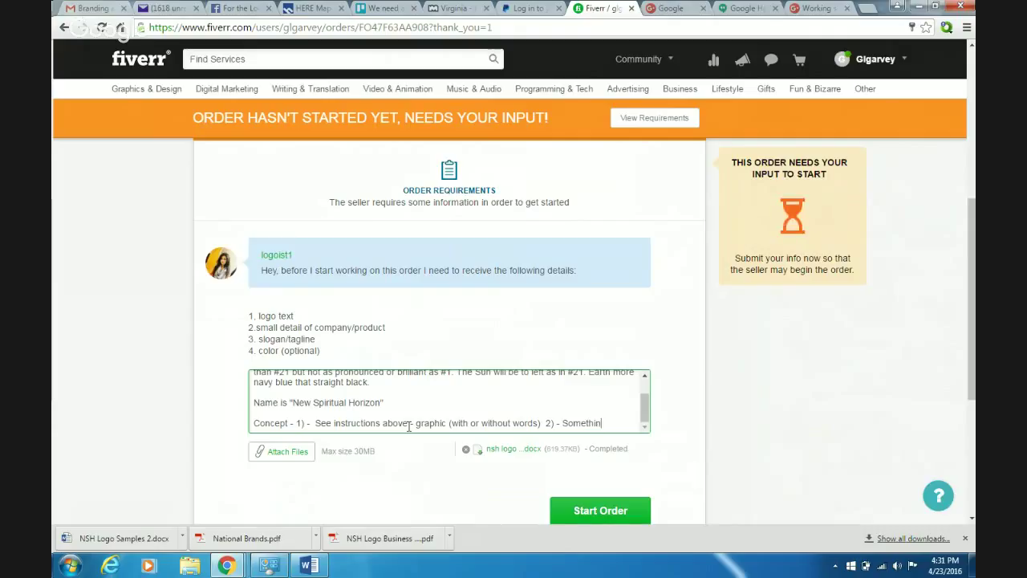
type("g wilh the ")
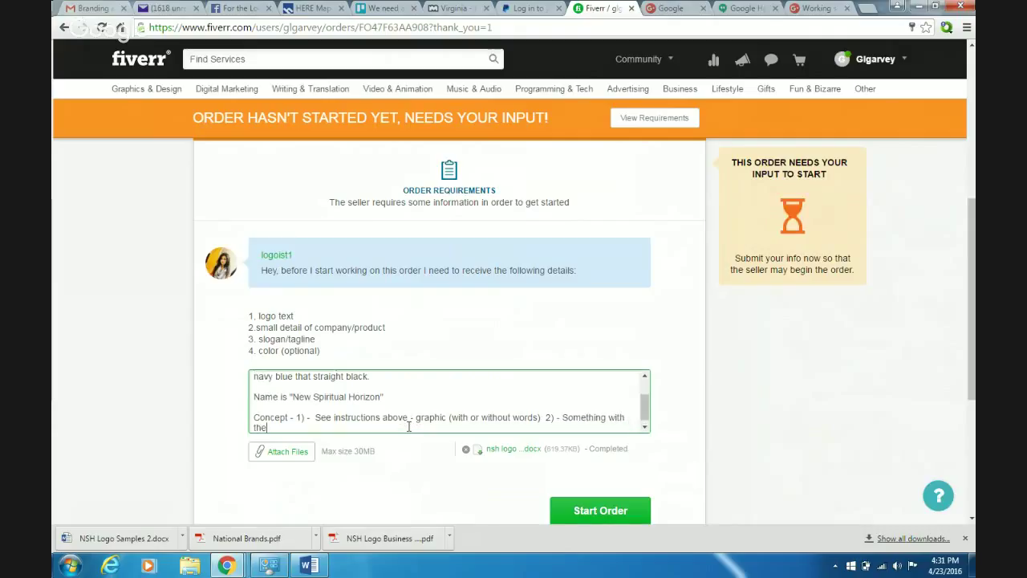
type("le")
key("BackSpace")
key("BackSpace")
key("BackSpace")
key("BackSpace")
key("BackSpace")
key("BackSpace")
key("BackSpace")
key("BackSpace")
key("BackSpace")
key("BackSpace")
key("BackSpace")
key("BackSpace")
key("BackSpace")
key("BackSpace")
key("BackSpace")
key("BackSpace")
key("BackSpace")
key("BackSpace")
key("BackSpace")
key("BackSpace")
key("BackSpace")
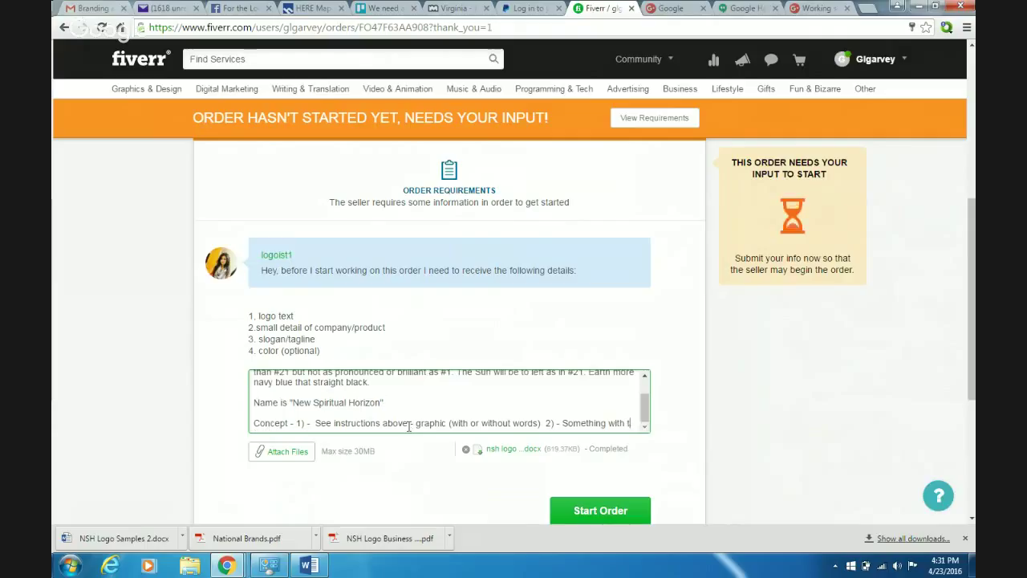
key("BackSpace")
key("BackSpace")
key("BackSpace")
key("BackSpace")
key("BackSpace")
key("BackSpace")
key("BackSpace")
key("BackSpace")
key("BackSpace")
key("BackSpace")
key("BackSpace")
key("BackSpace")
key("BackSpace")
key("BackSpace")
key("BackSpace")
key("BackSpace")
key("BackSpace")
key("BackSpace")
key("BackSpace")
key("BackSpace")
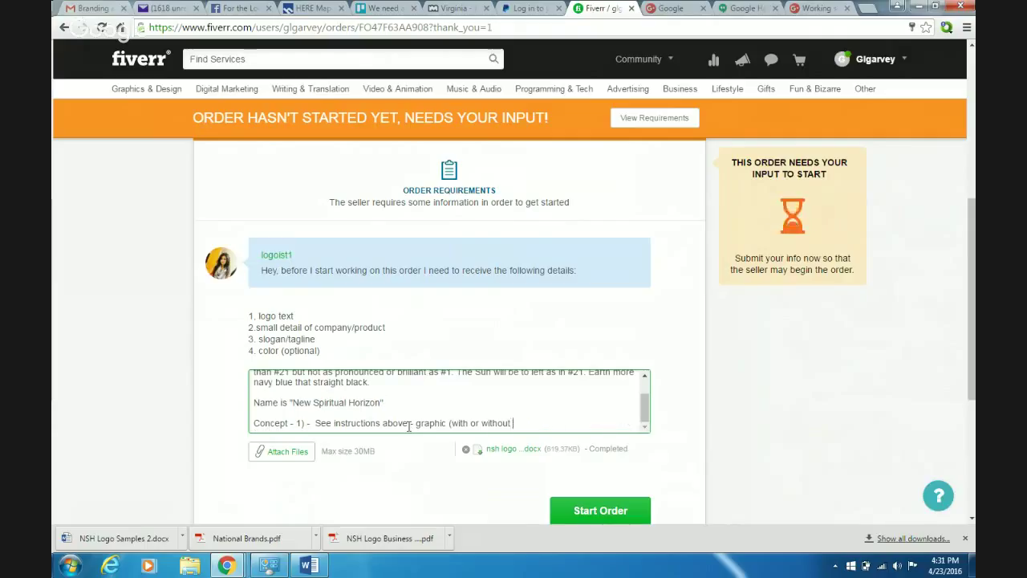
key("BackSpace")
key("BackSpace")
key("BackSpace")
key("BackSpace")
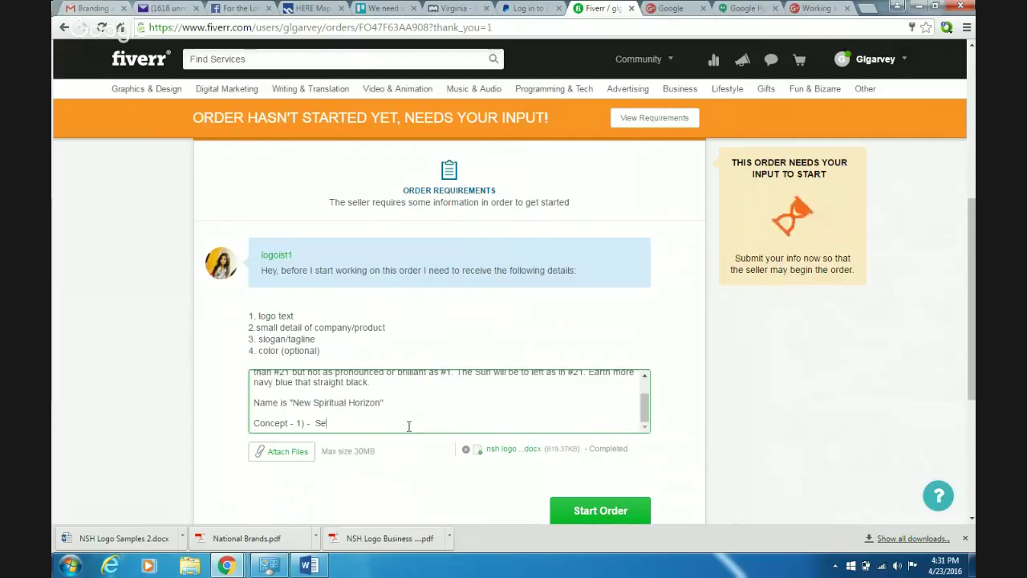
key("BackSpace")
key("BackSpace")
key("BackSpace")
key("BackSpace")
key("BackSpace")
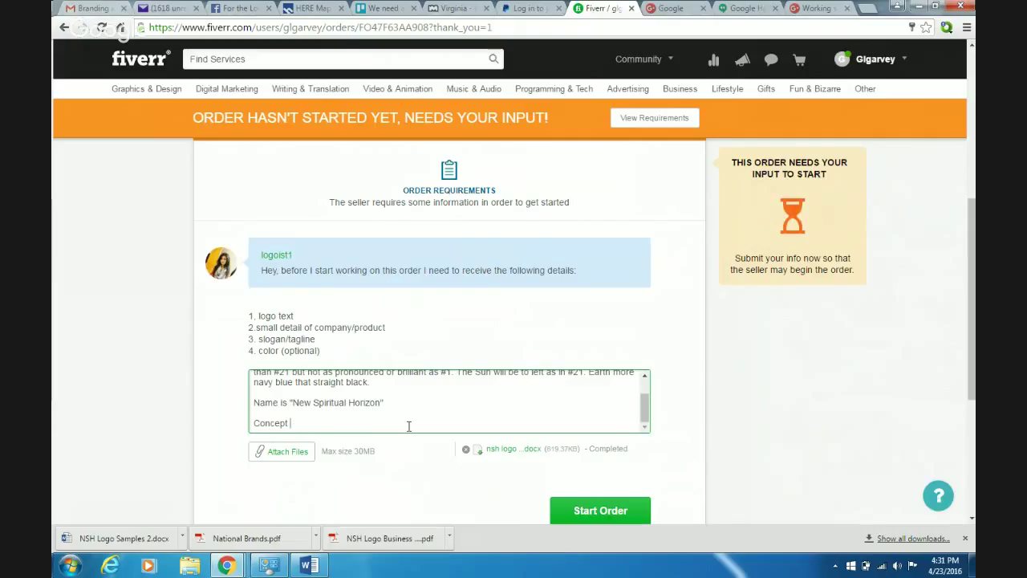
key("BackSpace")
key("BackSpace")
key("BackSpace")
key("BackSpace")
key("BackSpace")
key("BackSpace")
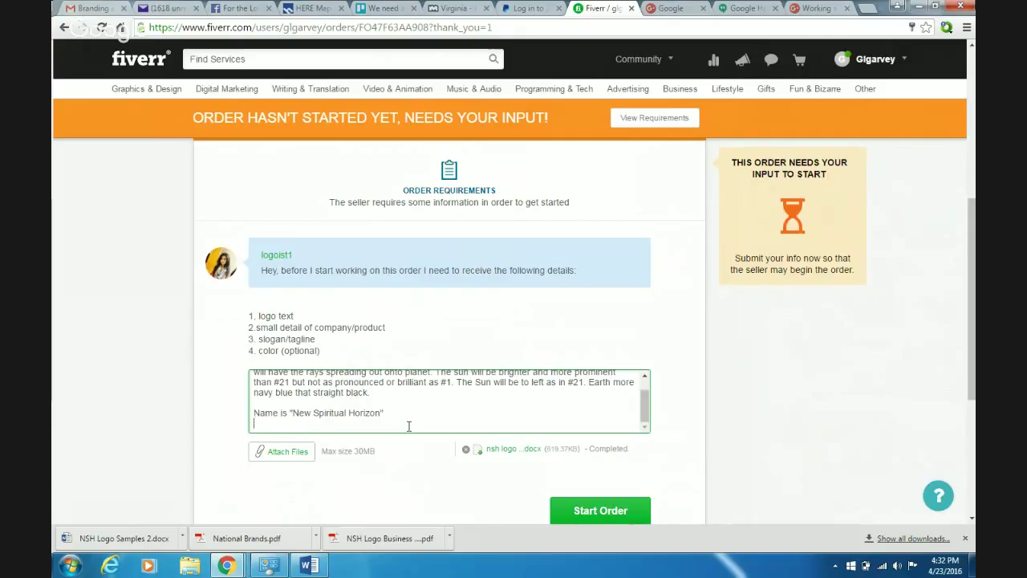
Type 'Service/Product - Spiritual and Personal Growth Leadership Program and workshops' on a new line below the name.
key("Return")
type("Ser")
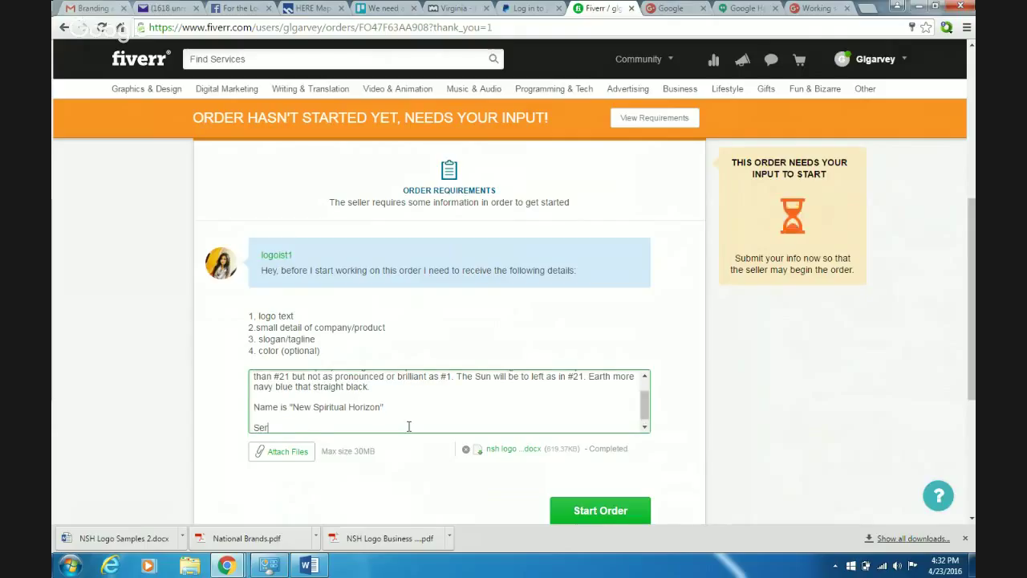
type("vice/Product - Spi")
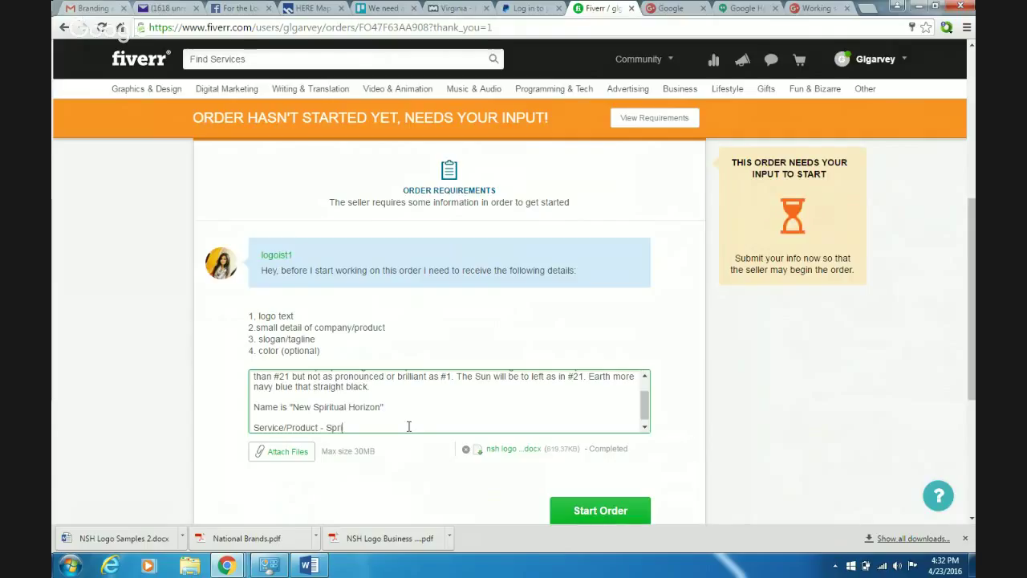
key("BackSpace")
type("iritual and Perso")
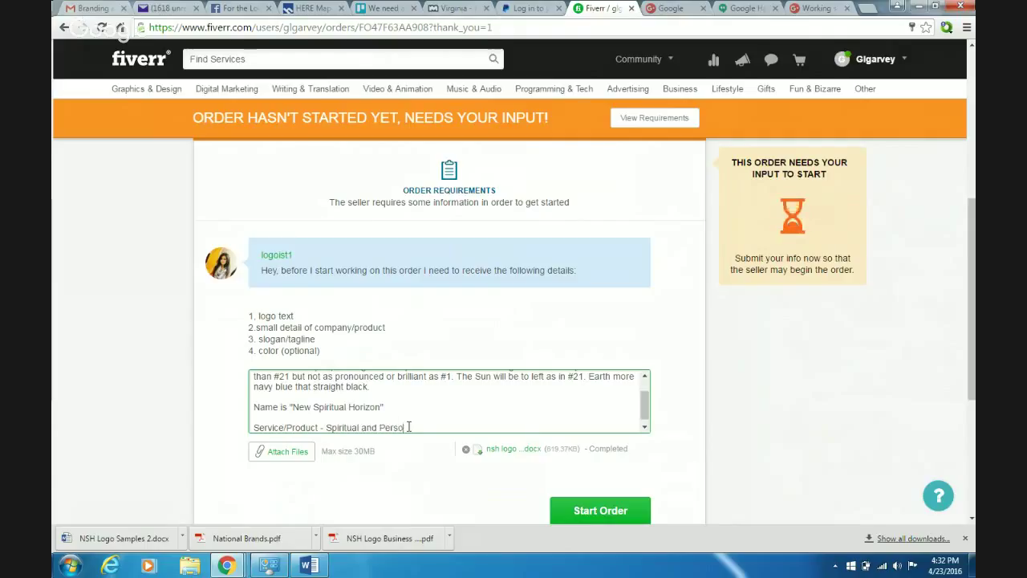
type("nal Grow")
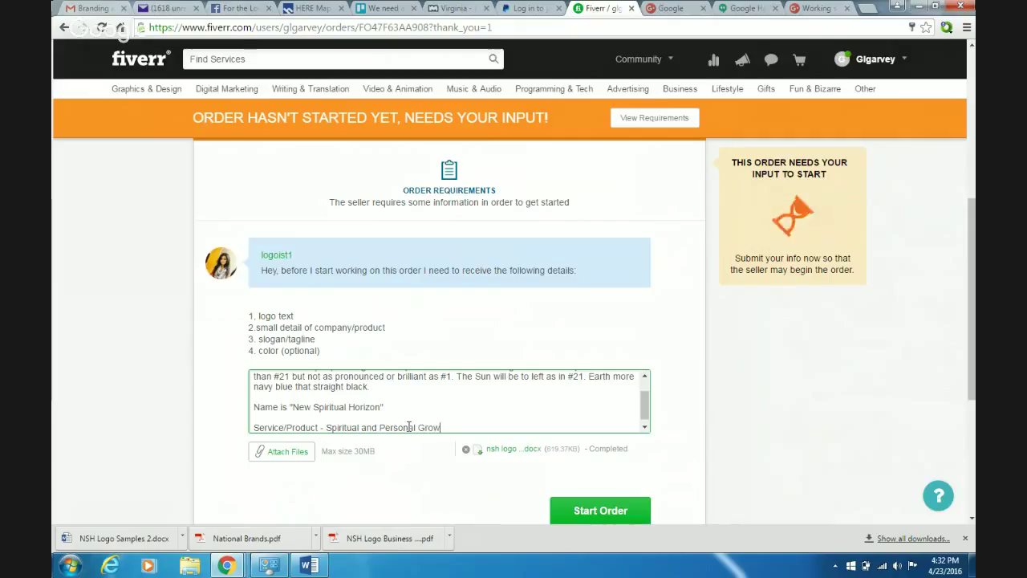
type("th Lea")
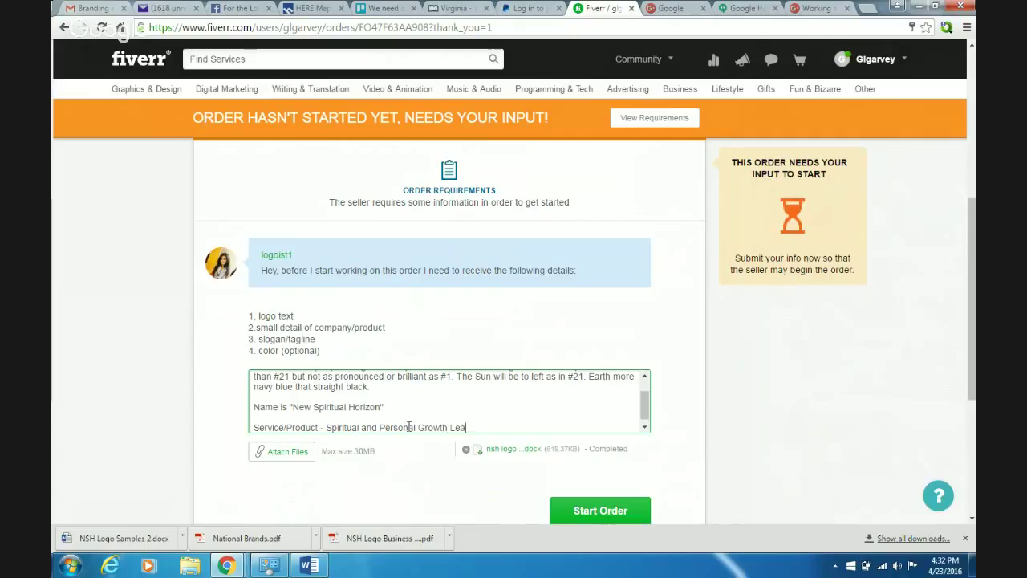
type("dership Program and work")
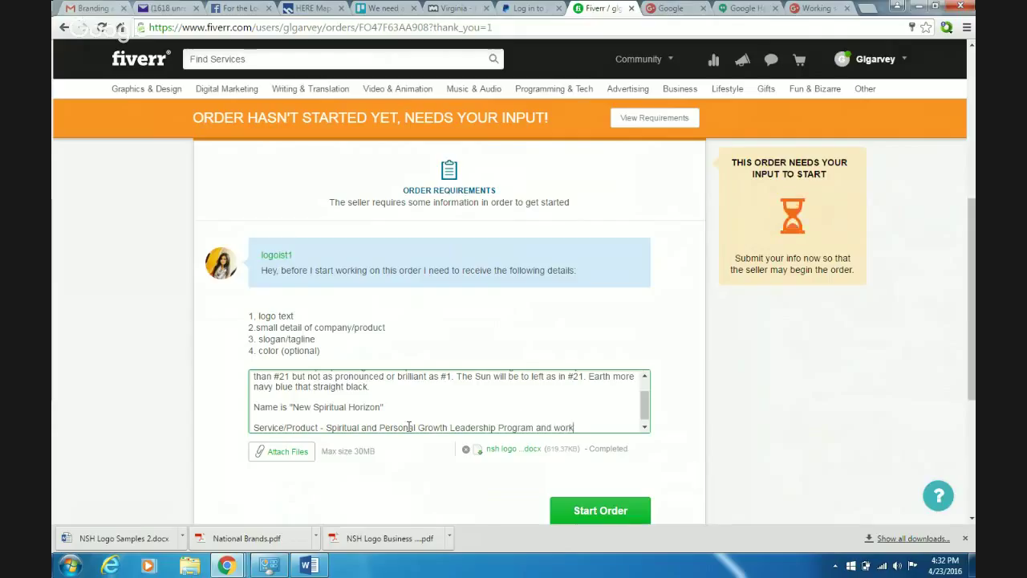
type("shops")
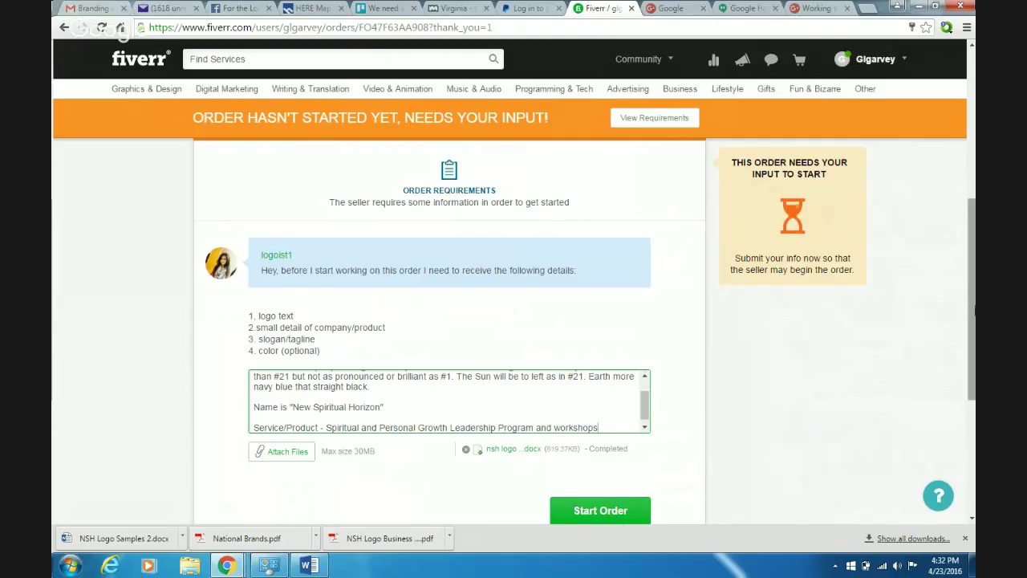
left_click_drag(974, 313, 974, 366)
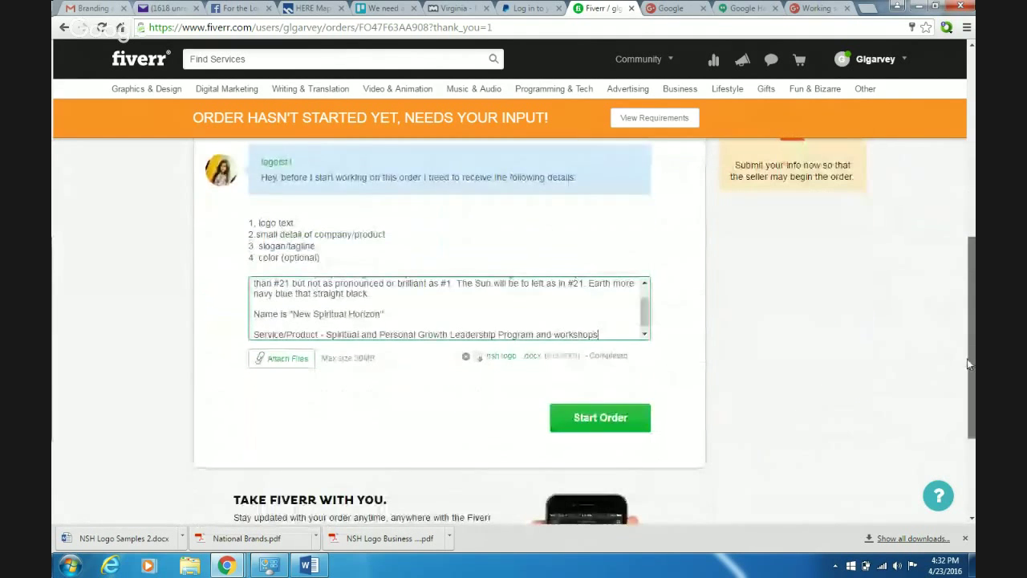
Start the order, choose Build A Brand as primary interest, and add Photoshop Editing and Infographic.
left_click(604, 423)
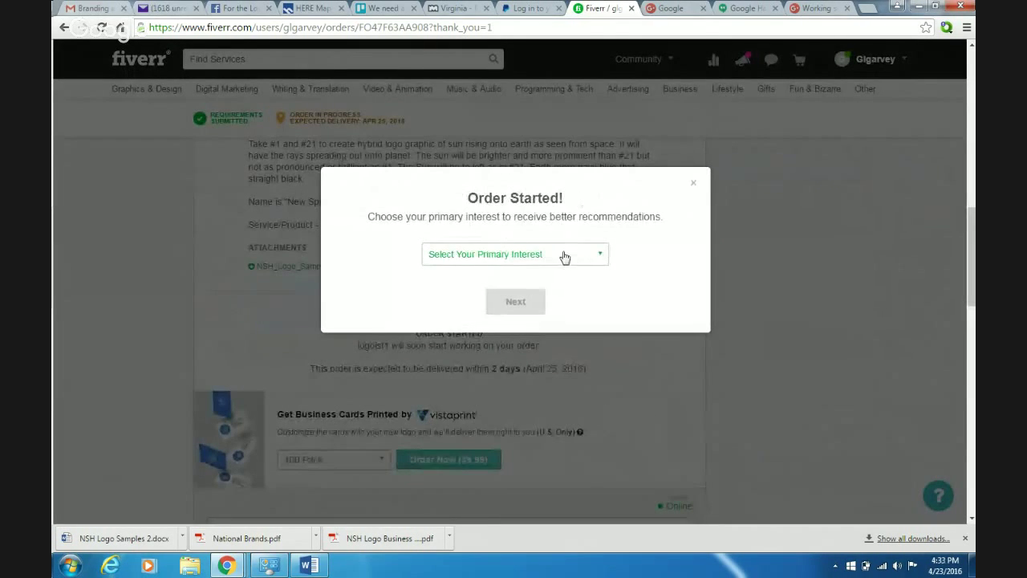
left_click(589, 255)
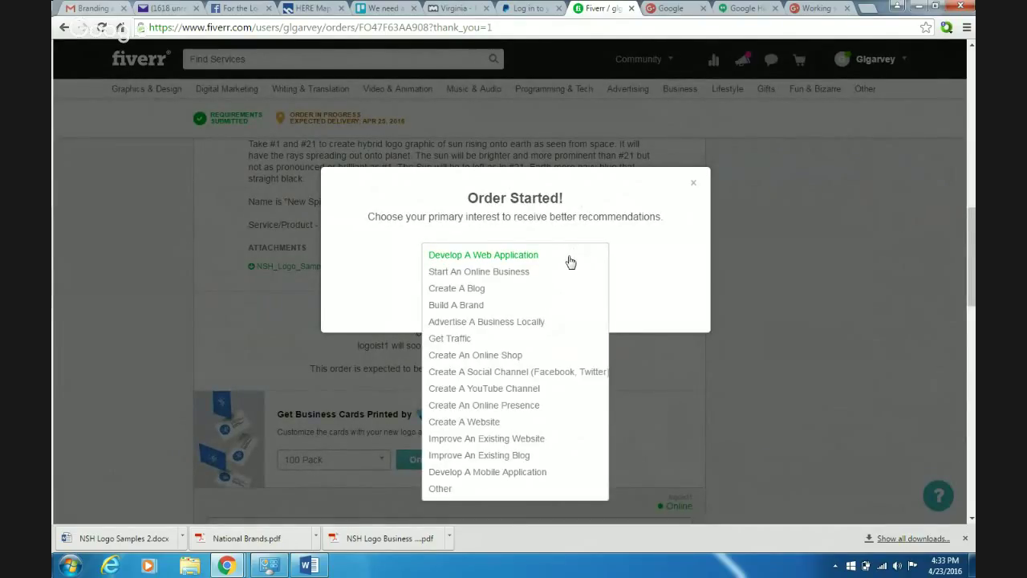
left_click(469, 307)
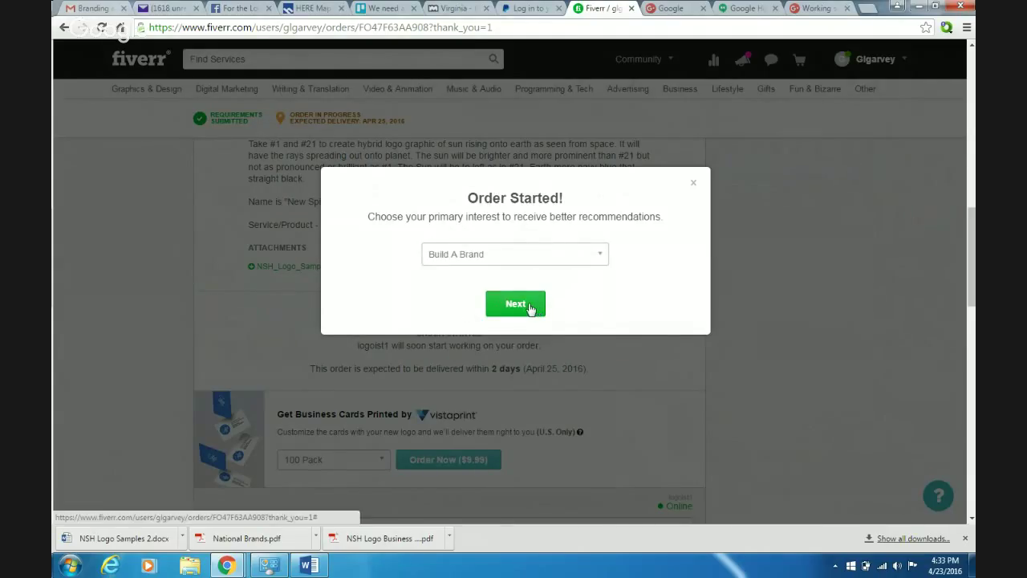
left_click(530, 308)
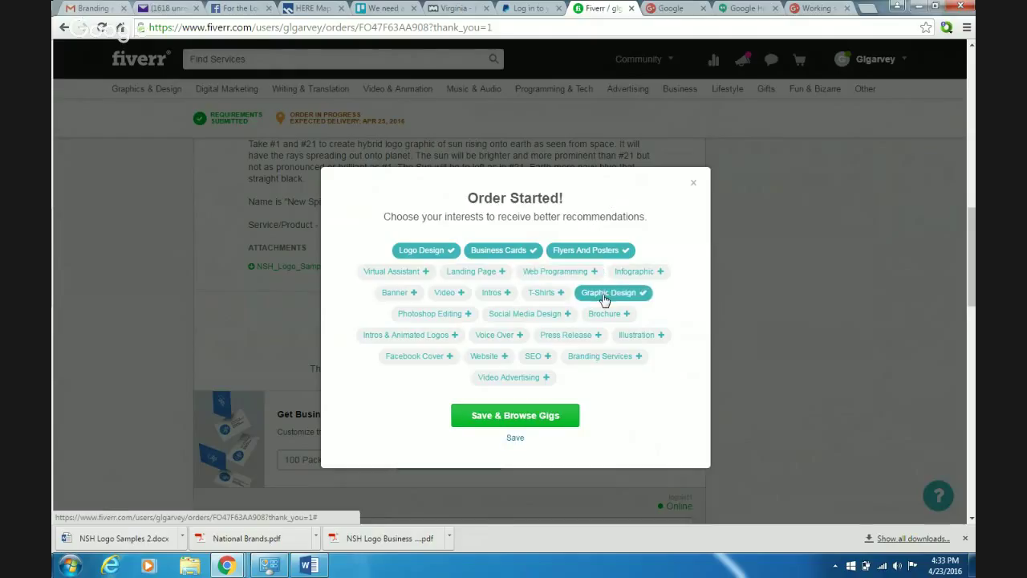
left_click(427, 320)
left_click(653, 277)
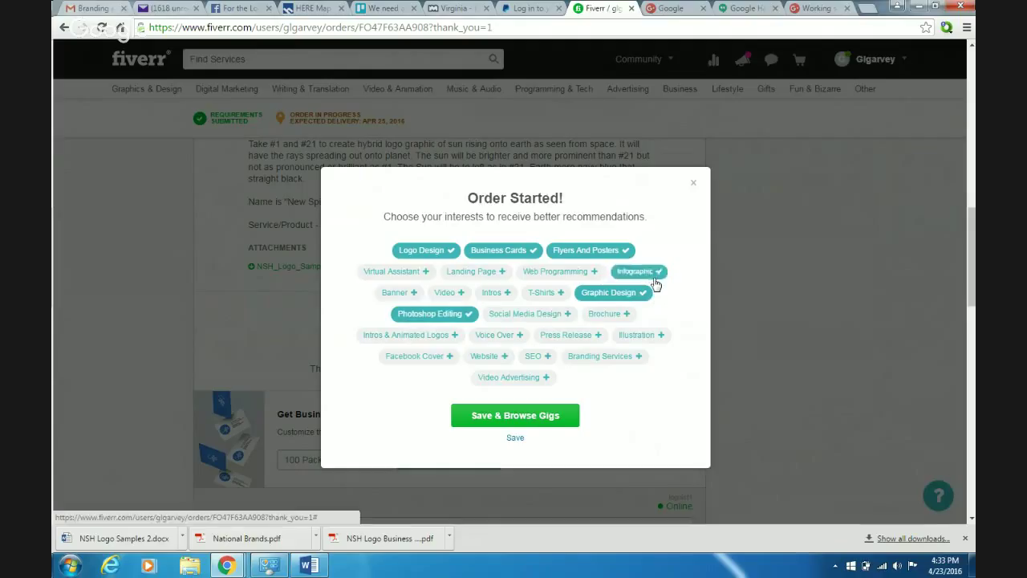
left_click(524, 419)
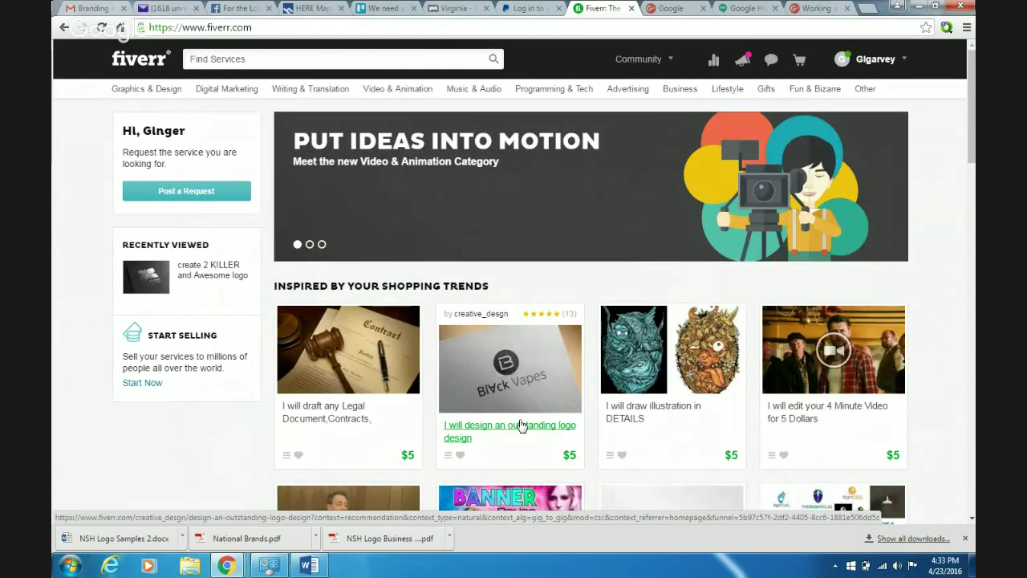
Open the recently viewed logo gig, review its package comparison, and contact the seller.
scroll(520, 425, "down", 1)
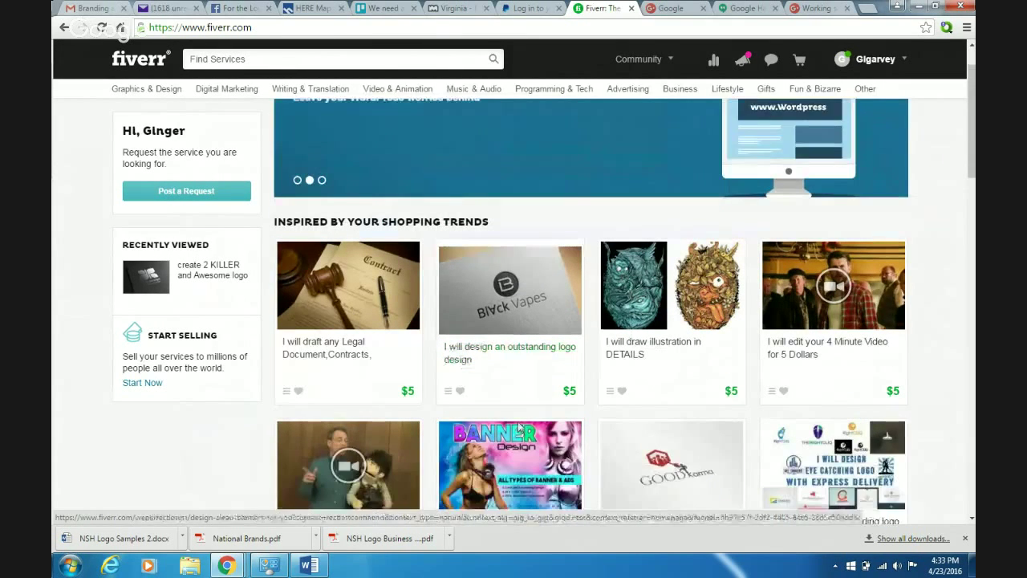
scroll(515, 427, "up", 1)
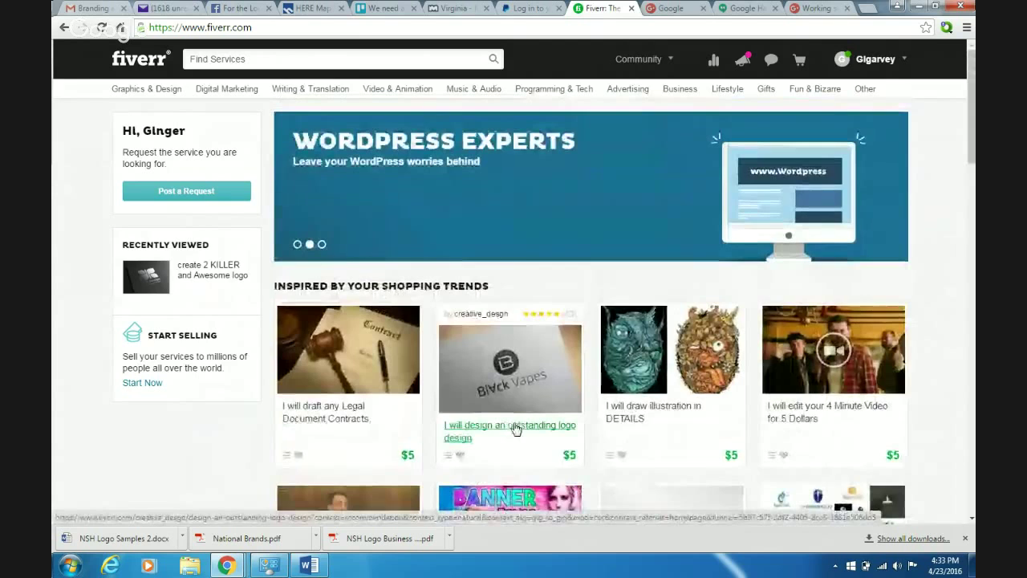
left_click(229, 277)
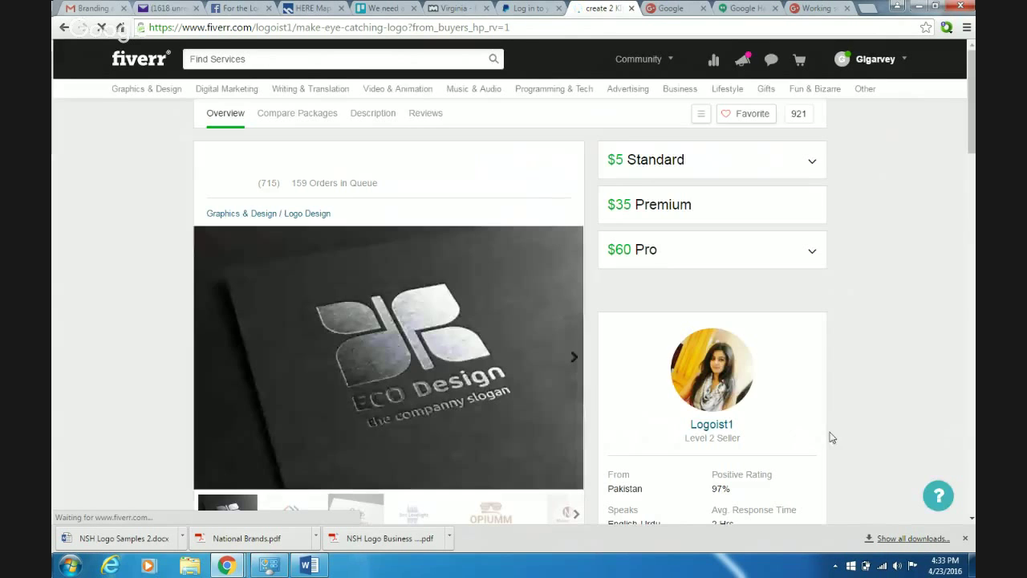
scroll(754, 425, "down", 2)
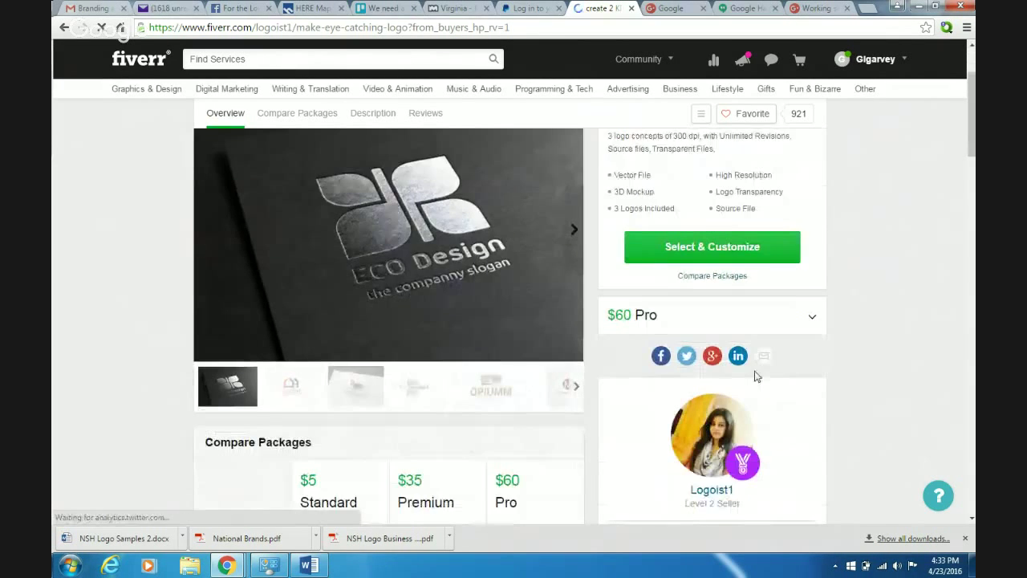
left_click(705, 288)
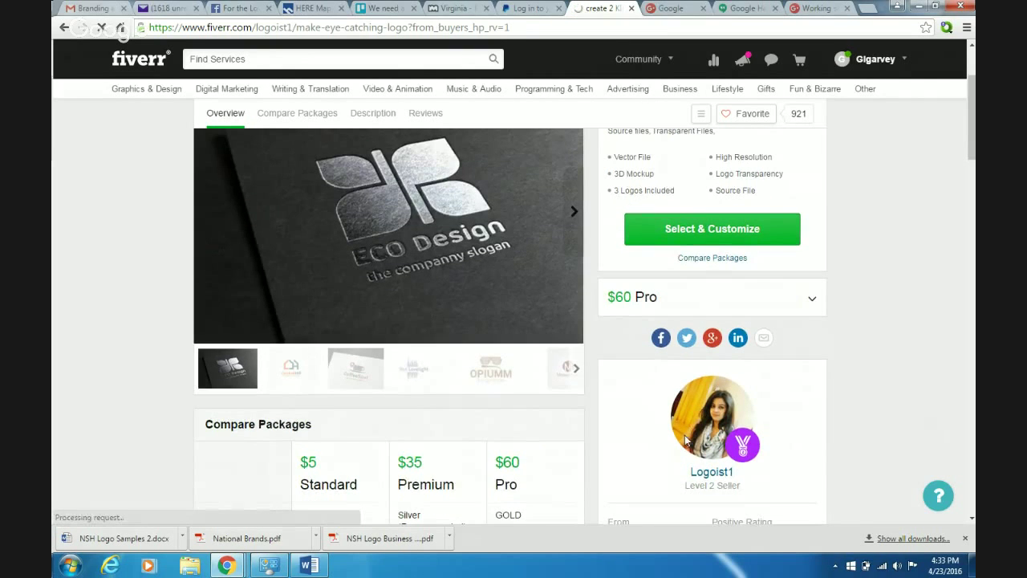
scroll(686, 433, "down", 3)
scroll(691, 407, "down", 3)
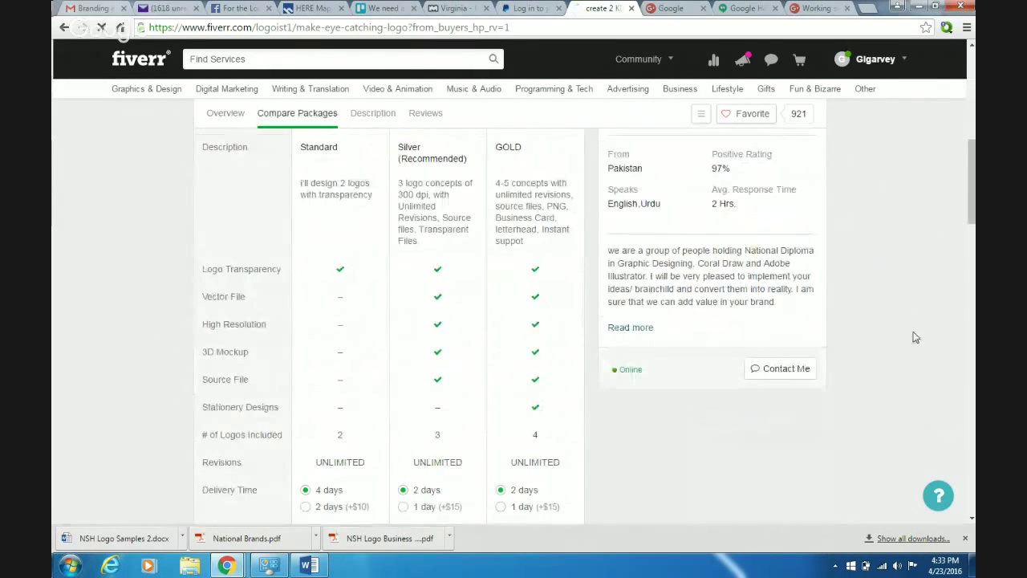
left_click(806, 375)
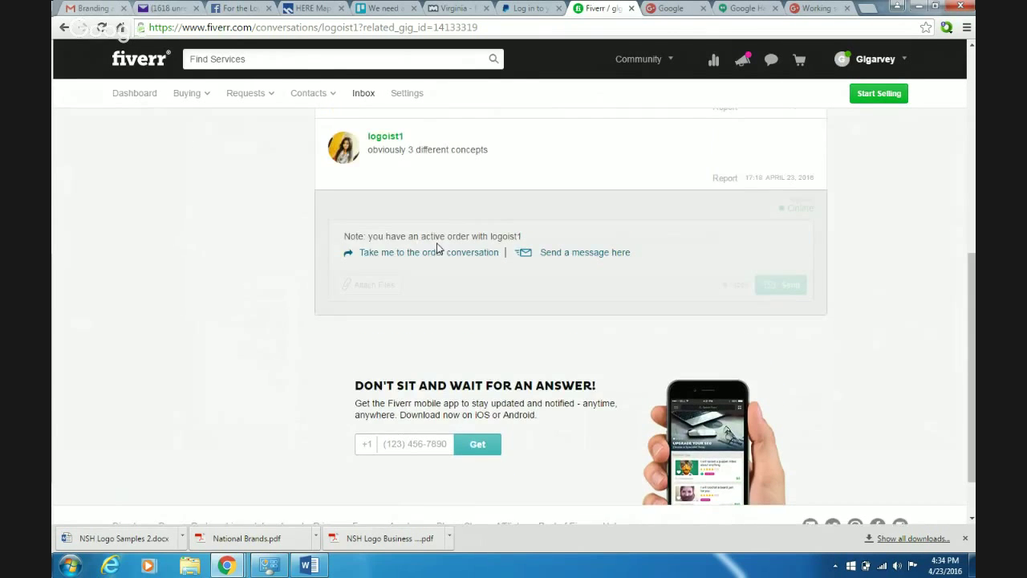
scroll(437, 249, "up", 3)
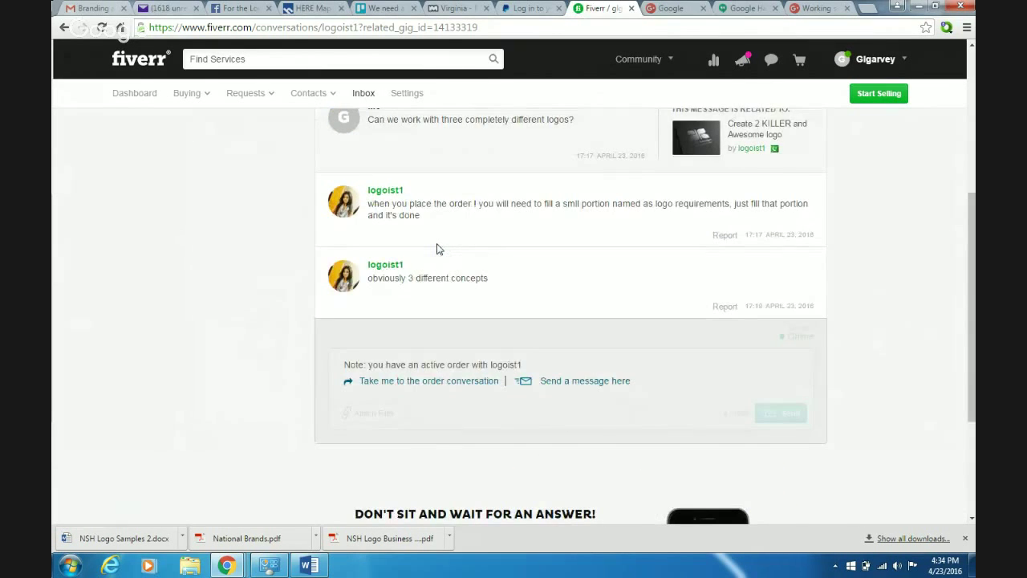
Open the active order's conversation page and scroll down to its message box.
left_click(425, 382)
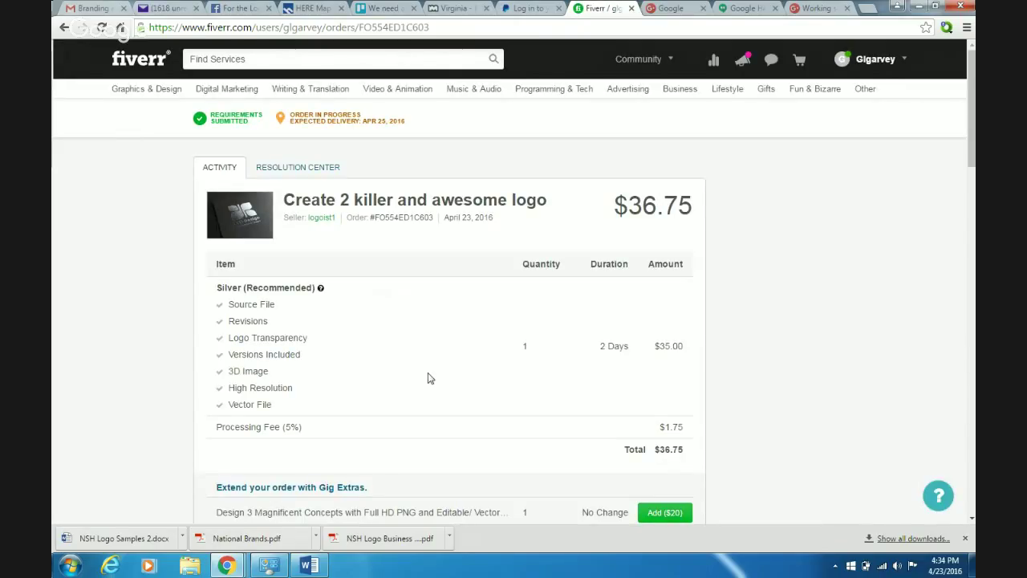
scroll(428, 378, "down", 3)
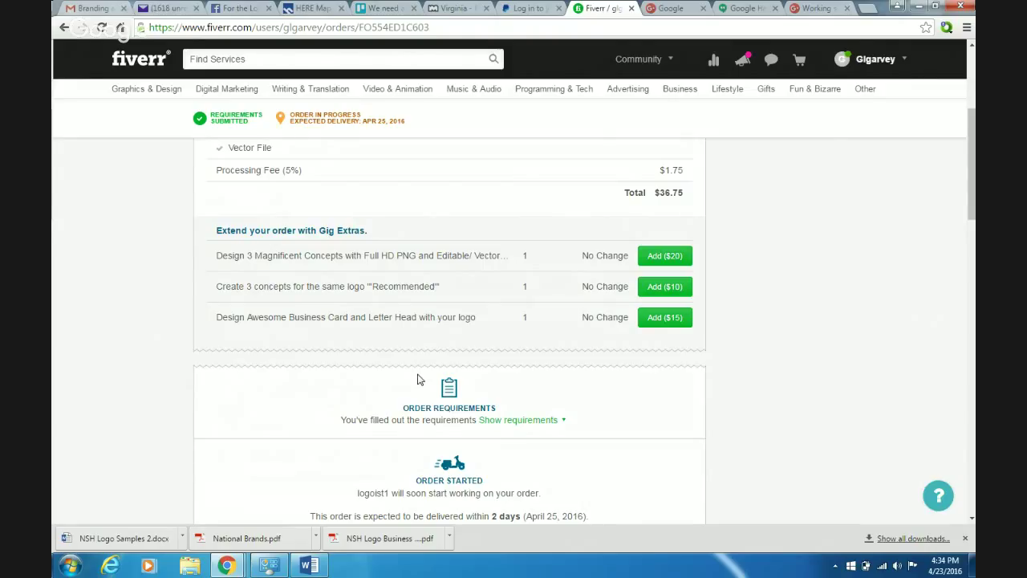
scroll(417, 380, "down", 3)
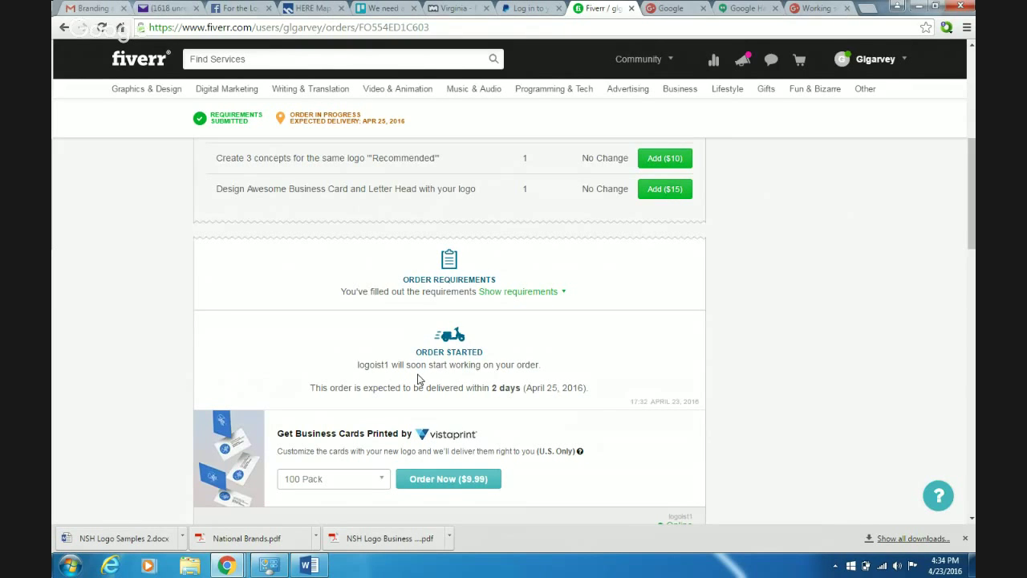
scroll(417, 379, "down", 4)
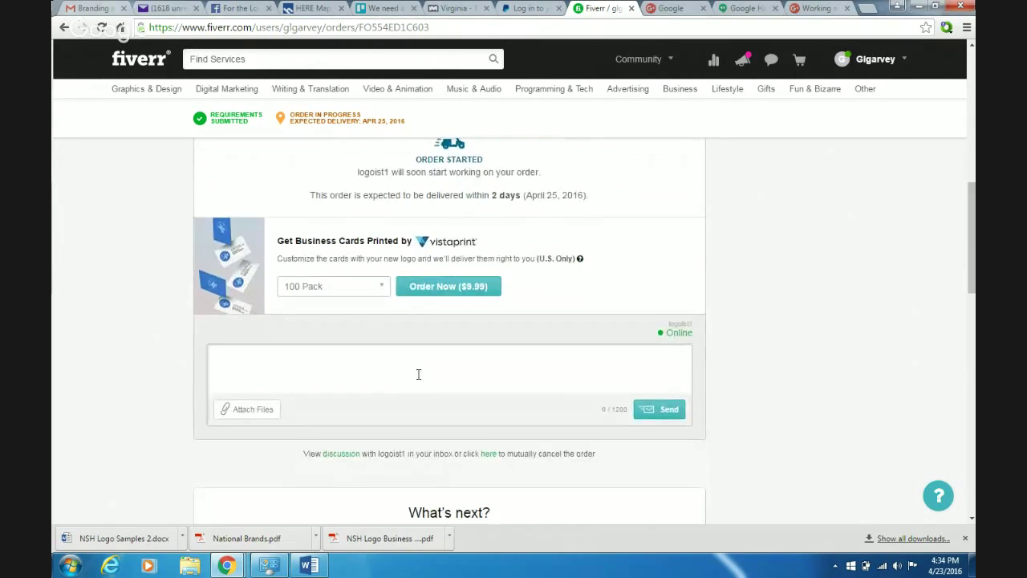
Type 'We would like to see the following:' and a Concept 1 line citing the Word document and logos owned.
left_click(429, 353)
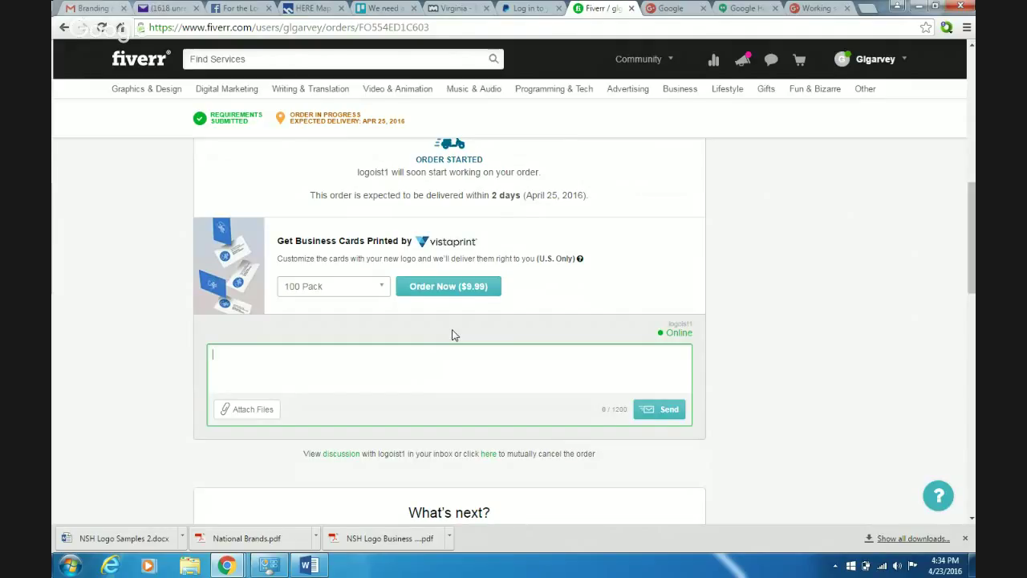
type("We would like to see the follo")
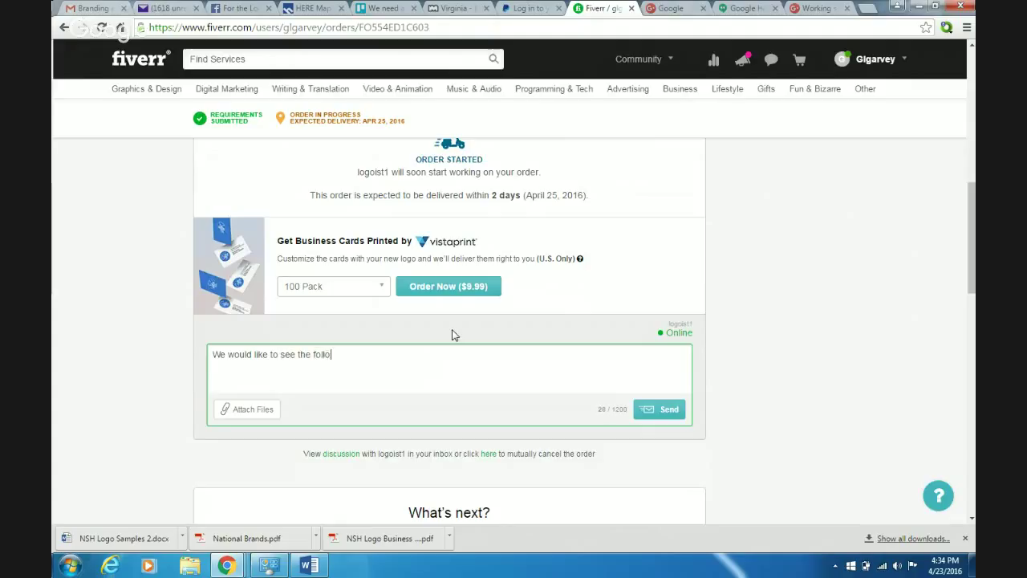
type("wing: ")
type("Concept 1")
type(" - ")
type("The infomat")
type("ion")
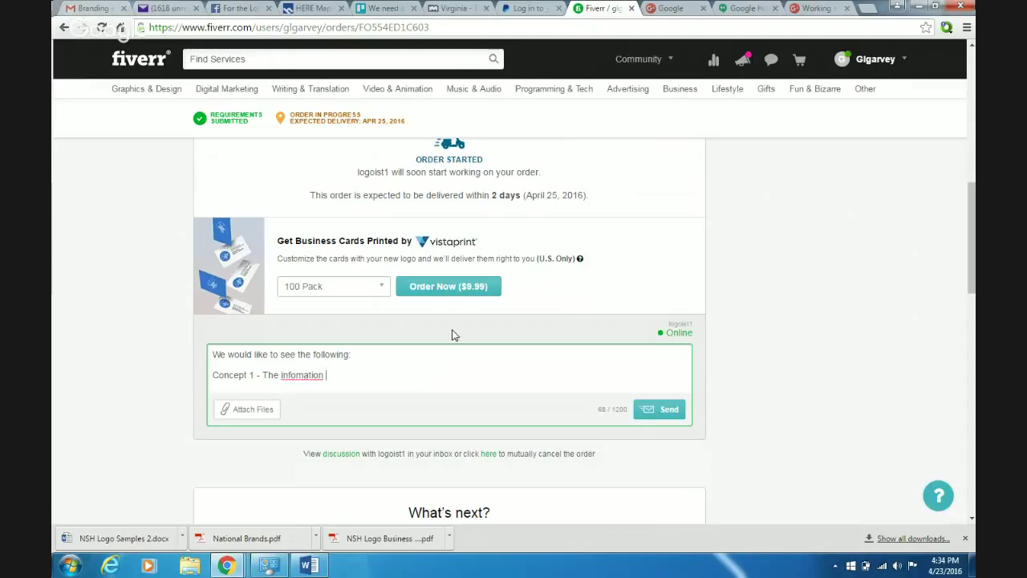
key("BackSpace")
key("BackSpace")
key("BackSpace")
key("BackSpace")
key("BackSpace")
type("rmation in the word docu")
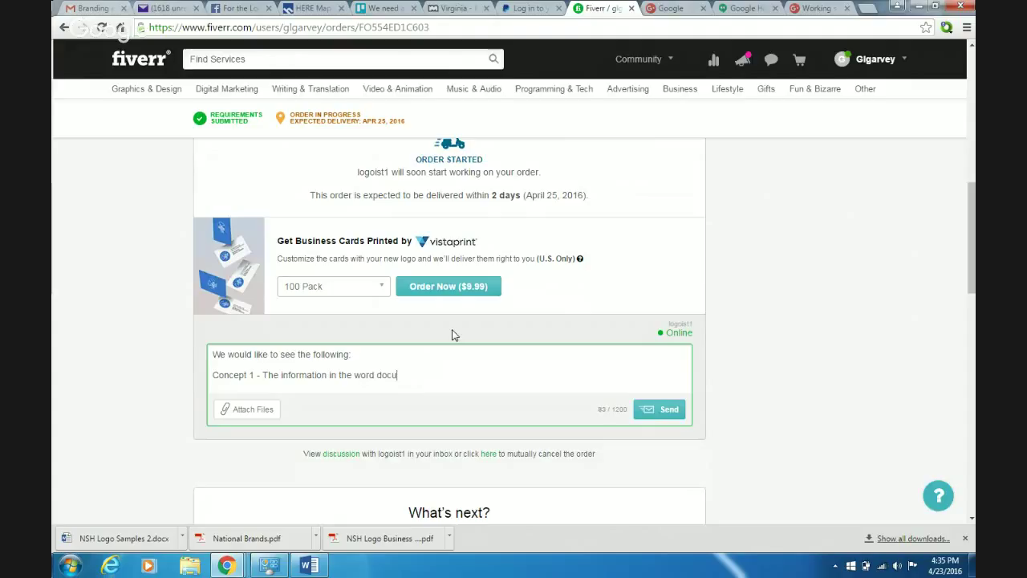
type("ment articulates")
type("concept 1")
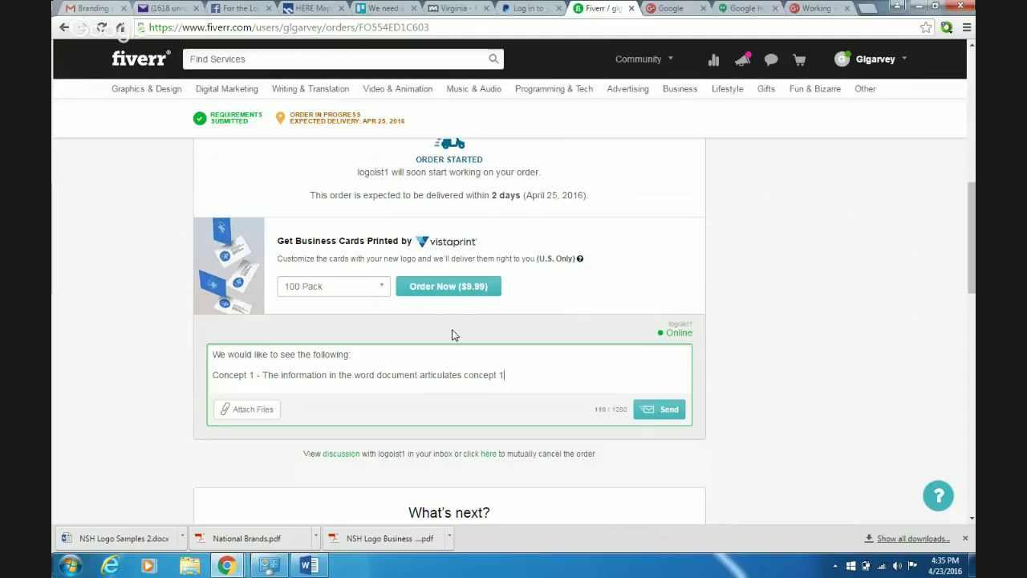
type(" - we own the lgo")
key("BackSpace")
key("BackSpace")
type("ogos shown")
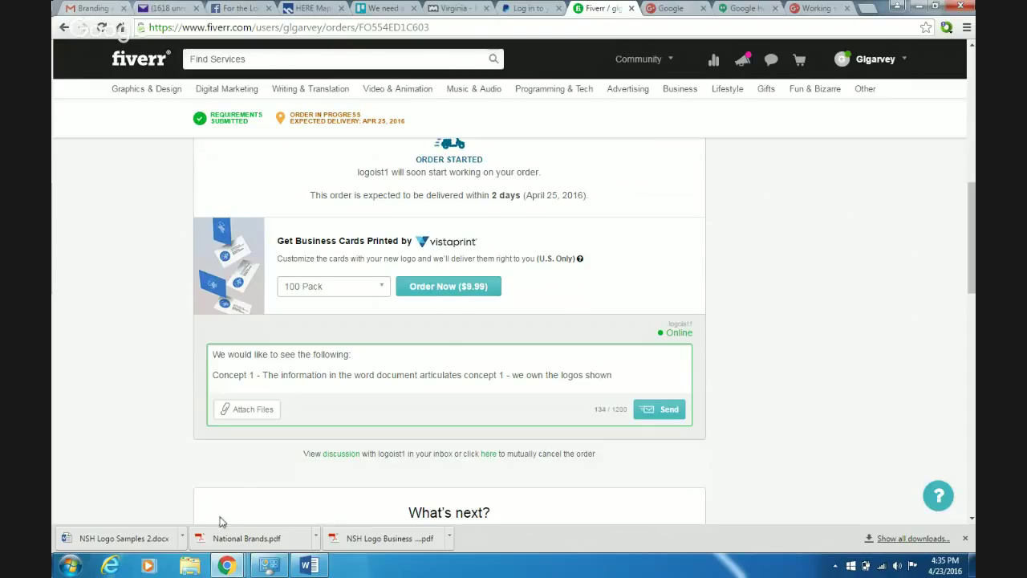
left_click(306, 566)
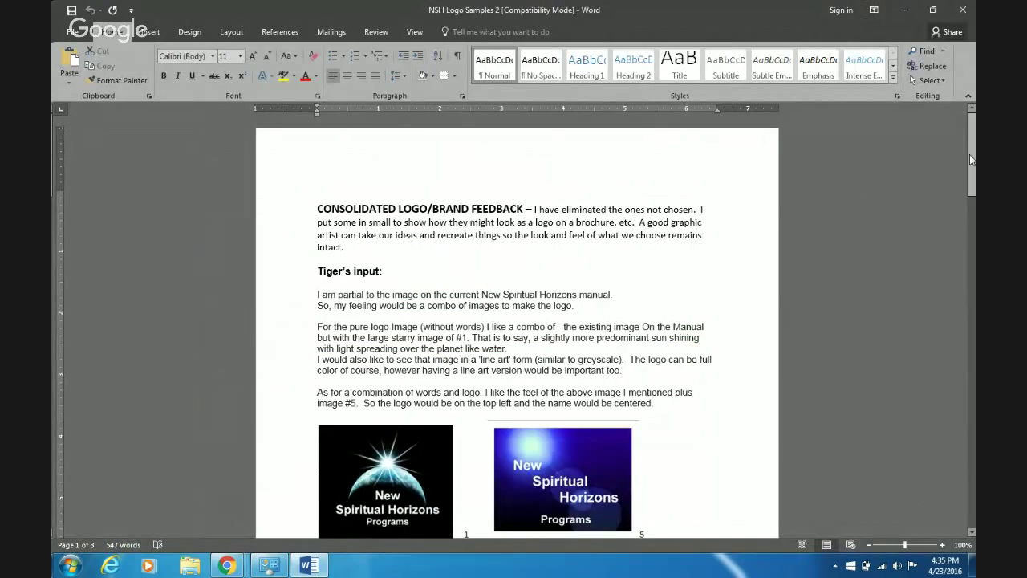
Scroll NSH Logo Samples 2.docx down to the sample logos numbered 1, 5 and 21.
left_click_drag(971, 167, 967, 219)
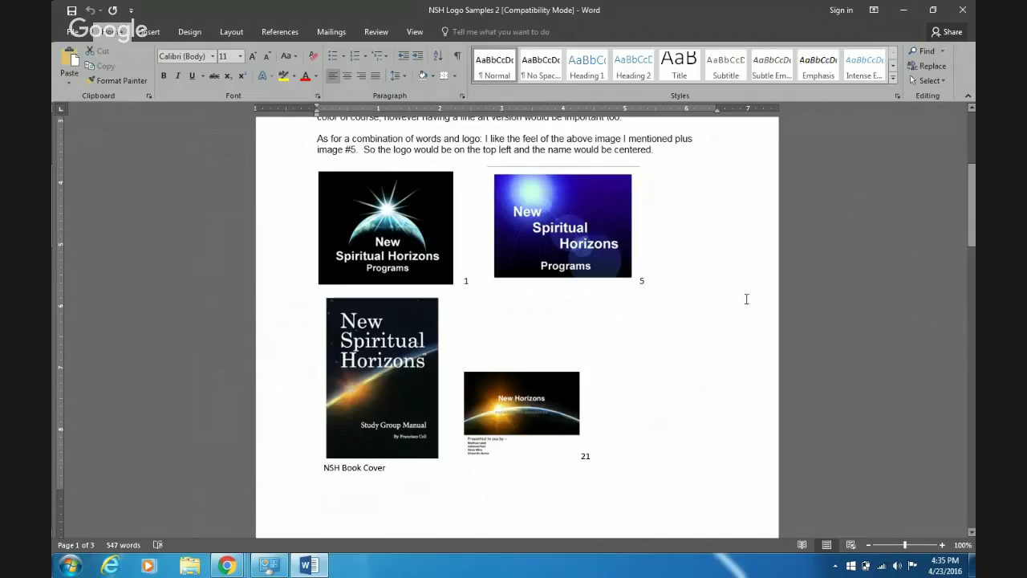
left_click(503, 424)
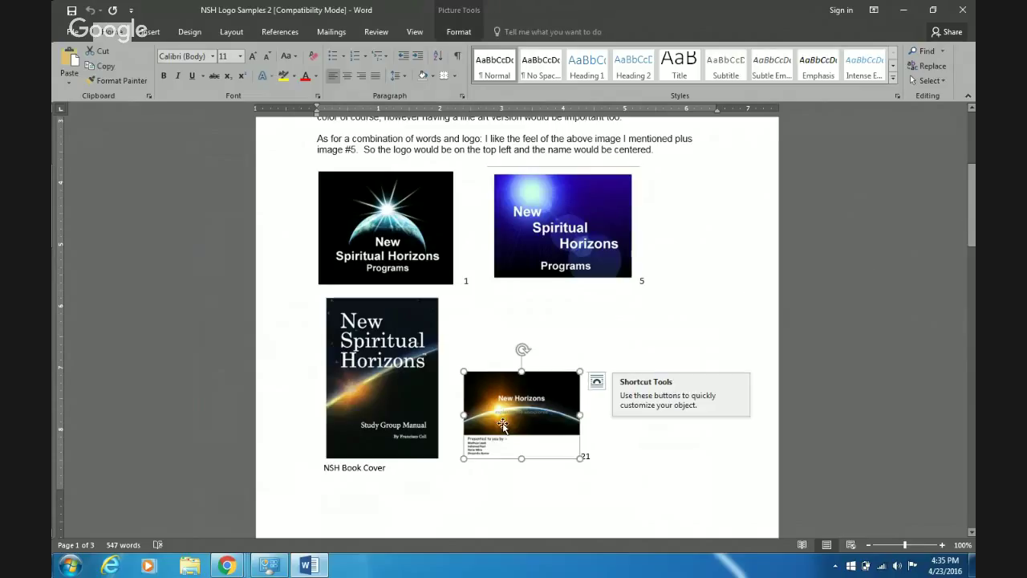
left_click(660, 446)
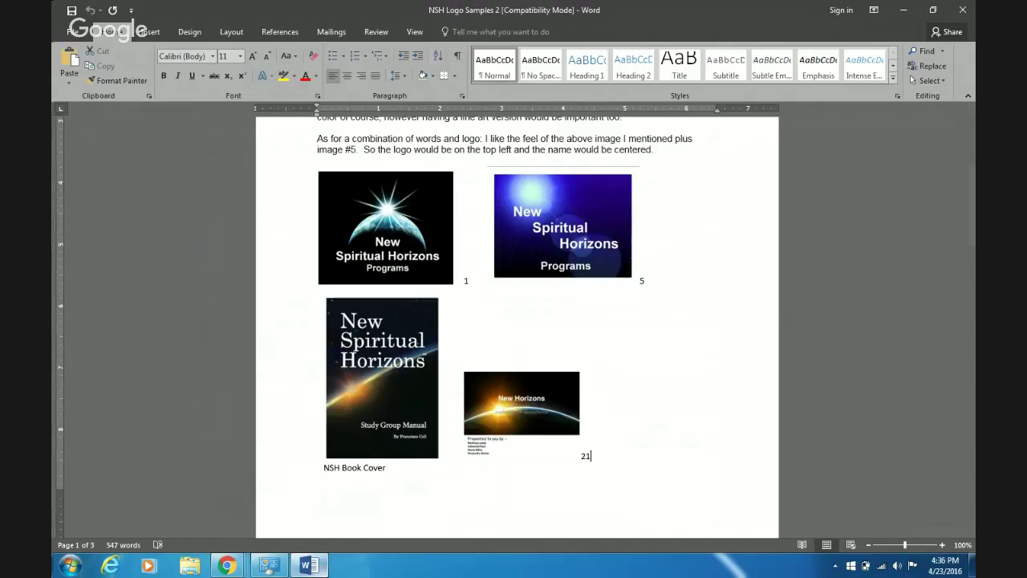
mouse_move(309, 565)
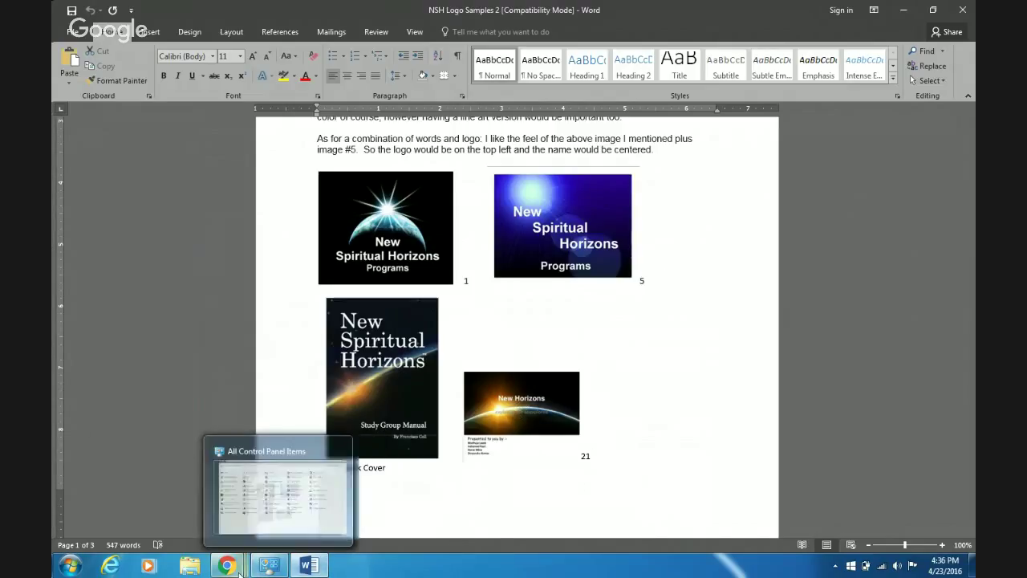
mouse_move(224, 566)
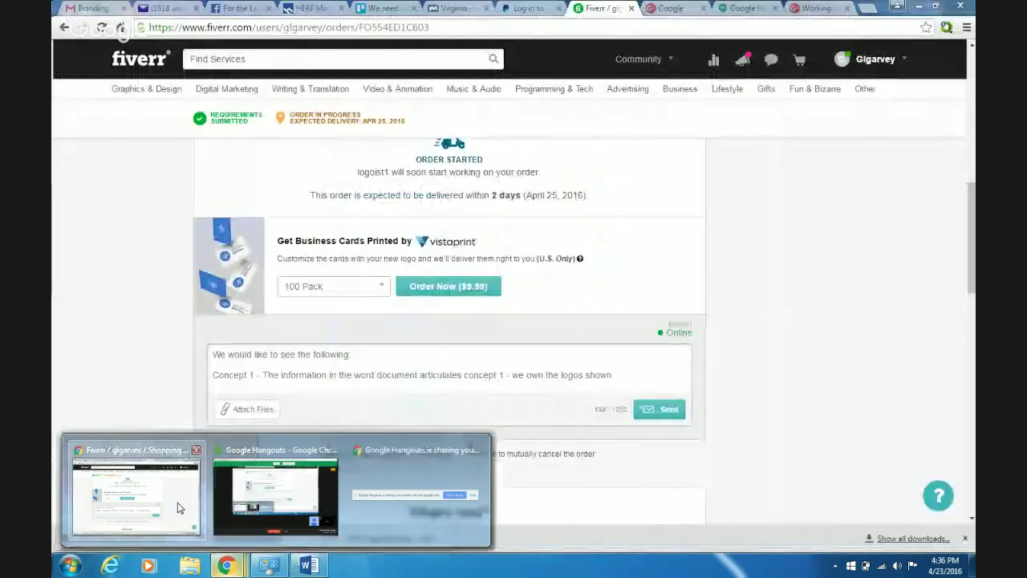
End Concept 1 with 'in the first batch', add a 'Concept 2' line, and reword Concept 1 around the NASA images.
left_click(178, 508)
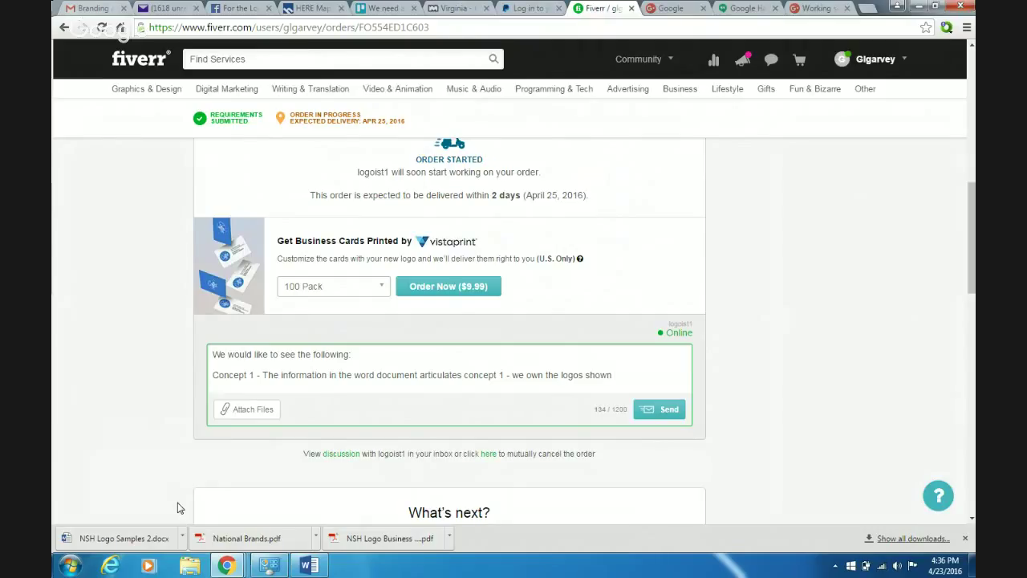
type("in the first batch.")
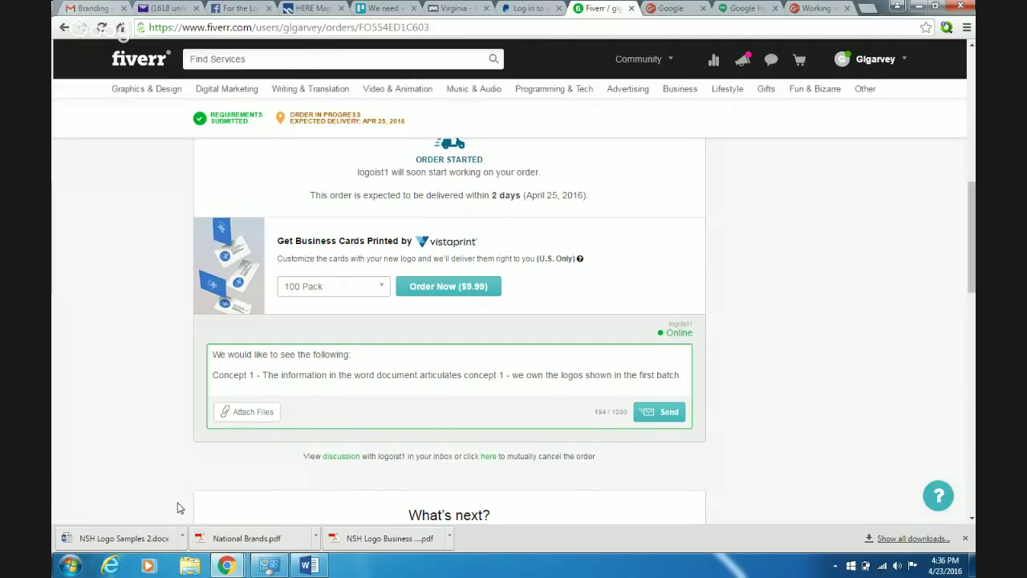
key("Return")
type("Conc")
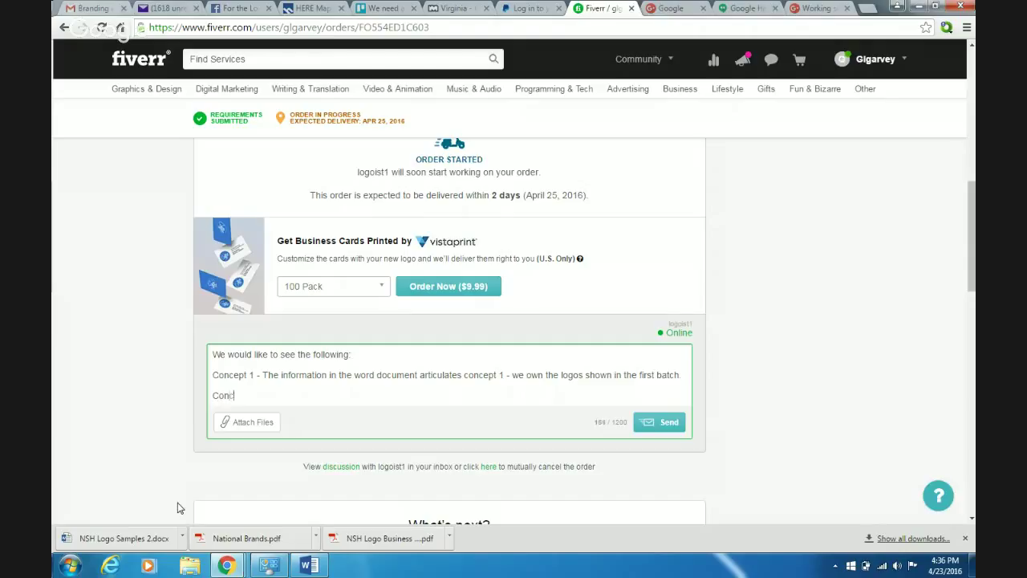
type("ept 2 -")
left_click_drag(525, 375, 664, 375)
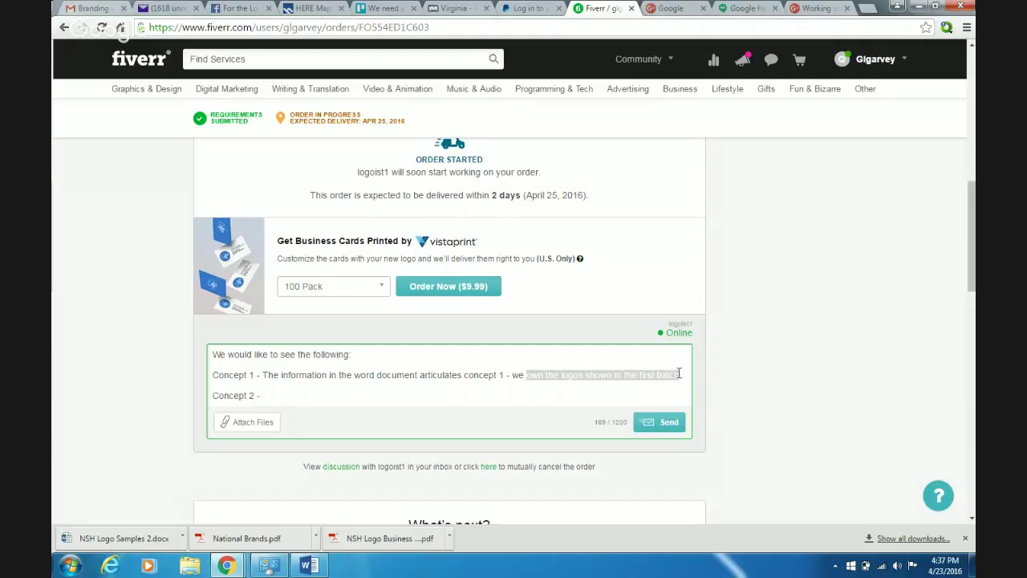
type("curren")
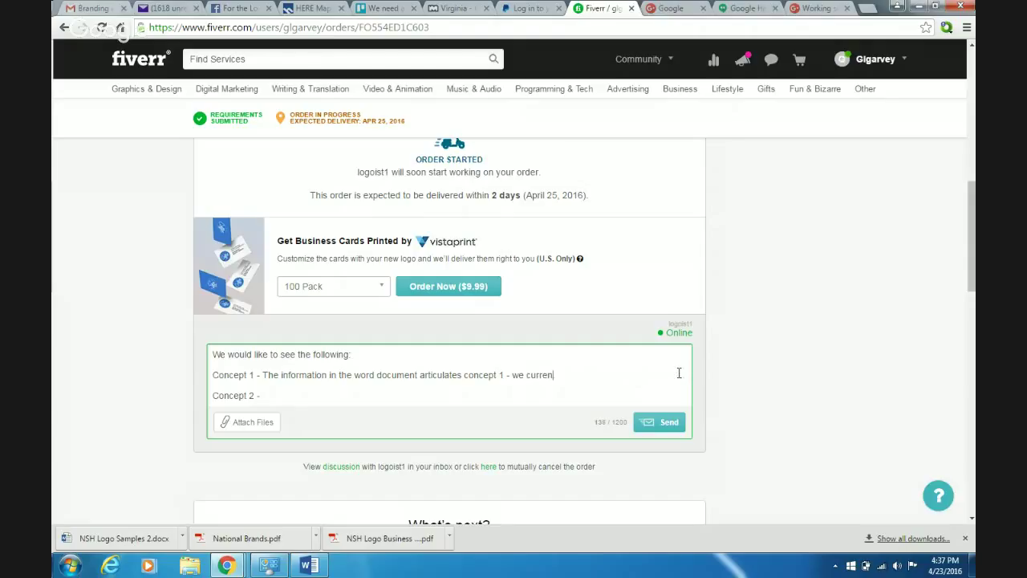
type("tly use the NASA images")
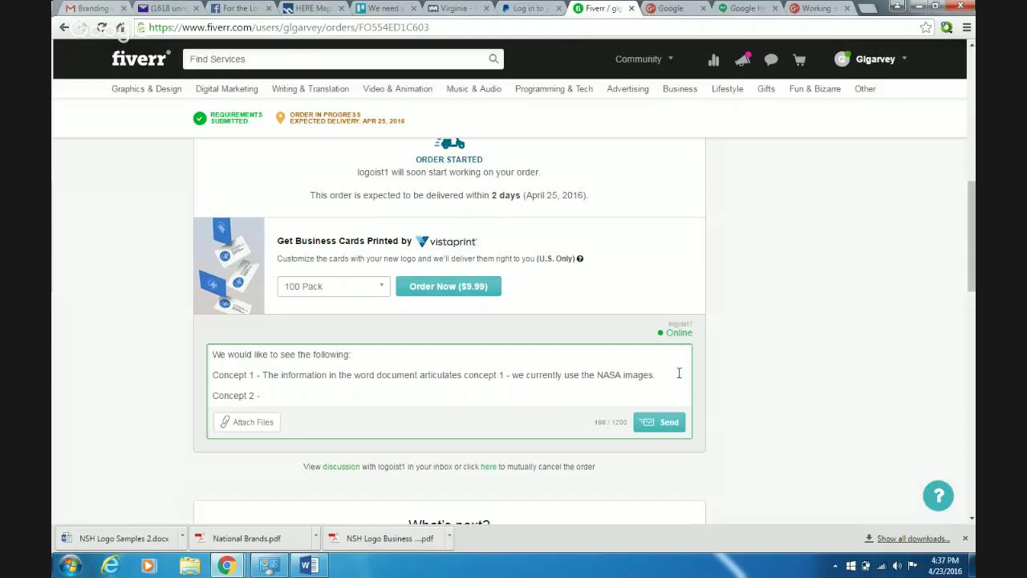
type(".")
type(" shown in ")
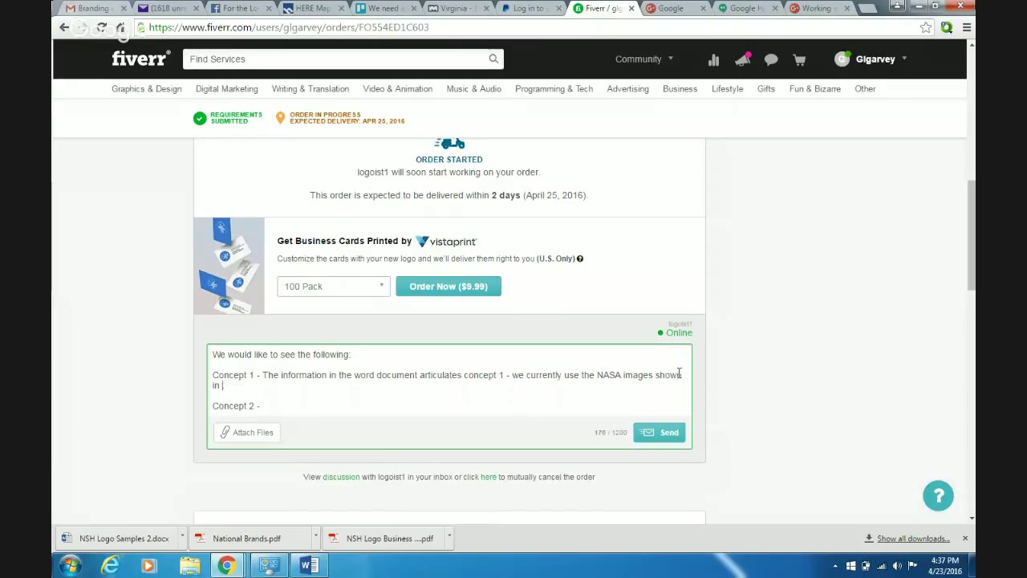
type("the first ")
type("batch ")
type("of images")
type("Can you ")
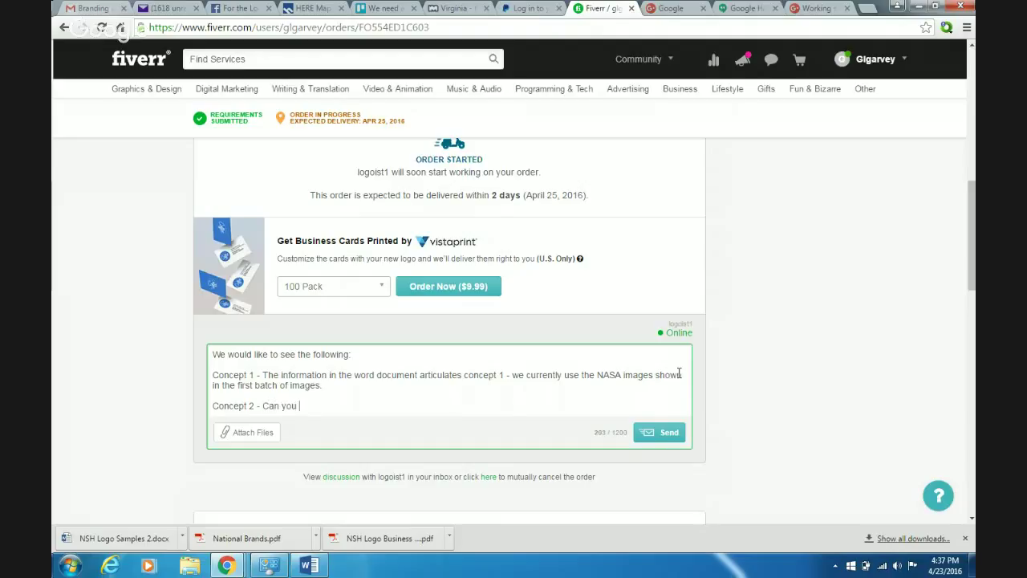
type("send us something with the")
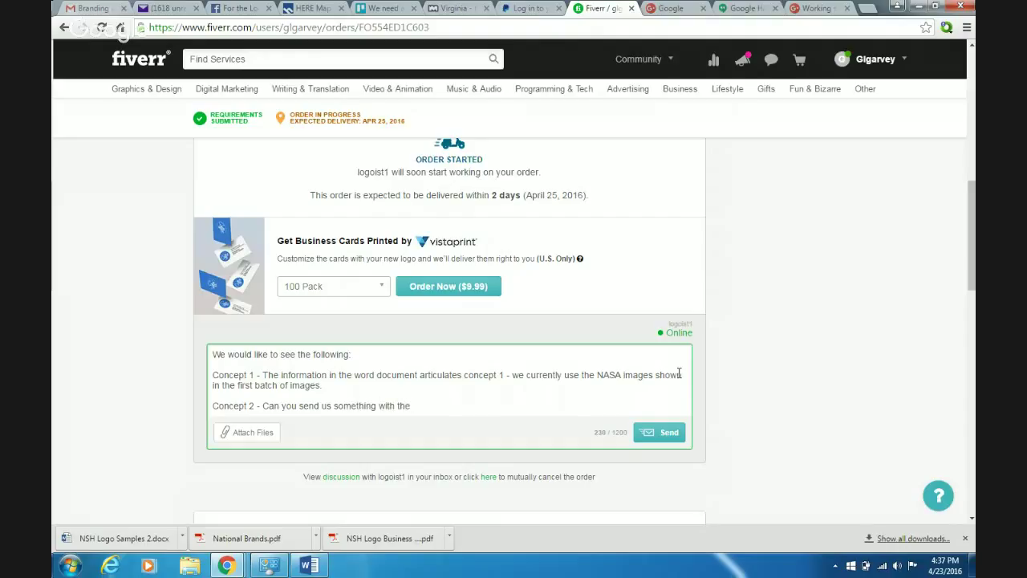
Describe Concept 2 as an "NSH" three-letter monogram with a larger "S", then start a new line.
key("BackSpace")
key("BackSpace")
key("BackSpace")
key("BackSpace")
key("BackSpace")
key("BackSpace")
key("BackSpace")
key("BackSpace")
key("BackSpace")
type("monogram like with the three let")
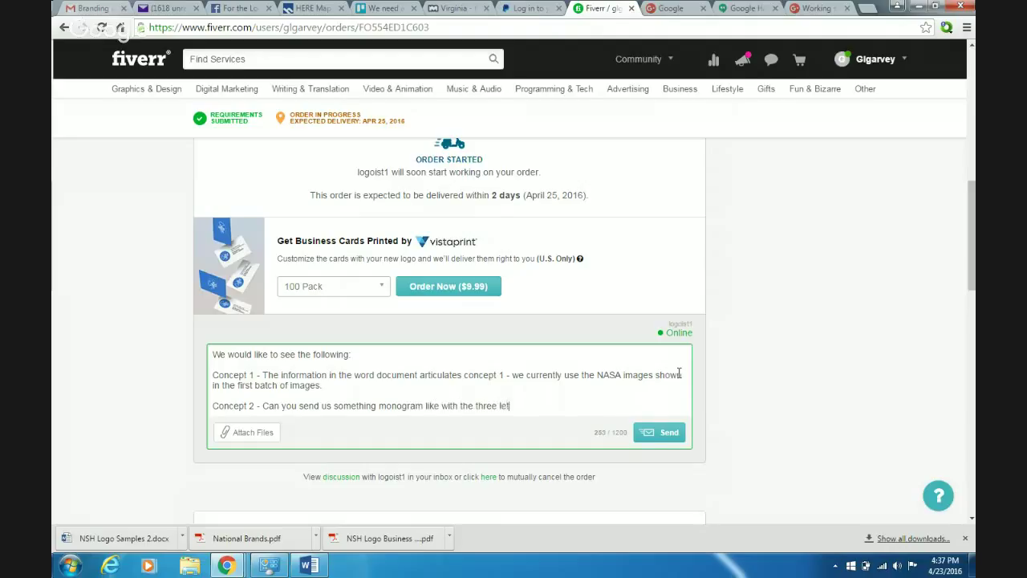
type("ters \"NSH\" - I'm envisioingin")
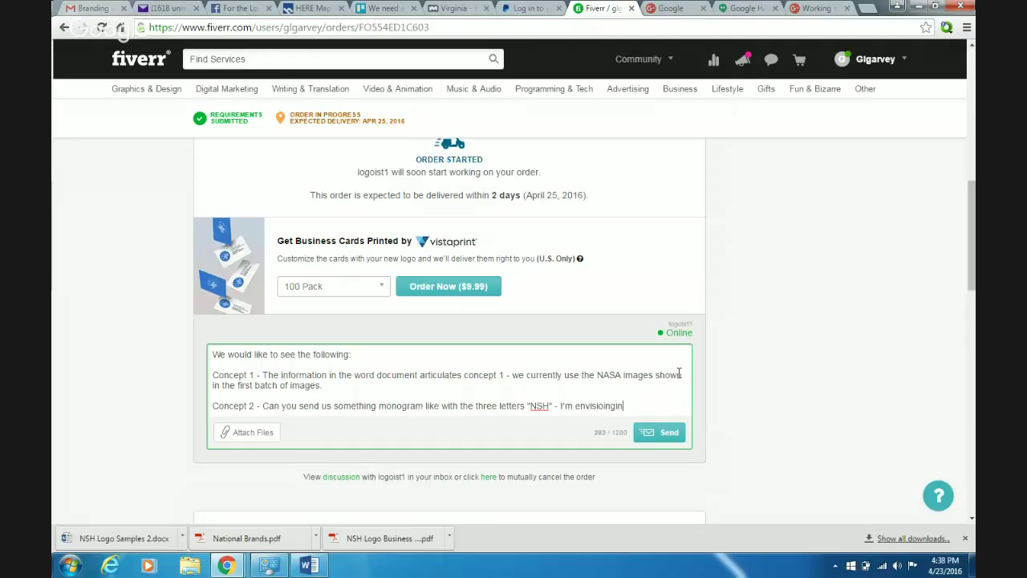
key("BackSpace")
key("BackSpace")
key("BackSpace")
key("BackSpace")
key("BackSpace")
key("BackSpace")
type("ning the \"S\" larger and may")
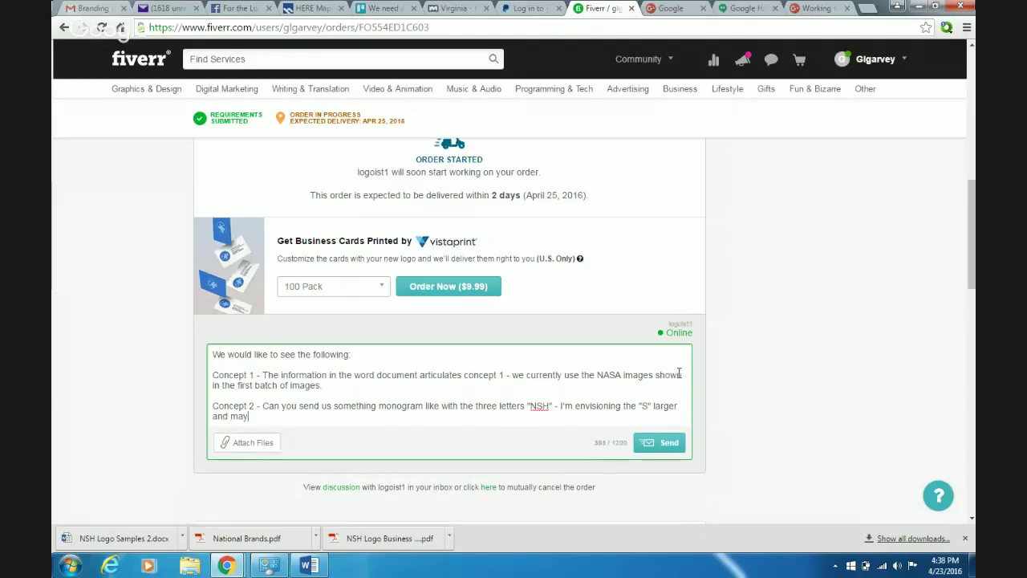
type("be mimic the sun and shadowi")
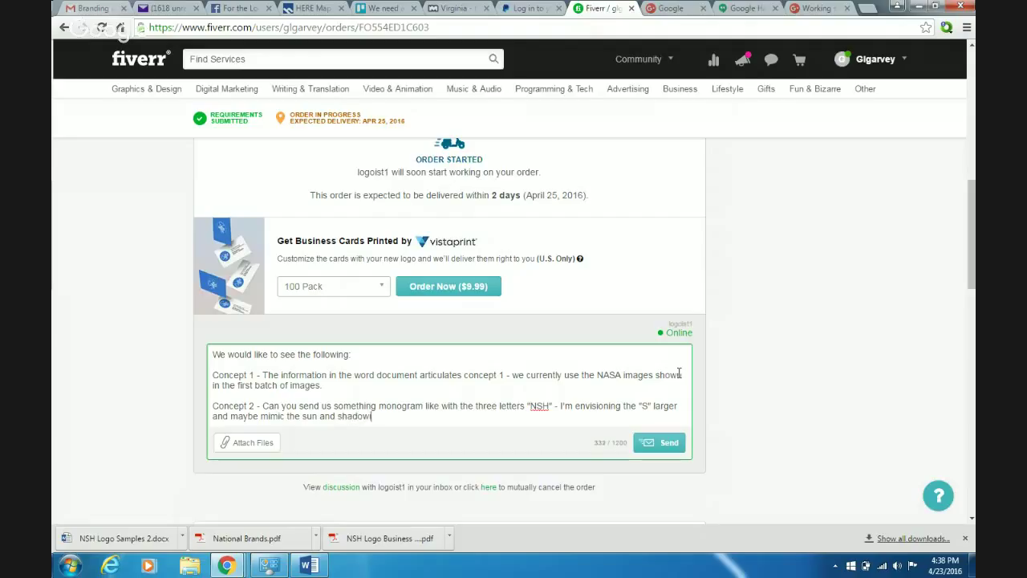
type("ng of the 1st concept logo.")
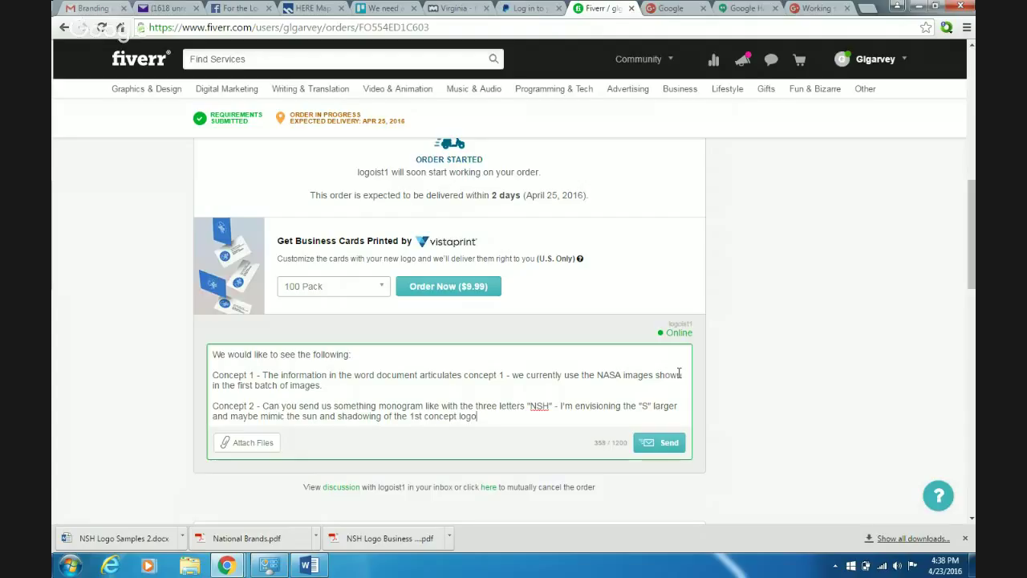
key("Return")
key("Return")
Add 'Concept 3 - Go for it!!!! Wow us with your own choice of creativity.', 'Thank you!' and a name sign-off.
type("Co")
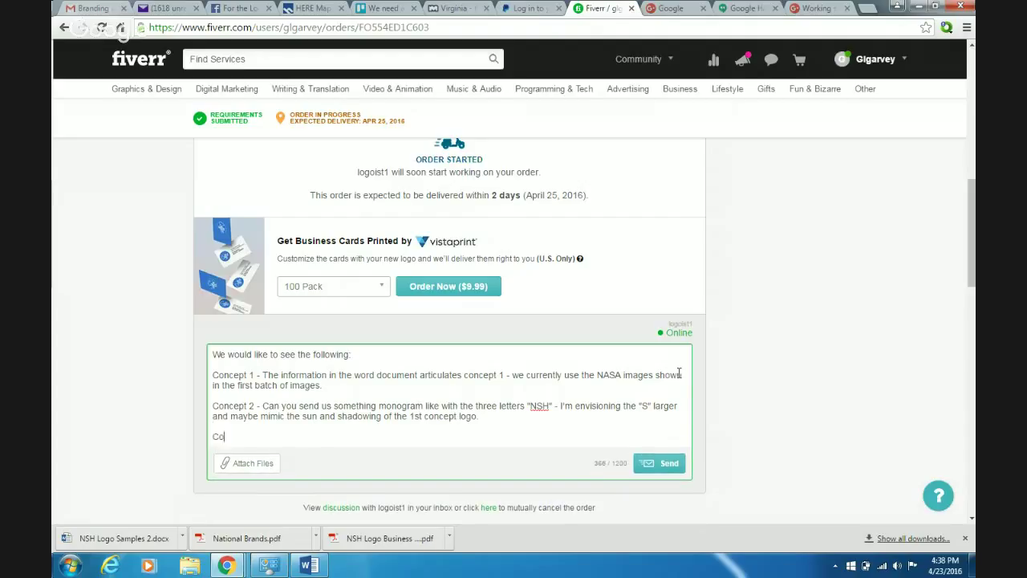
type("ncept 3 - Go for it!!!! Wow us with your own")
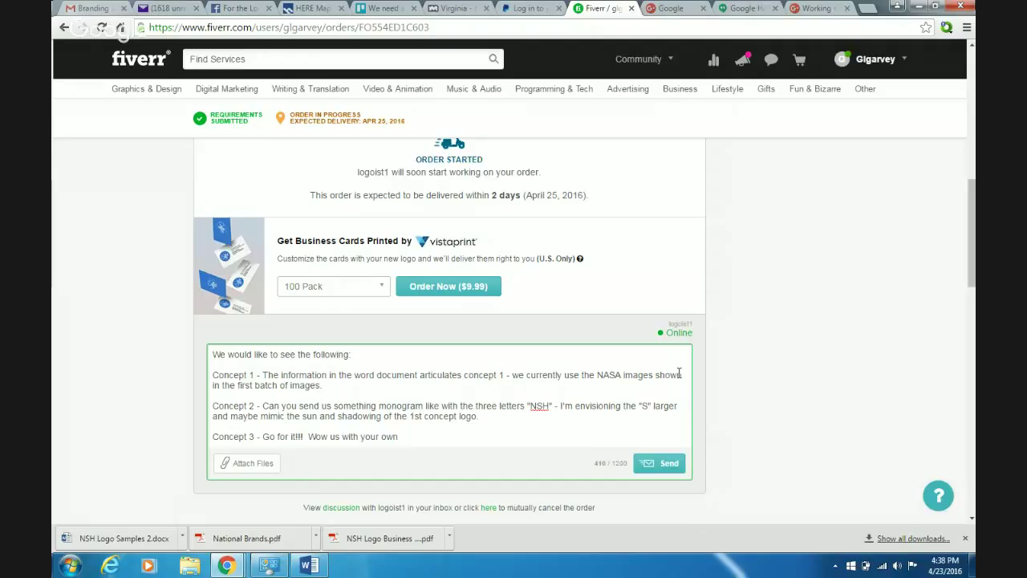
type("choice")
type("of creativity.")
key("Return")
key("Return")
type("Thank")
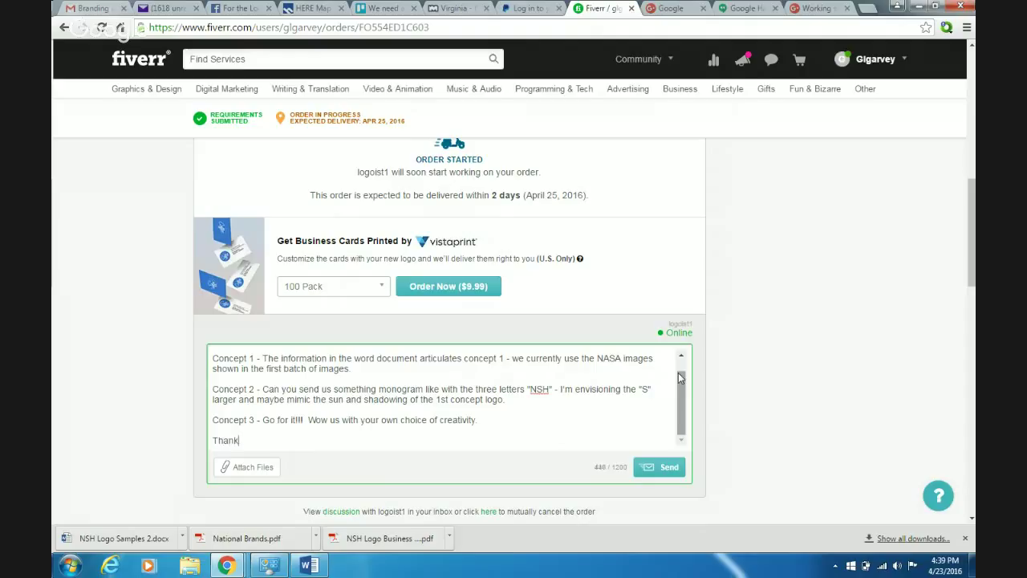
type(" you!")
key("Return")
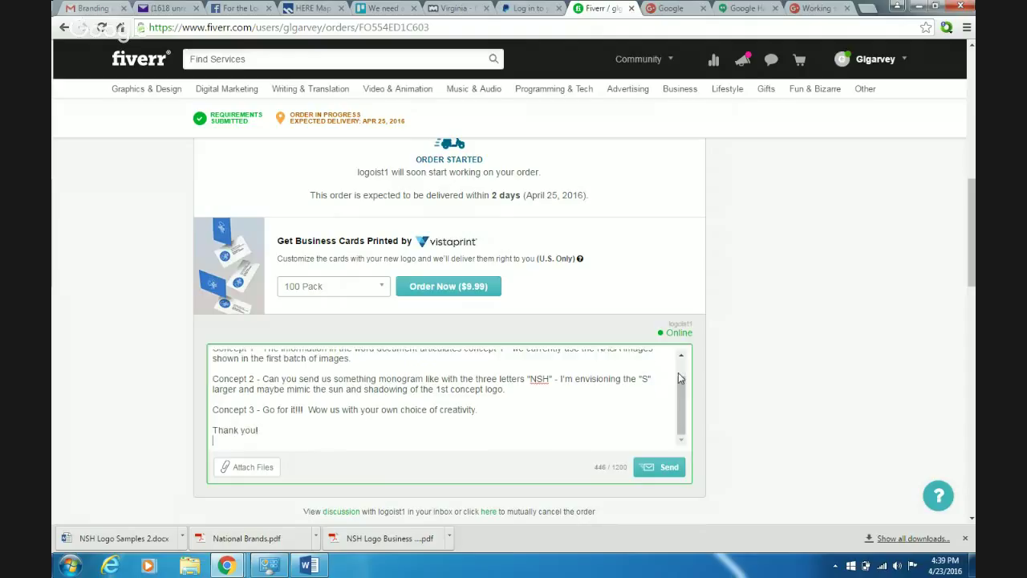
type("-Ginger")
Send the three-concept message to the seller and bring the Word document back up.
left_click(653, 468)
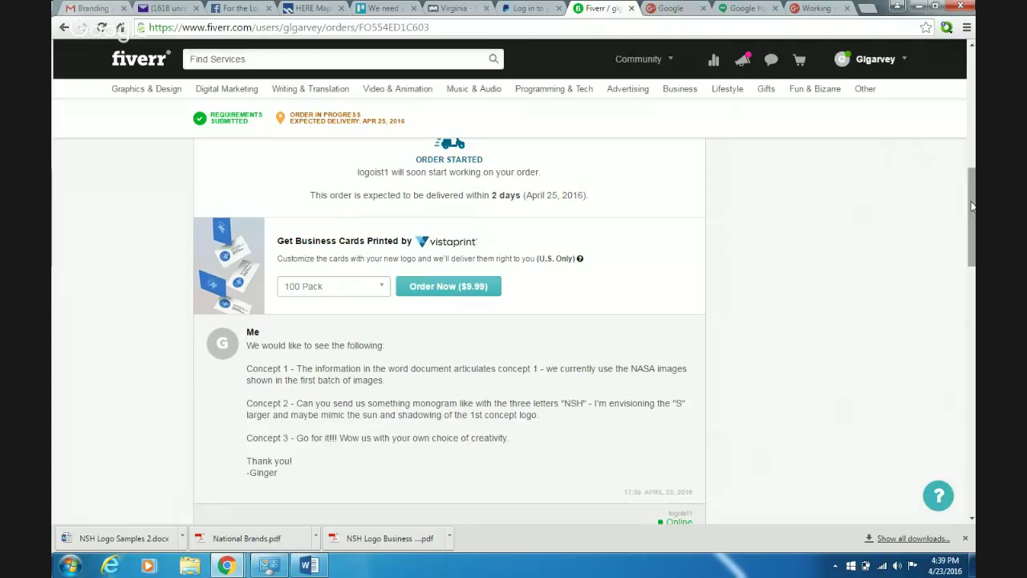
left_click_drag(971, 206, 971, 246)
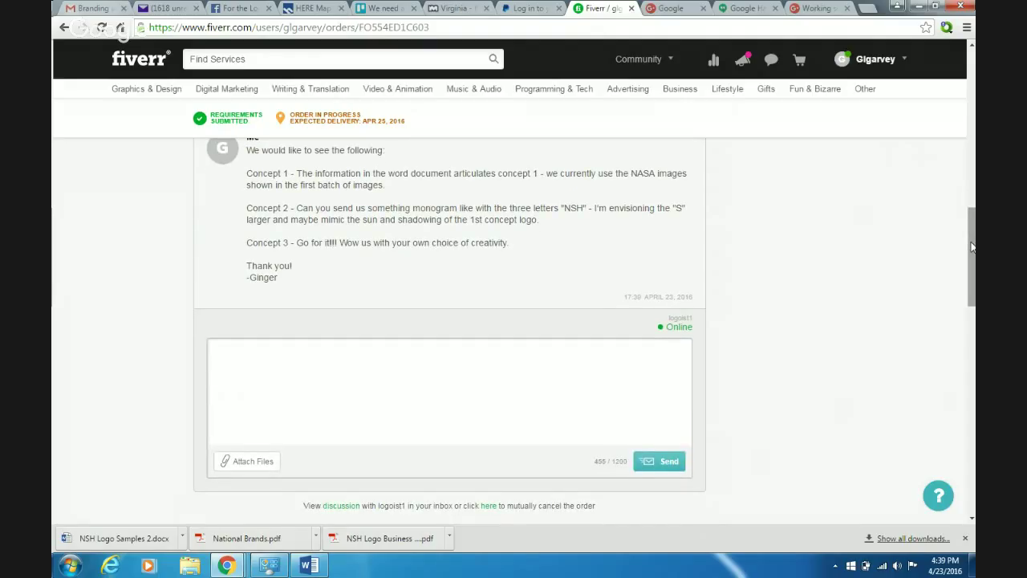
left_click(309, 565)
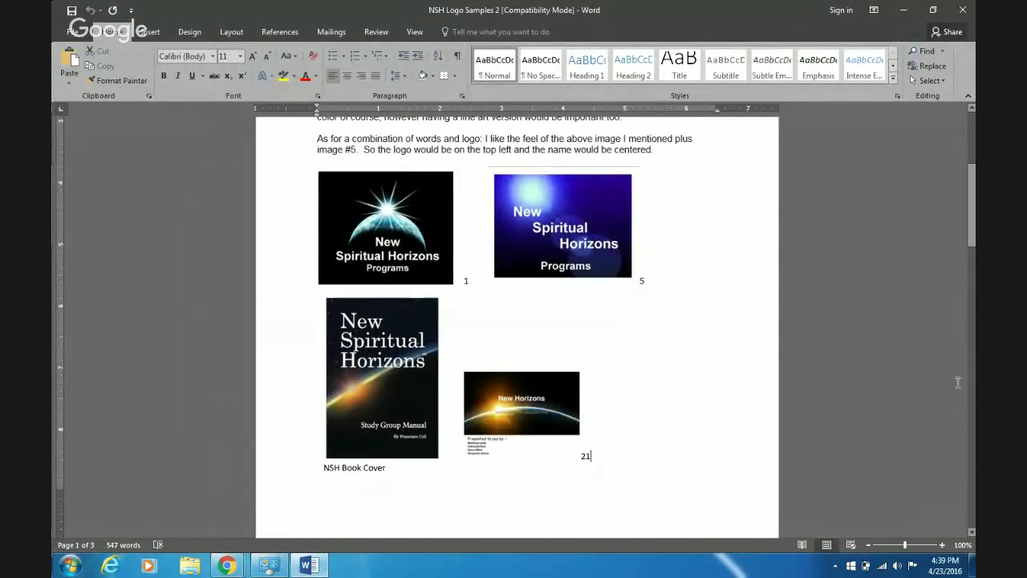
Scroll through NSH Logo Samples 2.docx to the final page showing samples 8 and 1 and the input notes.
scroll(975, 393, "down", 8)
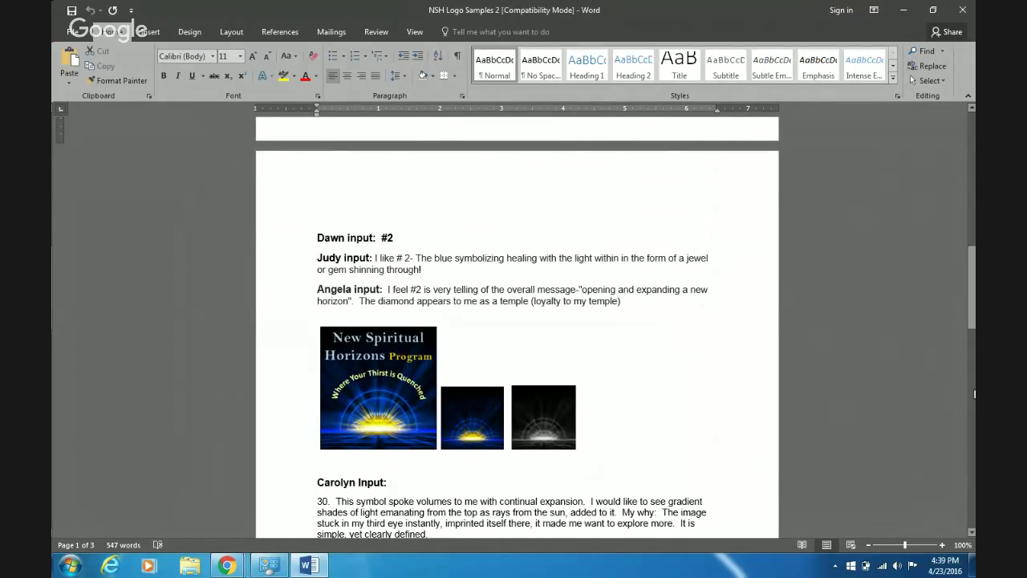
scroll(974, 394, "down", 9)
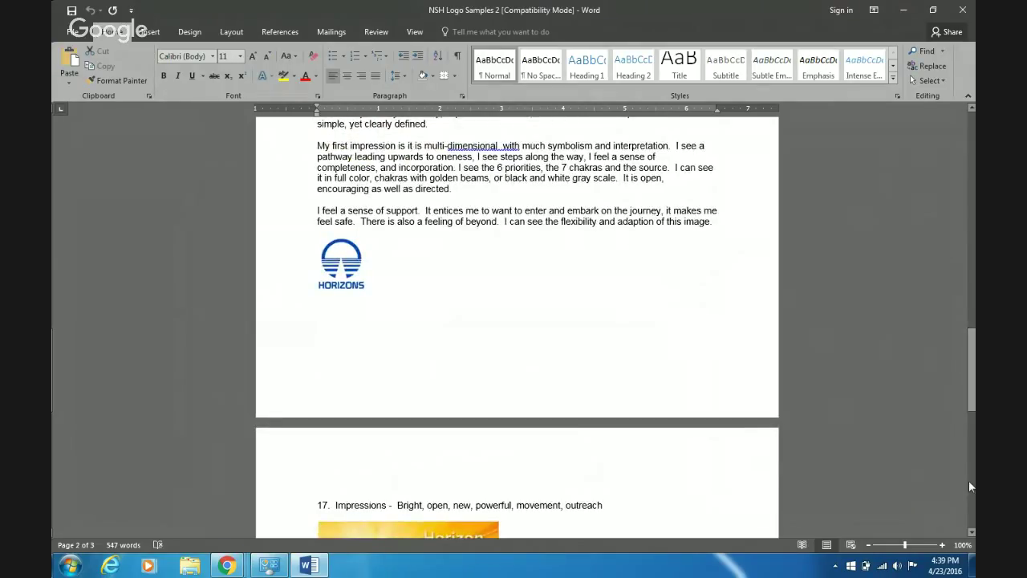
scroll(967, 495, "down", 9)
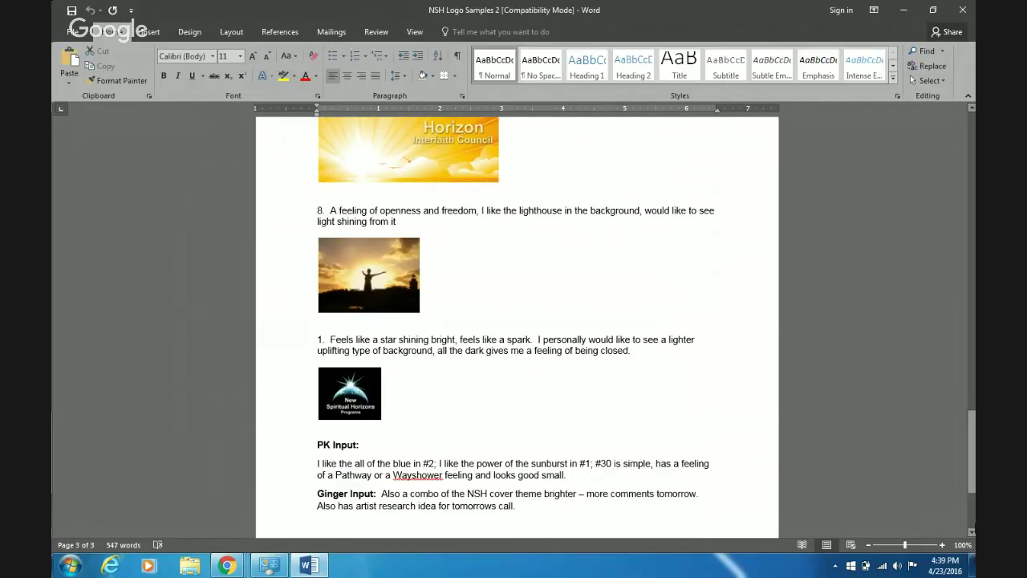
scroll(970, 510, "down", 4)
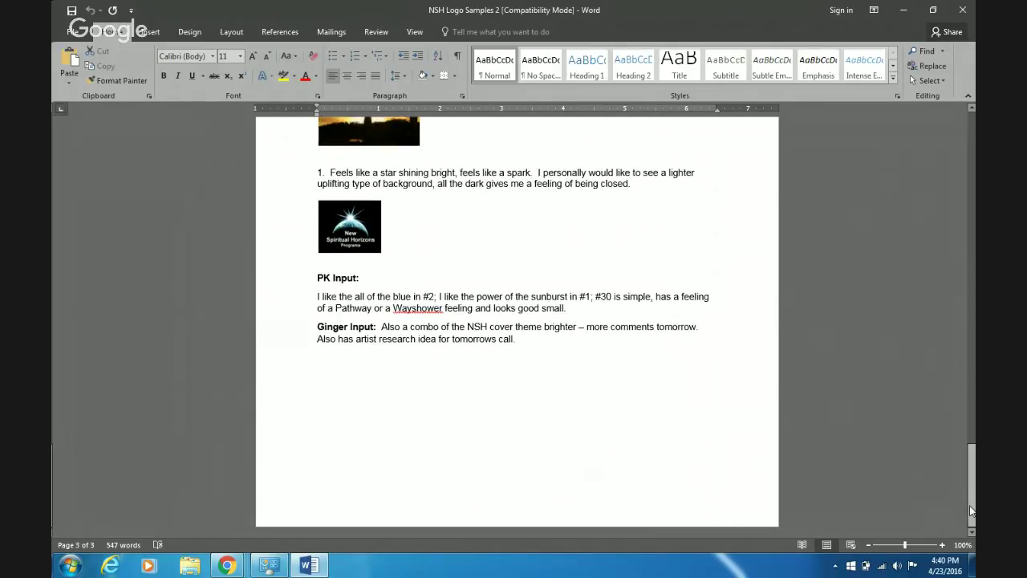
left_click_drag(970, 510, 970, 473)
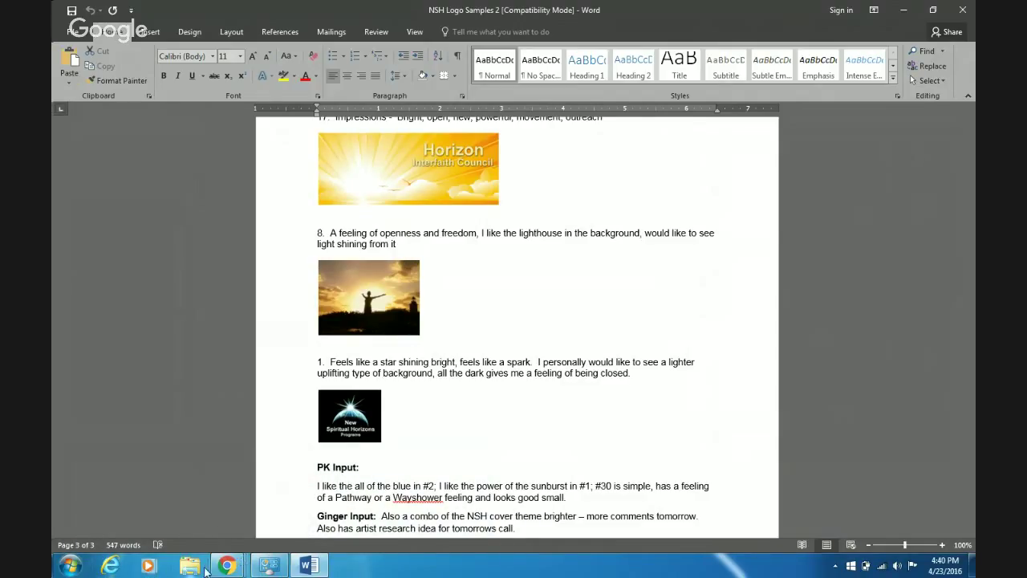
Return to the Fiverr order page and start a new reply to the seller.
mouse_move(228, 565)
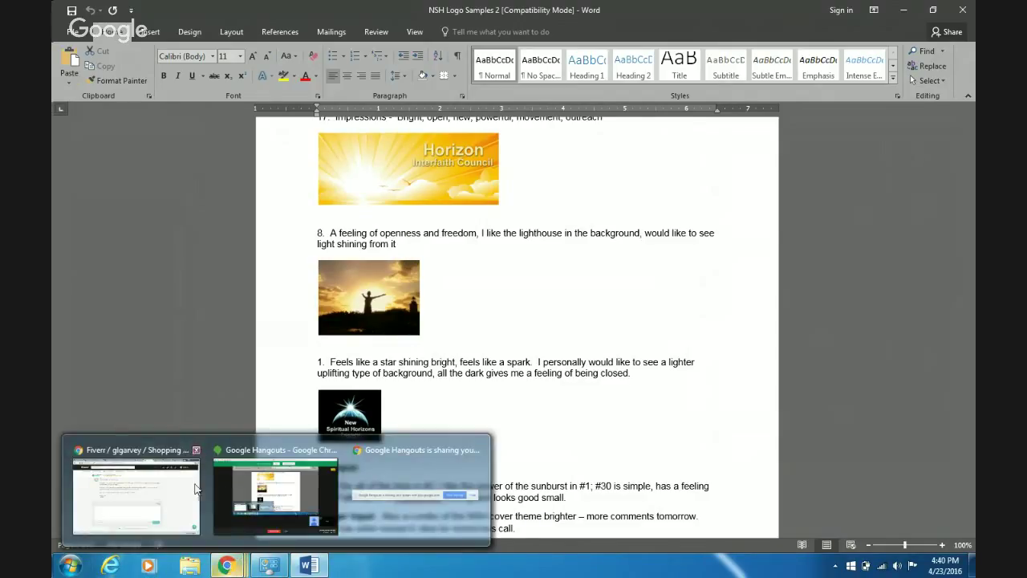
left_click(158, 484)
left_click(329, 359)
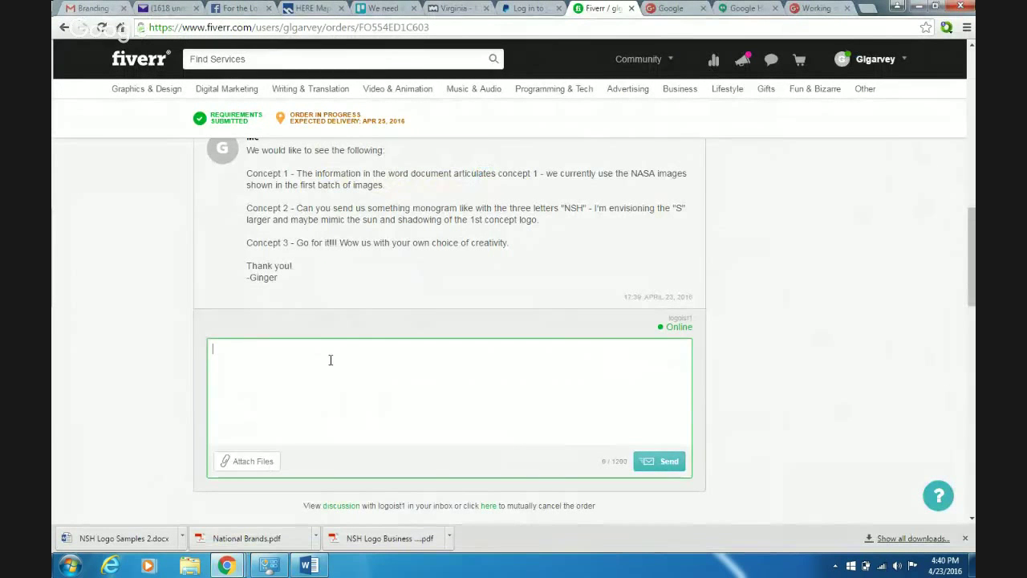
Type the PS note 'Image #8 we own the rights to this picture. Some…'.
type("The image")
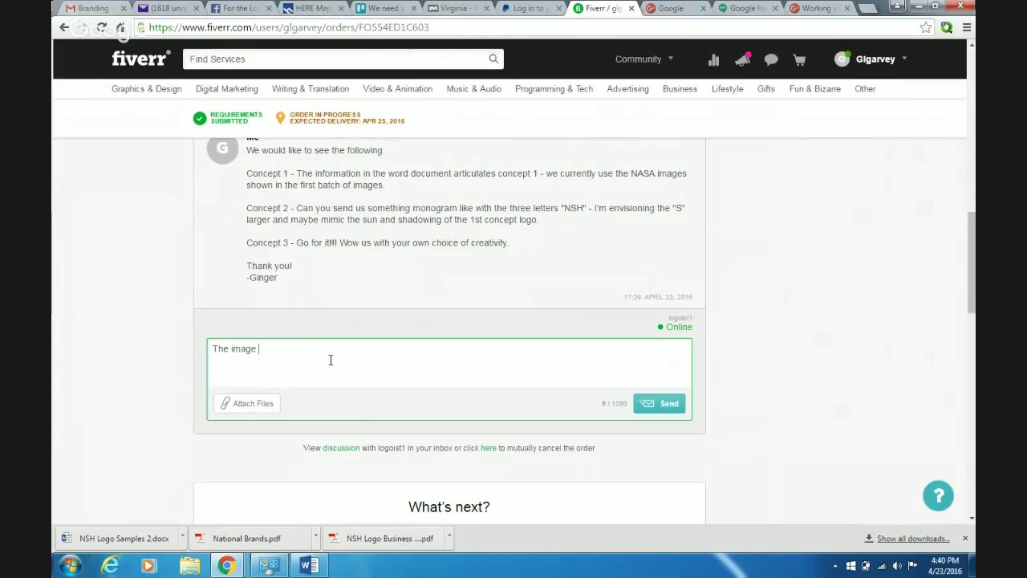
key("BackSpace")
key("BackSpace")
key("BackSpace")
key("BackSpace")
key("BackSpace")
key("BackSpace")
key("BackSpace")
key("BackSpace")
key("BackSpace")
type("PS>  Image")
type("#8 we own tha")
key("BackSpace")
key("BackSpace")
key("BackSpace")
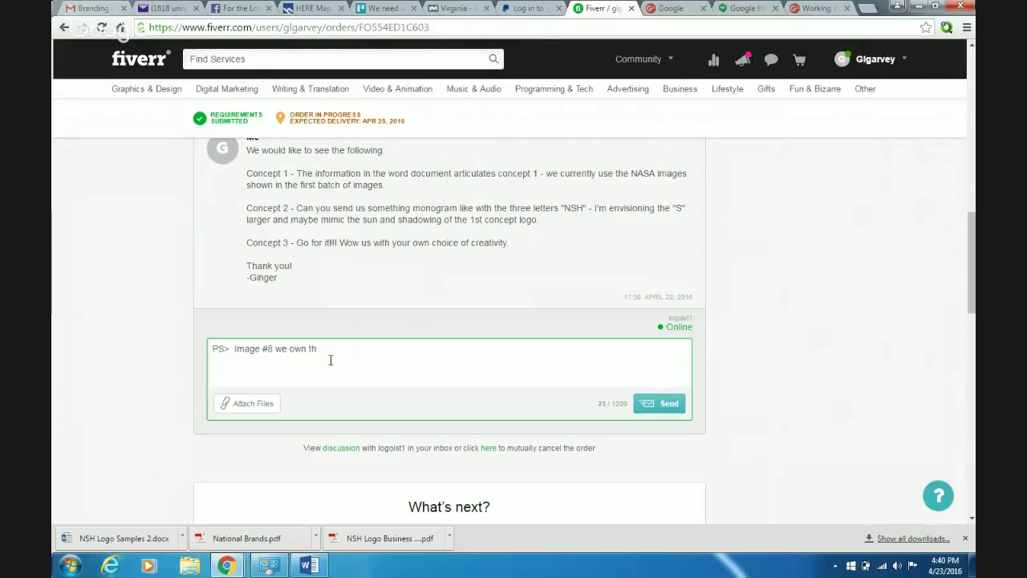
type("e rights to this")
type(" picu")
type("ture.  S")
type("ome of the other")
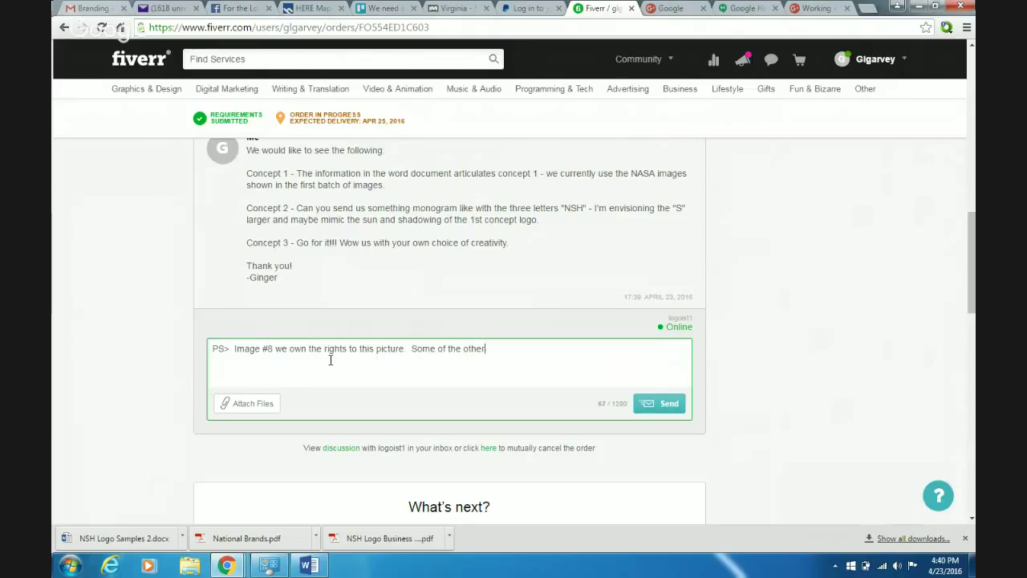
key("BackSpace")
key("BackSpace")
key("BackSpace")
key("BackSpace")
key("BackSpace")
key("BackSpace")
key("BackSpace")
key("BackSpace")
key("BackSpace")
key("BackSpace")
key("BackSpace")
key("BackSpace")
key("BackSpace")
key("BackSpace")
key("BackSpace")
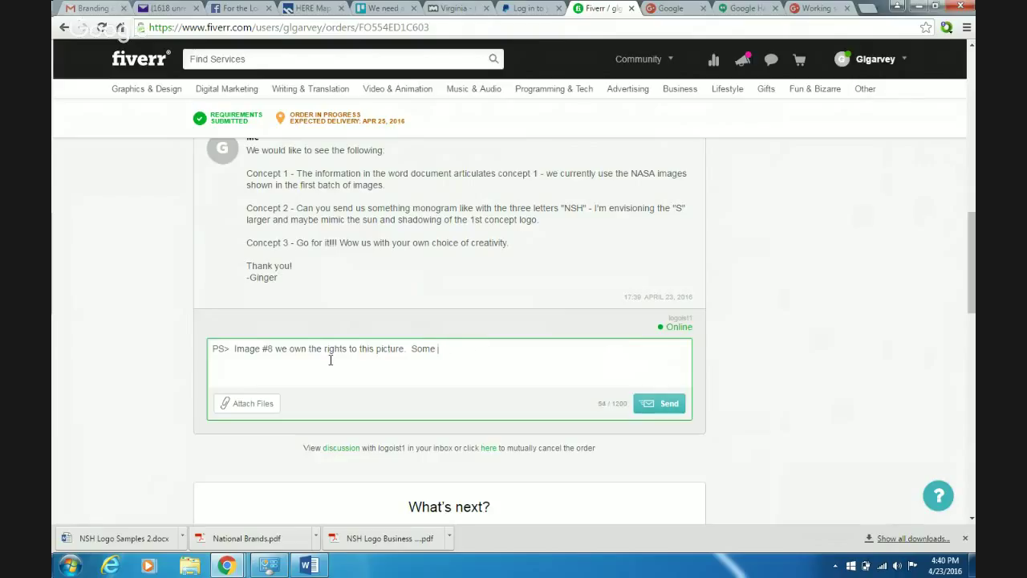